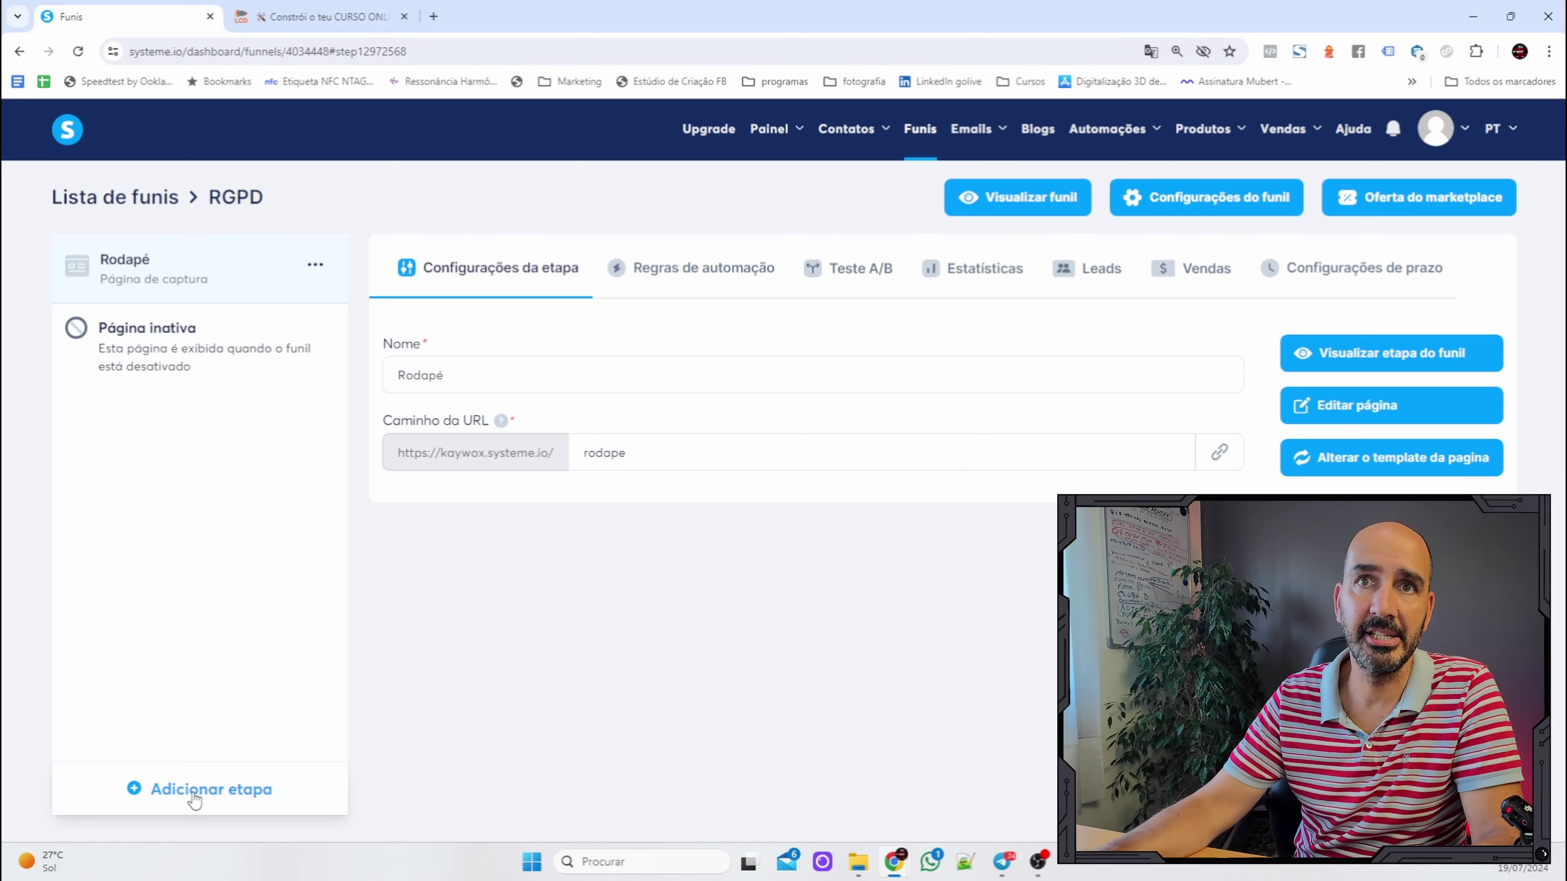
# Add a 'Termos e Condições' capture-page step to the RGPD funnel using the first job-listing template.
pyautogui.click(193, 792)
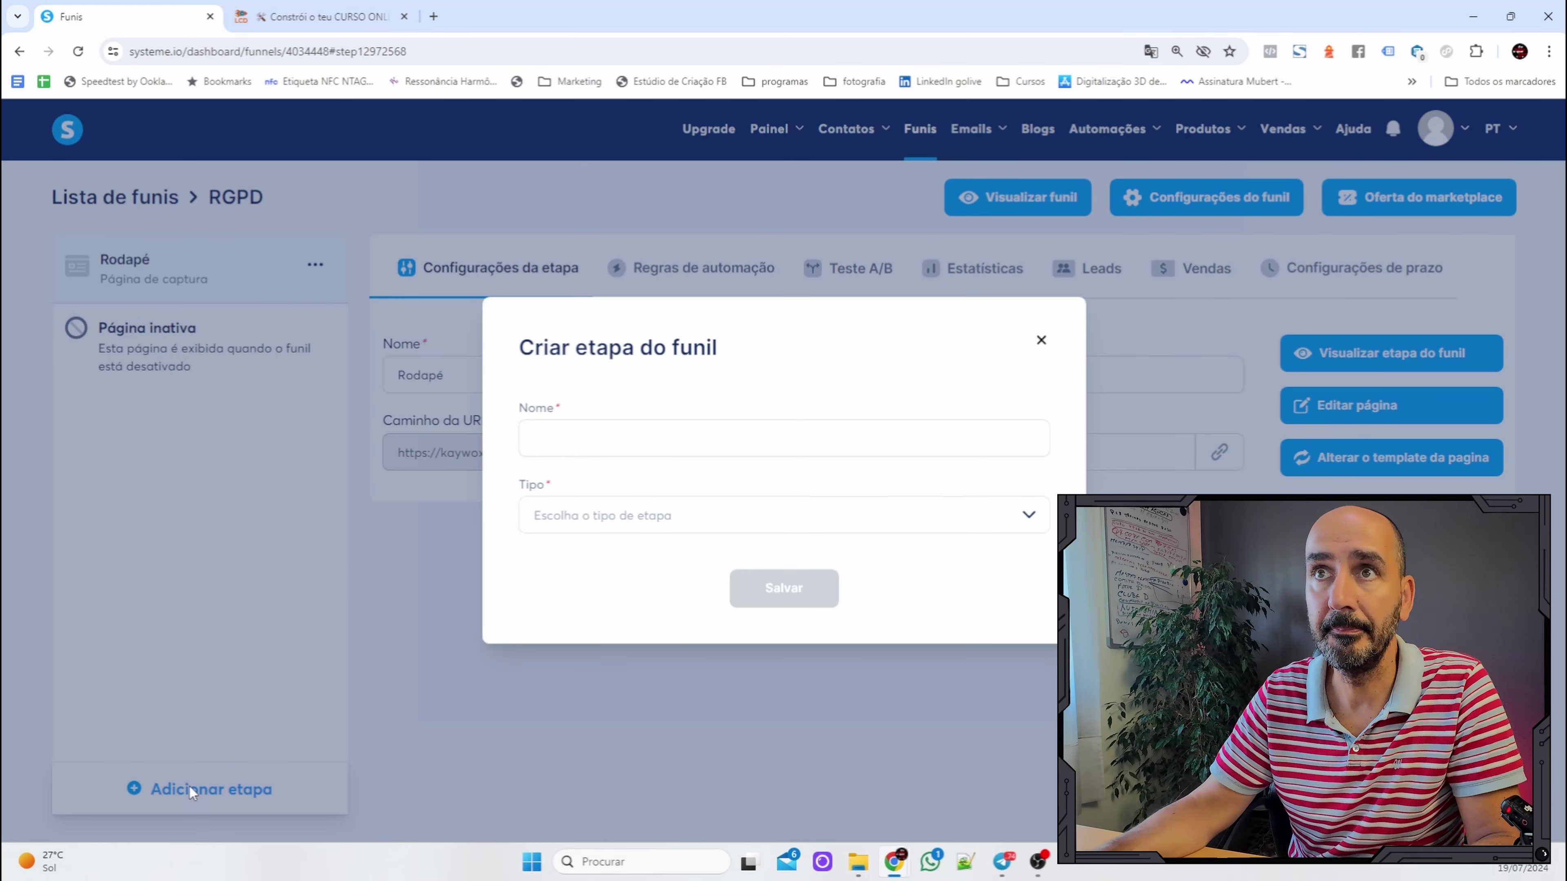
pyautogui.click(658, 438)
pyautogui.write('Termos e Con')
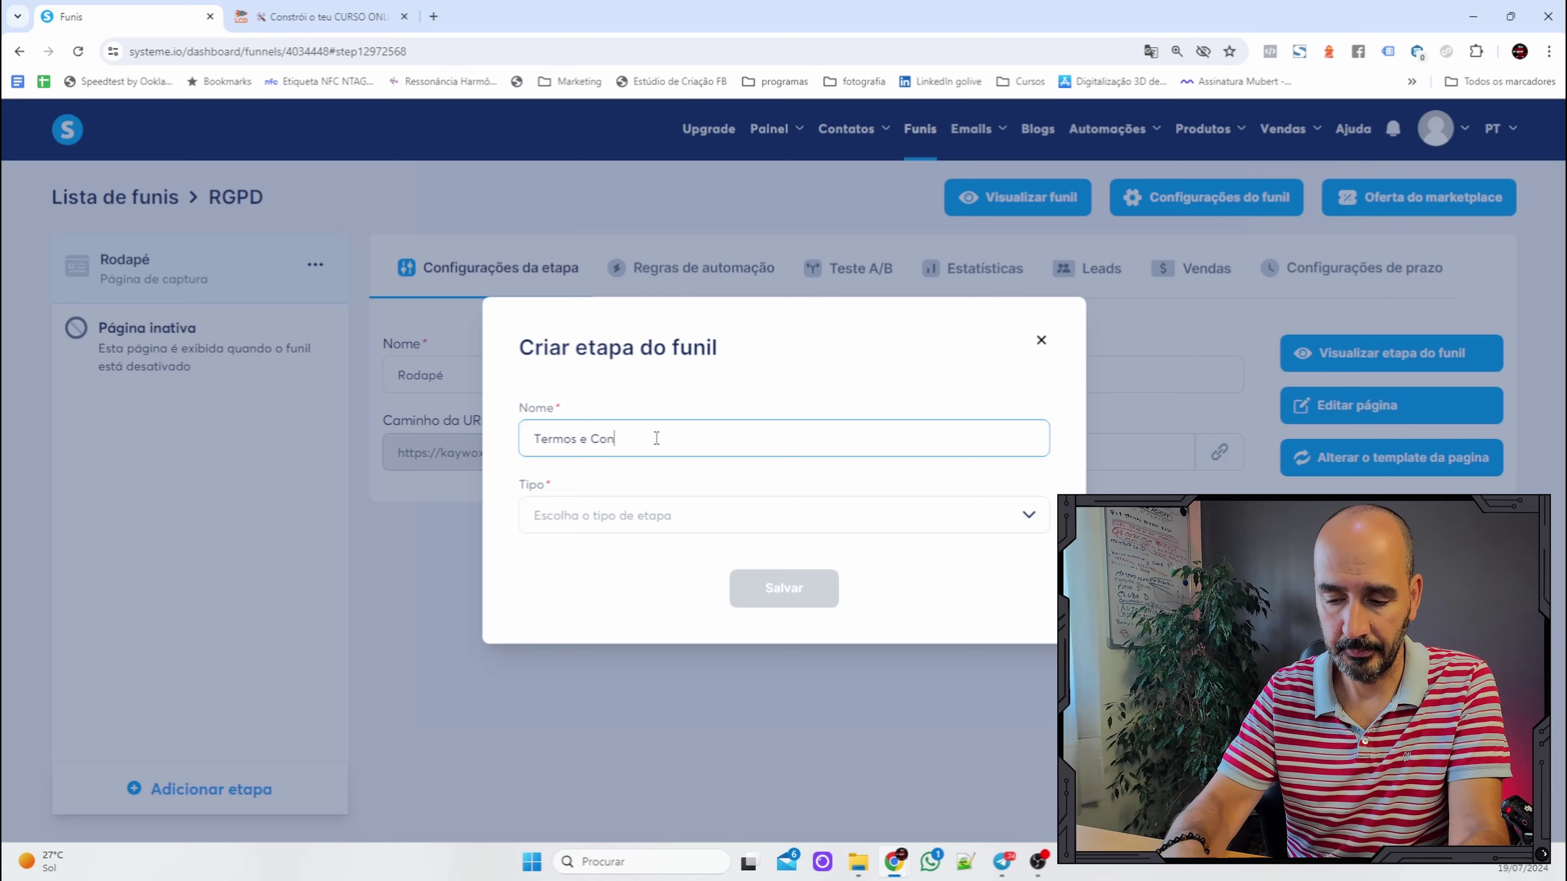
pyautogui.write('dições')
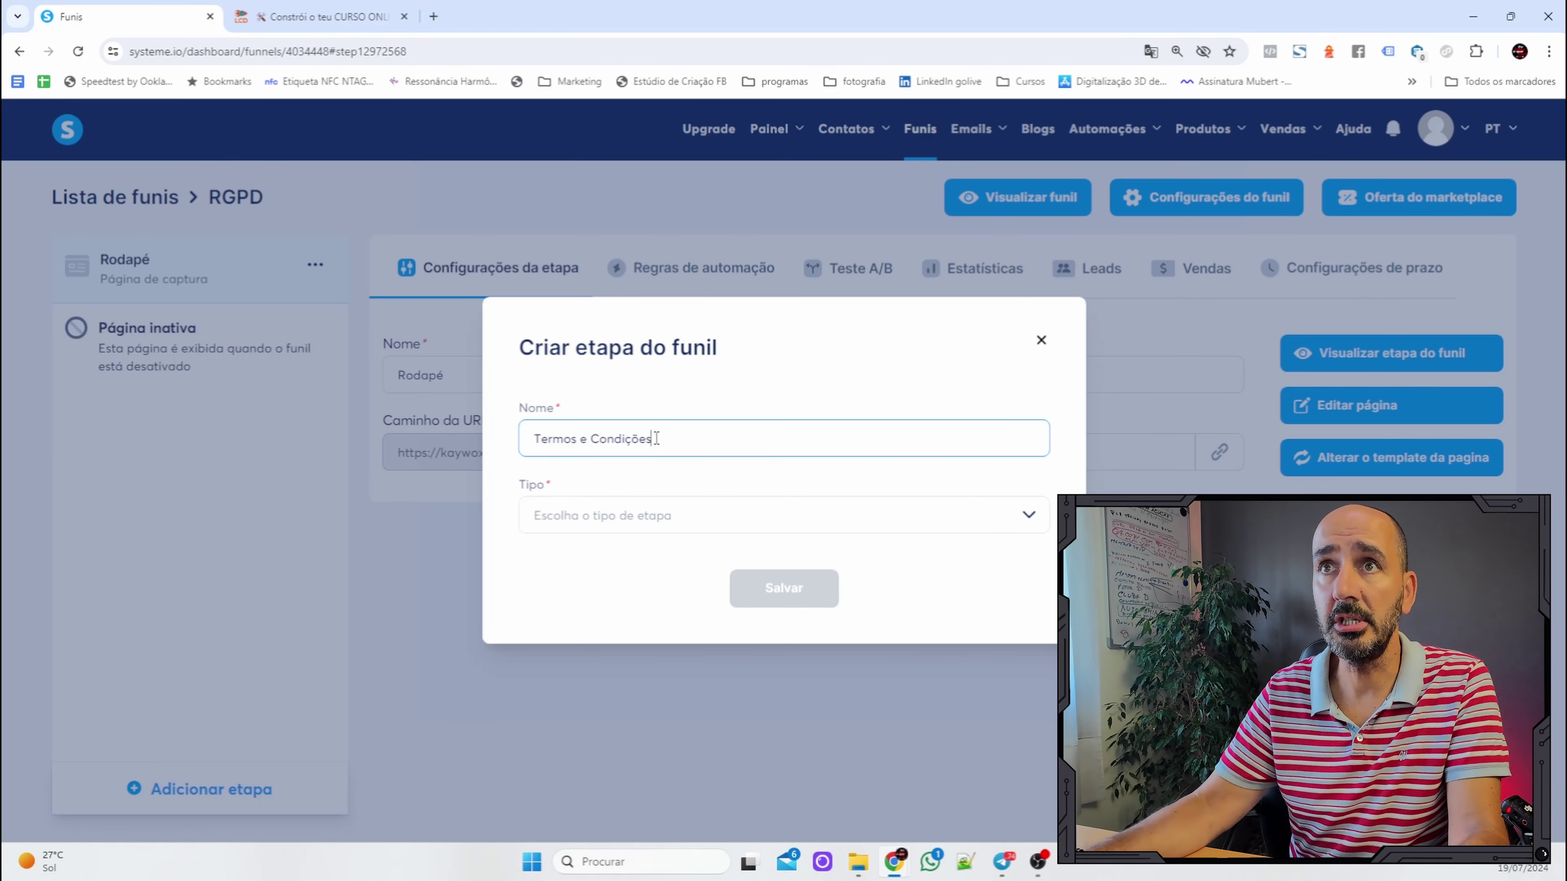
pyautogui.click(676, 507)
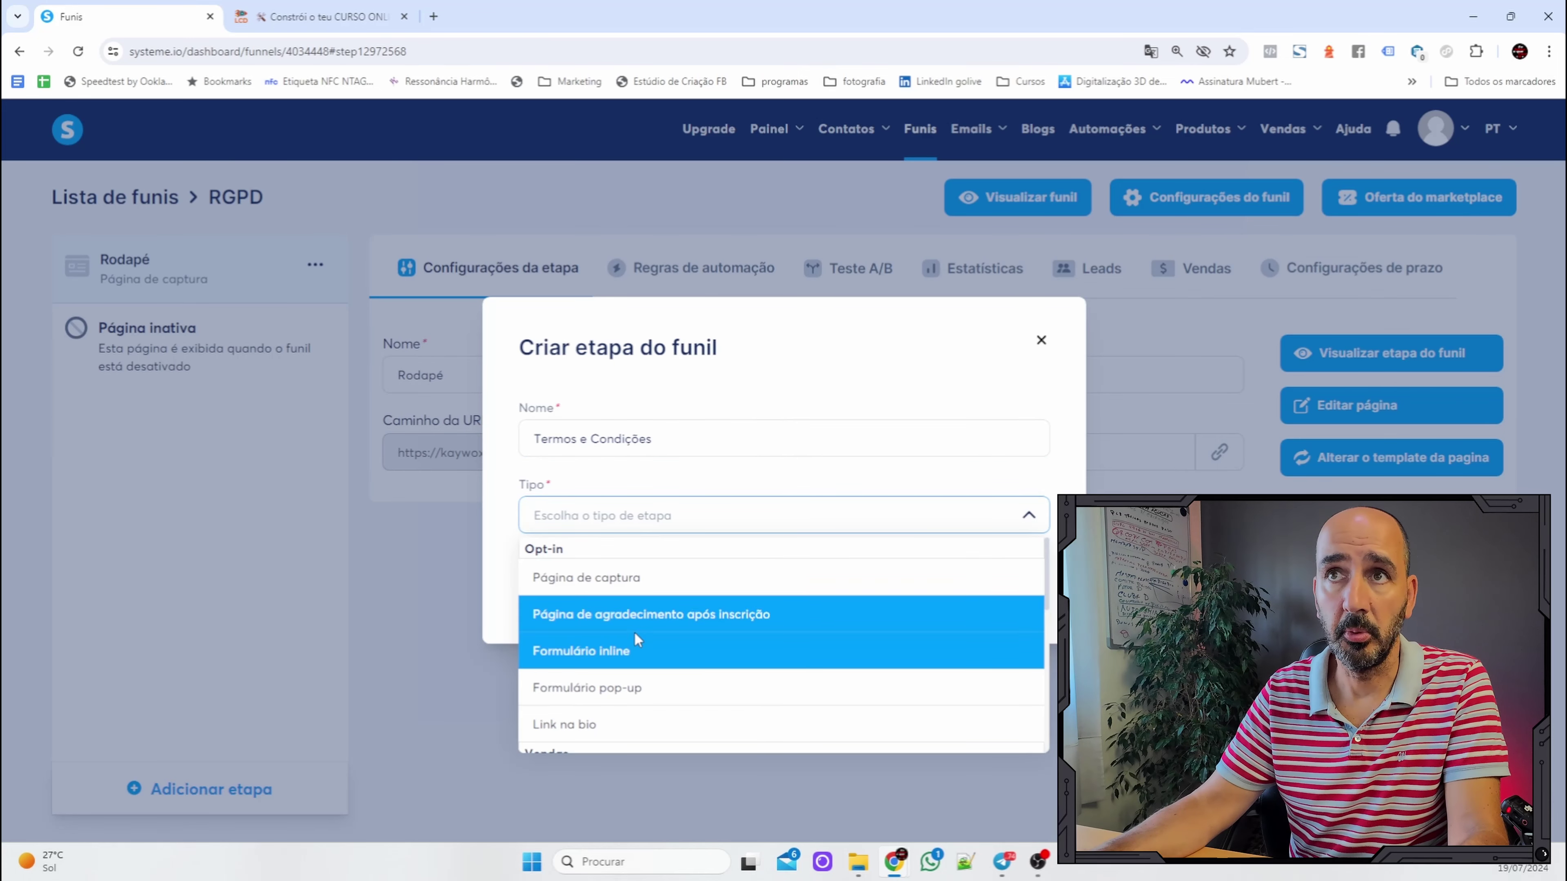
pyautogui.click(658, 577)
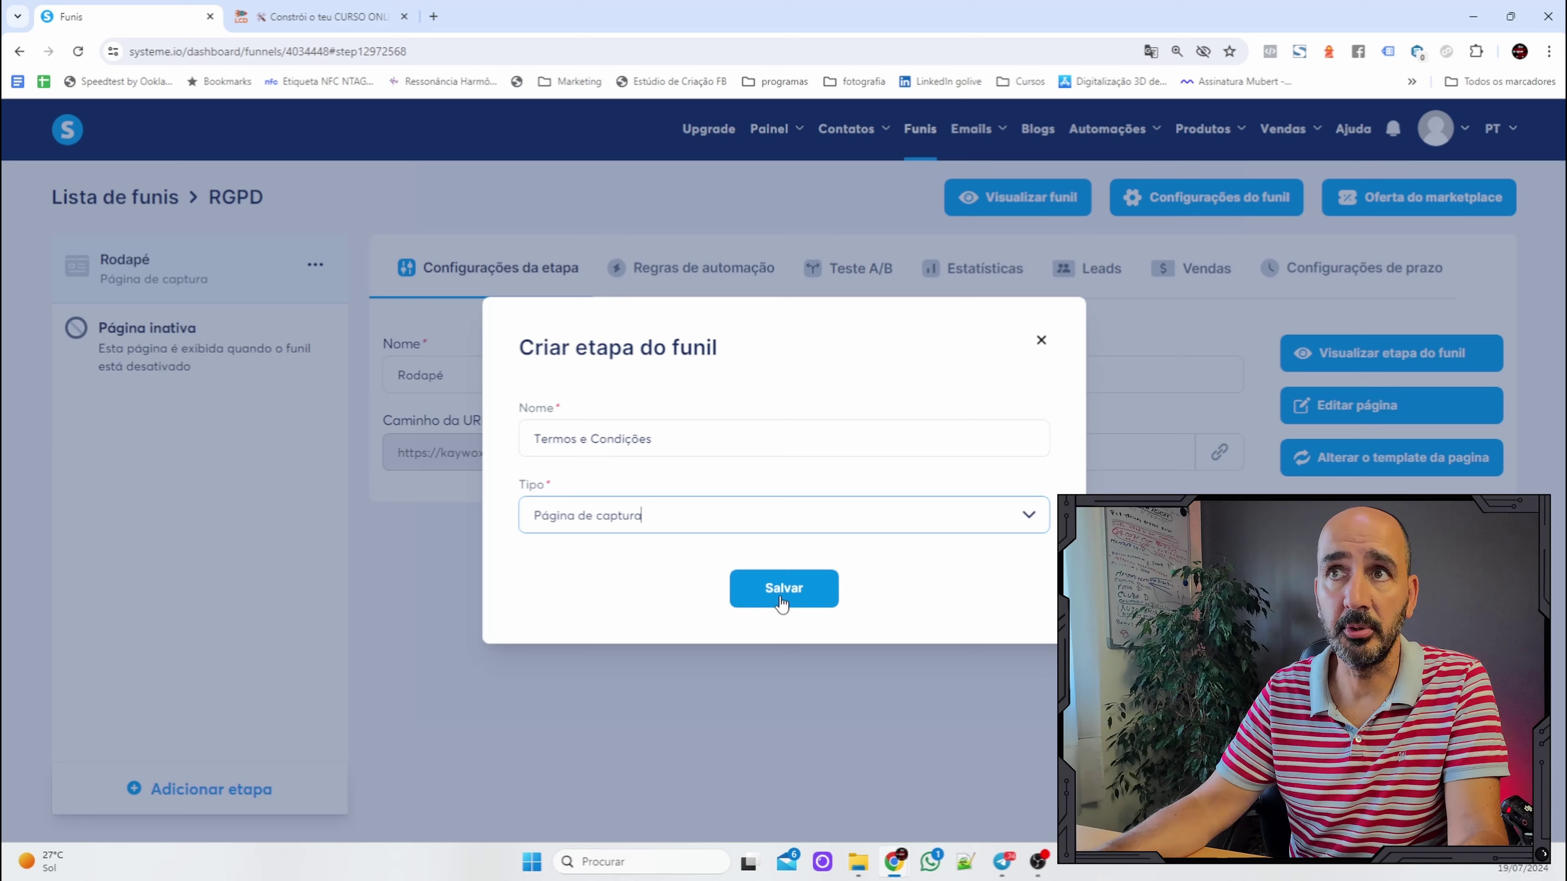
pyautogui.click(807, 595)
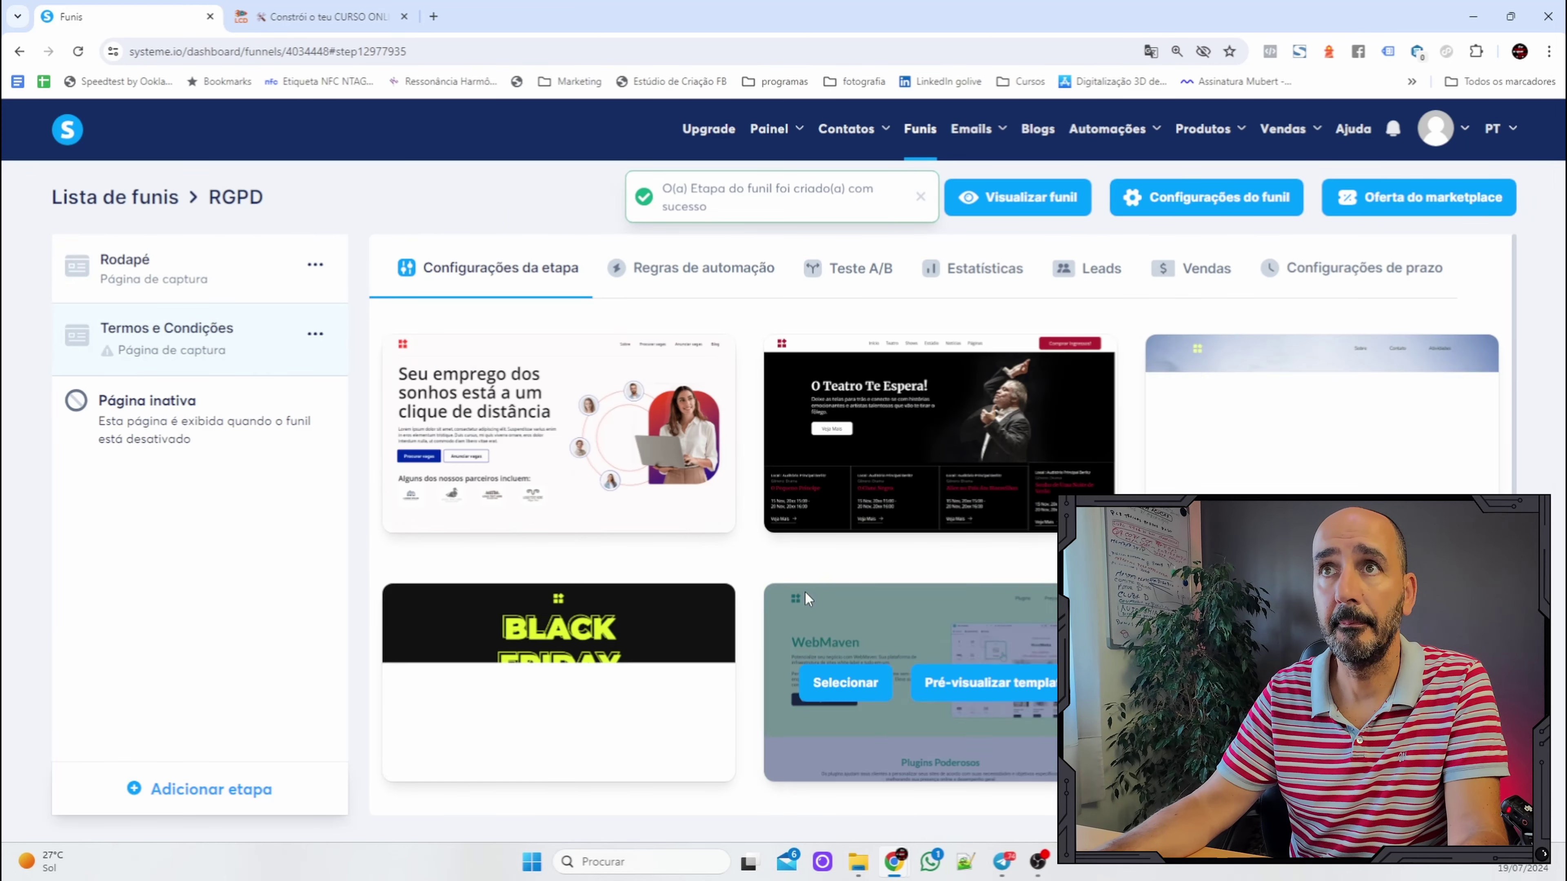
pyautogui.moveTo(716, 412)
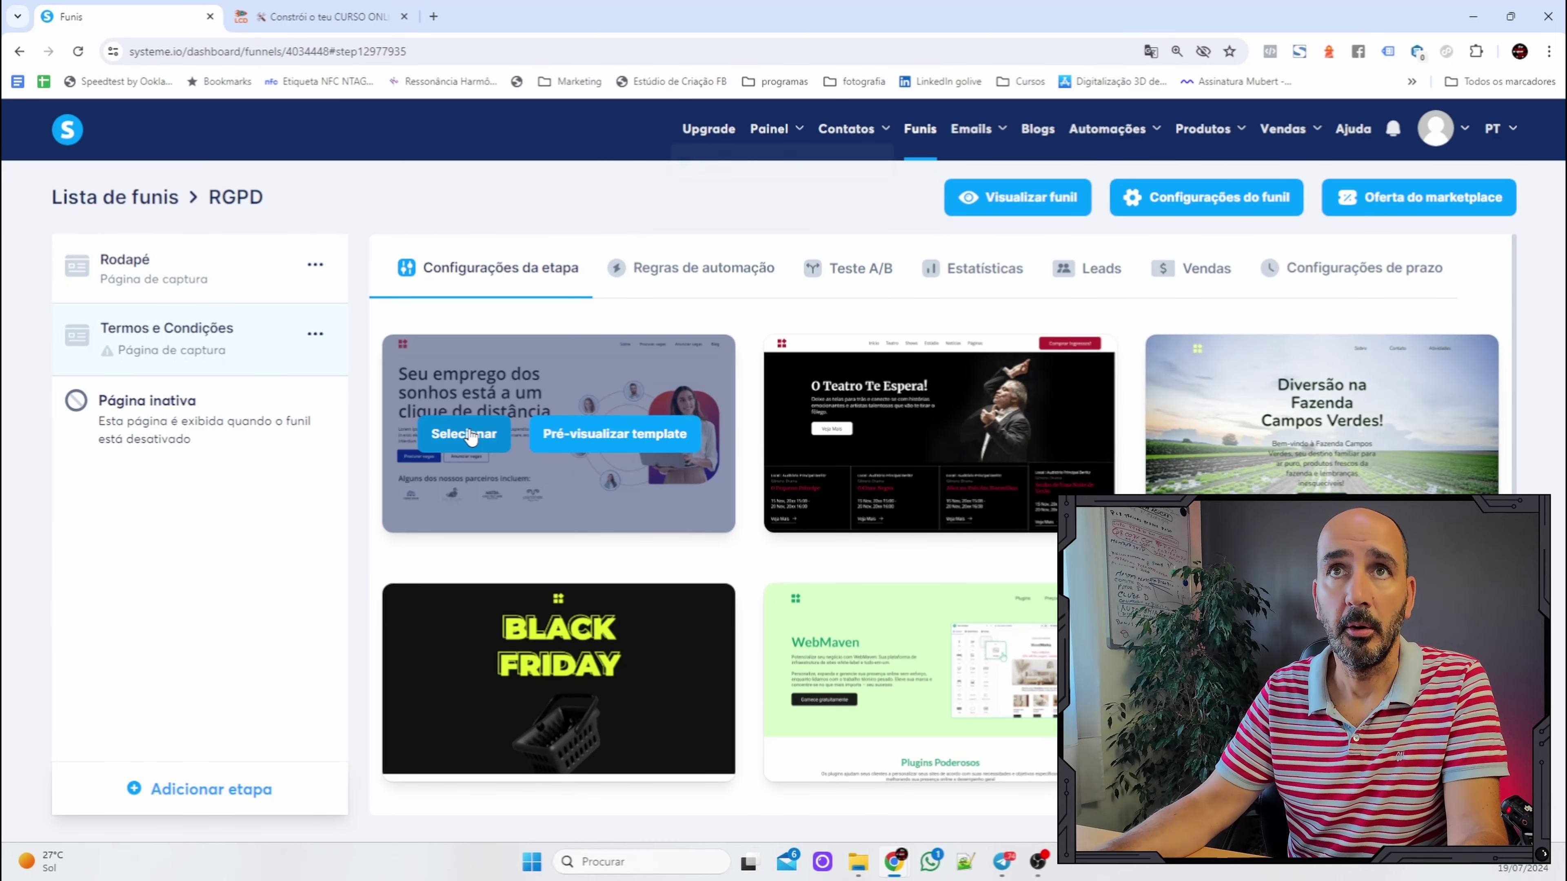
pyautogui.click(470, 435)
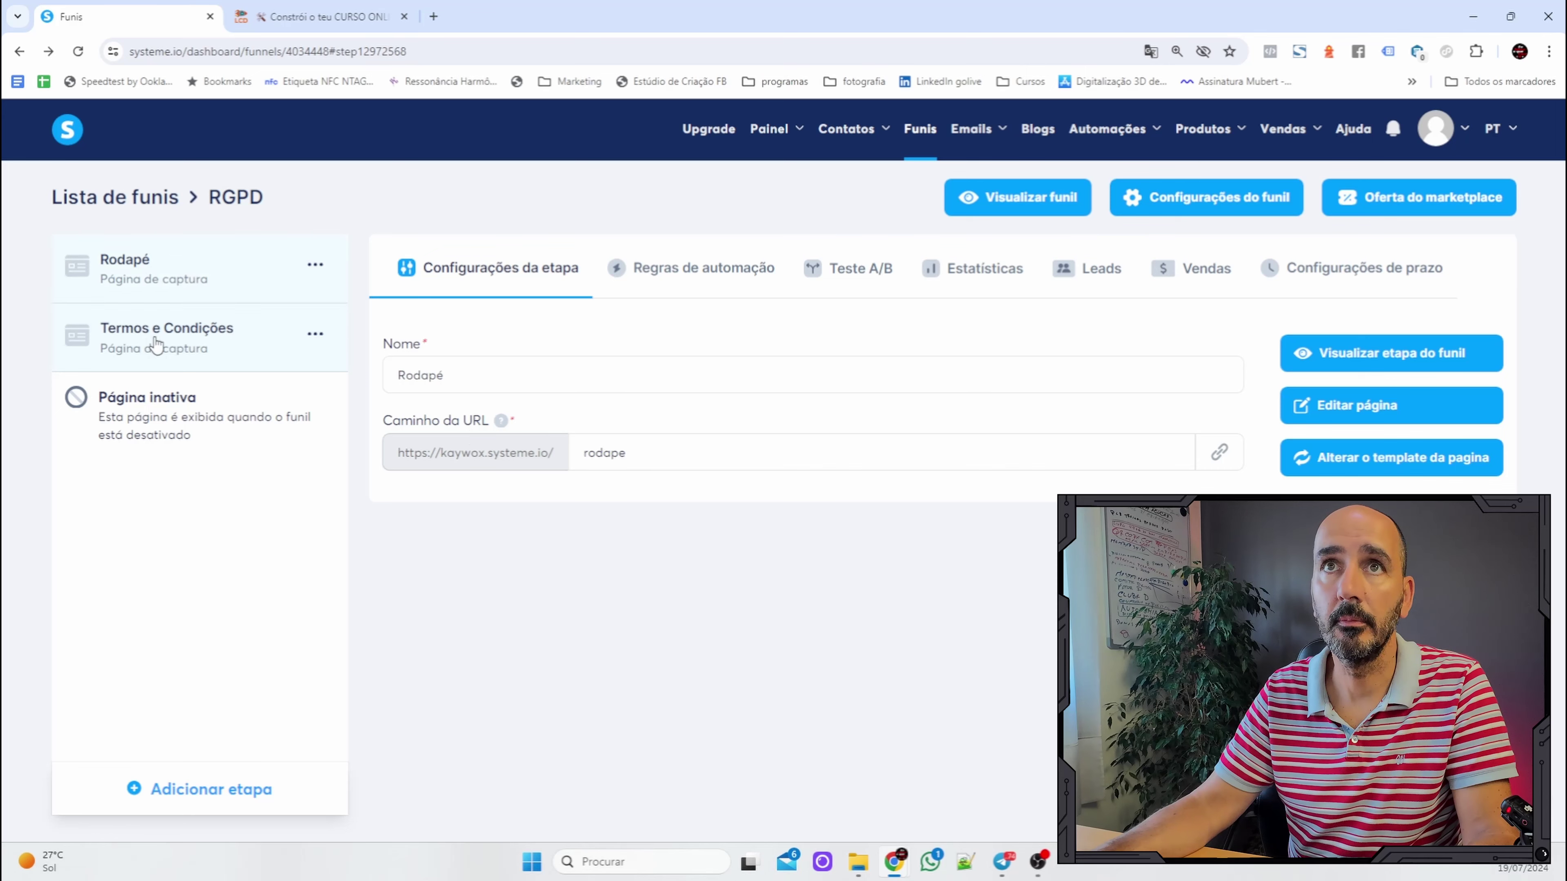
# Change the step's URL path from ad92ba4e to termos_e_condicoes and open its page in the editor.
pyautogui.doubleClick(692, 449)
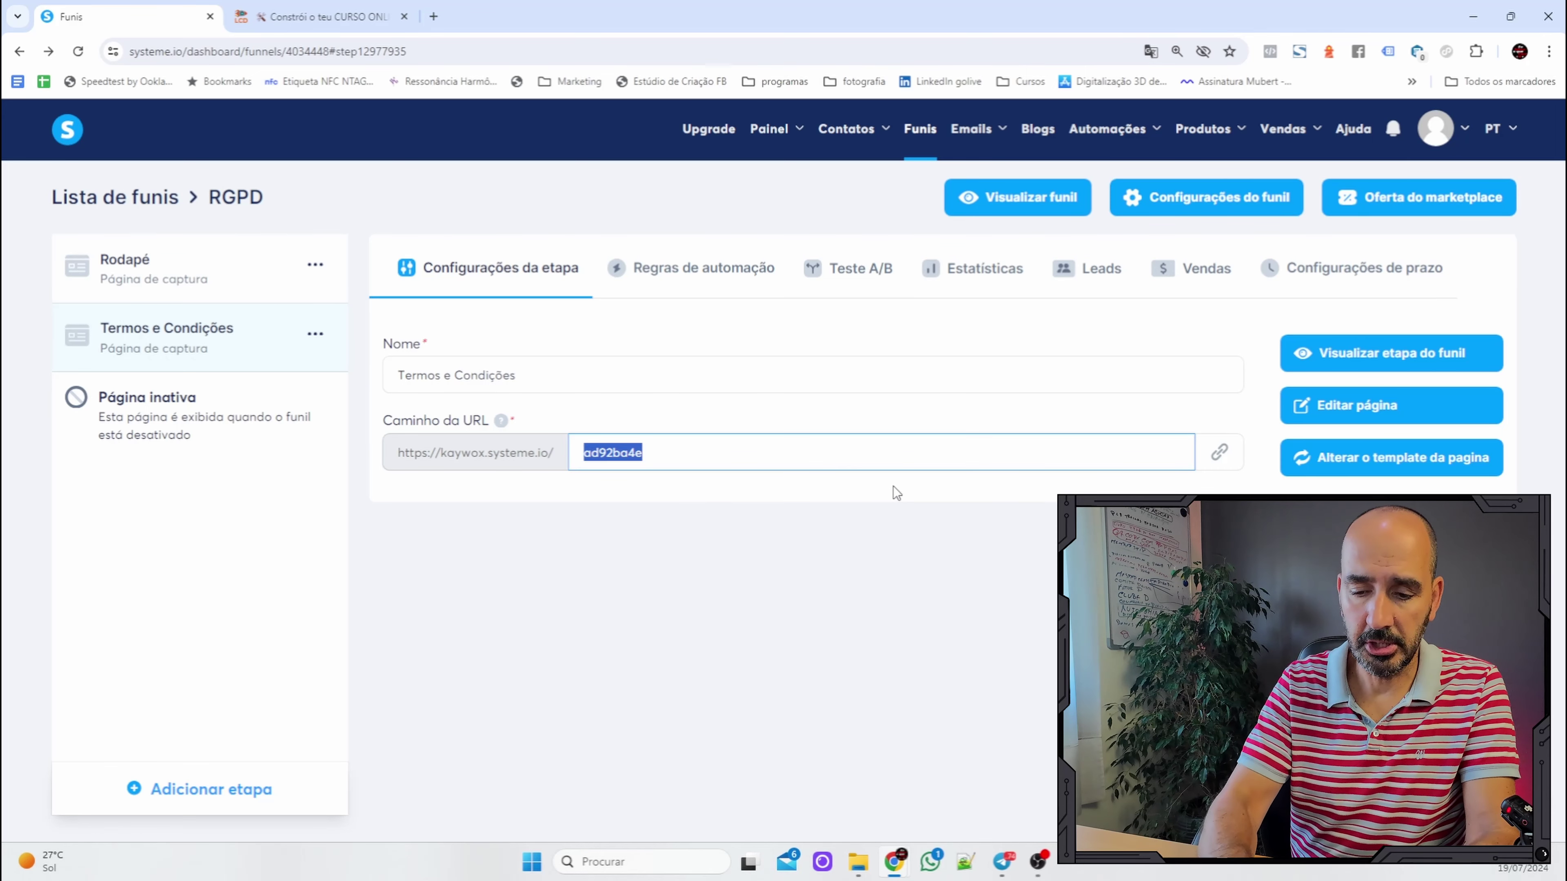
pyautogui.write('termos')
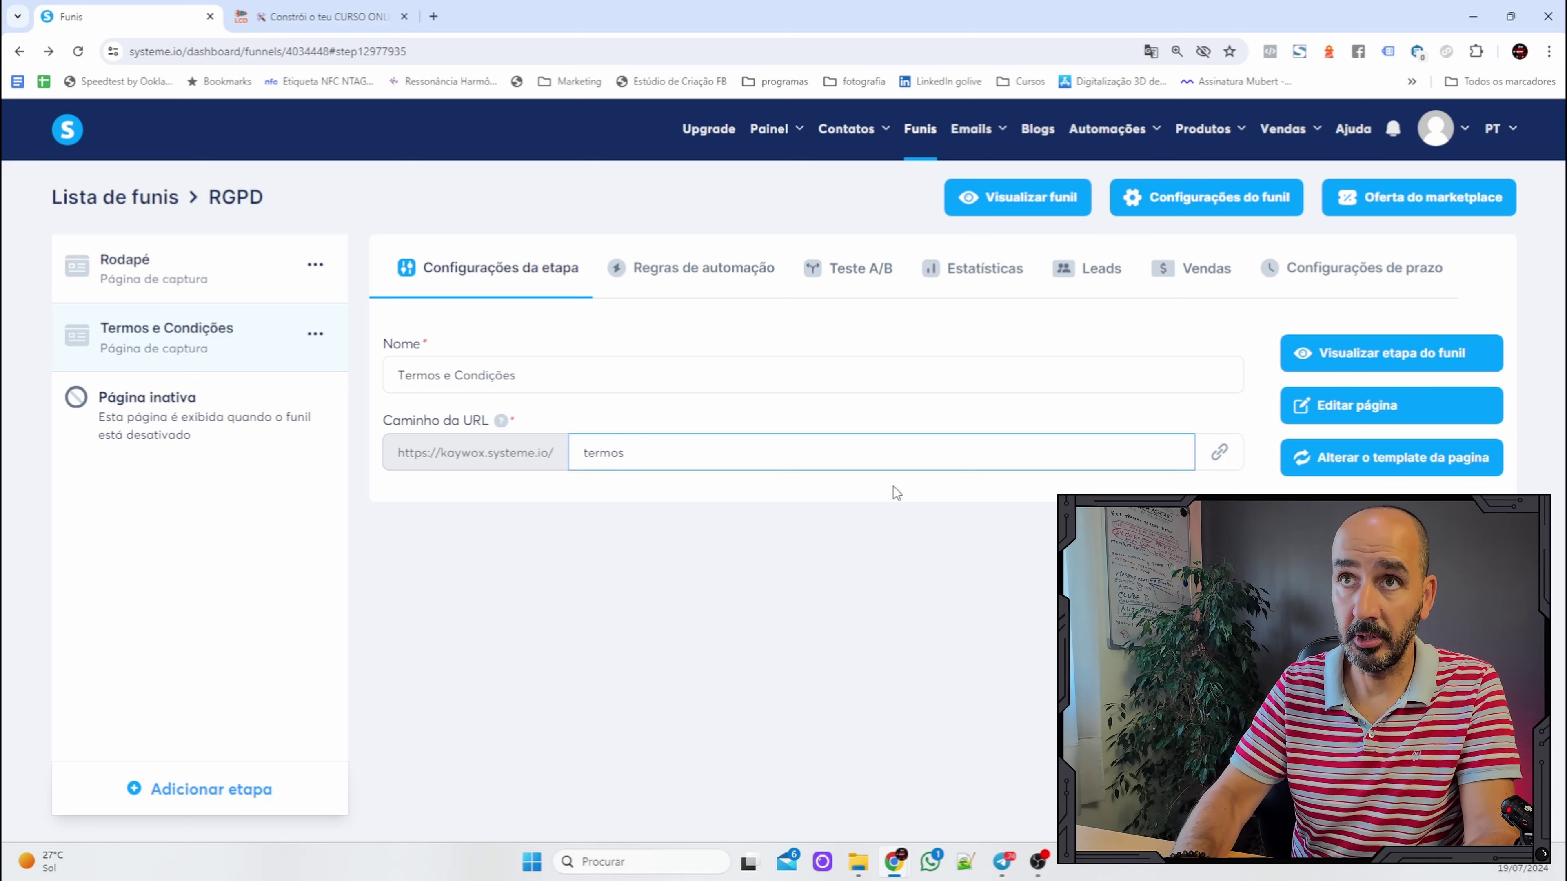
pyautogui.write('_e')
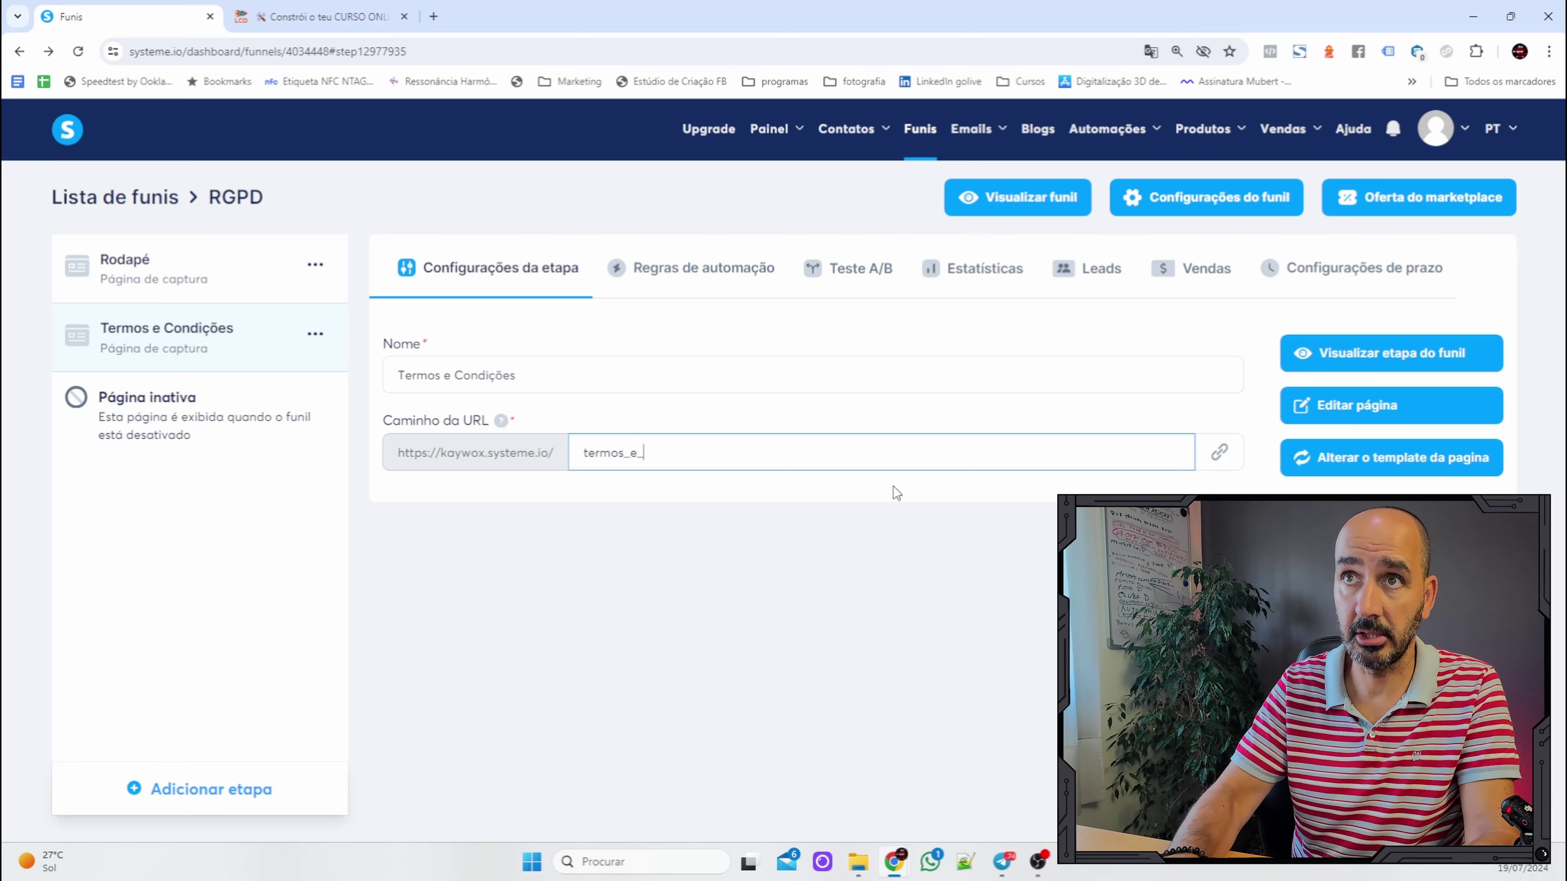
pyautogui.write('_condi')
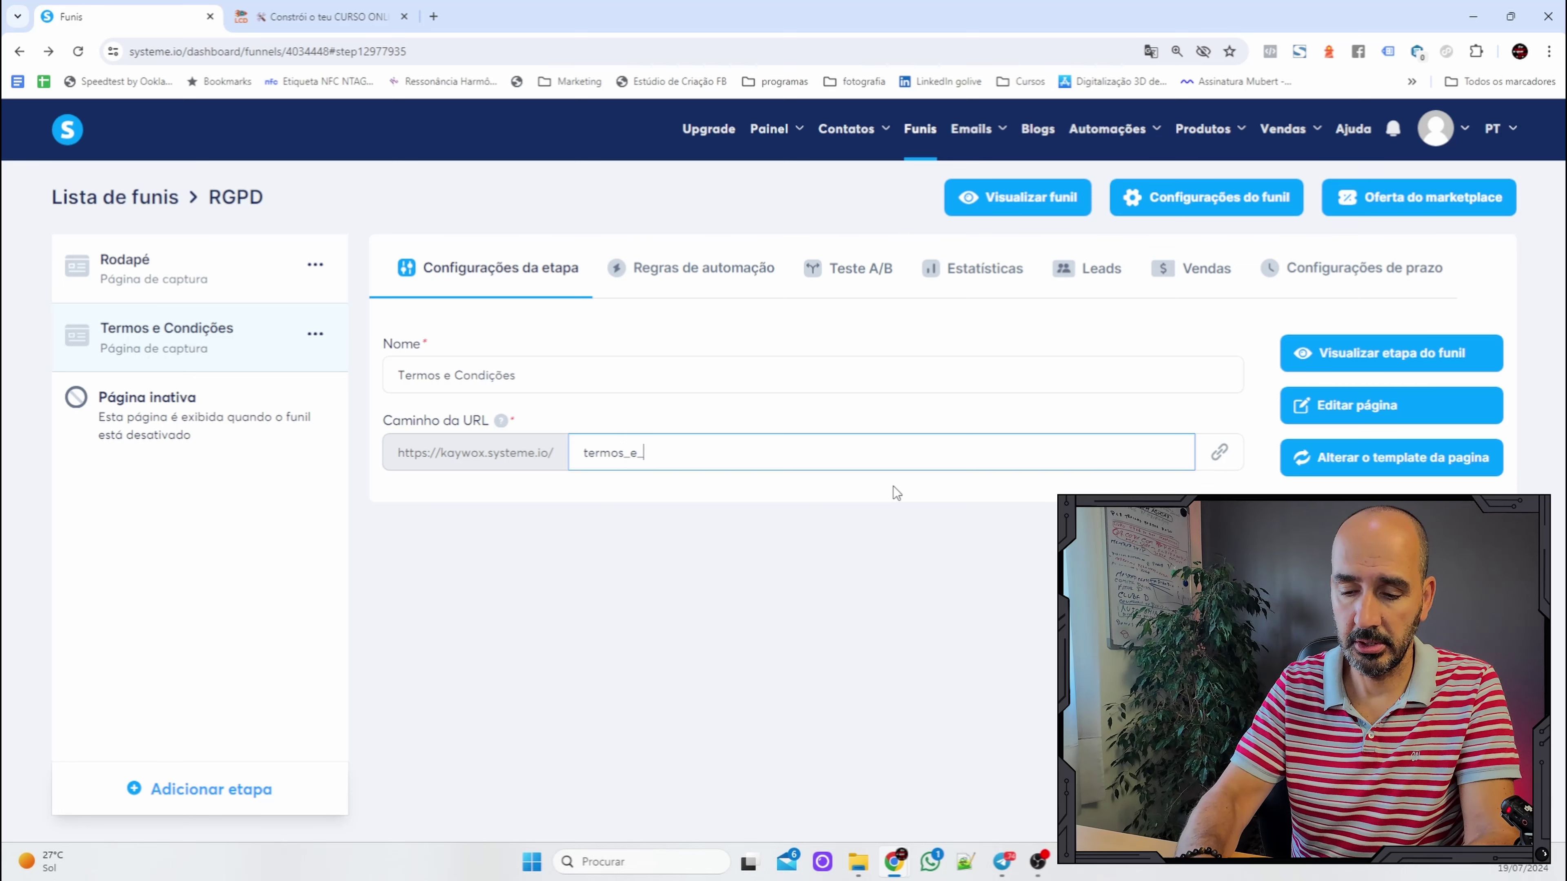
pyautogui.write('coes')
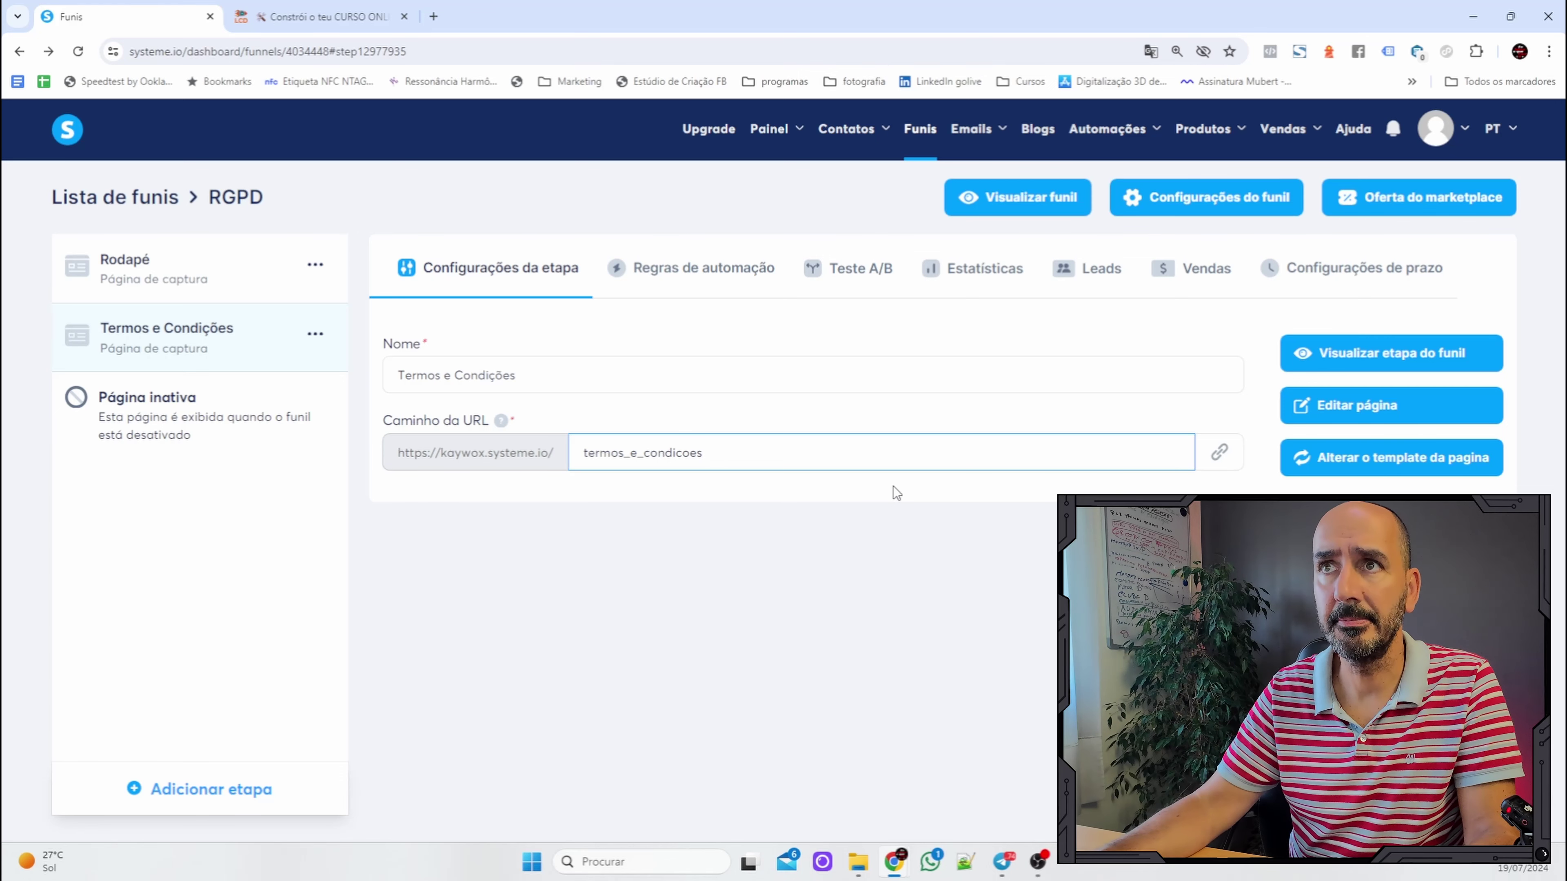
pyautogui.click(816, 384)
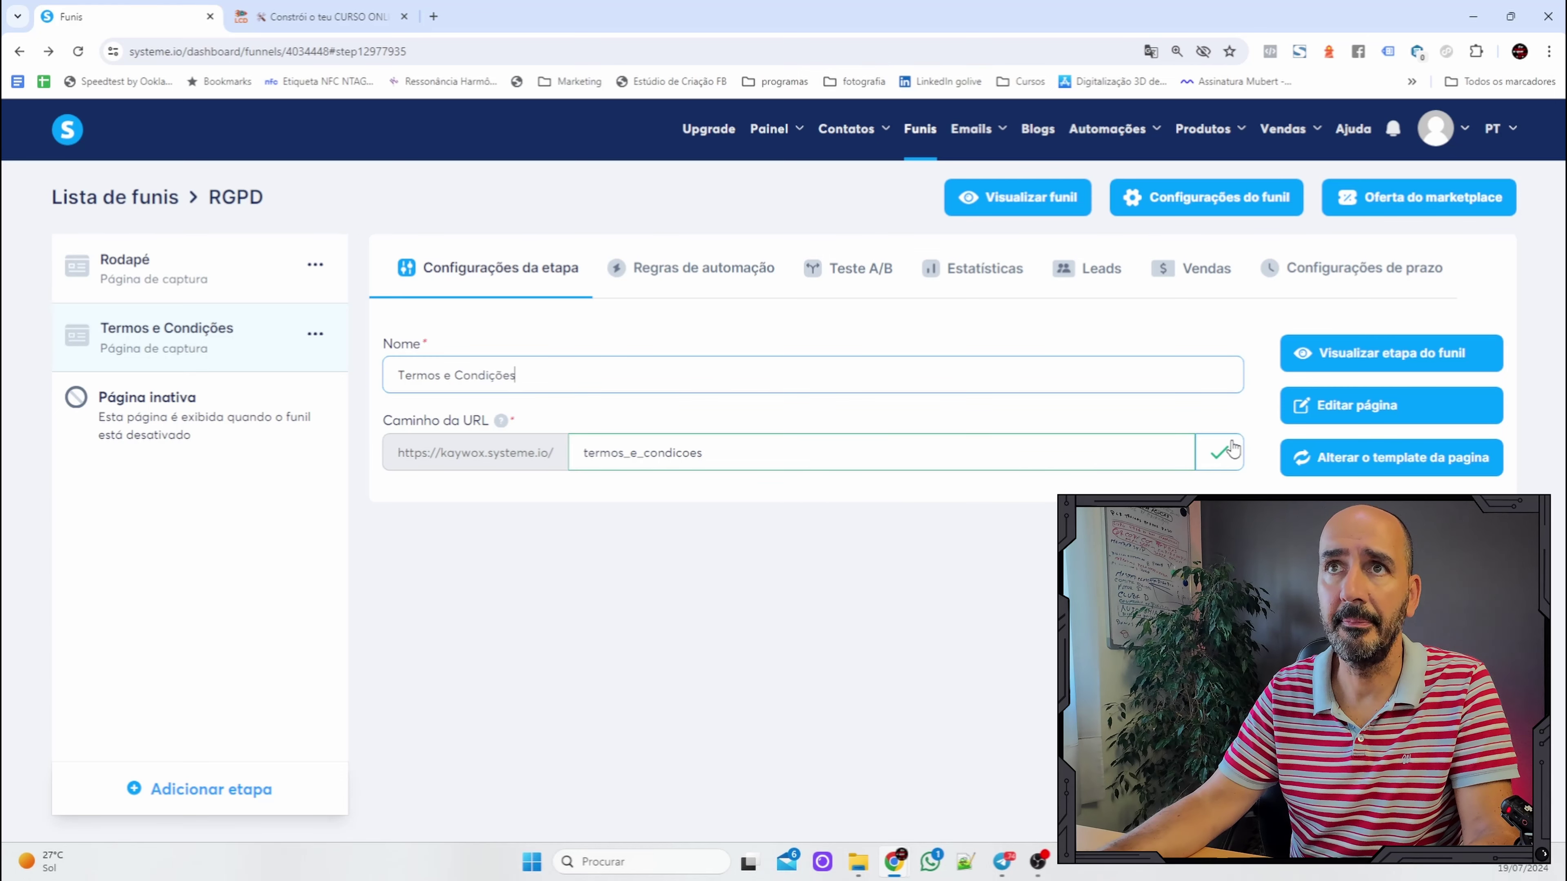
pyautogui.click(1419, 413)
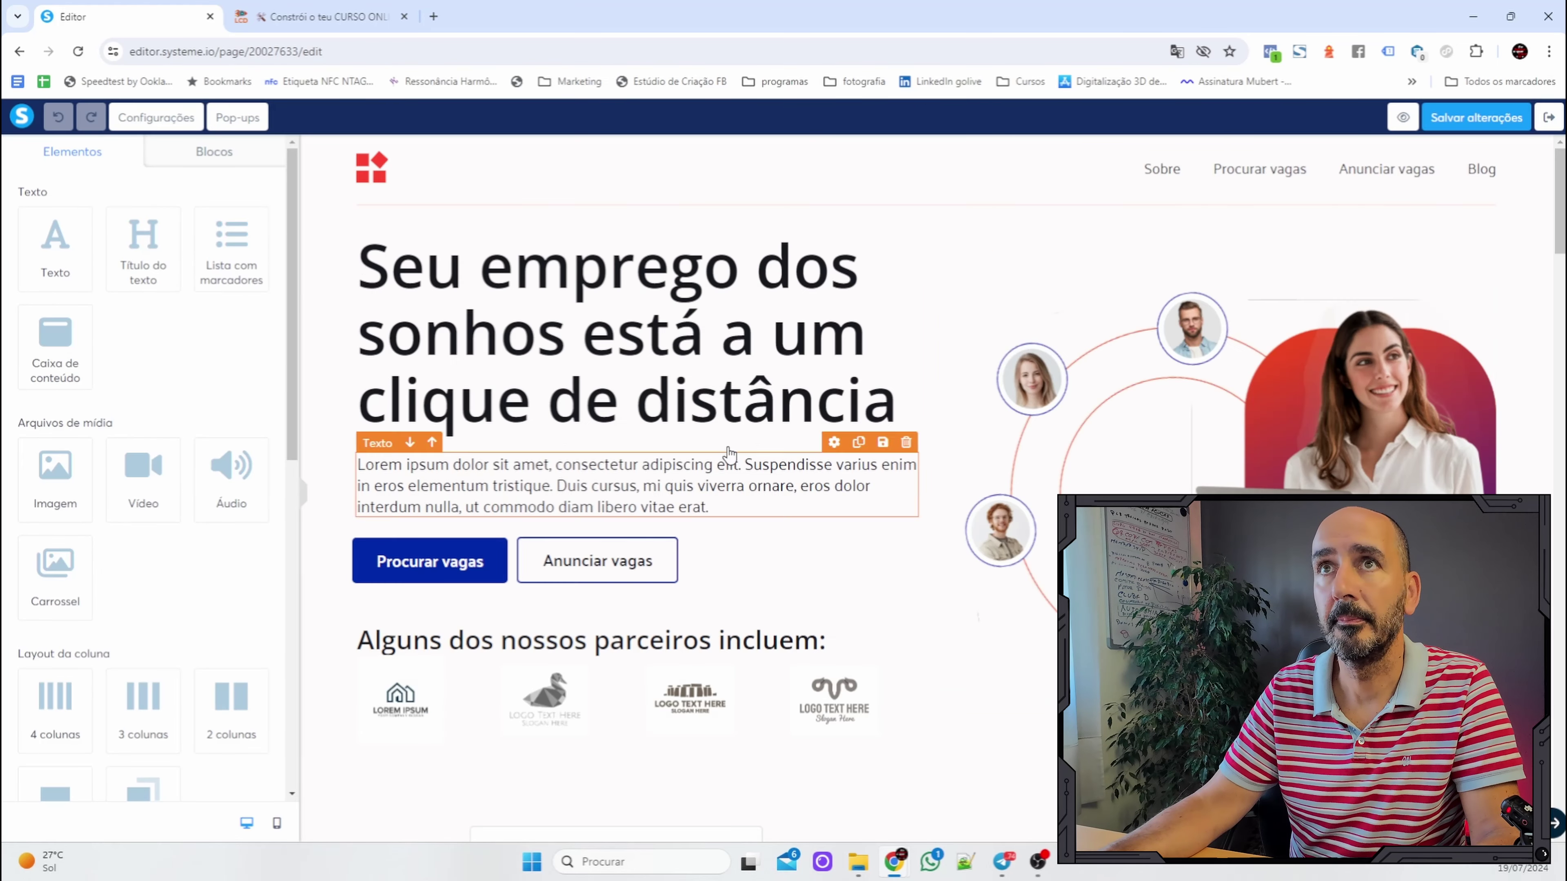
# Delete the template's header, hero and stats sections.
pyautogui.click(1540, 147)
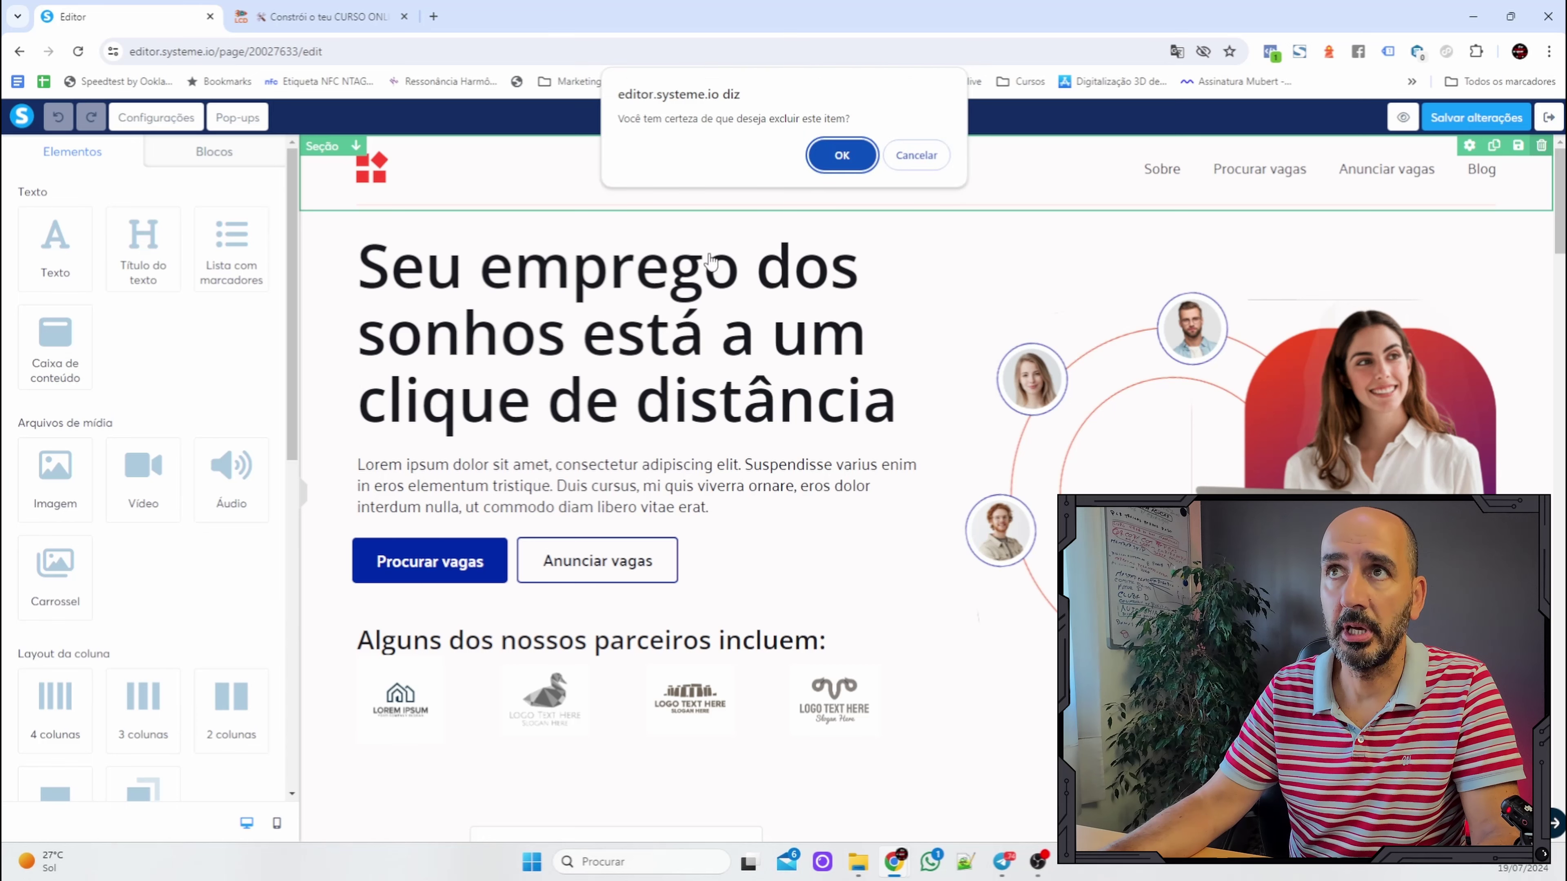
pyautogui.press('Return')
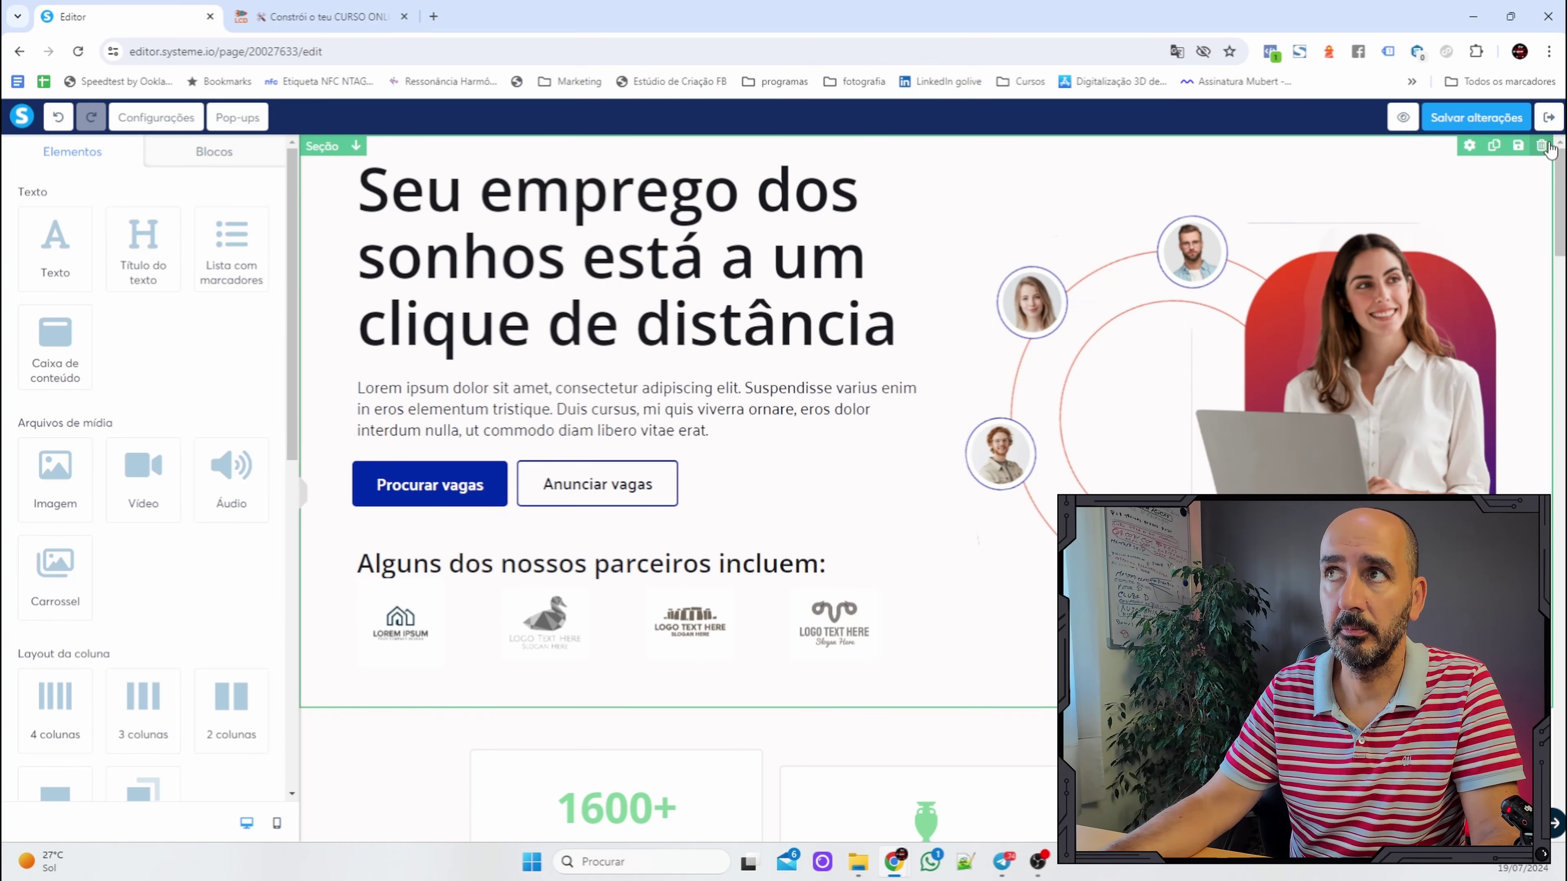
pyautogui.click(1541, 147)
pyautogui.click(871, 162)
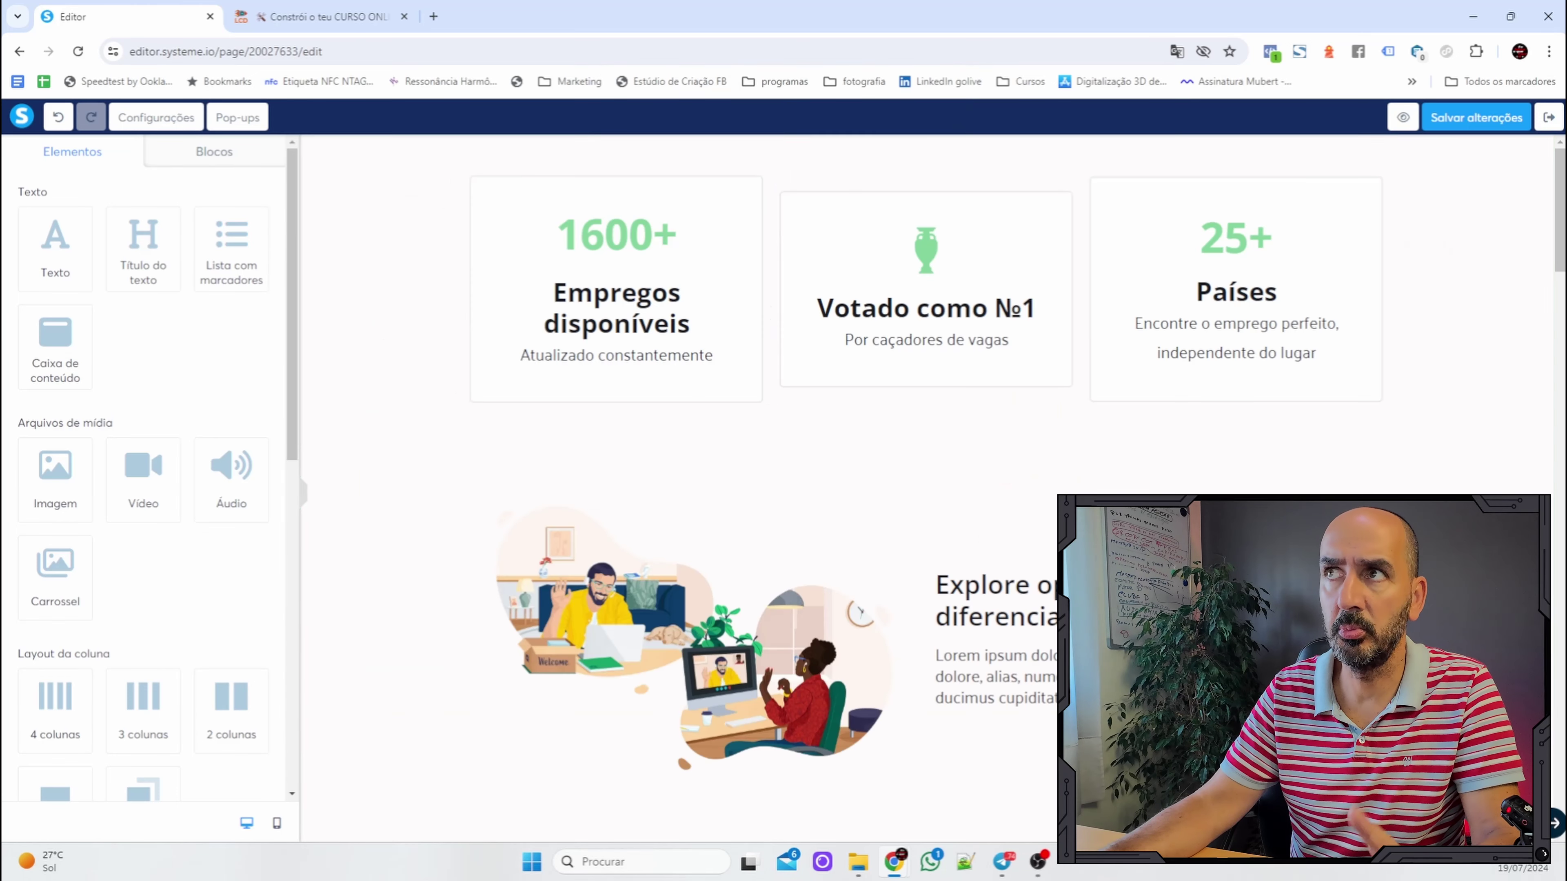
pyautogui.click(1540, 147)
pyautogui.click(859, 159)
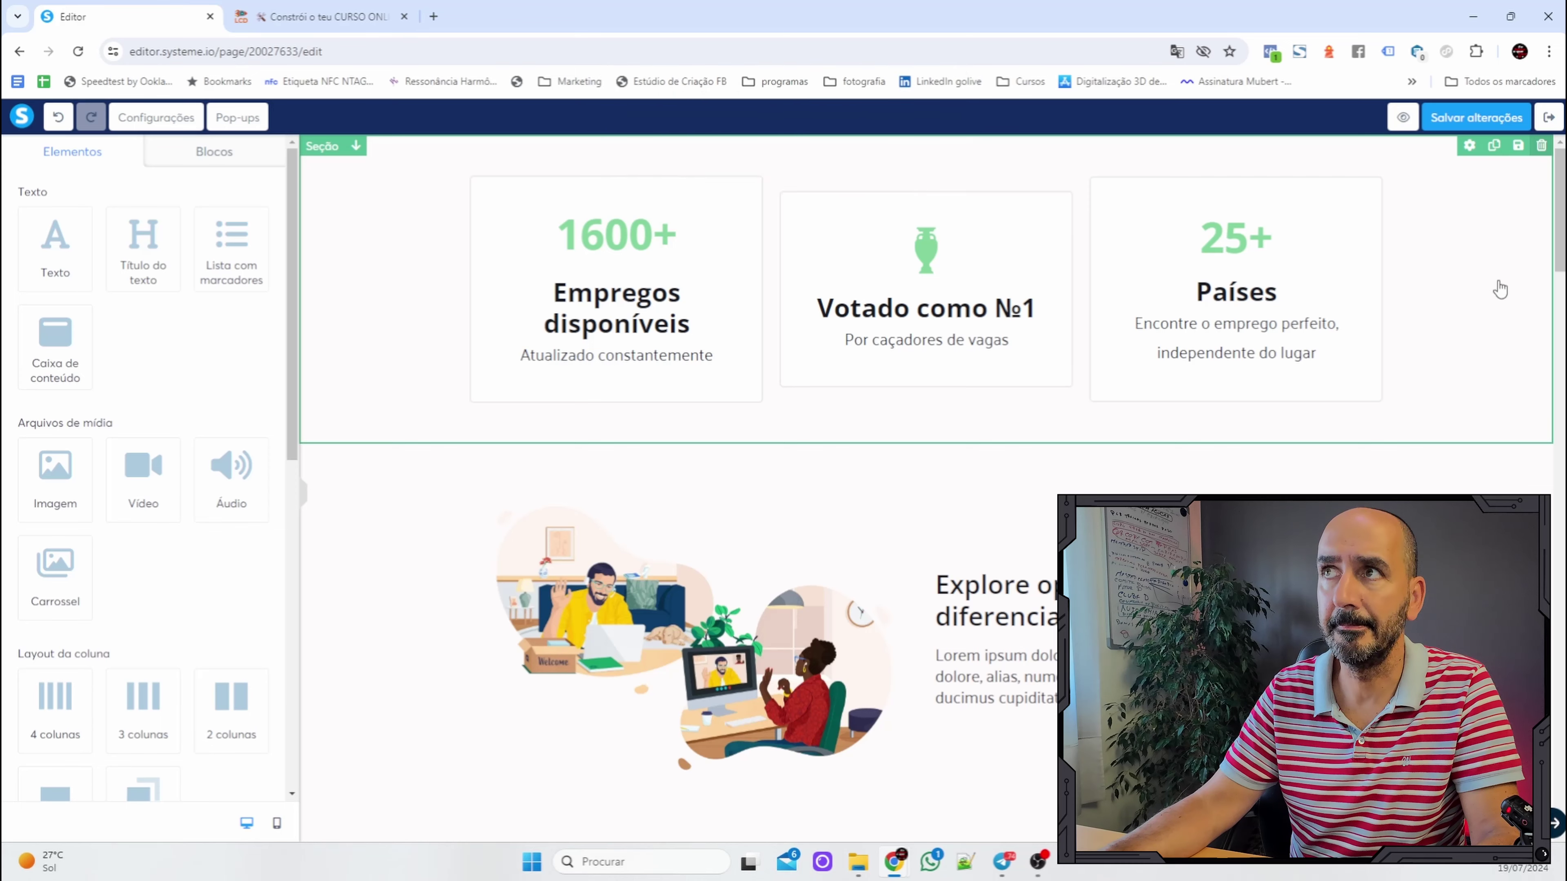
# Delete the Explore oportunidades, Vagas recomendadas and footer sections, save the empty page, and exit.
pyautogui.click(1541, 147)
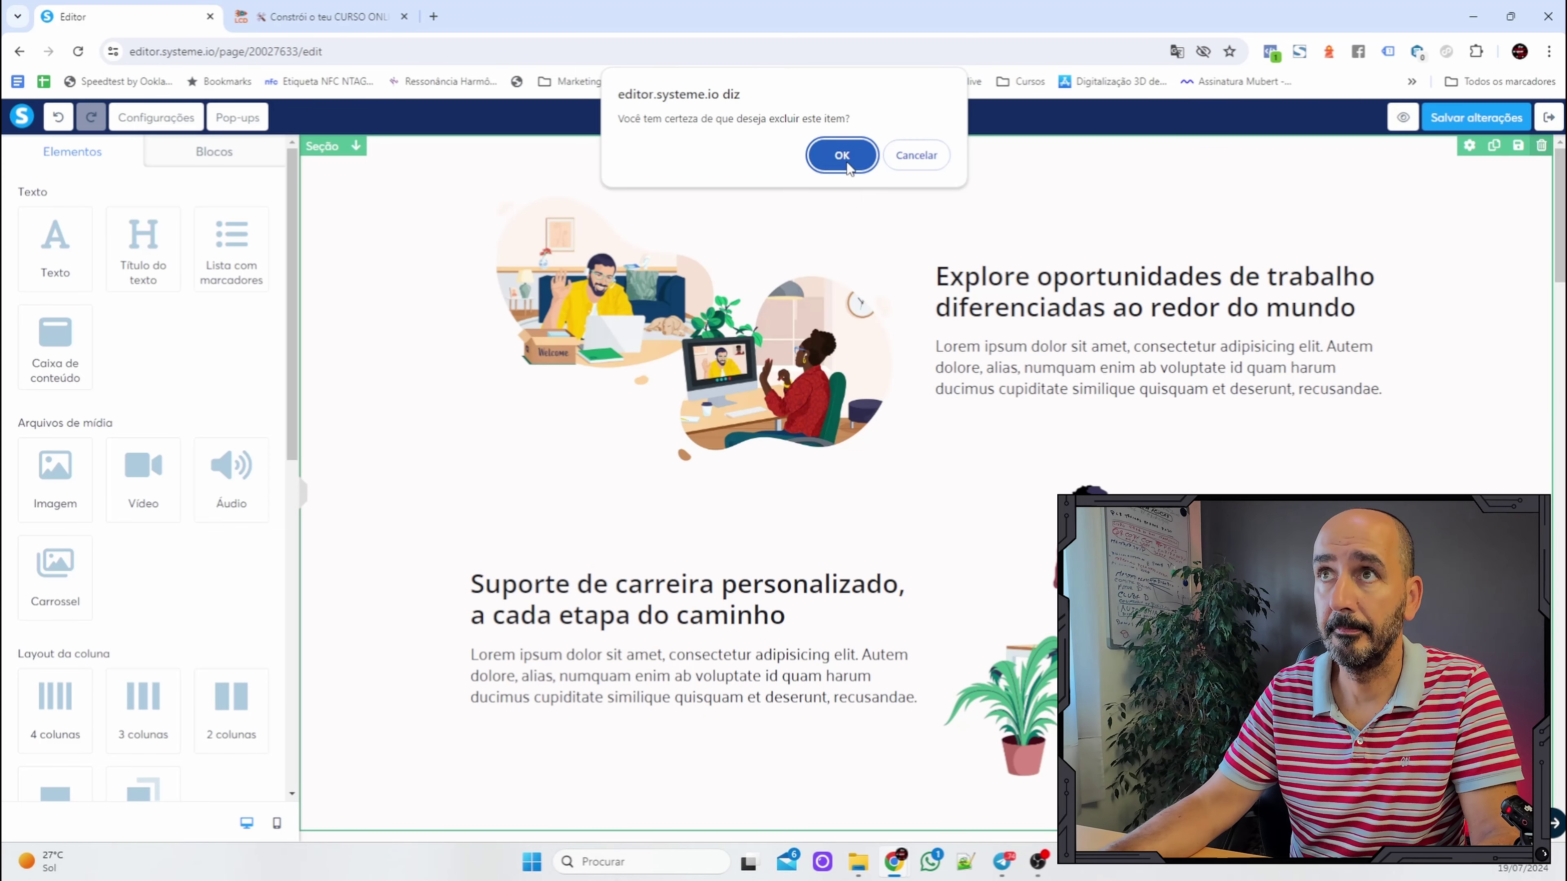
pyautogui.click(842, 155)
pyautogui.click(1540, 147)
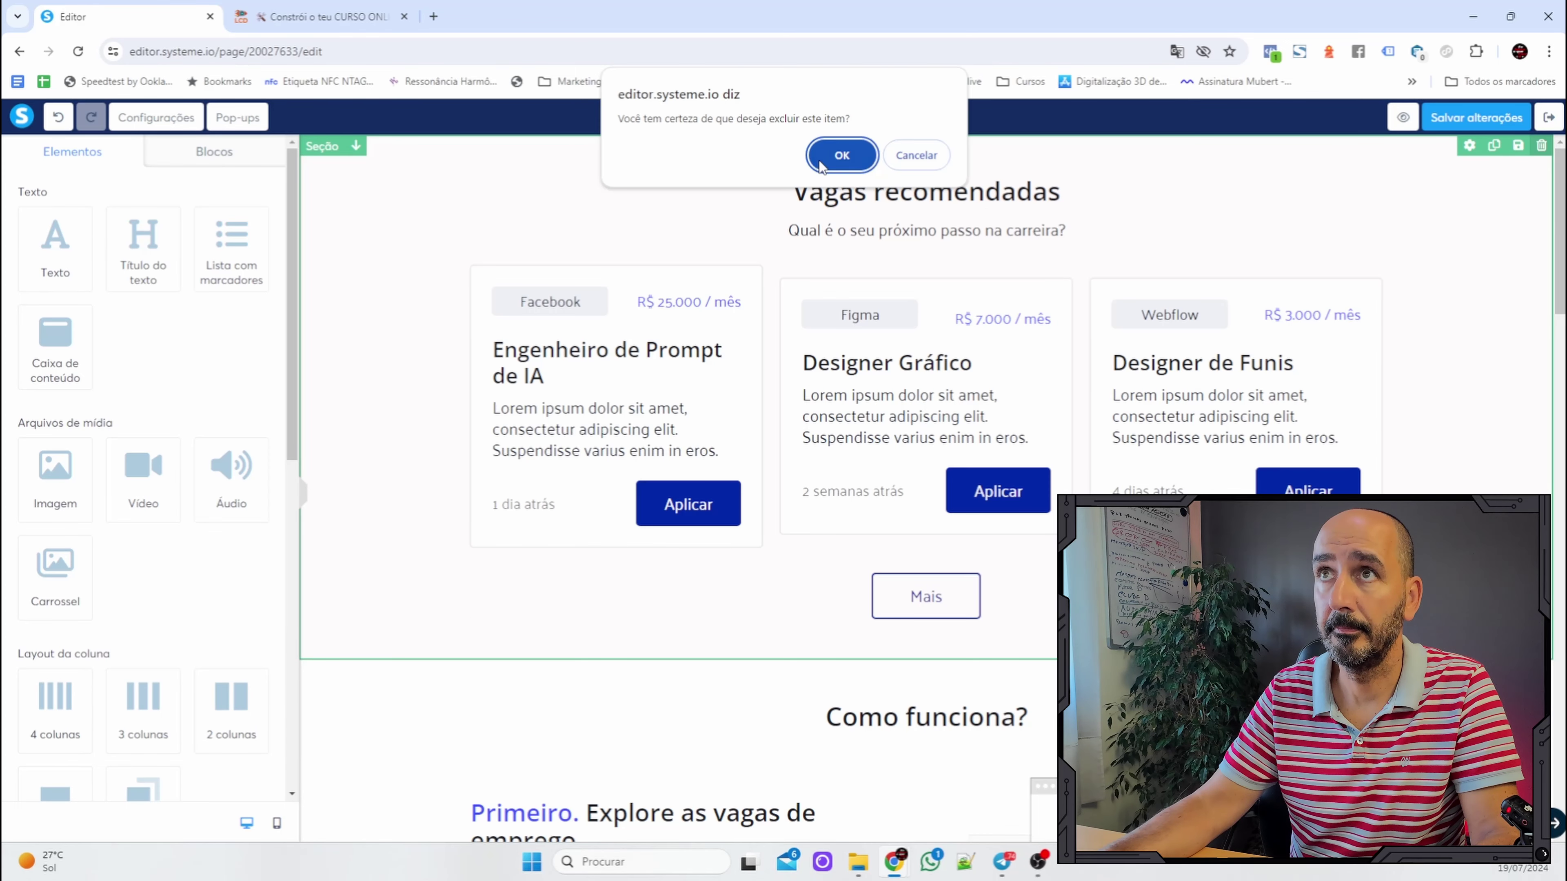
pyautogui.click(842, 155)
pyautogui.click(840, 158)
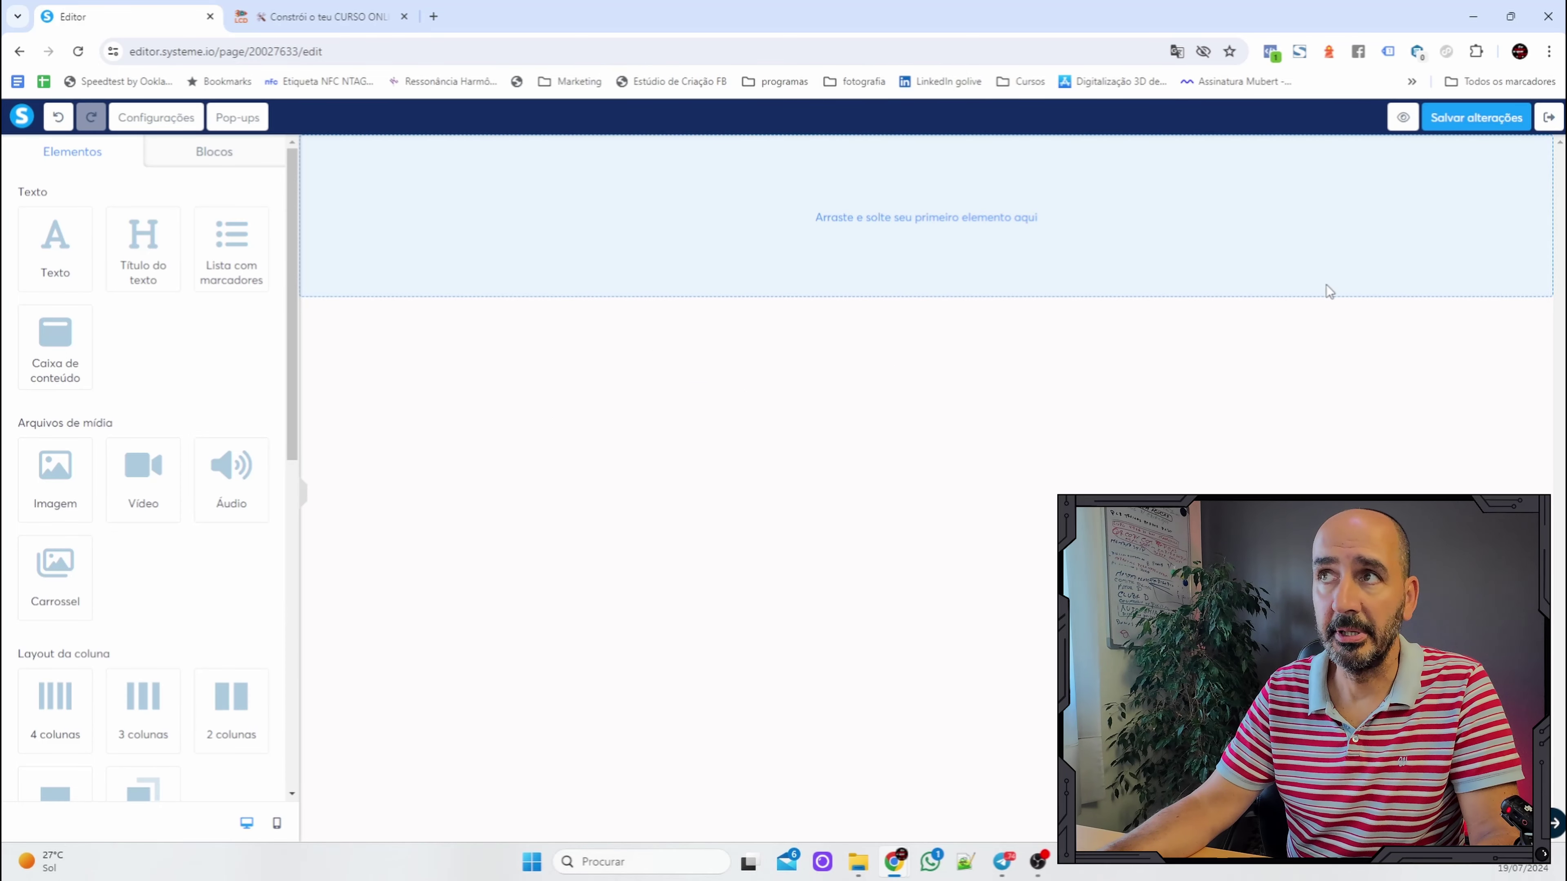
pyautogui.click(1467, 129)
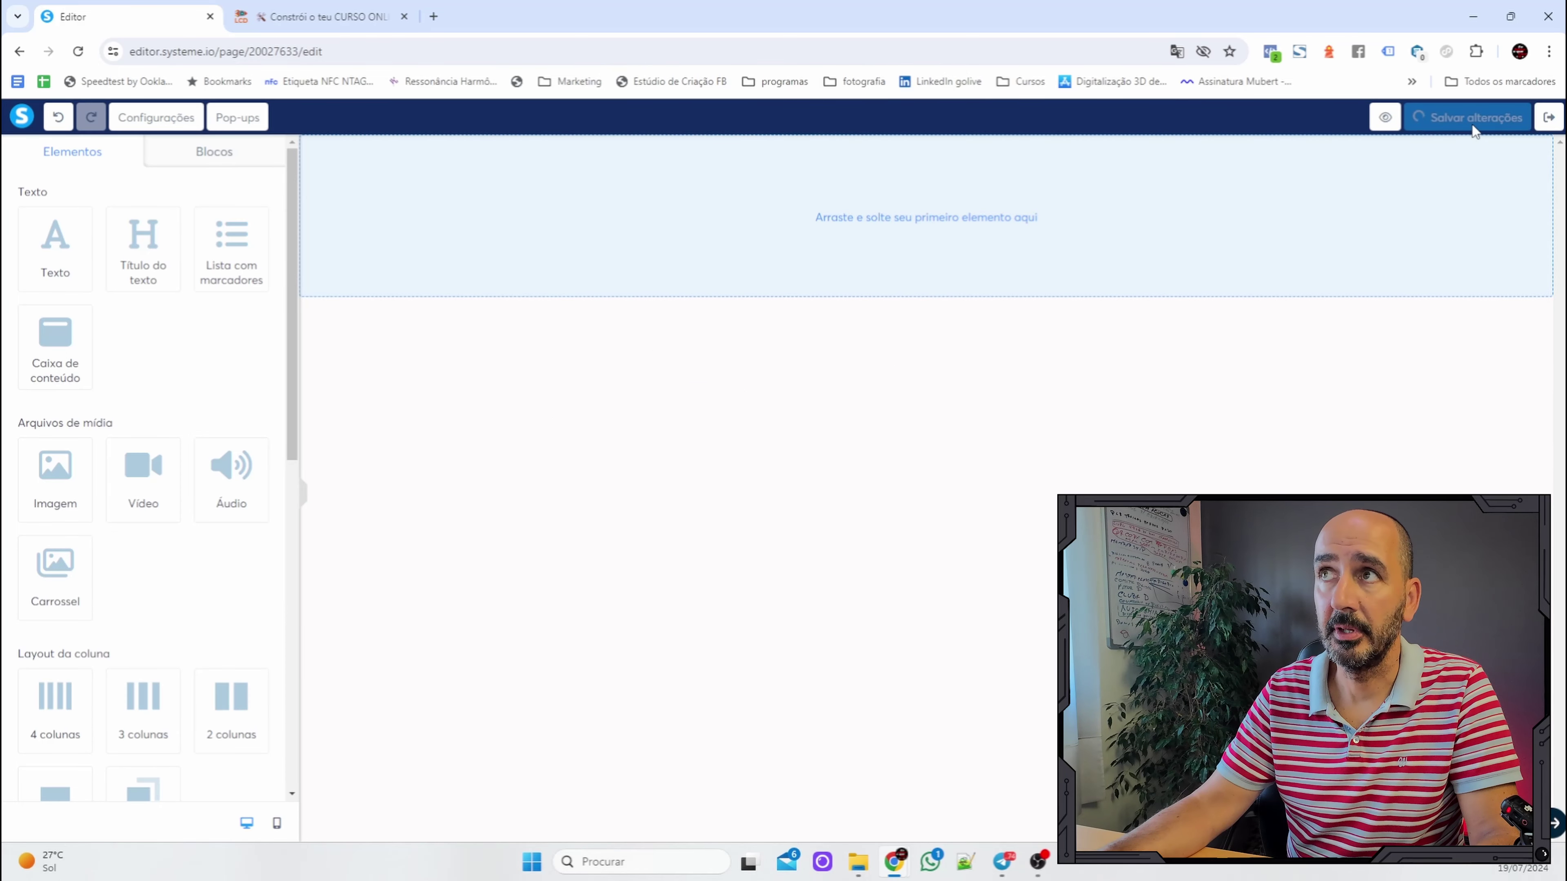
pyautogui.click(1549, 119)
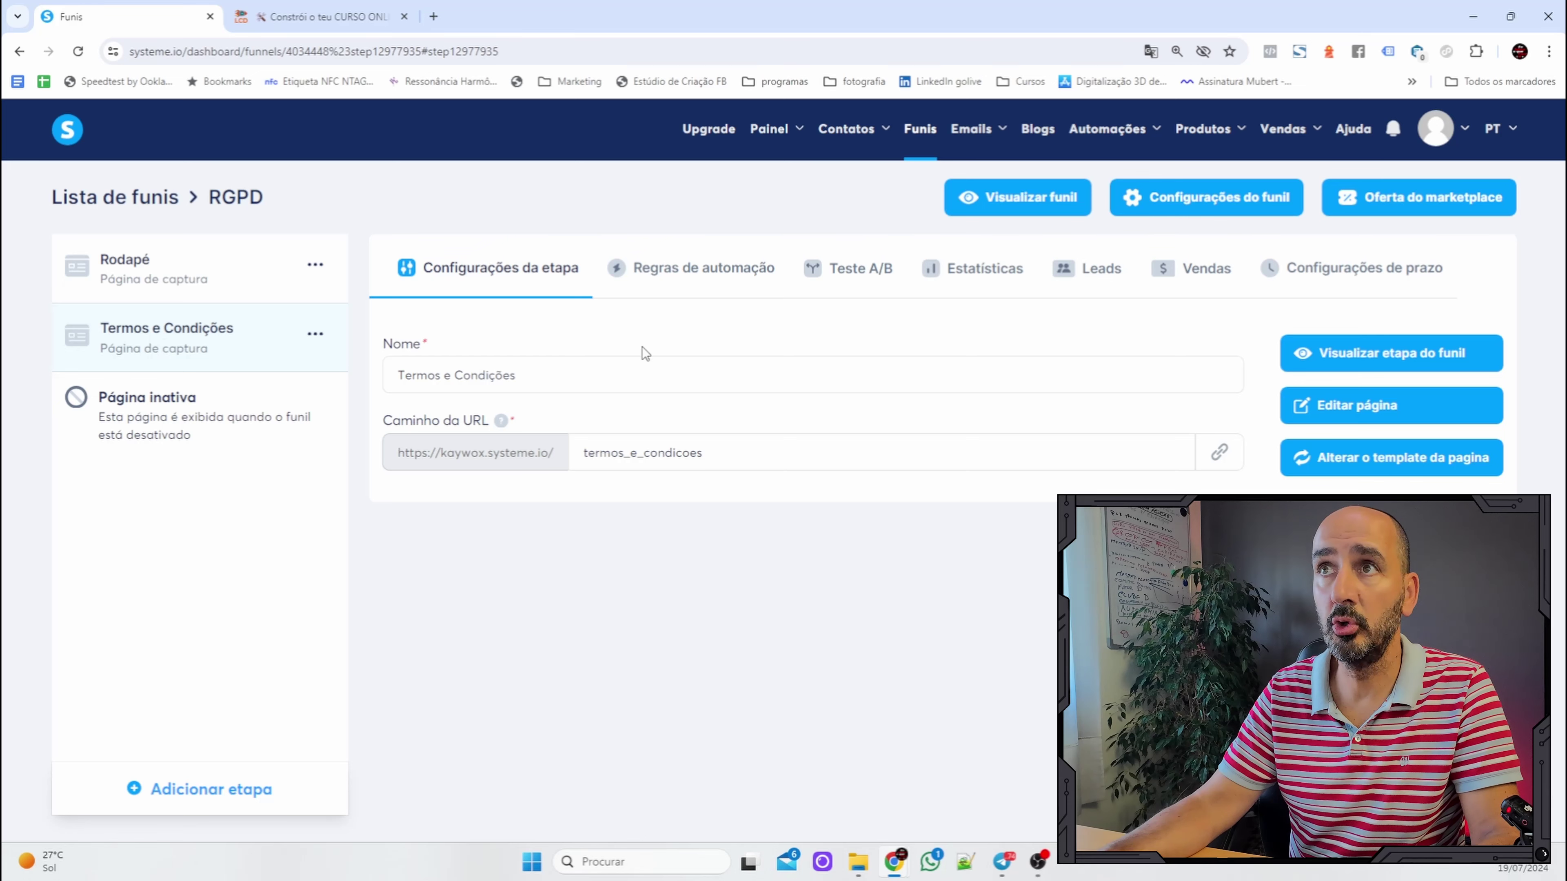
# Duplicate the Termos e Condições funnel step.
pyautogui.click(316, 335)
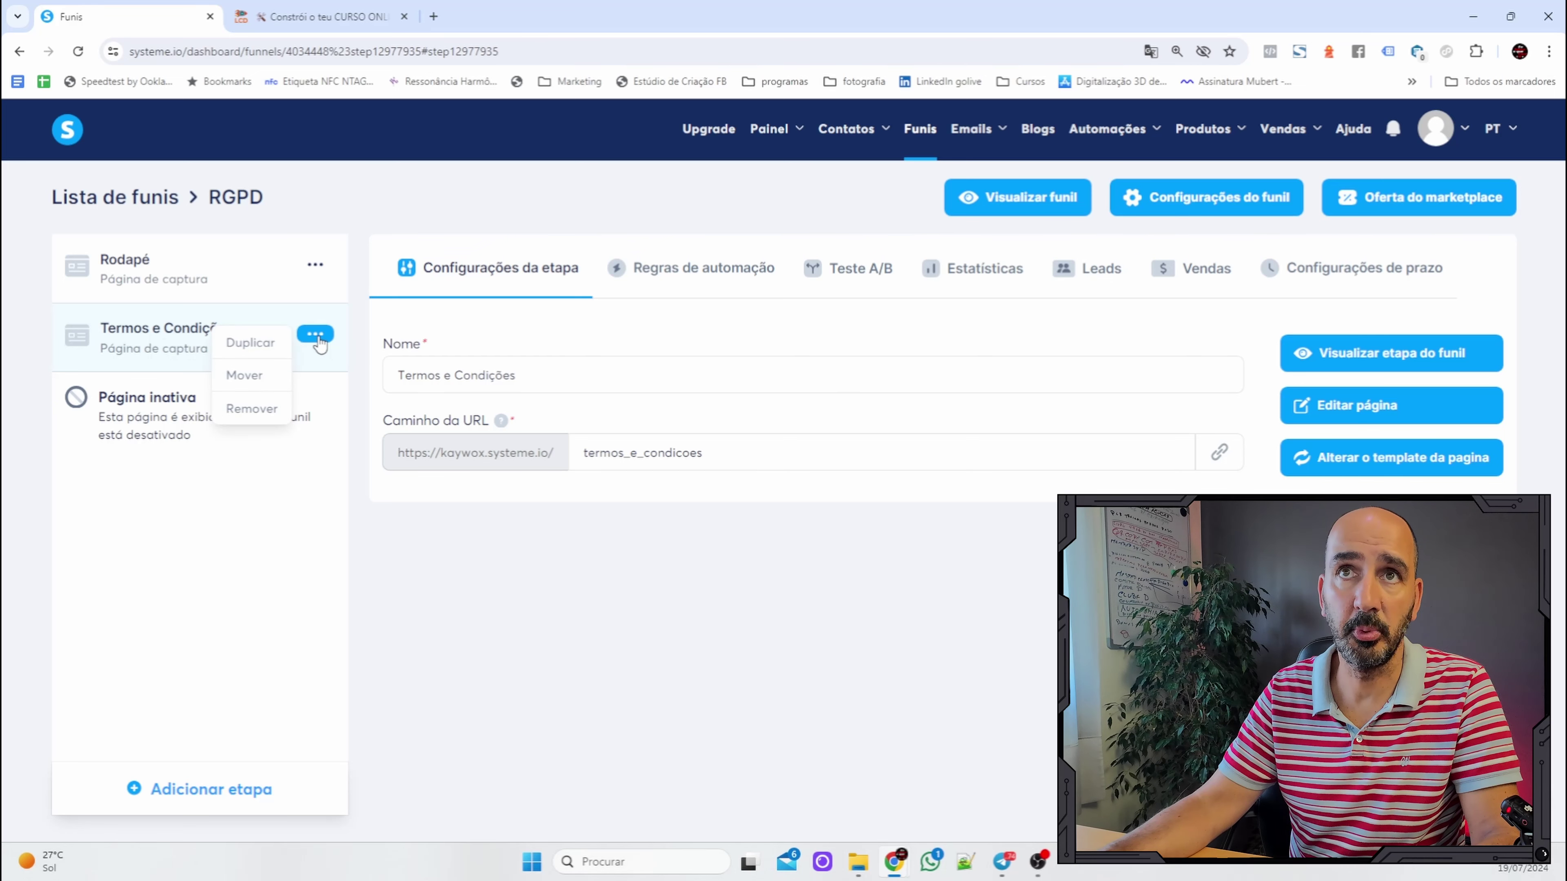
pyautogui.click(256, 345)
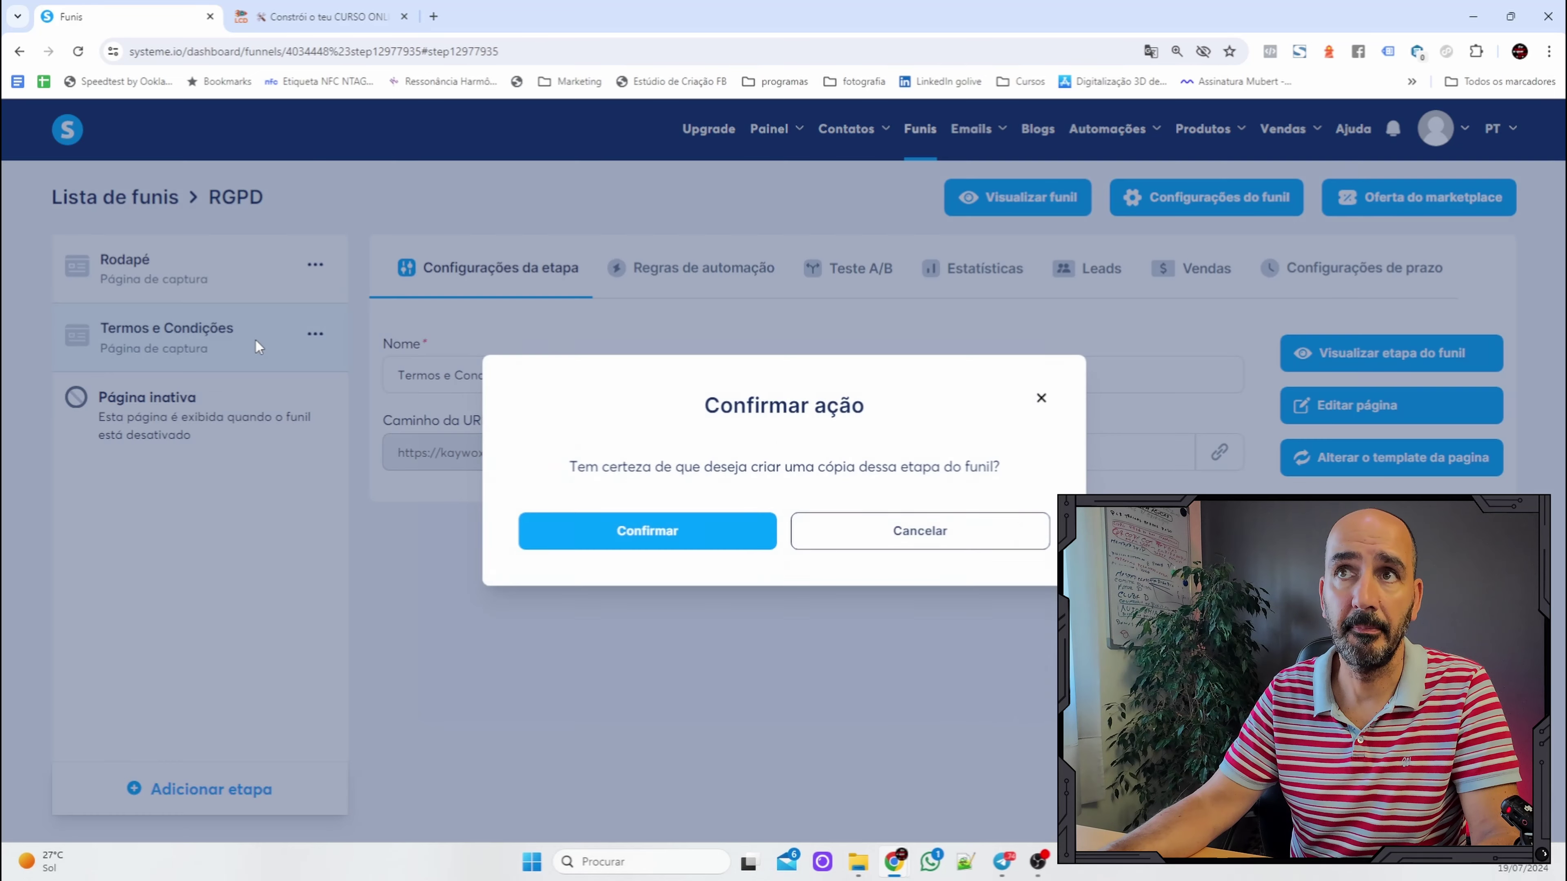
pyautogui.click(692, 536)
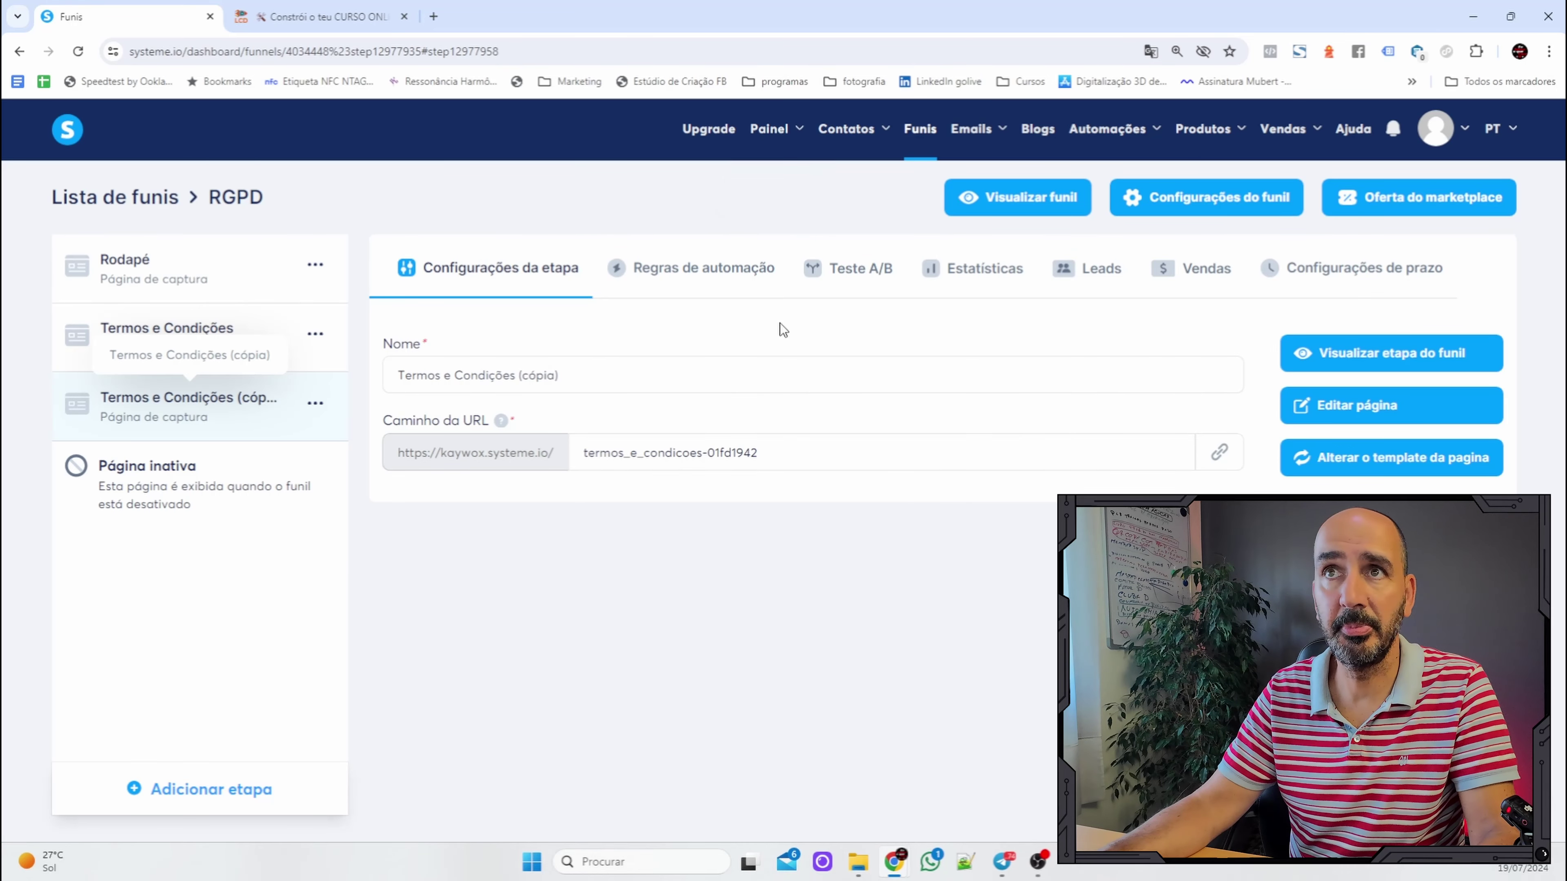
# Rename the copy 'Politicas de Privacidade' with URL path politicas_privacidade.
pyautogui.tripleClick(631, 376)
pyautogui.write('Po')
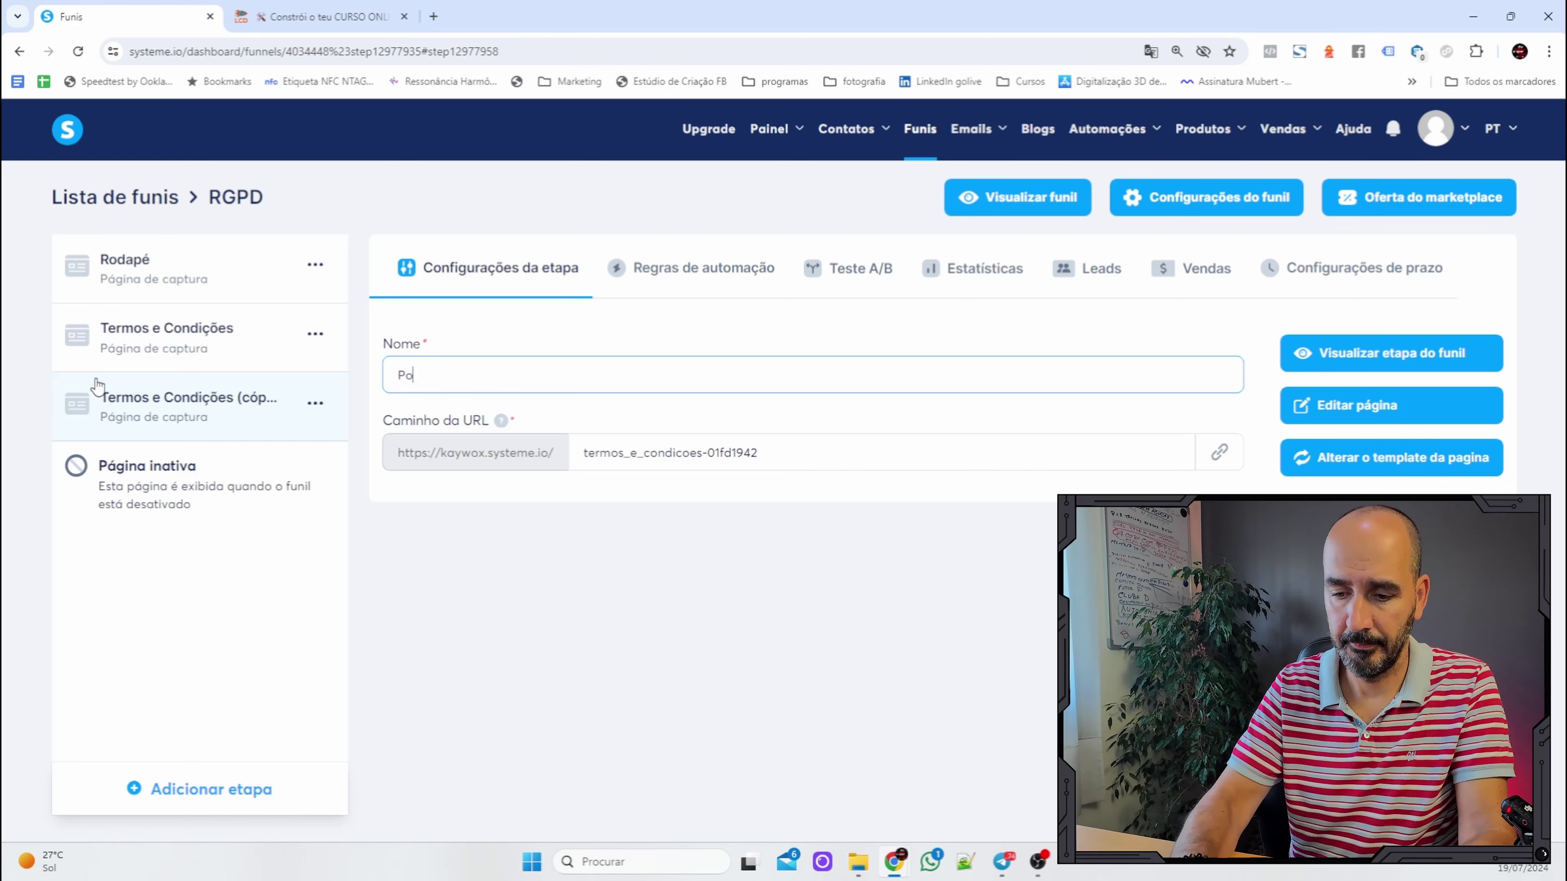
pyautogui.write('liticas de Privacidade')
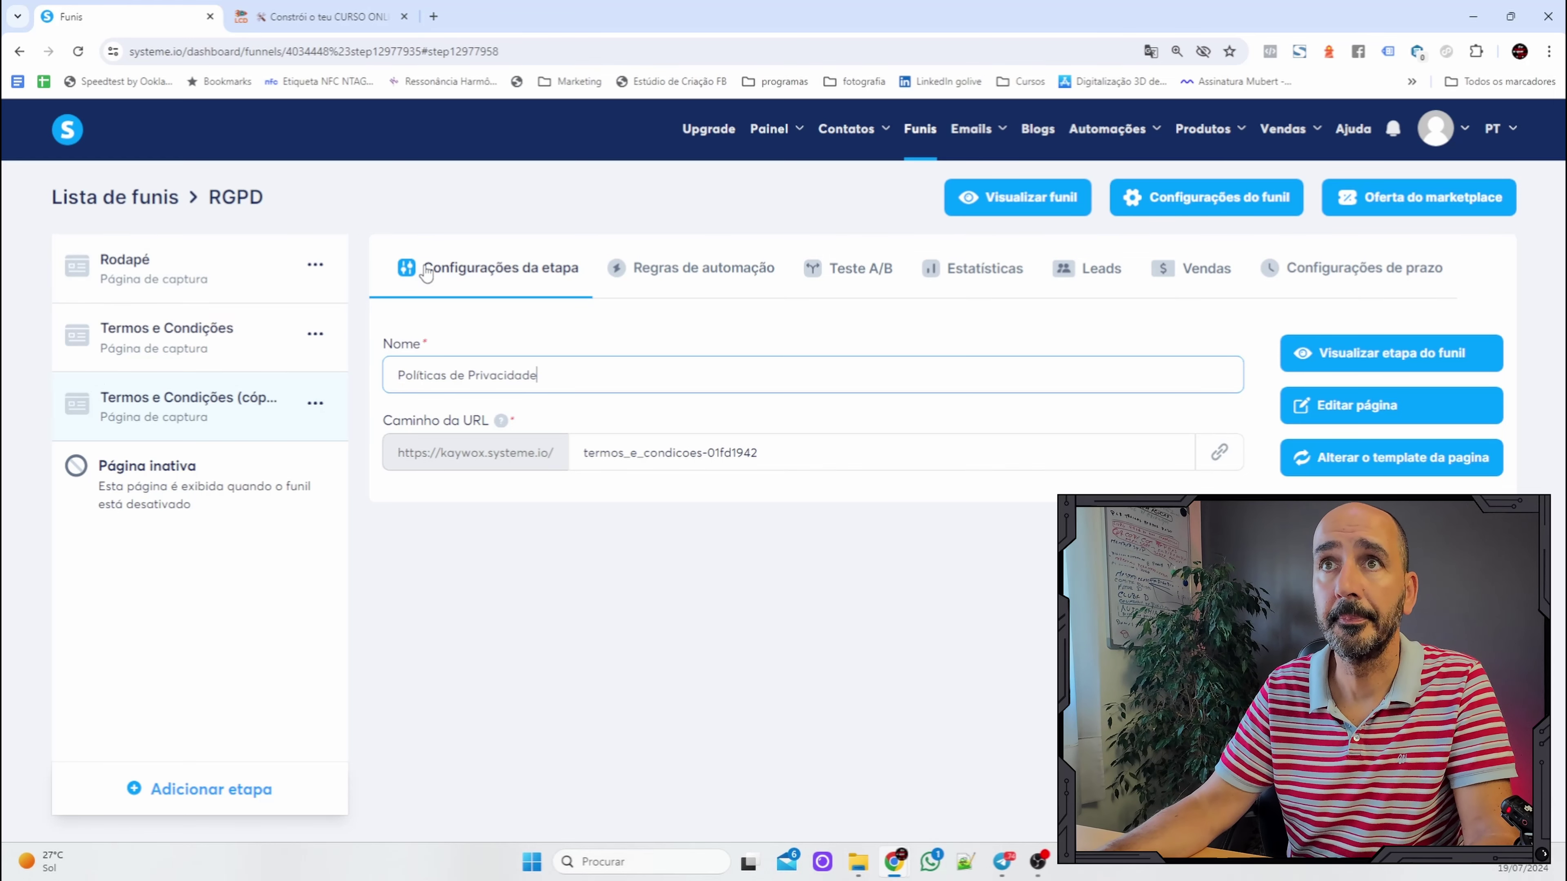
pyautogui.moveTo(787, 466); pyautogui.dragTo(490, 422)
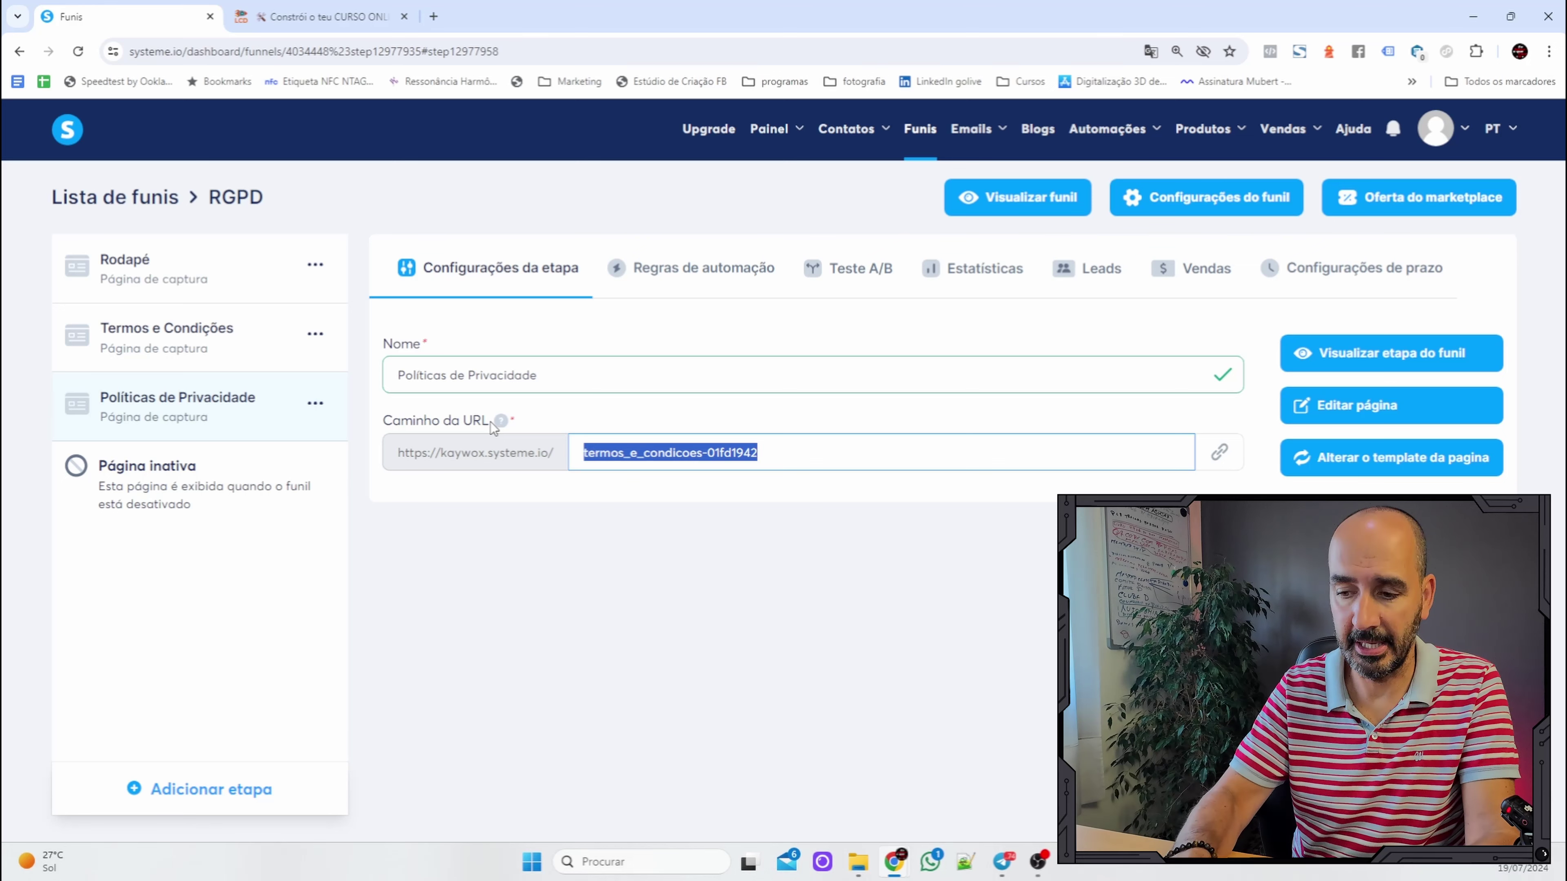
pyautogui.write('politicas_privacidade')
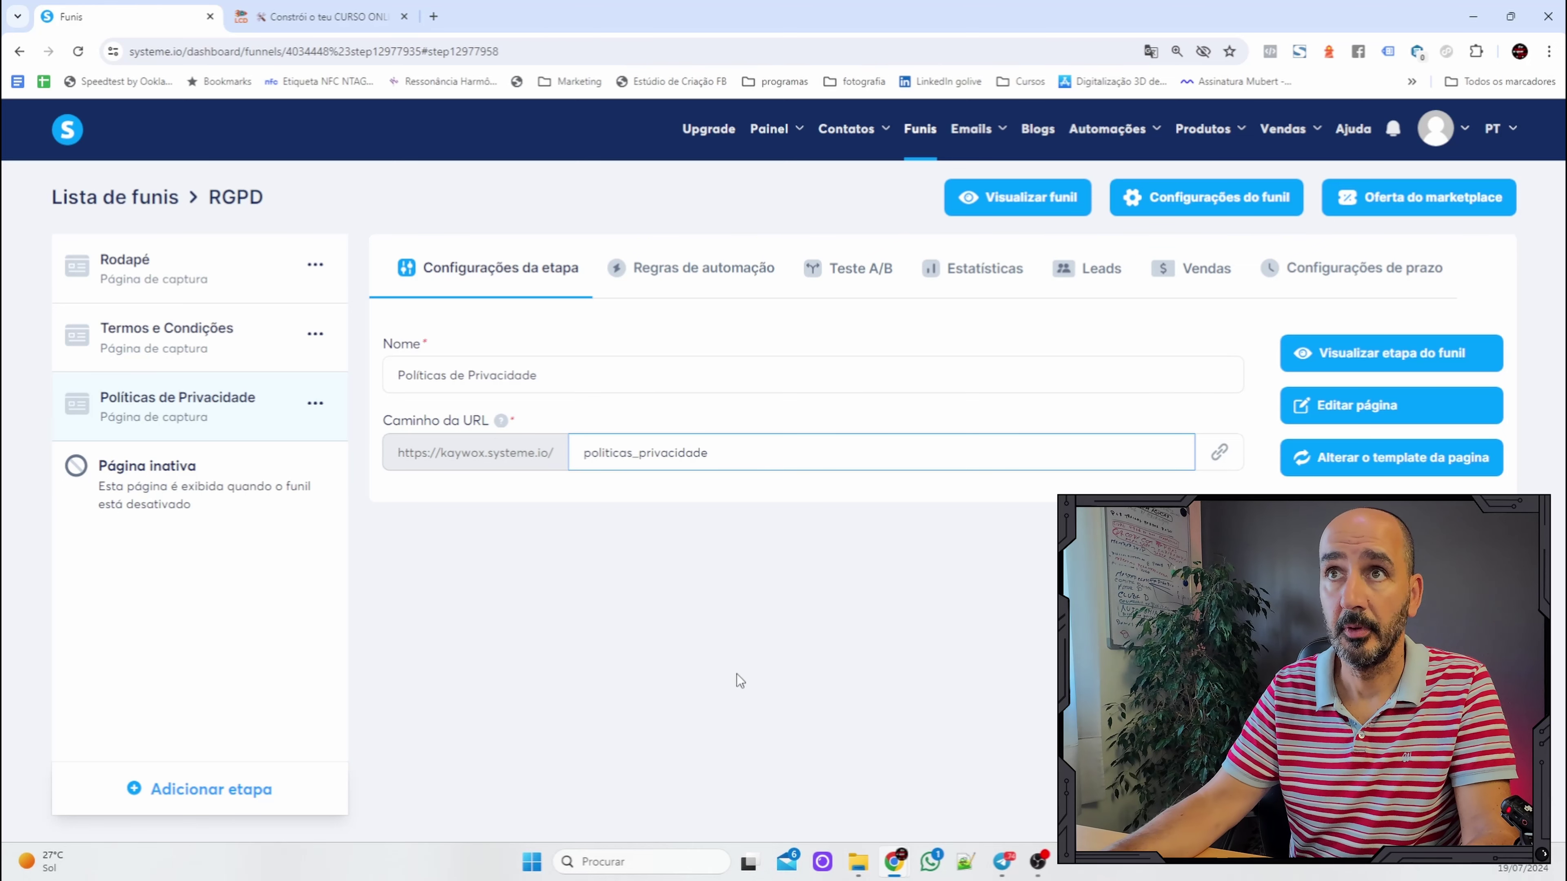
pyautogui.click(716, 385)
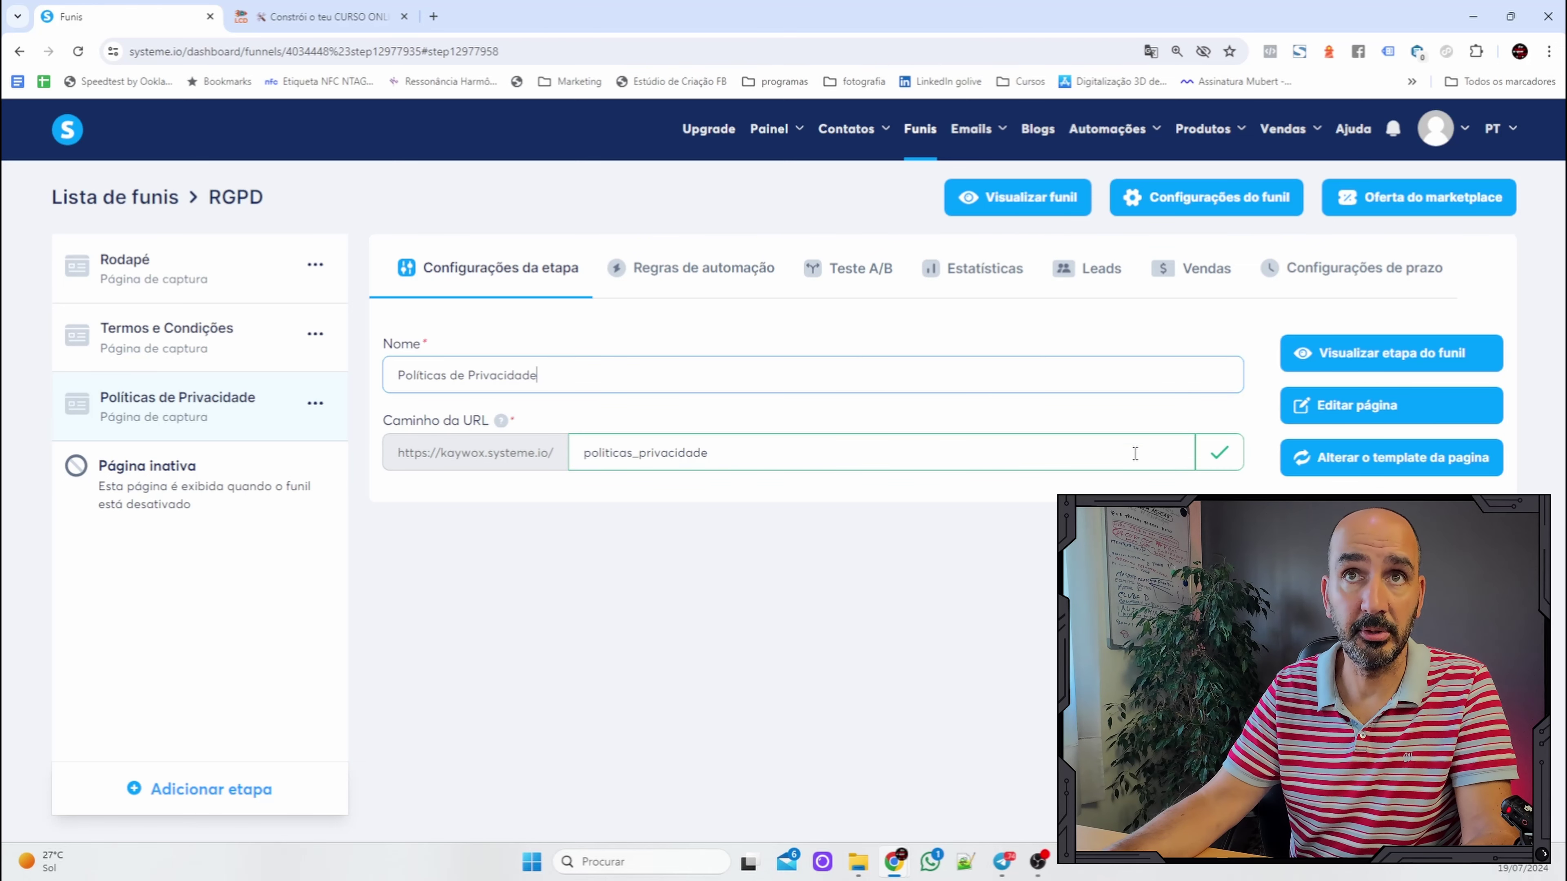
pyautogui.click(317, 404)
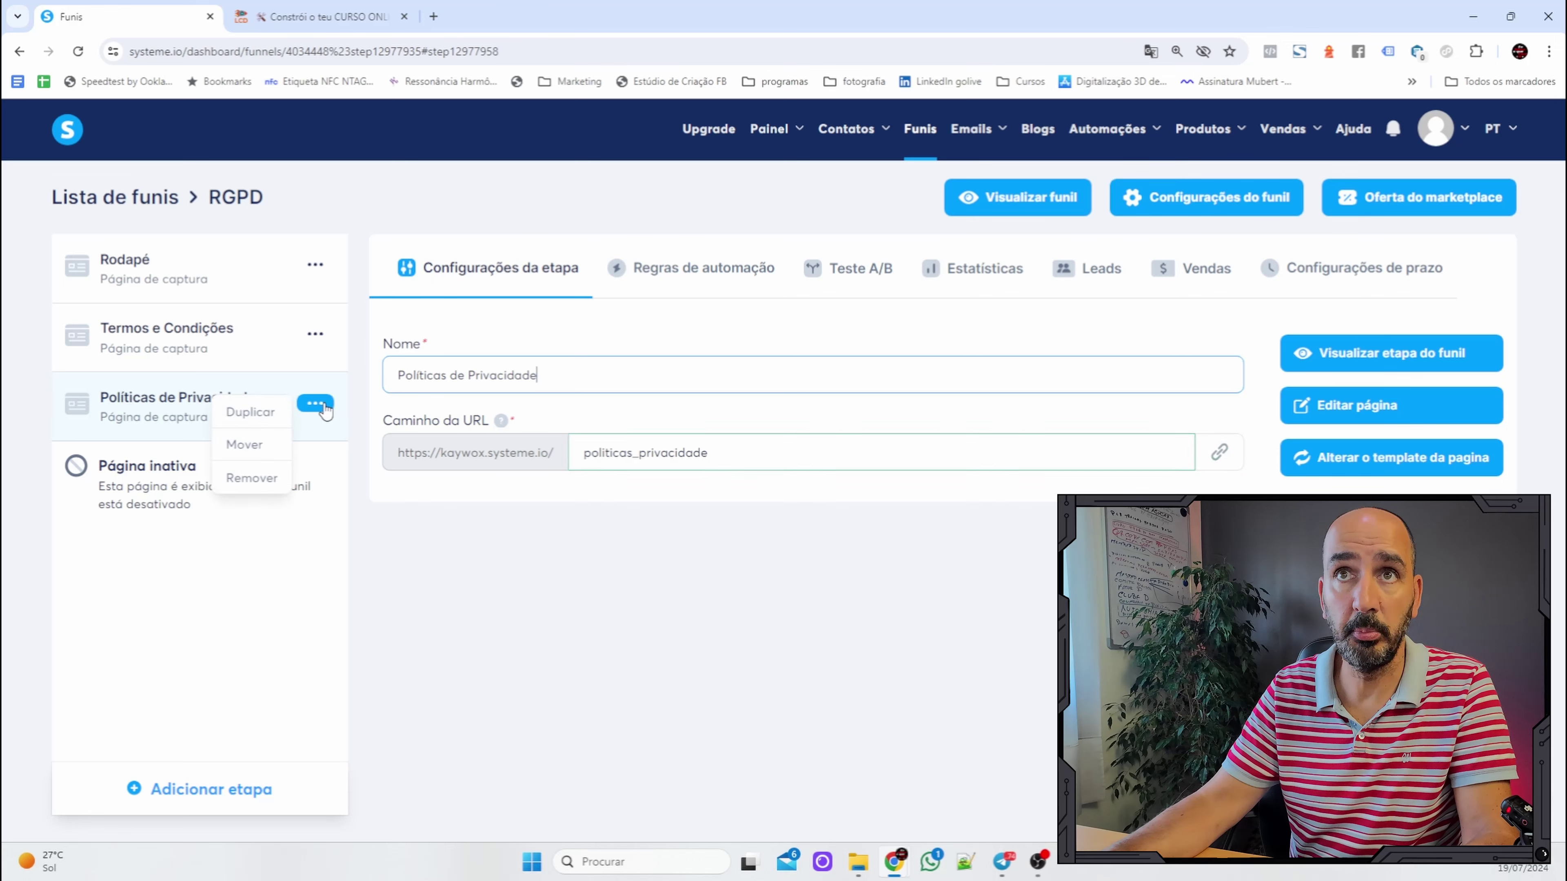
# Duplicate the Políticas de Privacidade step as 'RAL e RLL' with URL path ral_rll.
pyautogui.click(258, 413)
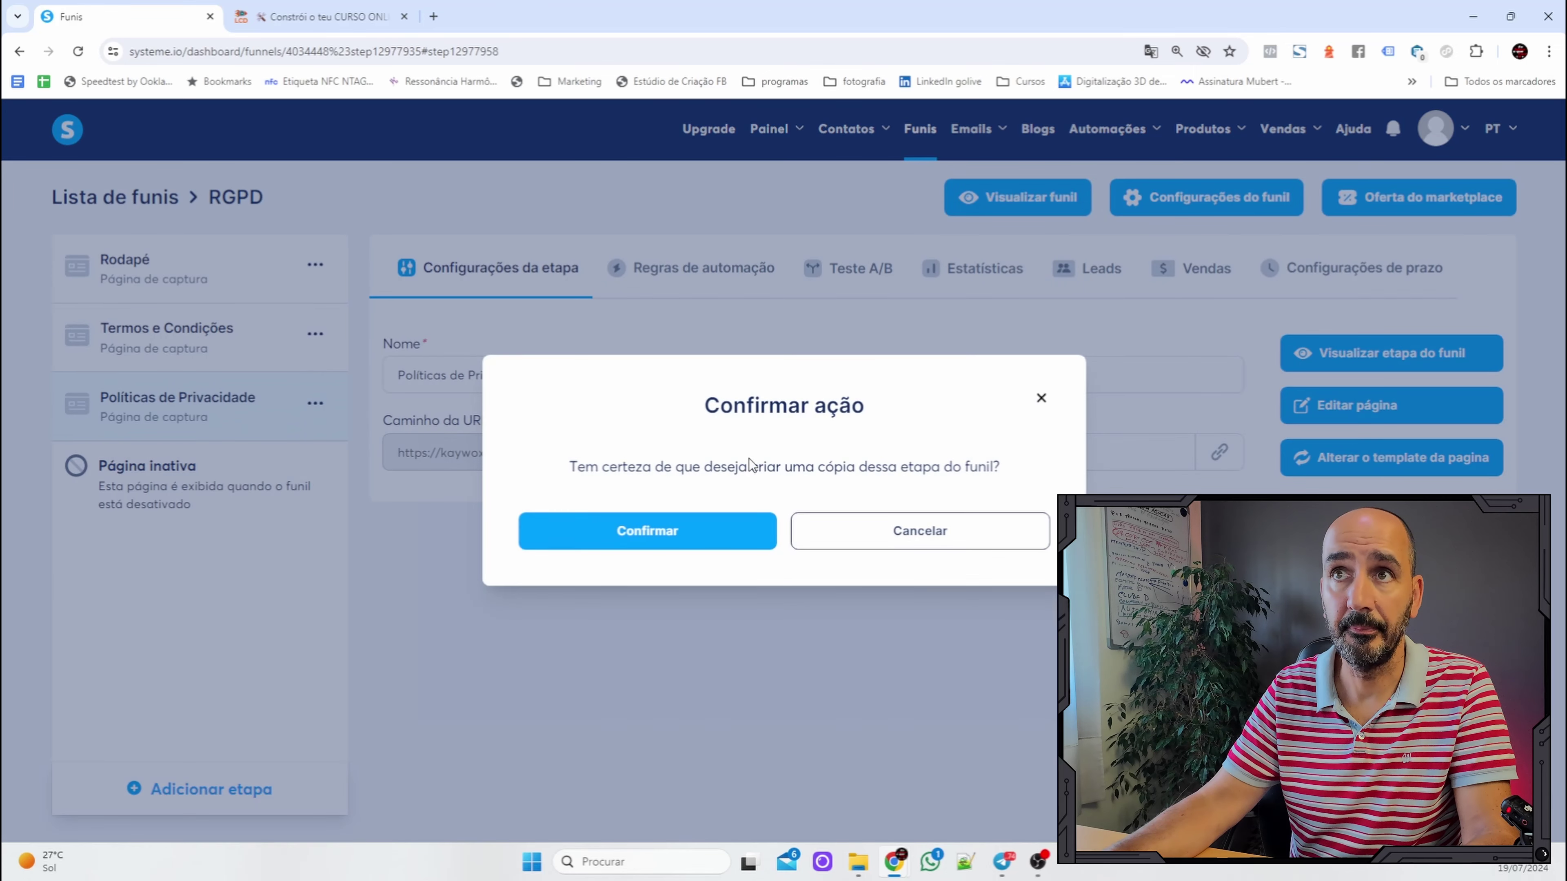
pyautogui.click(598, 539)
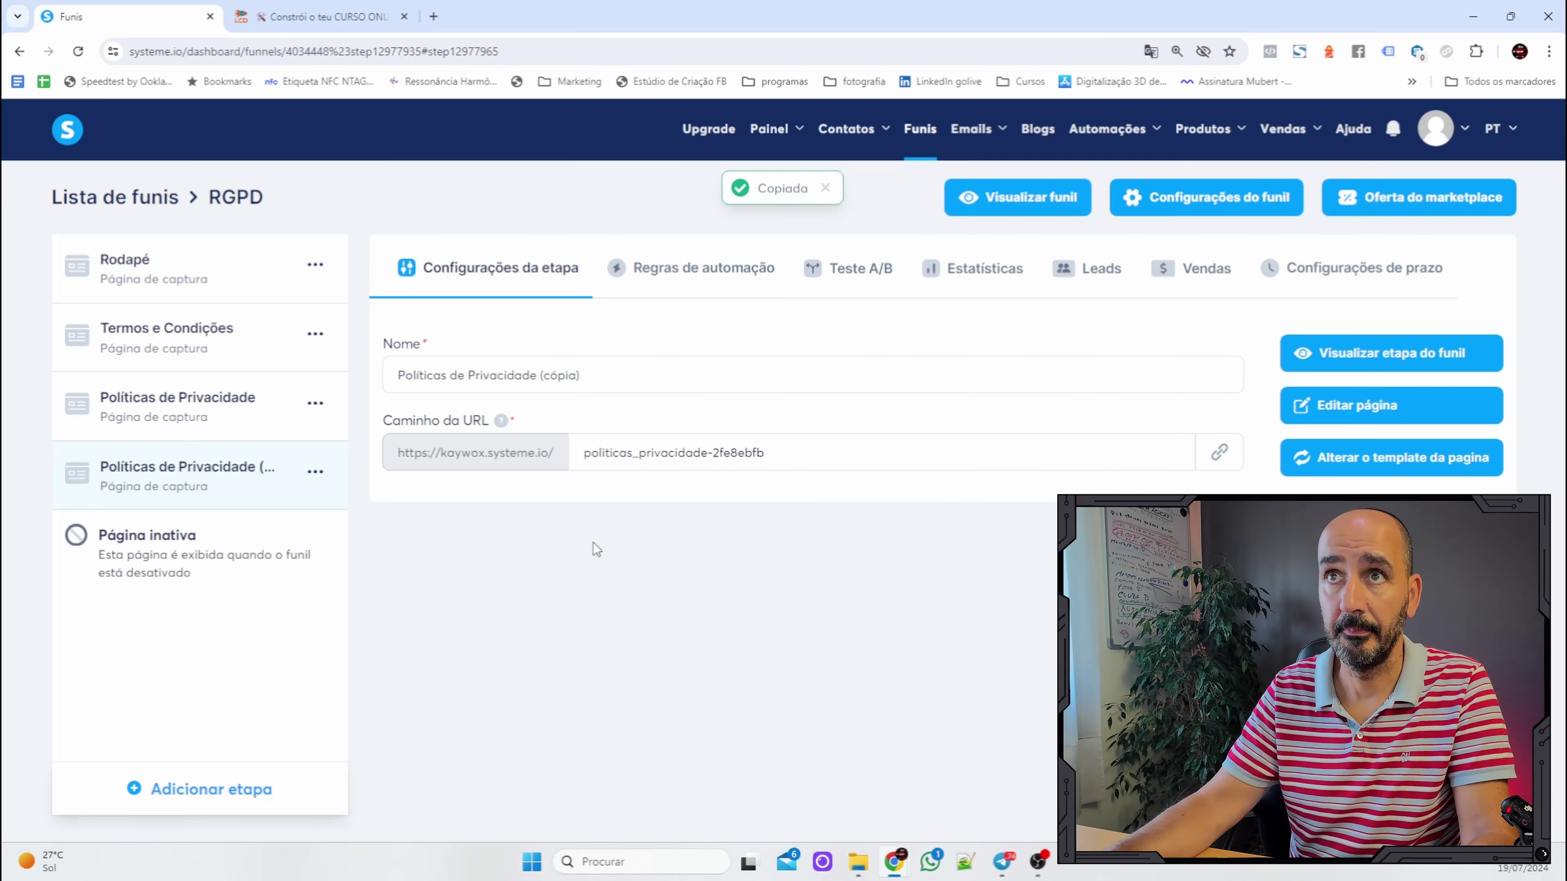
pyautogui.moveTo(583, 374); pyautogui.dragTo(145, 405)
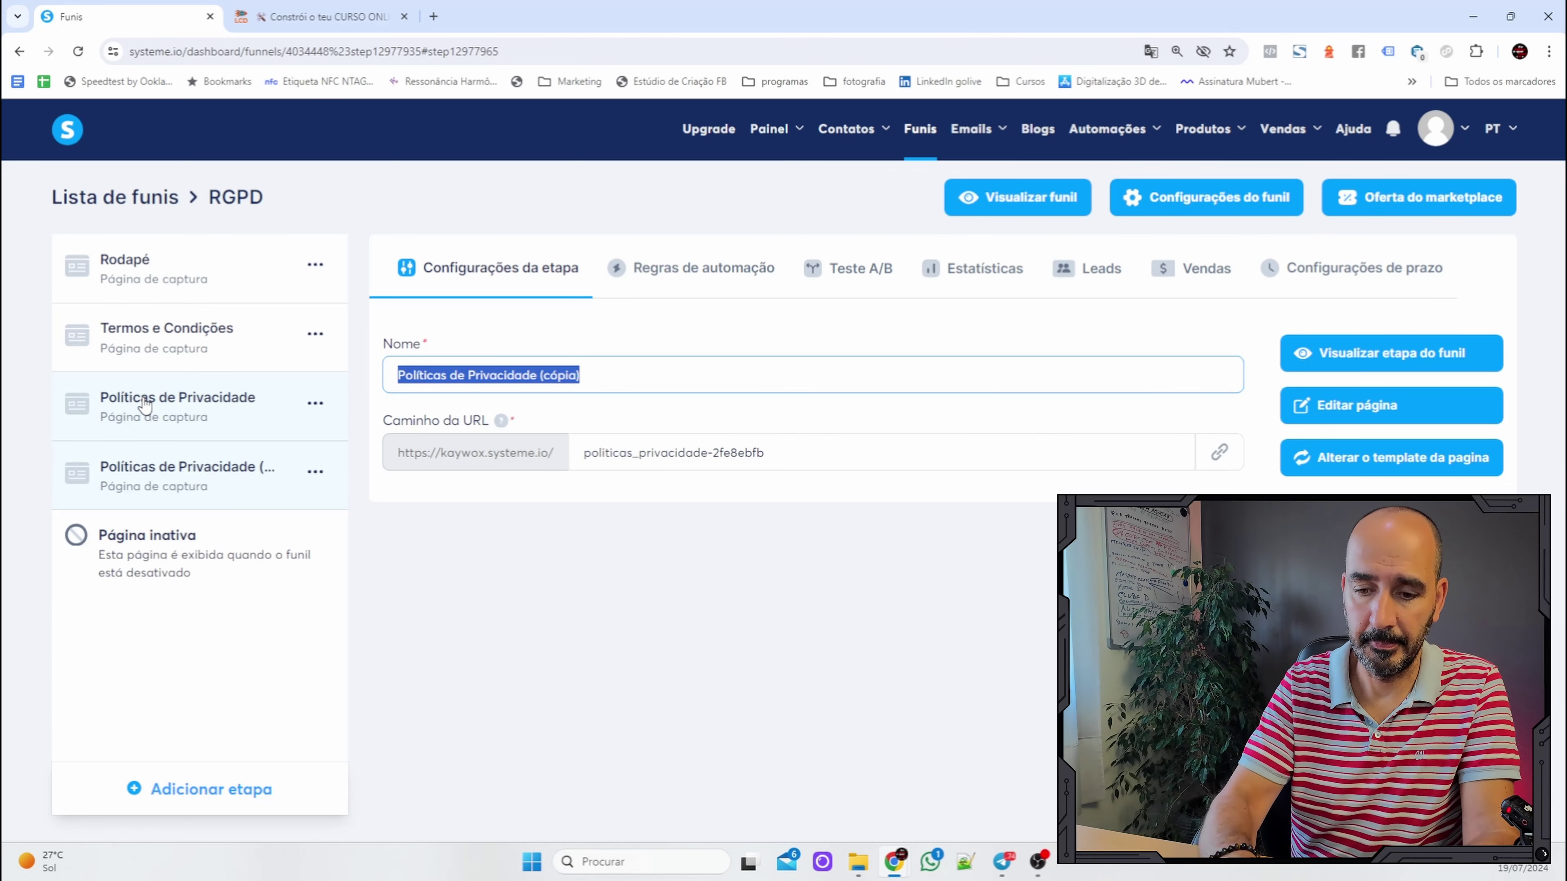
pyautogui.write('RAL e RLL')
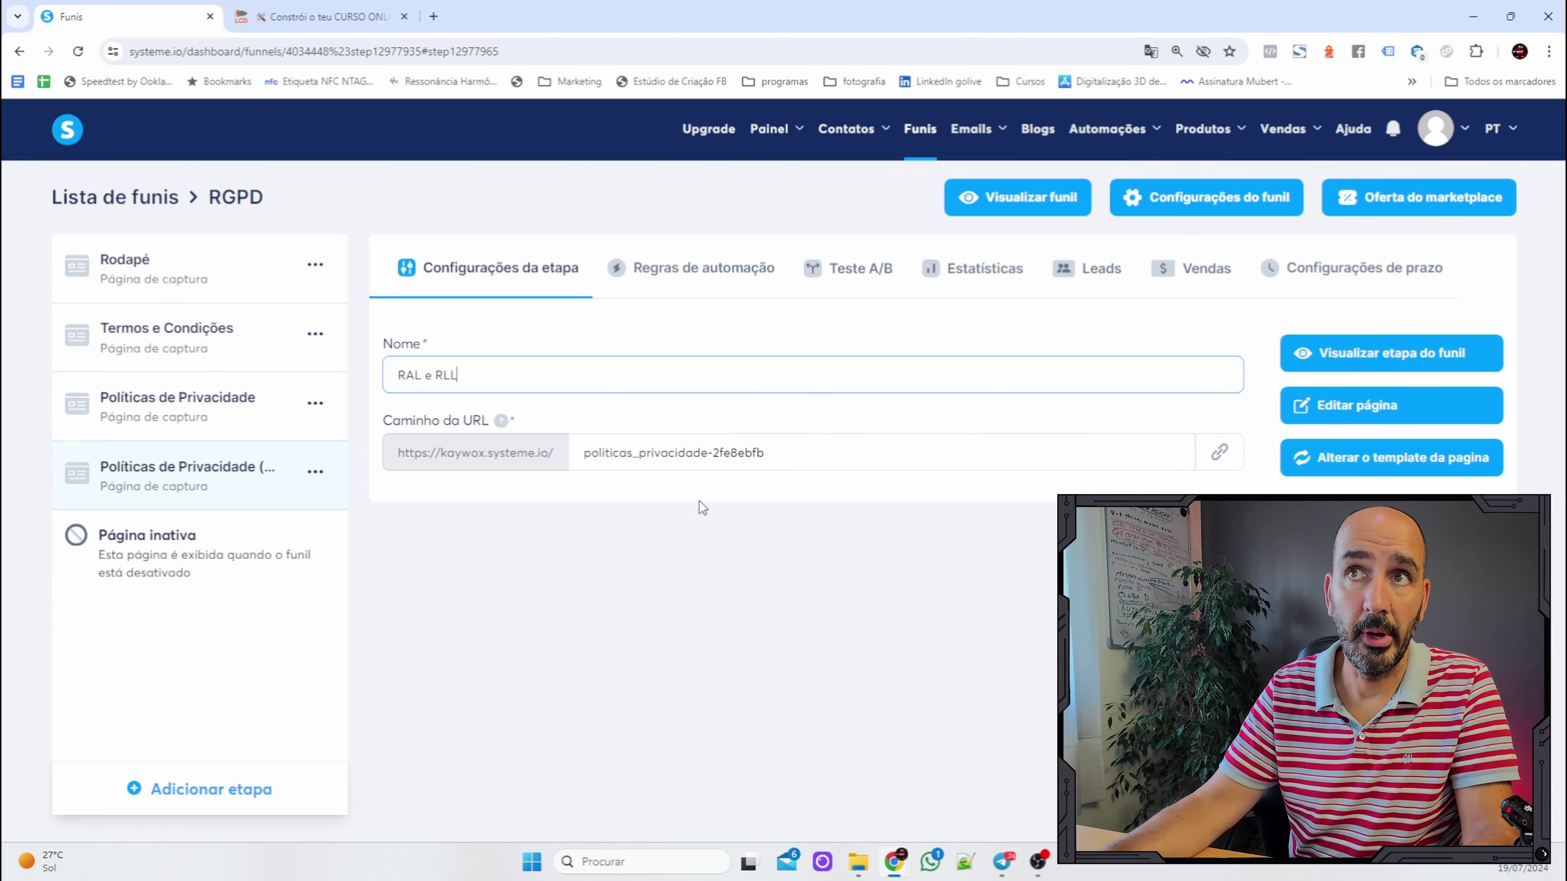
pyautogui.click(728, 445)
pyautogui.moveTo(819, 454); pyautogui.dragTo(458, 451)
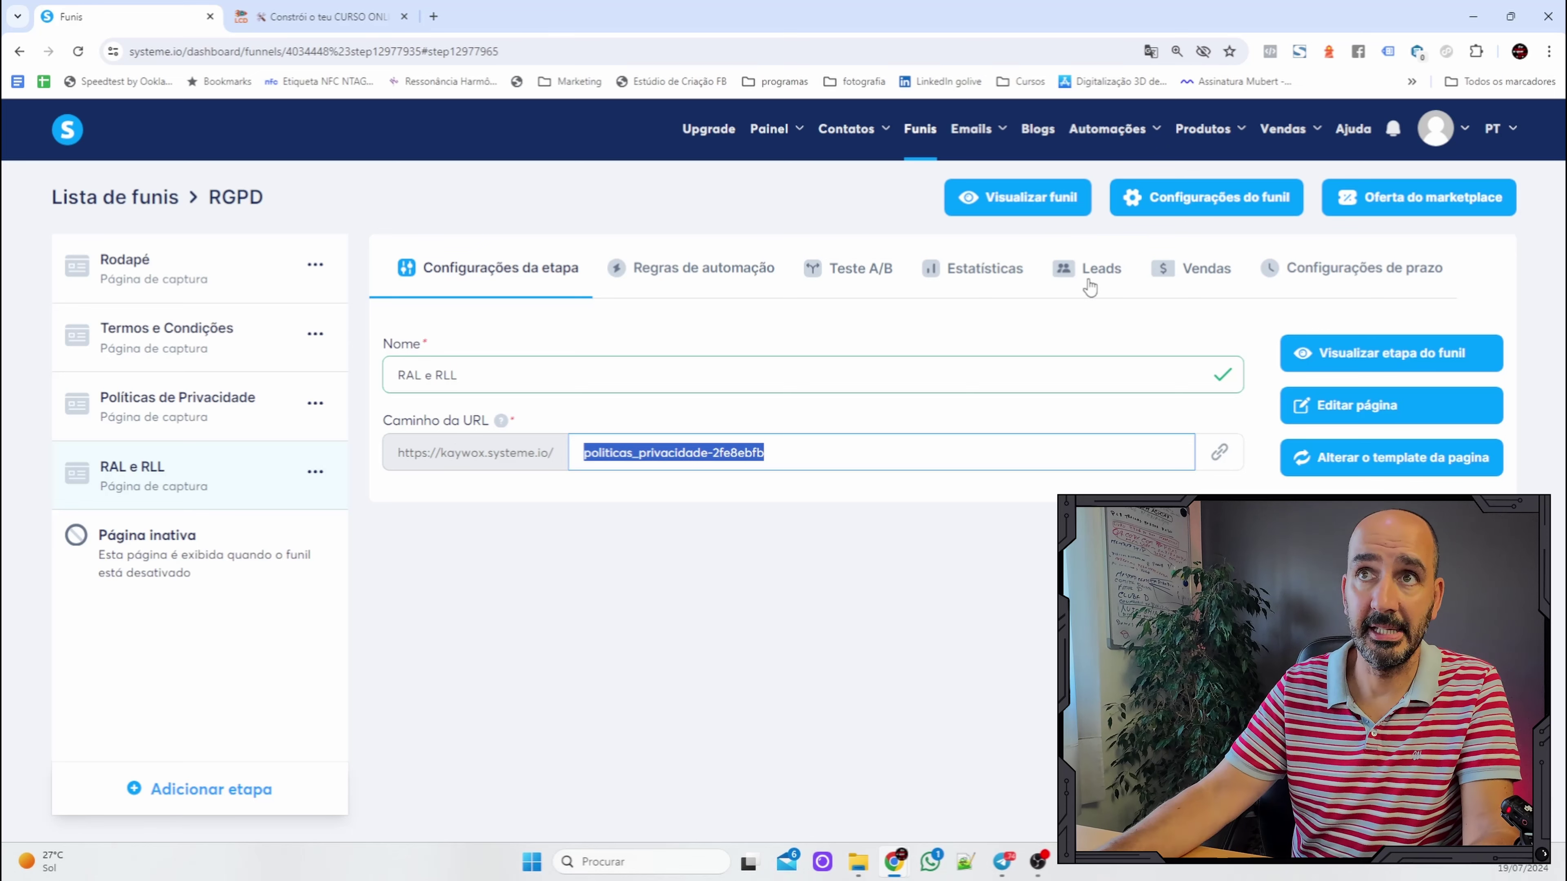
pyautogui.write('ral_r')
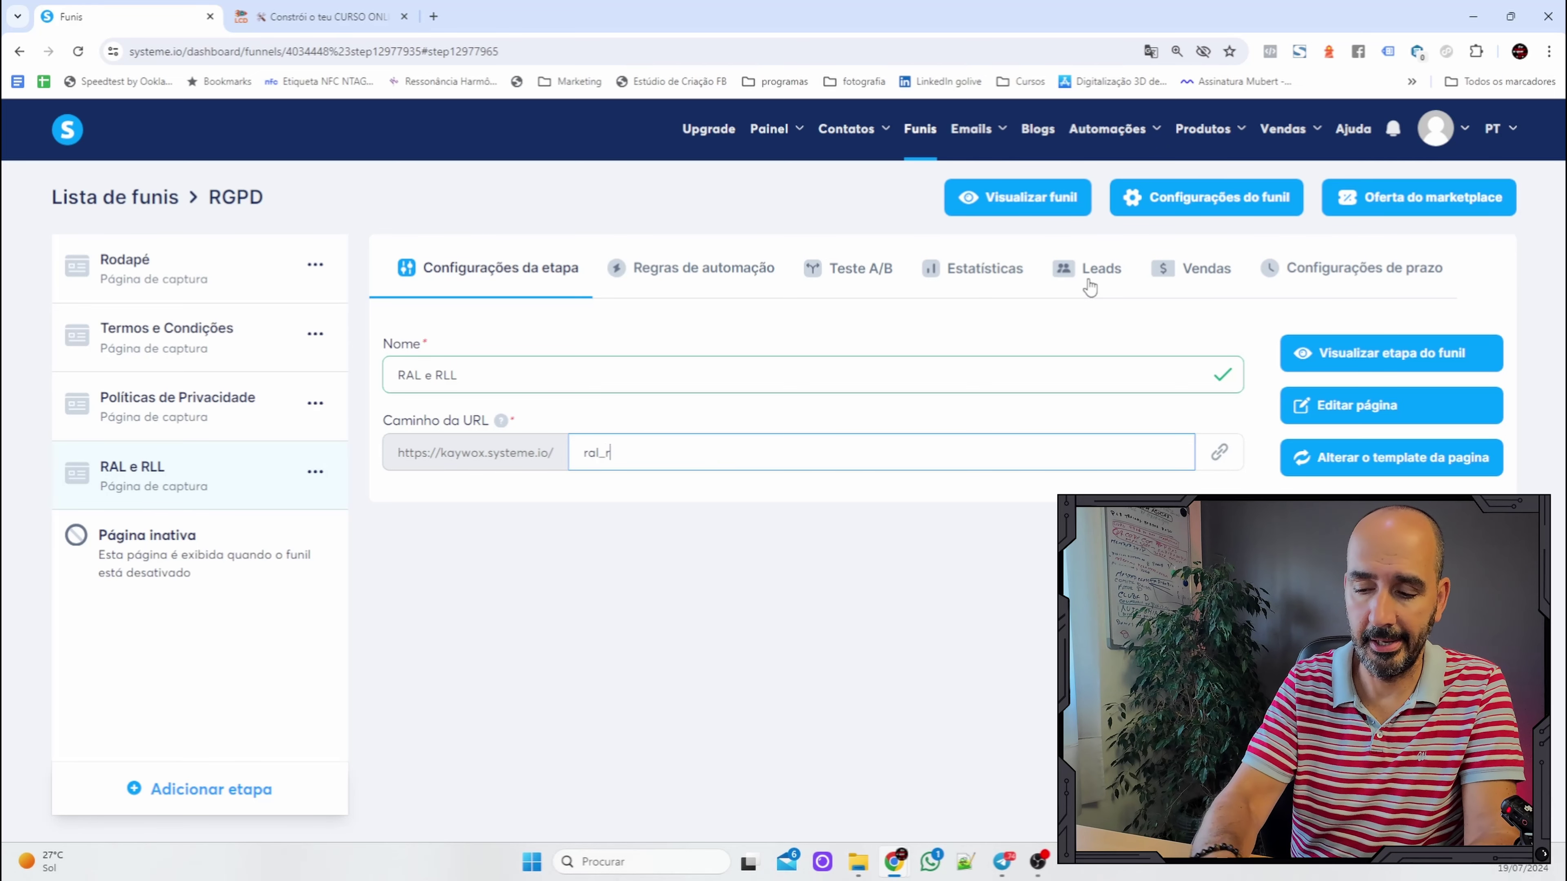
pyautogui.write('ll')
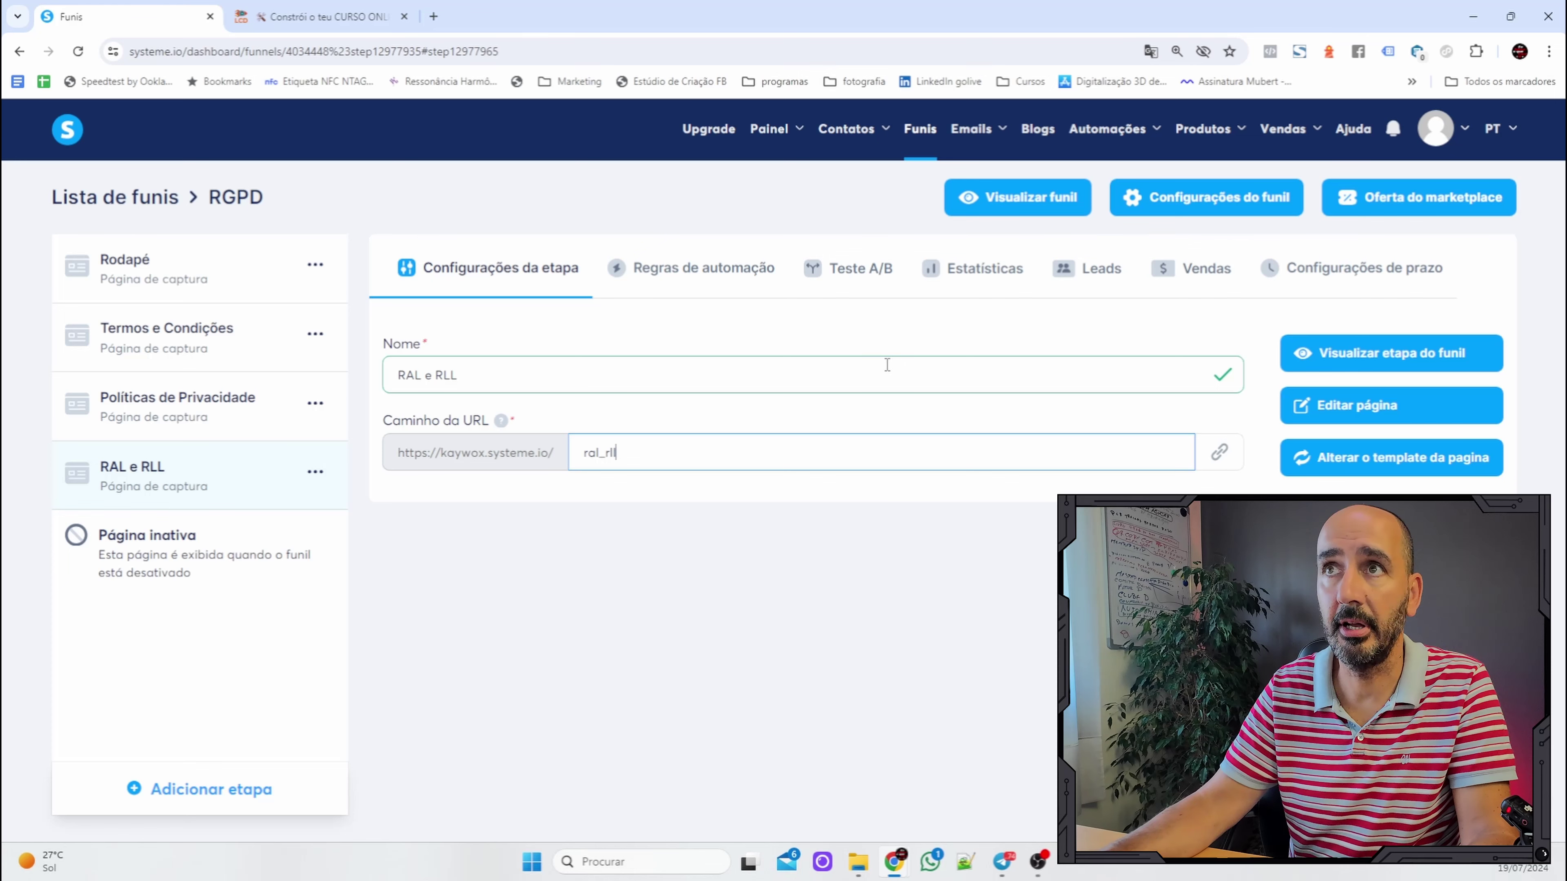
pyautogui.click(887, 365)
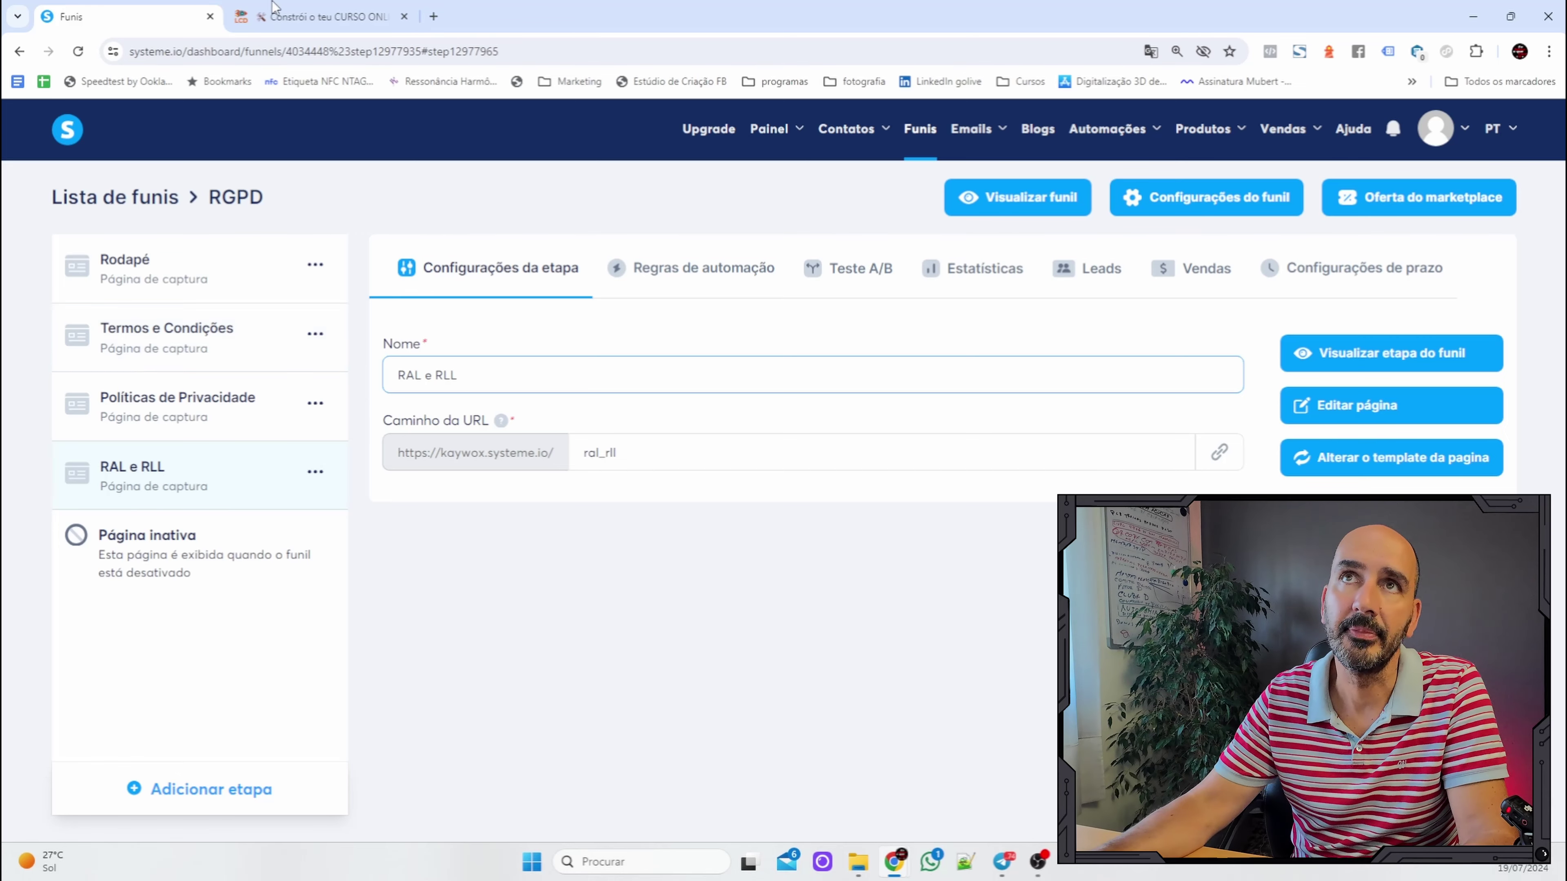
# Switch to the course lesson and scroll to its example pages and import sections.
pyautogui.hotkey('ctrl', 'Tab')
pyautogui.scroll(-5, 734, 398)
pyautogui.scroll(-3, 734, 398)
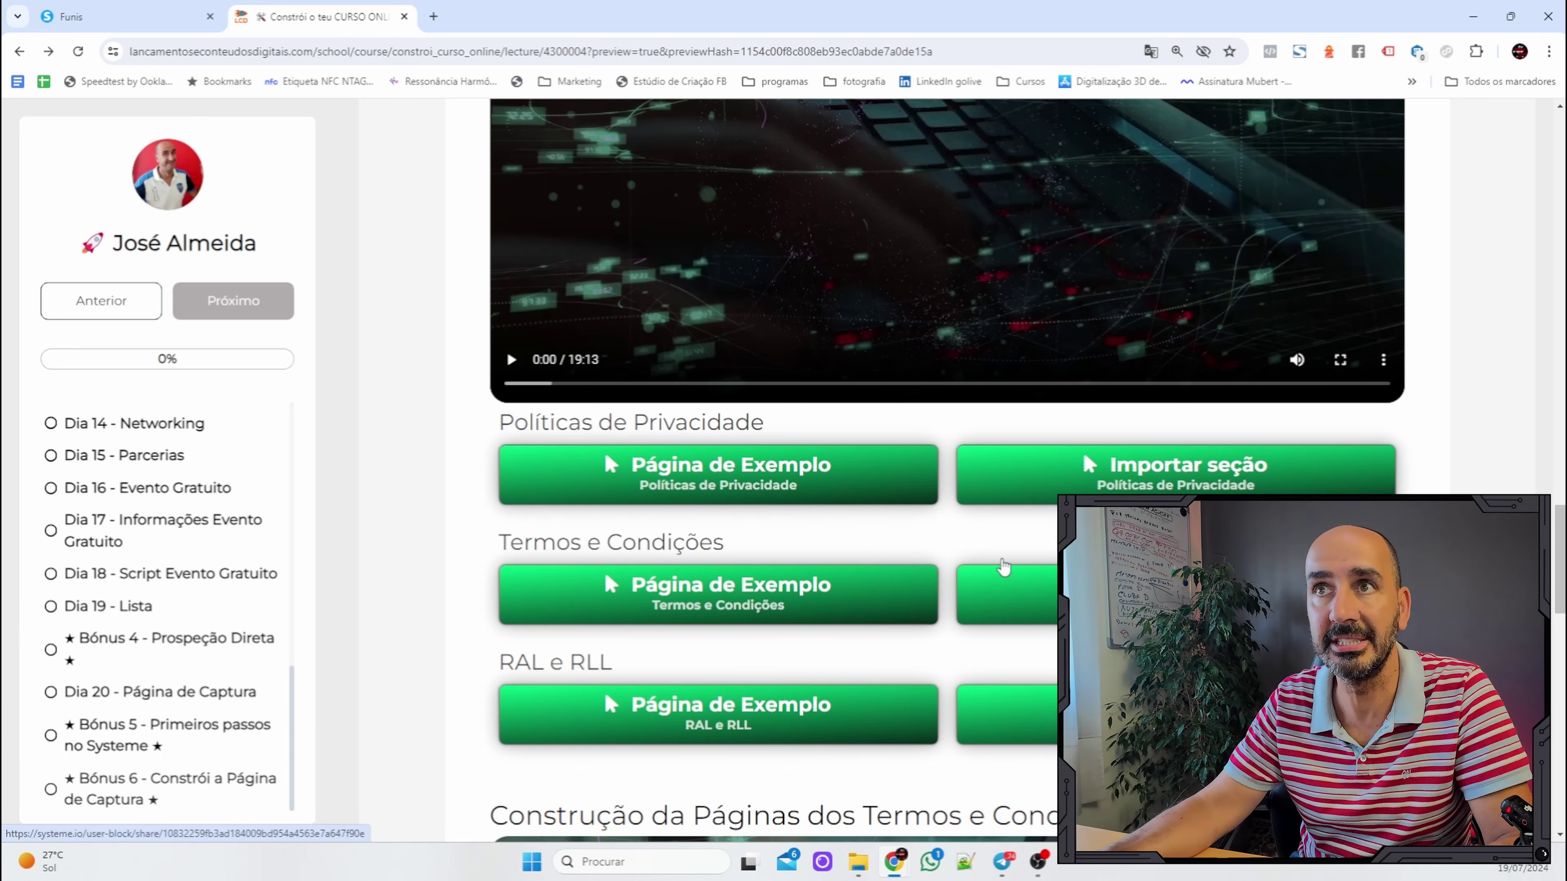
# Open the example privacy policy, terms and conditions, and RAL e RLL pages in new tabs.
pyautogui.keyDown('ctrl'); pyautogui.click(706, 480); pyautogui.keyUp('ctrl')
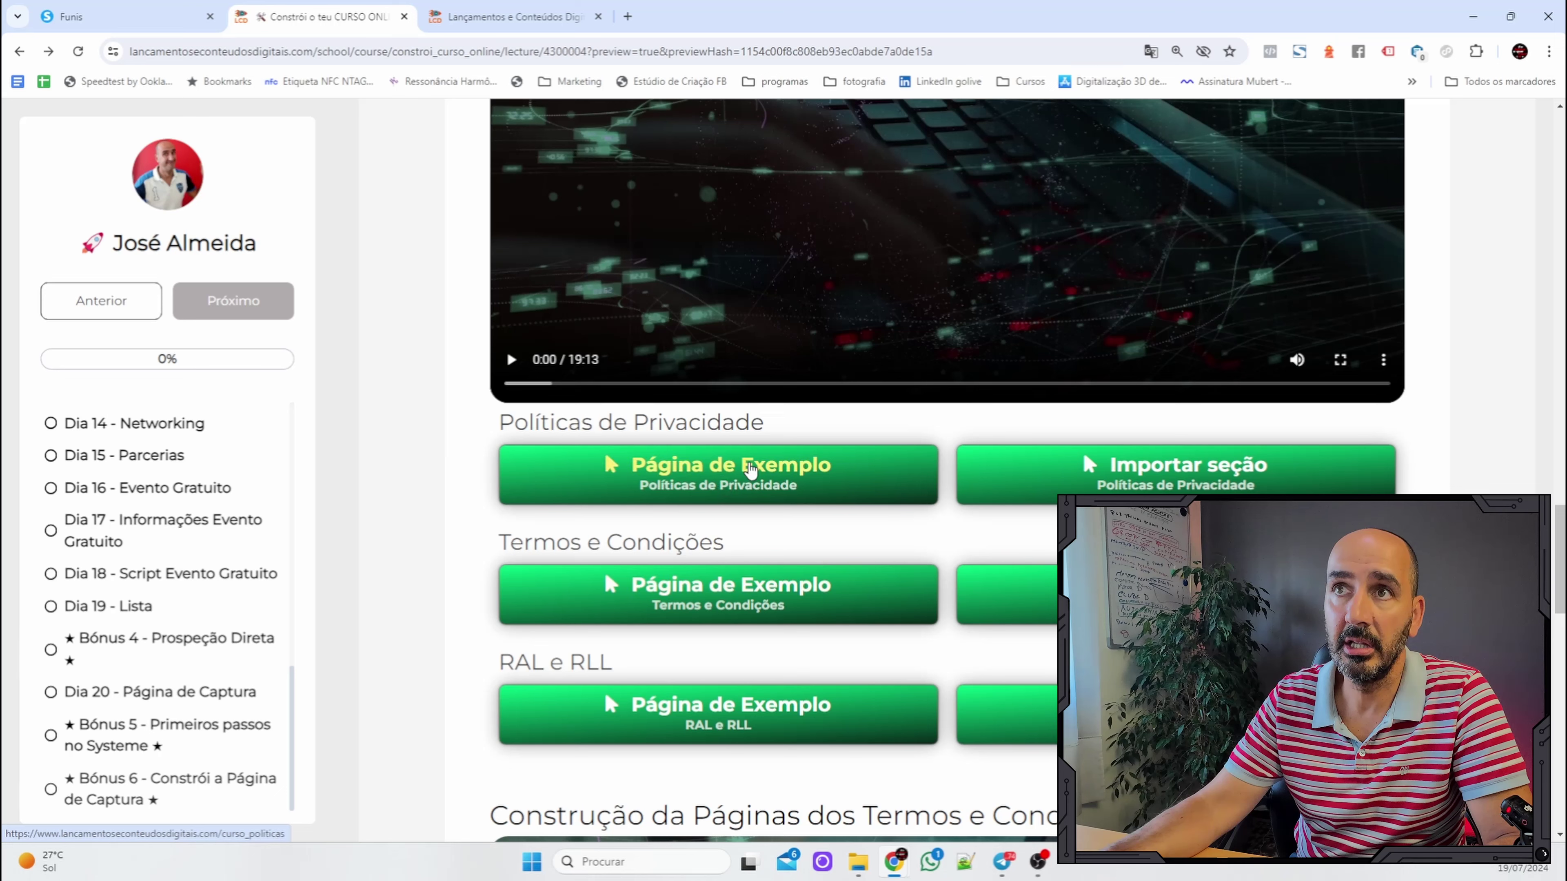
pyautogui.keyDown('ctrl'); pyautogui.click(759, 605); pyautogui.keyUp('ctrl')
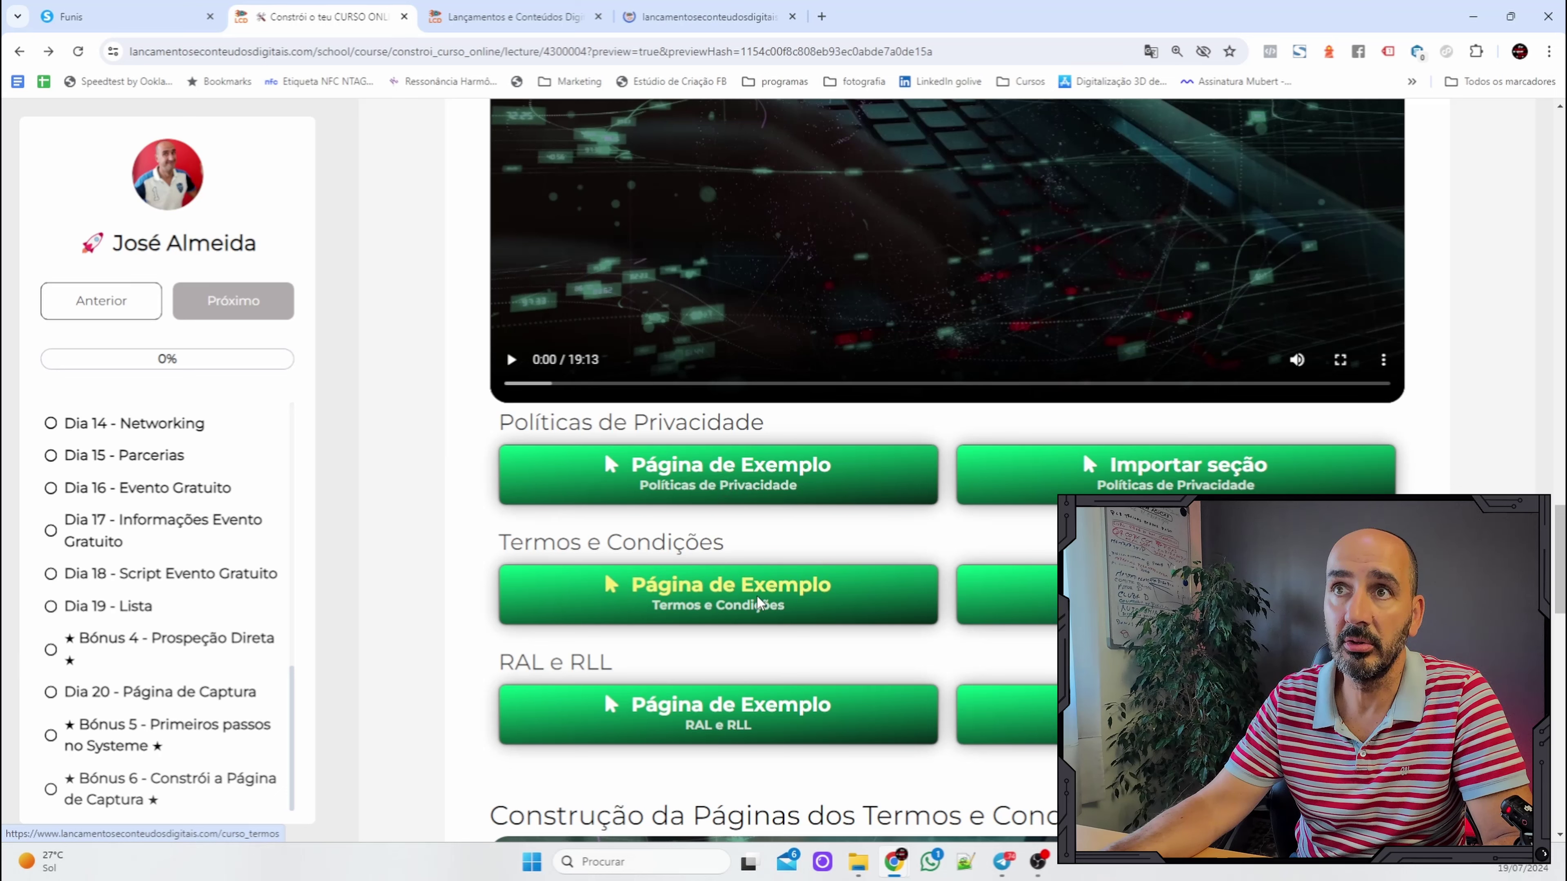
pyautogui.keyDown('ctrl'); pyautogui.click(749, 725); pyautogui.keyUp('ctrl')
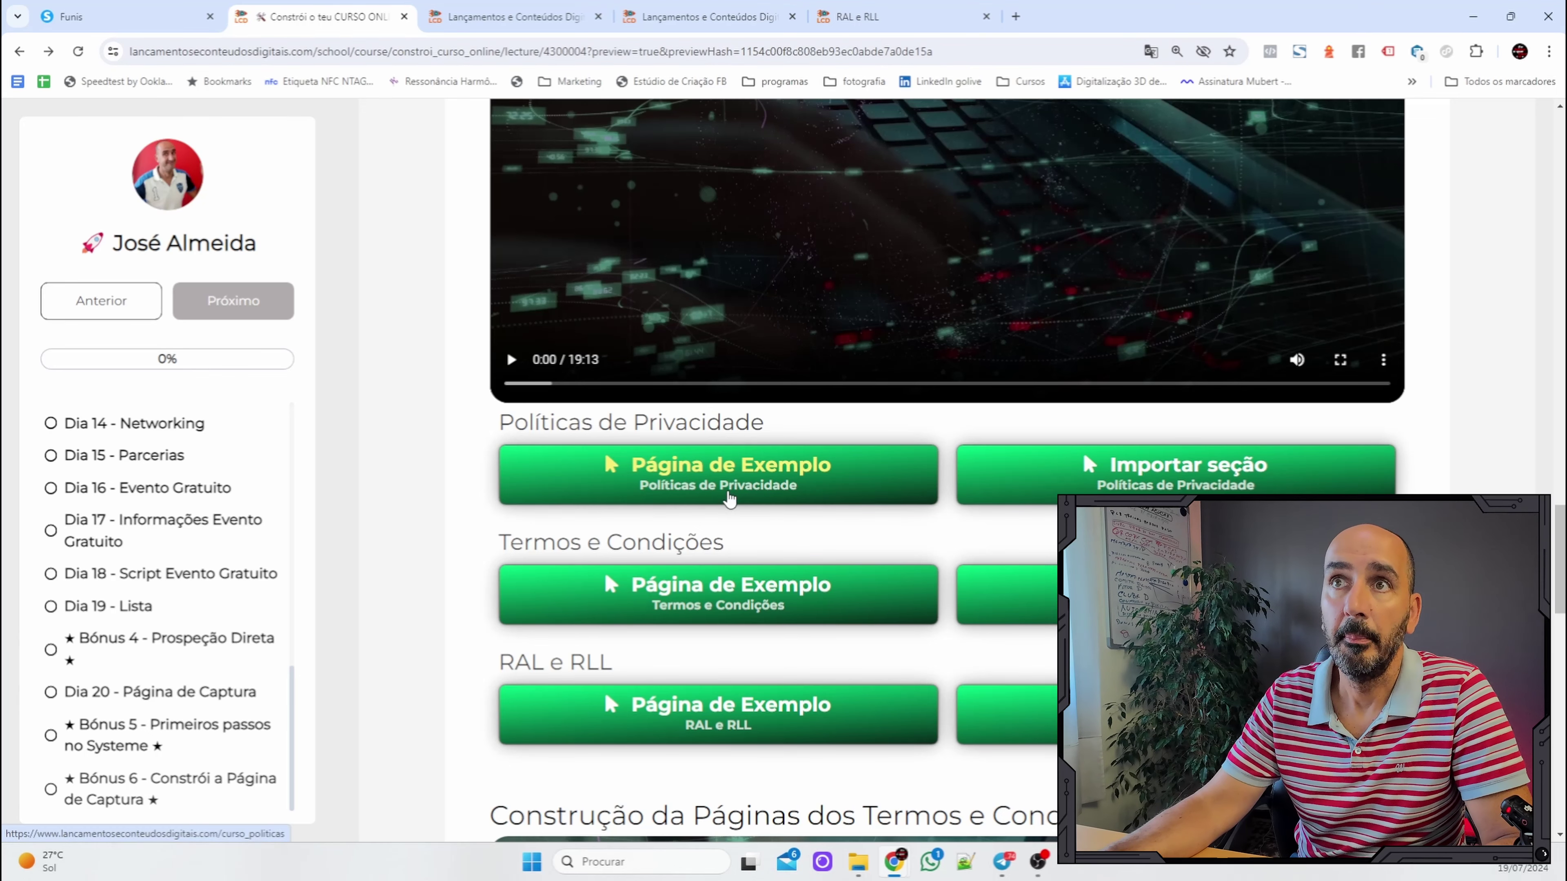
# Review the example privacy policy, highlighting its (Nome do cliente) and owner name and e-mail placeholders.
pyautogui.click(516, 18)
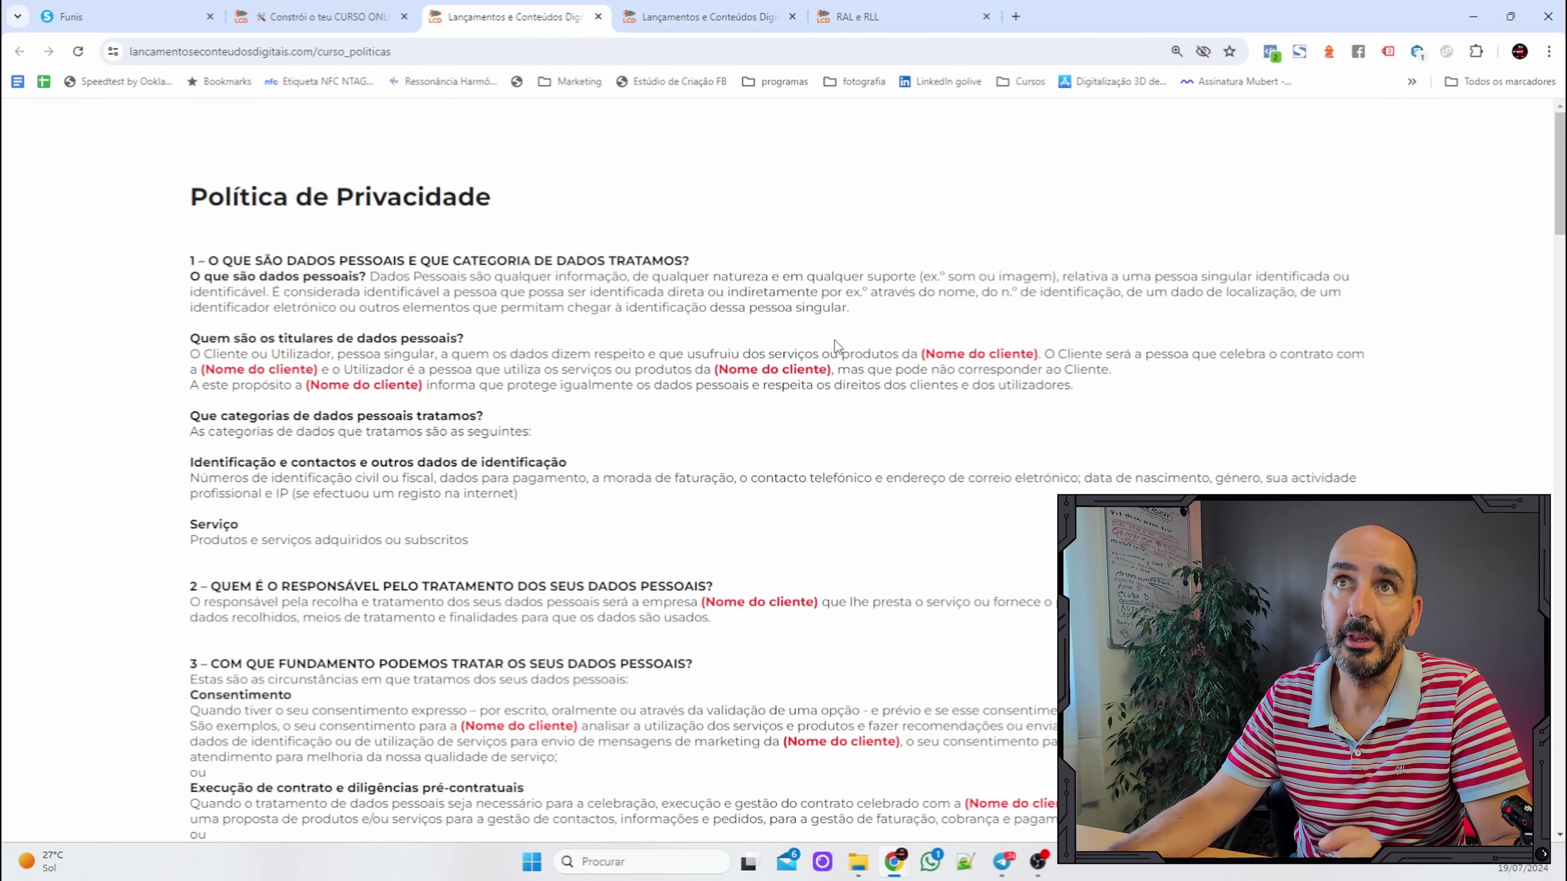
pyautogui.scroll(-3, 856, 428)
pyautogui.scroll(3, 839, 429)
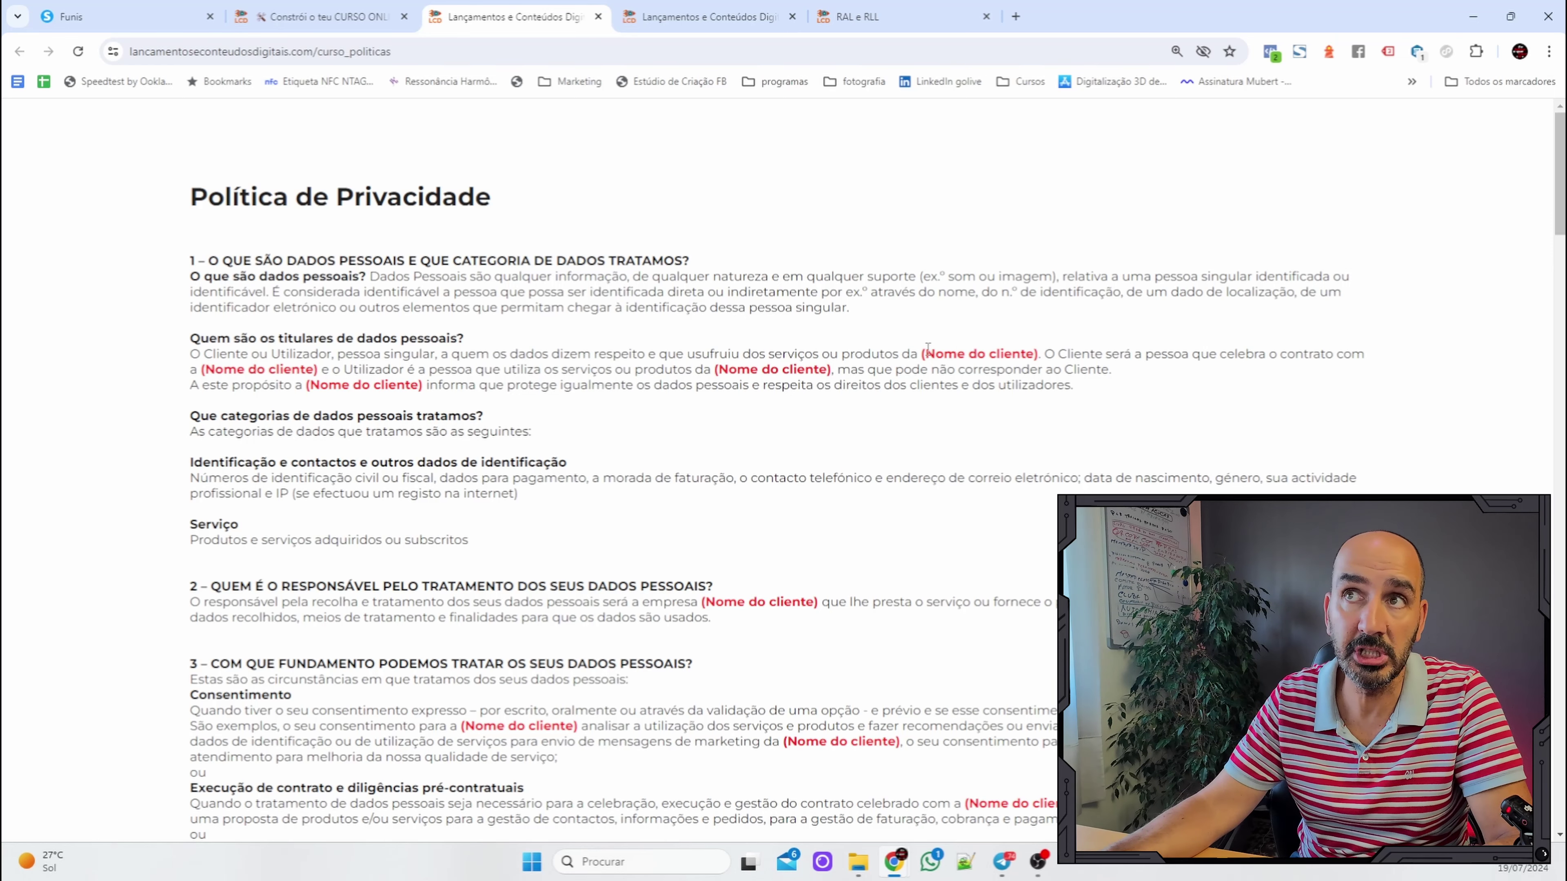
pyautogui.moveTo(927, 349); pyautogui.dragTo(1027, 350)
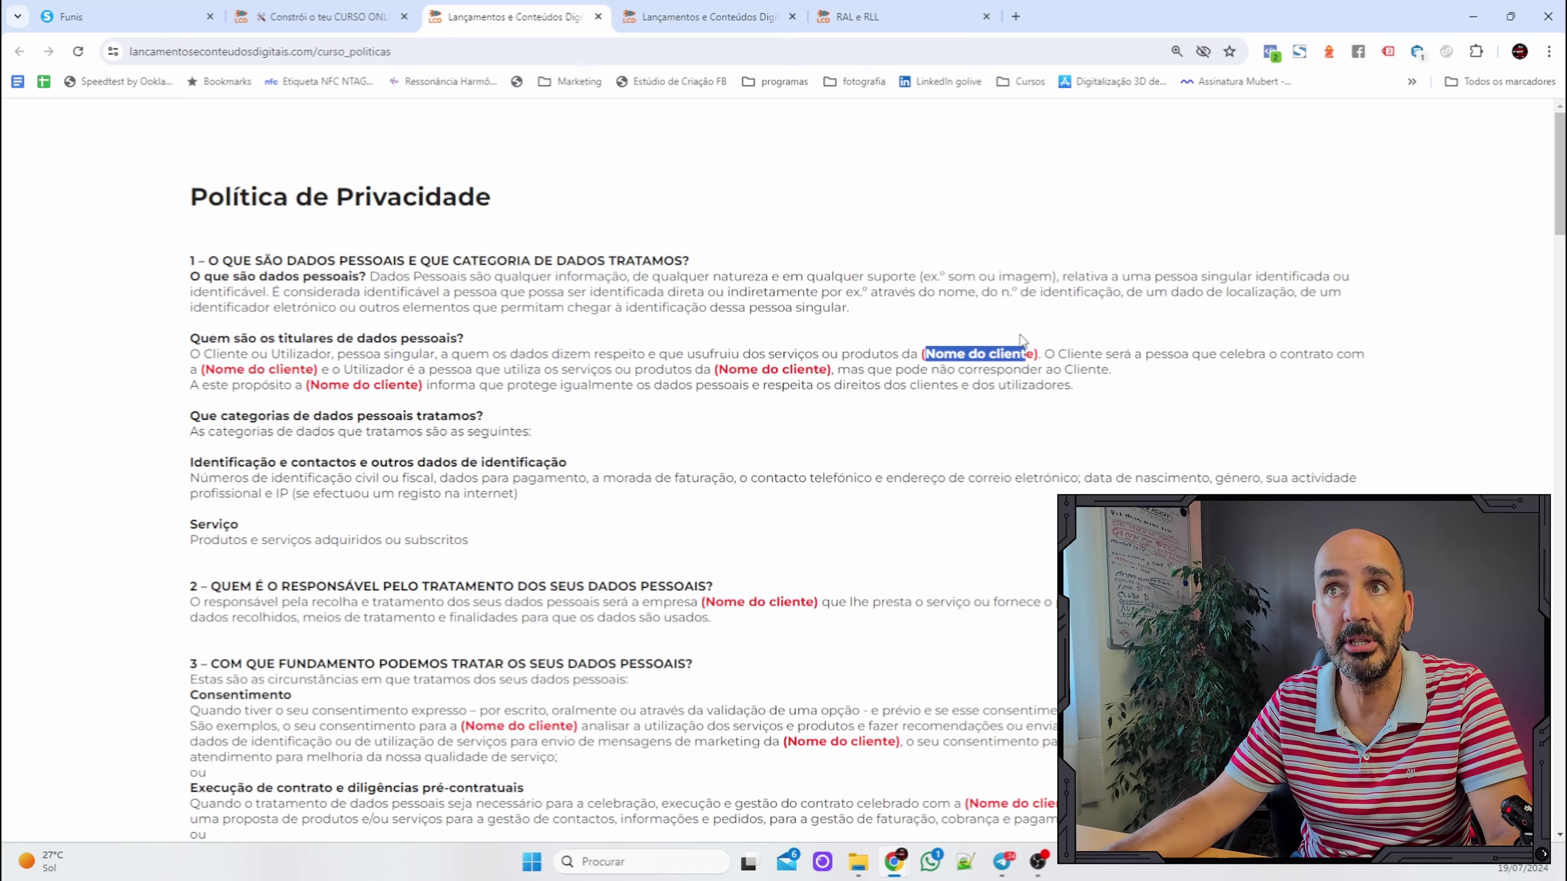
pyautogui.scroll(-10, 536, 296)
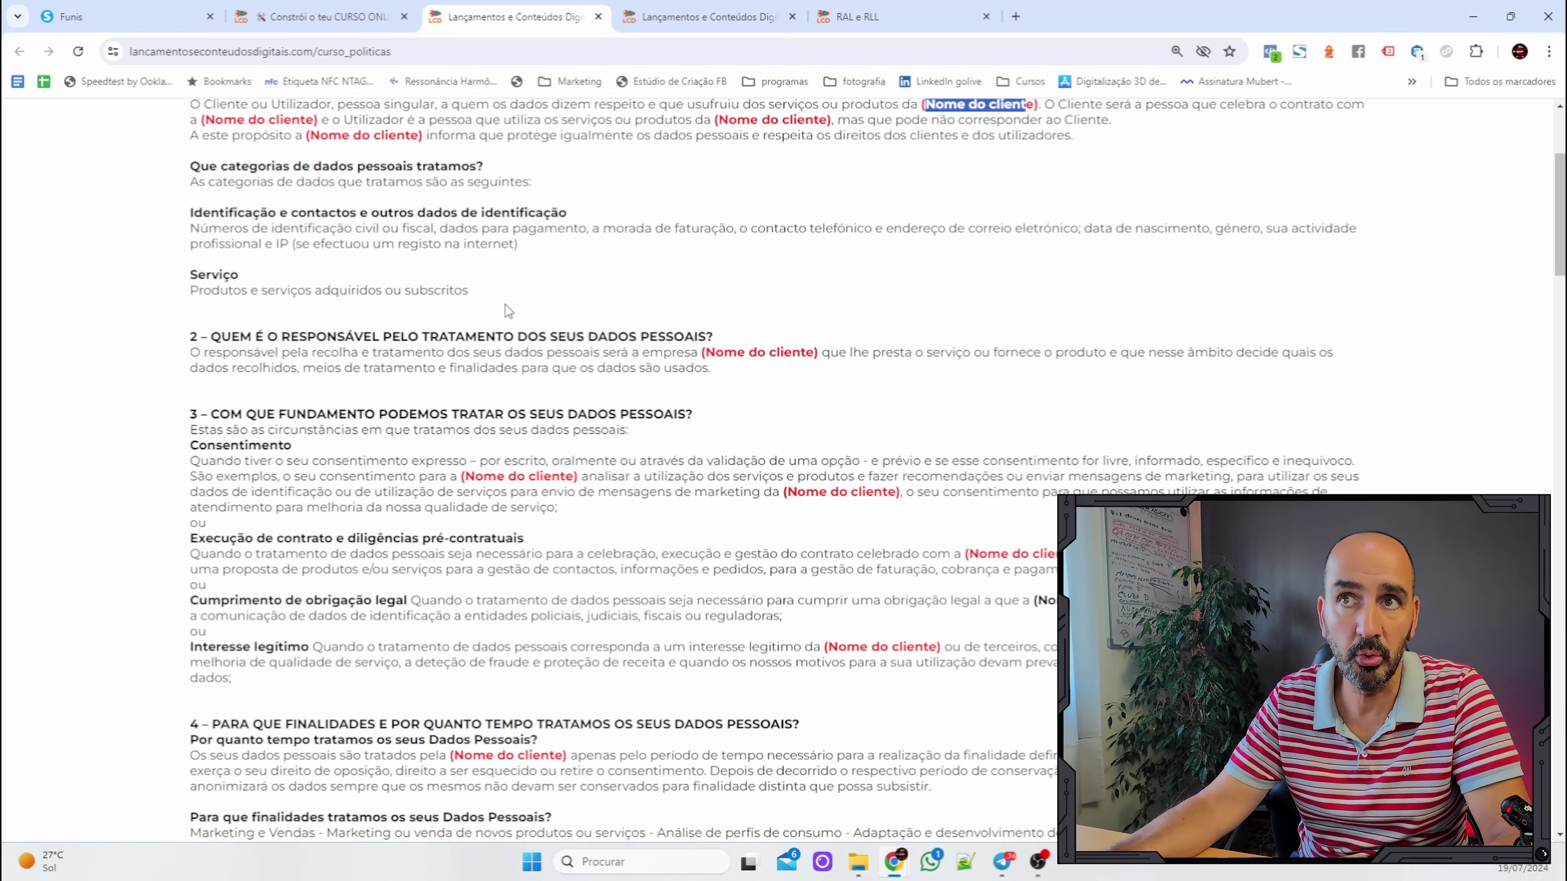
pyautogui.scroll(4, 981, 343)
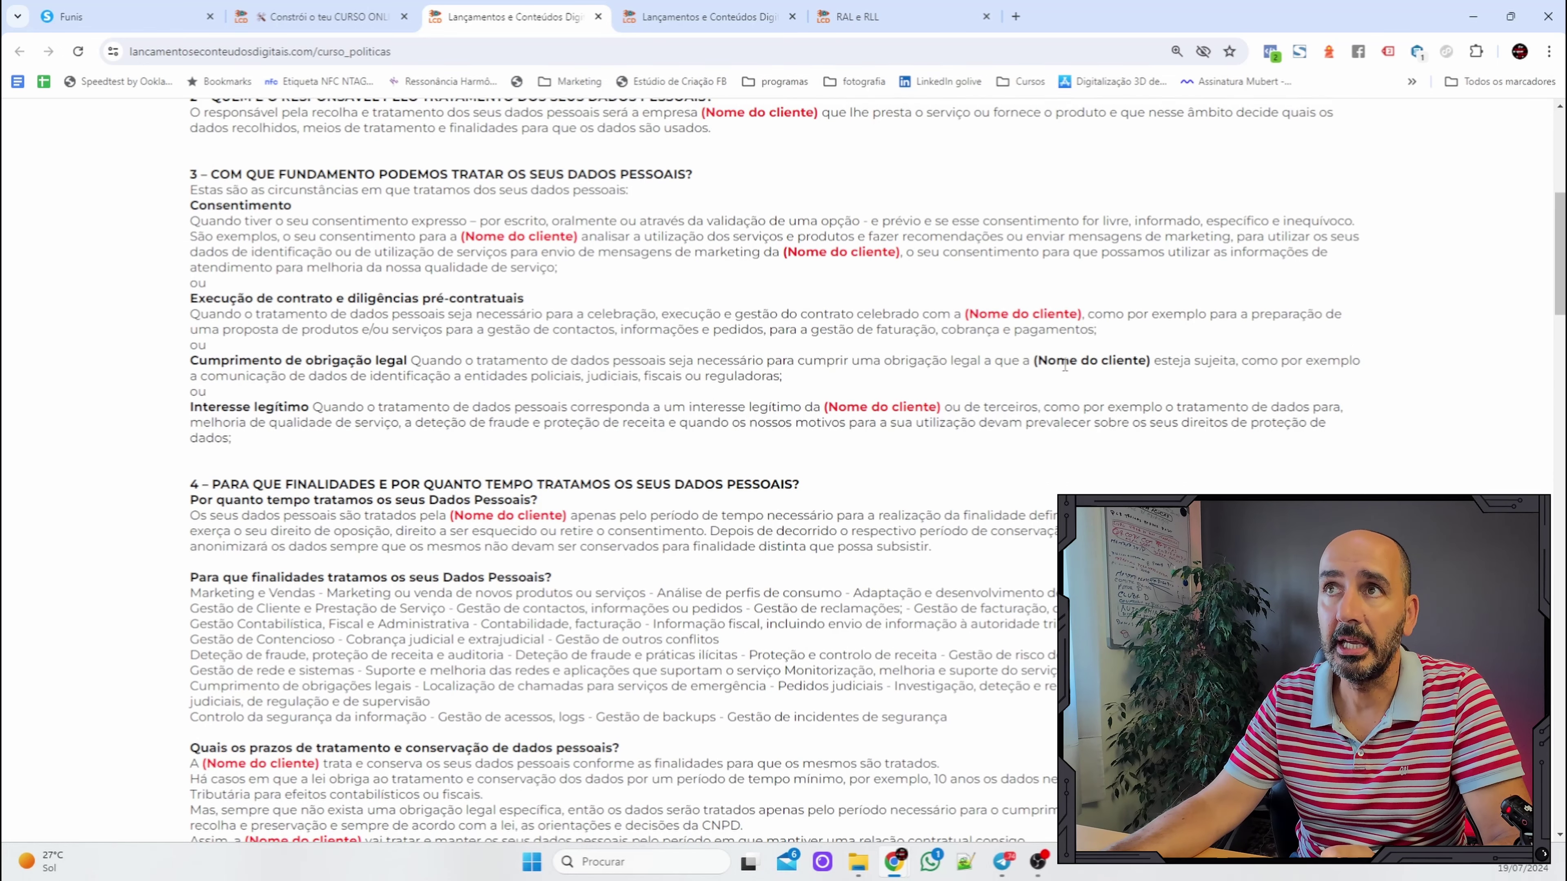
pyautogui.moveTo(1056, 354); pyautogui.dragTo(1144, 367)
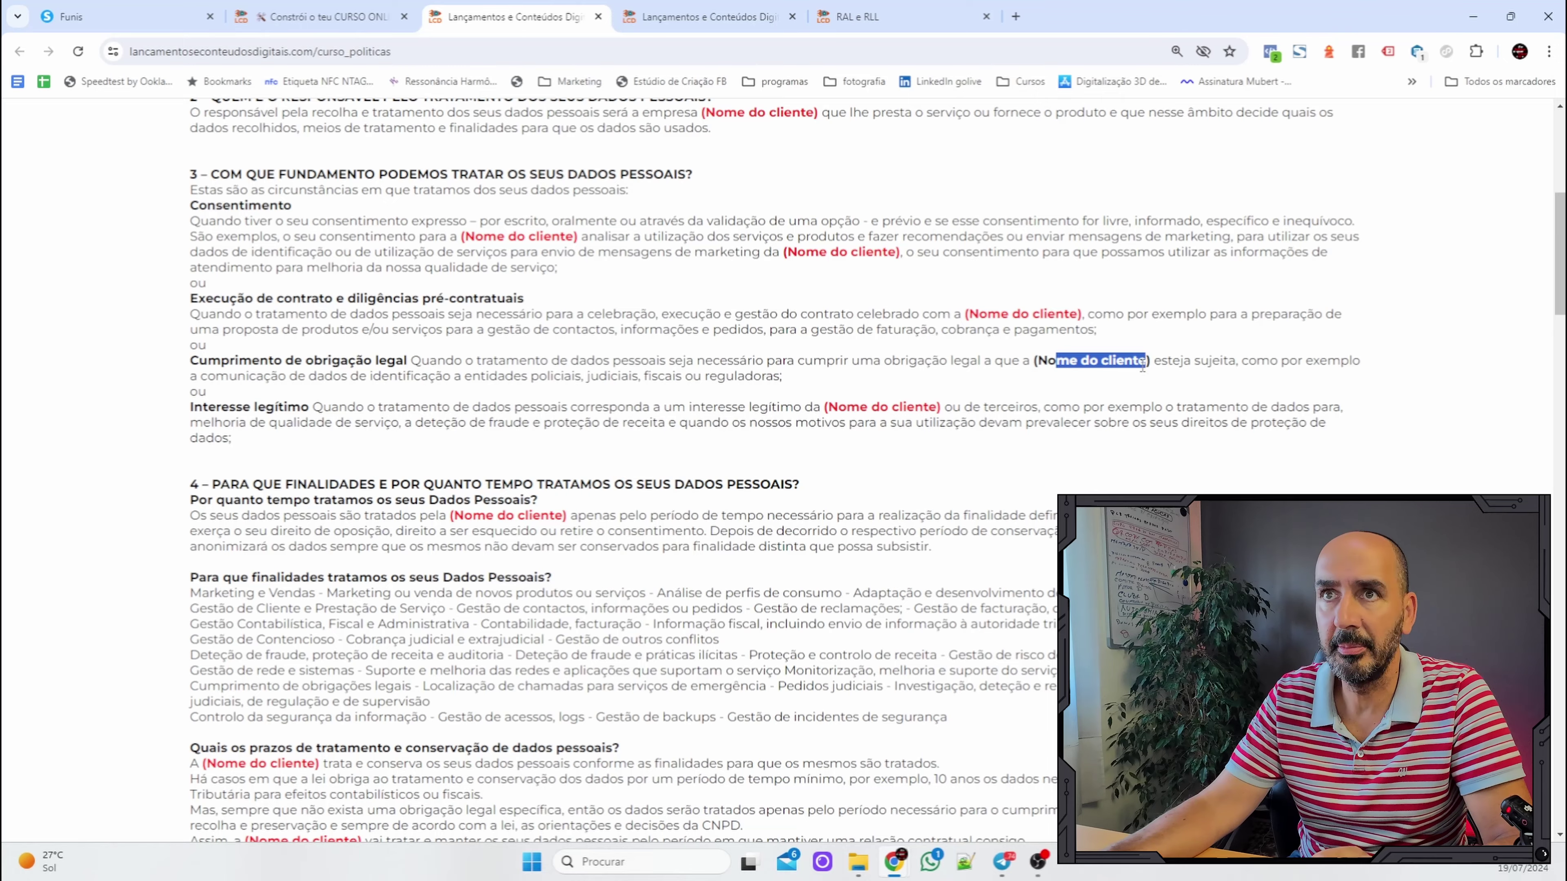
pyautogui.scroll(-10, 926, 381)
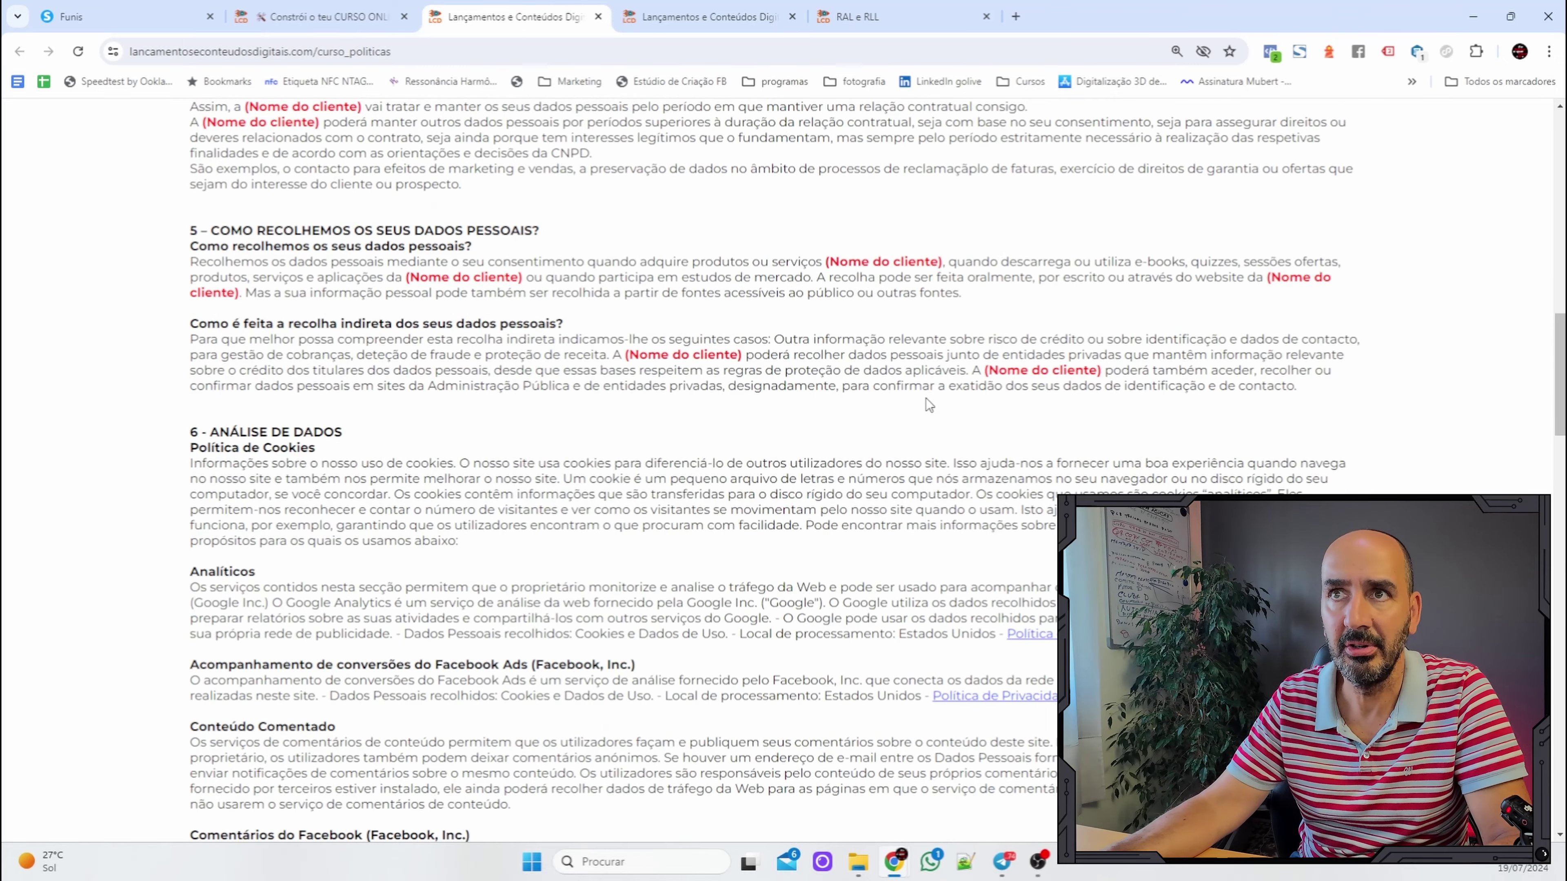
pyautogui.scroll(-3, 925, 398)
pyautogui.scroll(-2, 852, 368)
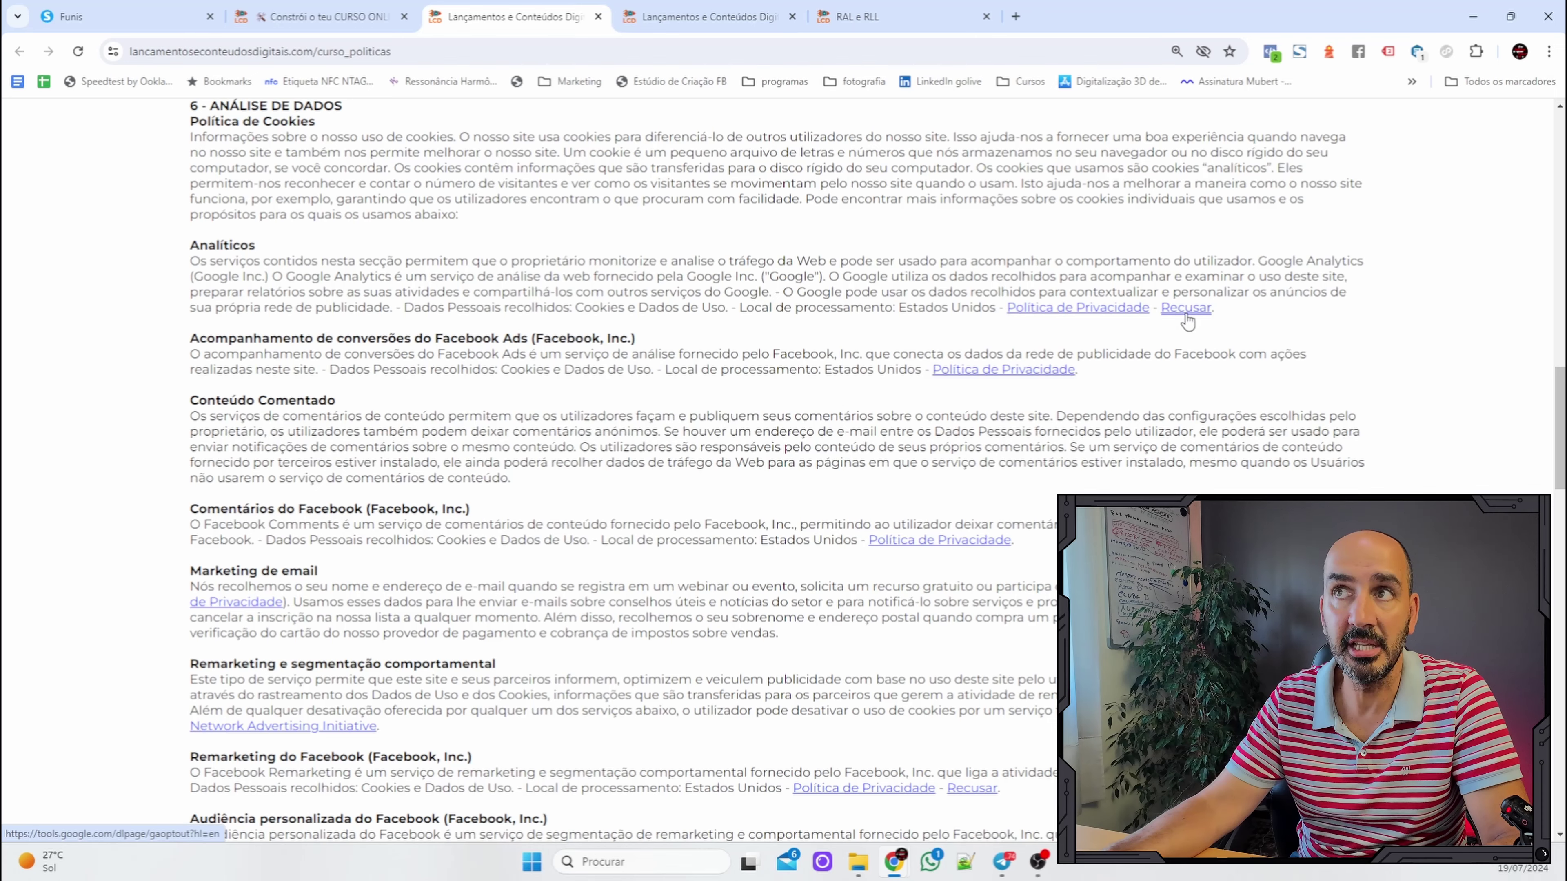
pyautogui.scroll(-3, 654, 426)
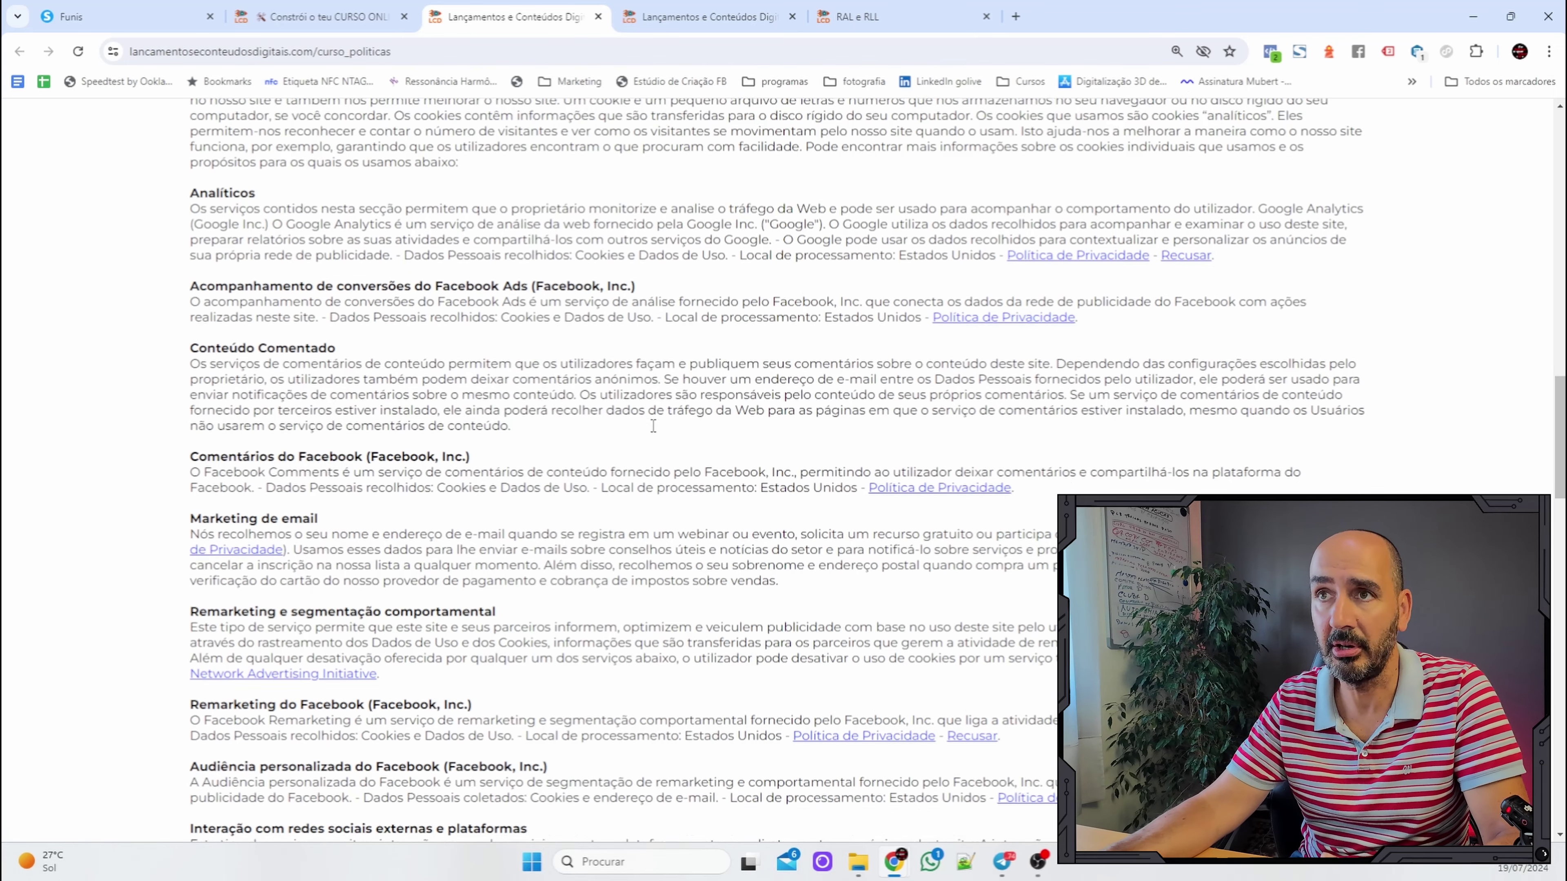
pyautogui.scroll(-14, 834, 549)
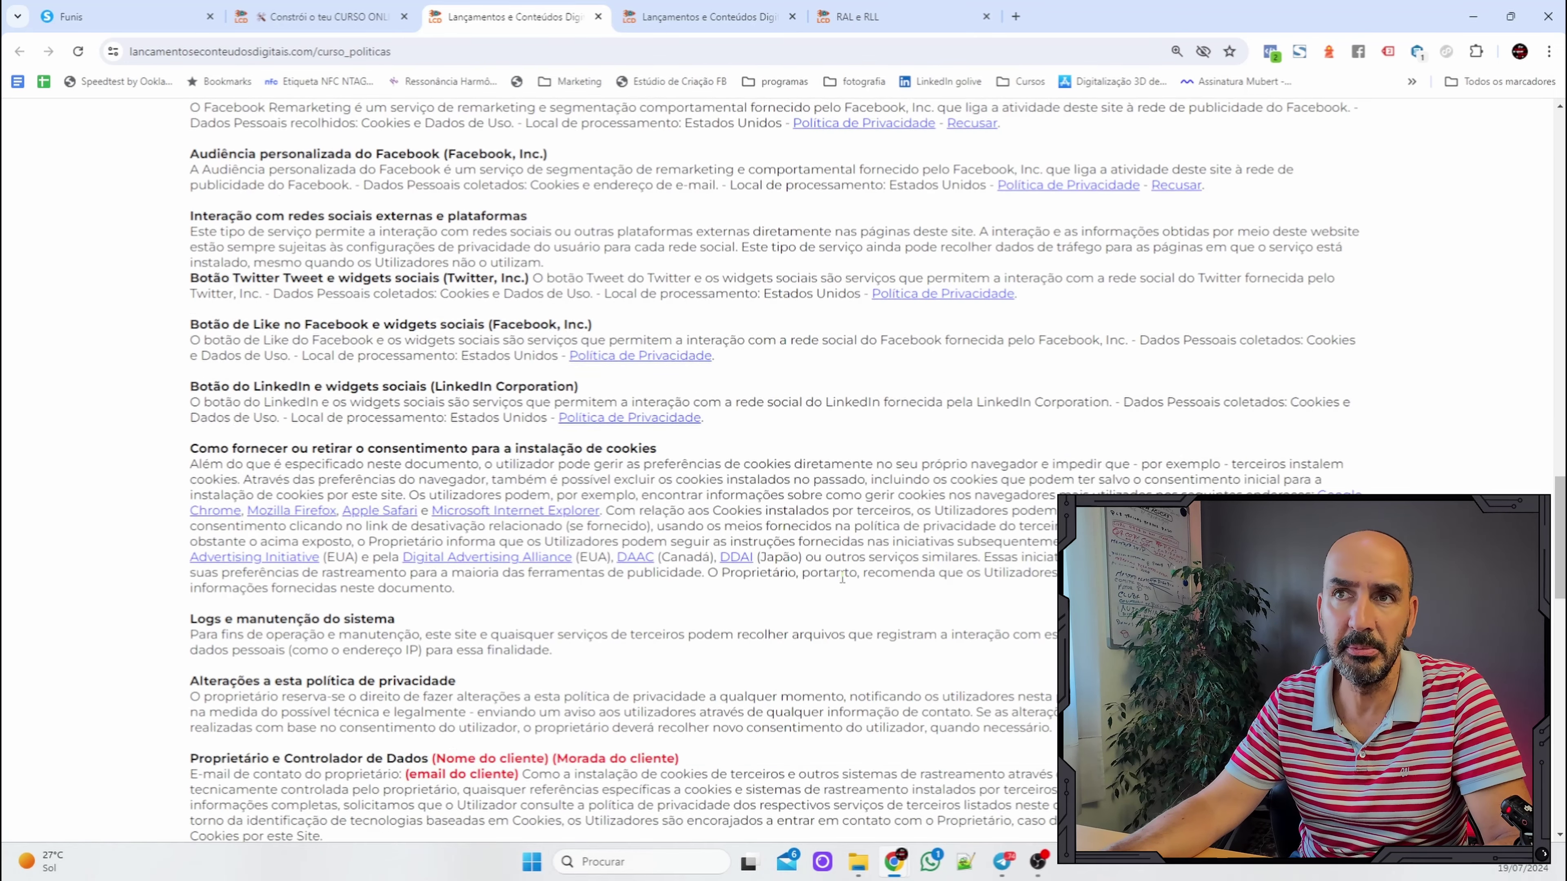
pyautogui.moveTo(467, 446); pyautogui.dragTo(685, 452)
pyautogui.scroll(-8, 499, 442)
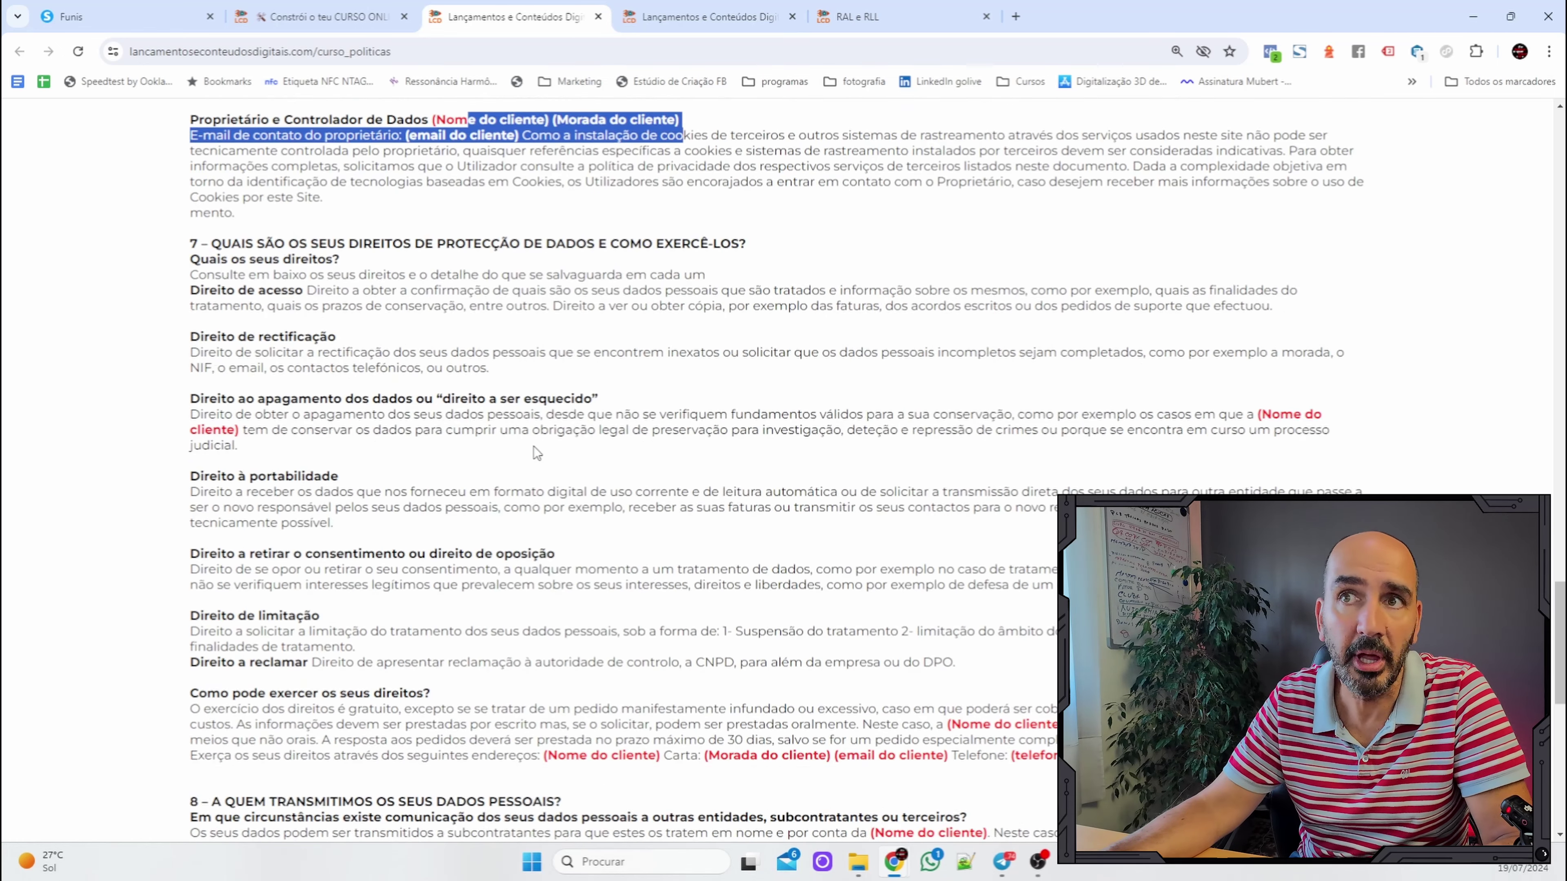
pyautogui.scroll(-3, 980, 548)
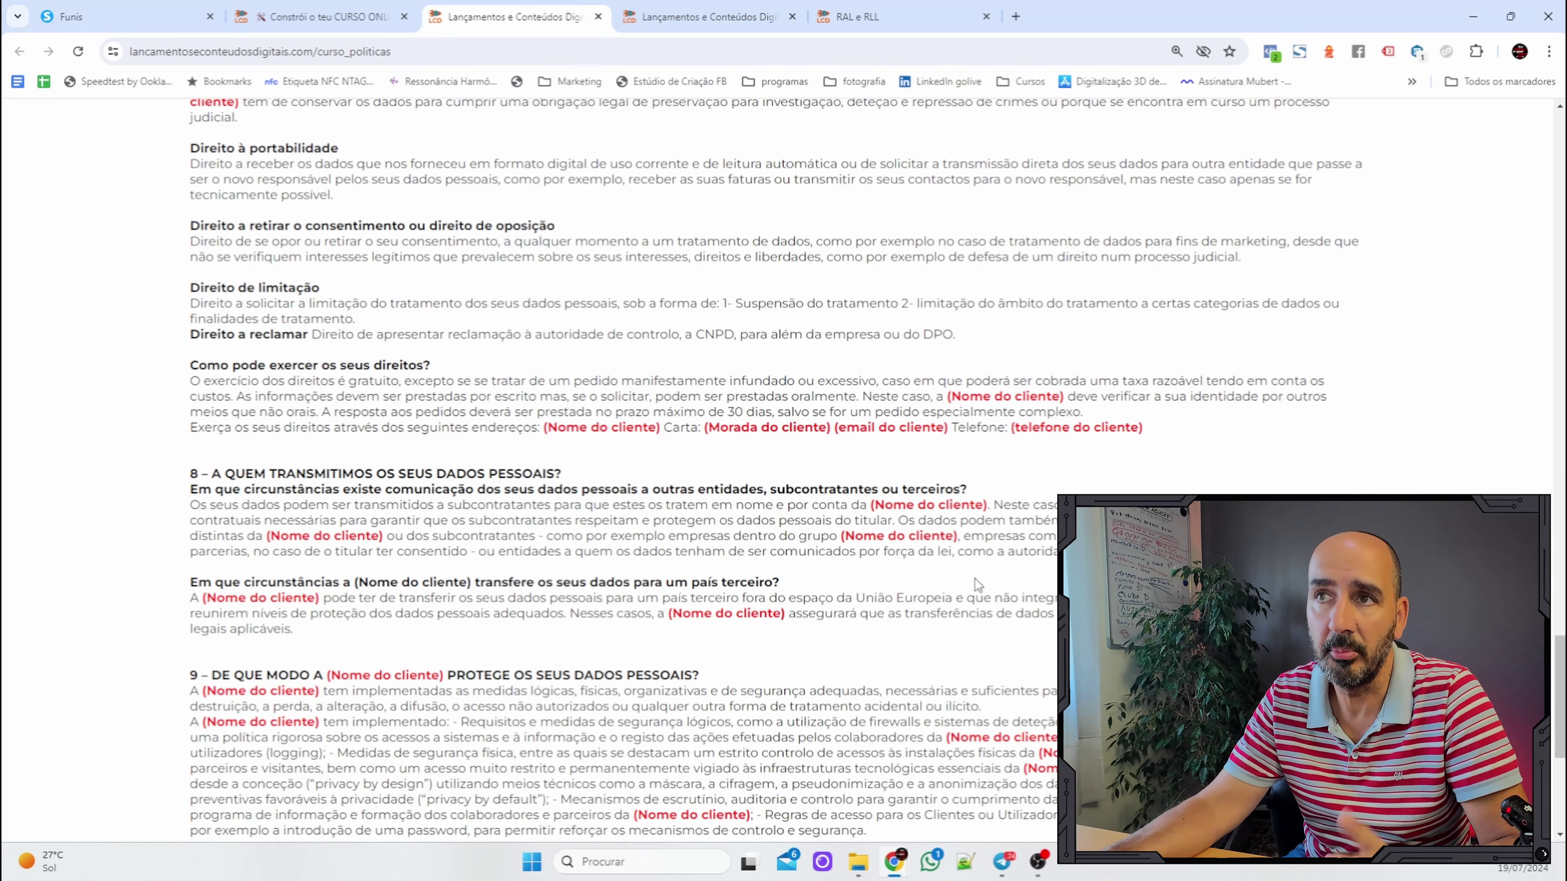
pyautogui.scroll(-5, 972, 569)
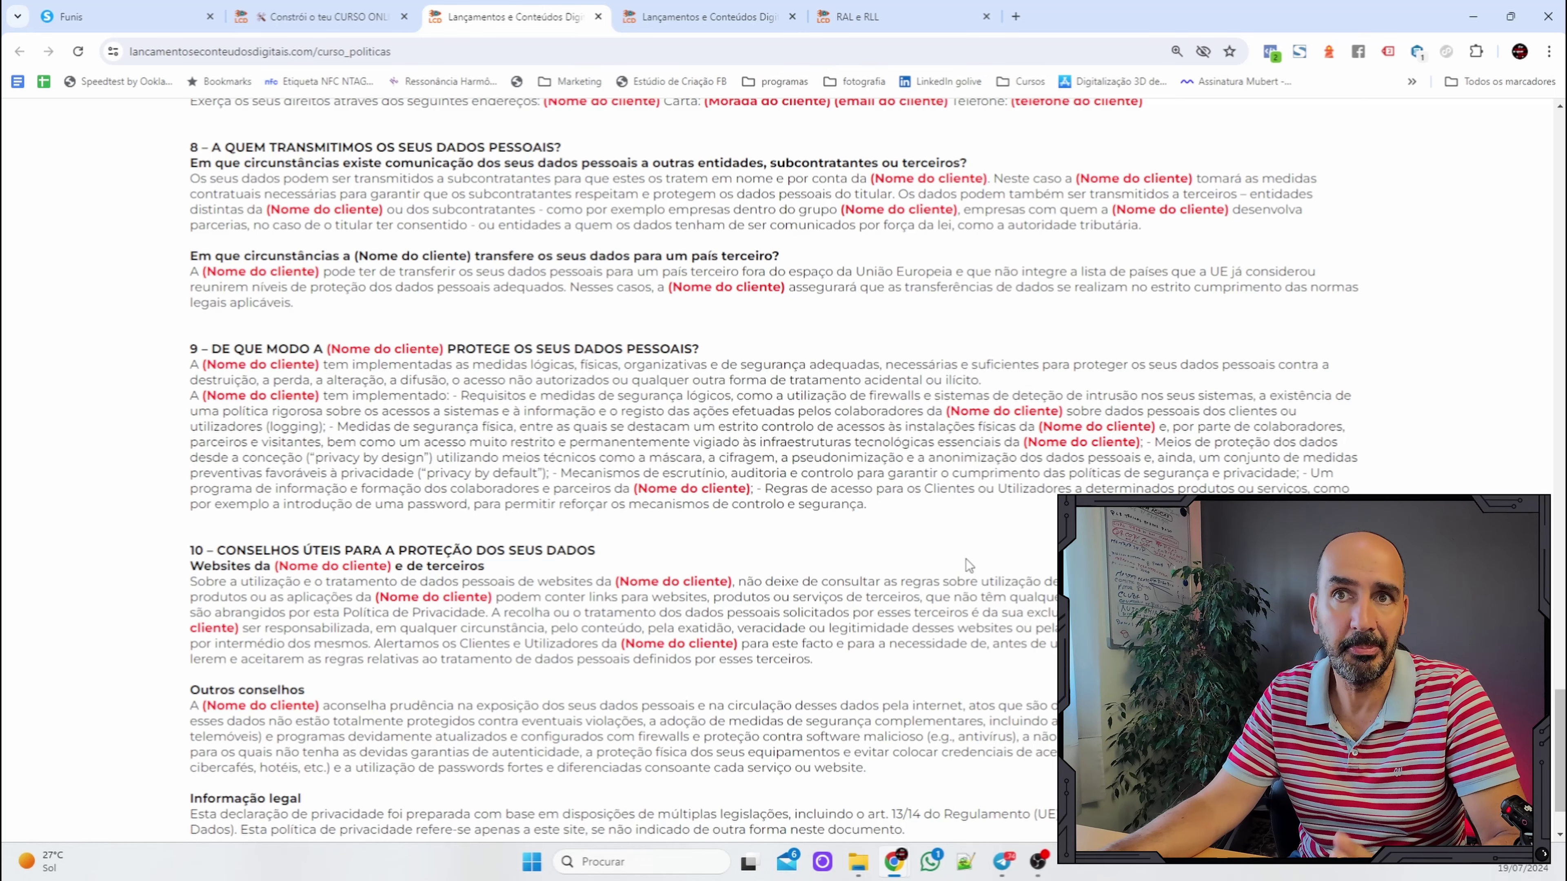
pyautogui.scroll(-1, 962, 561)
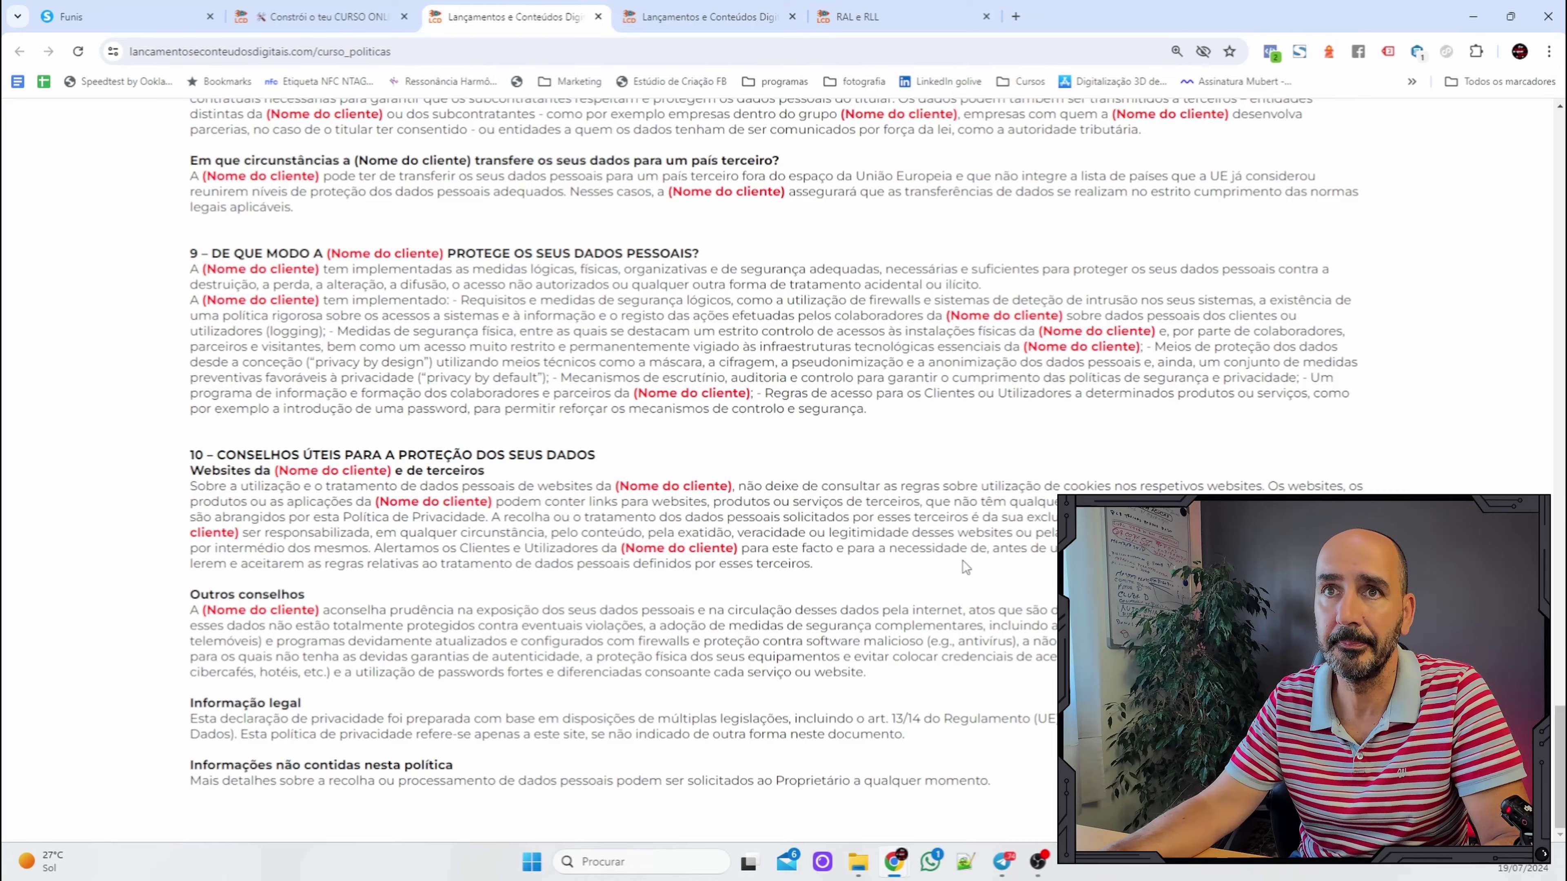
pyautogui.scroll(20, 962, 561)
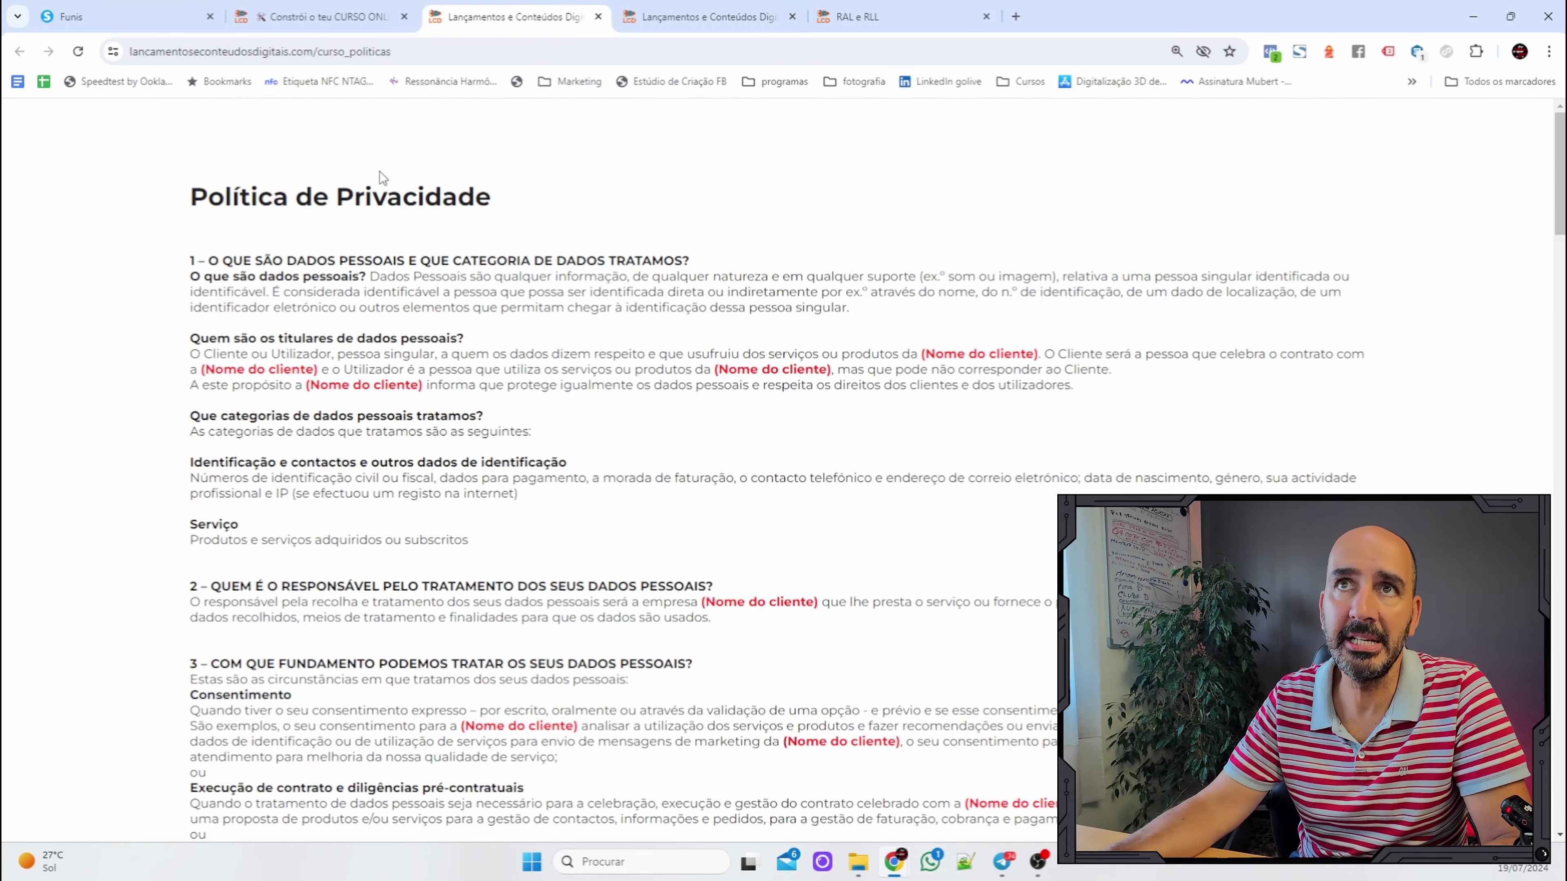
pyautogui.click(703, 17)
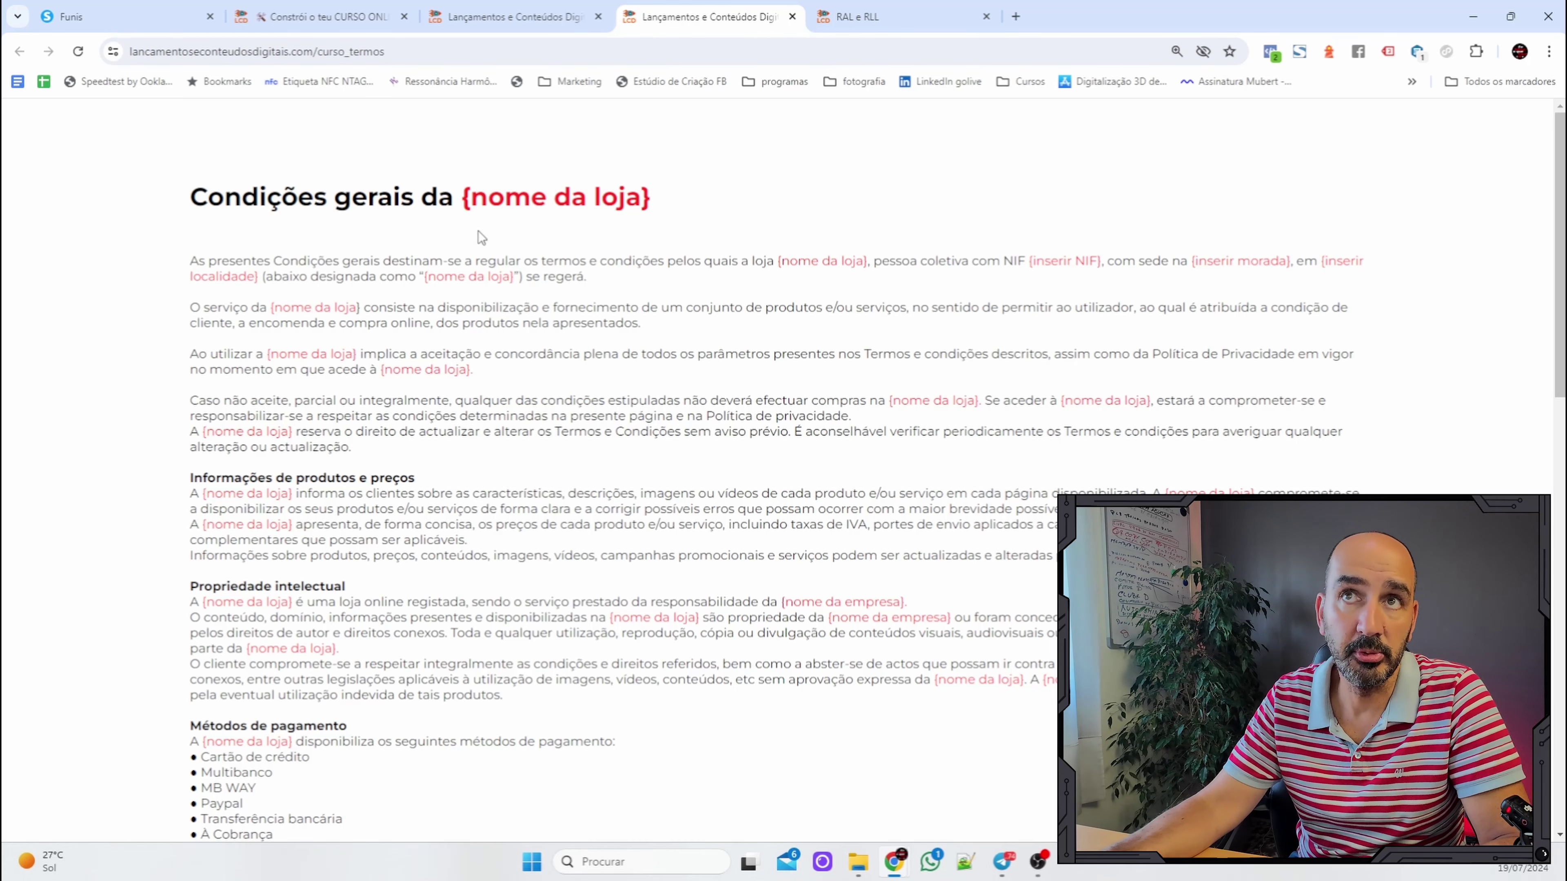
pyautogui.scroll(-2, 482, 237)
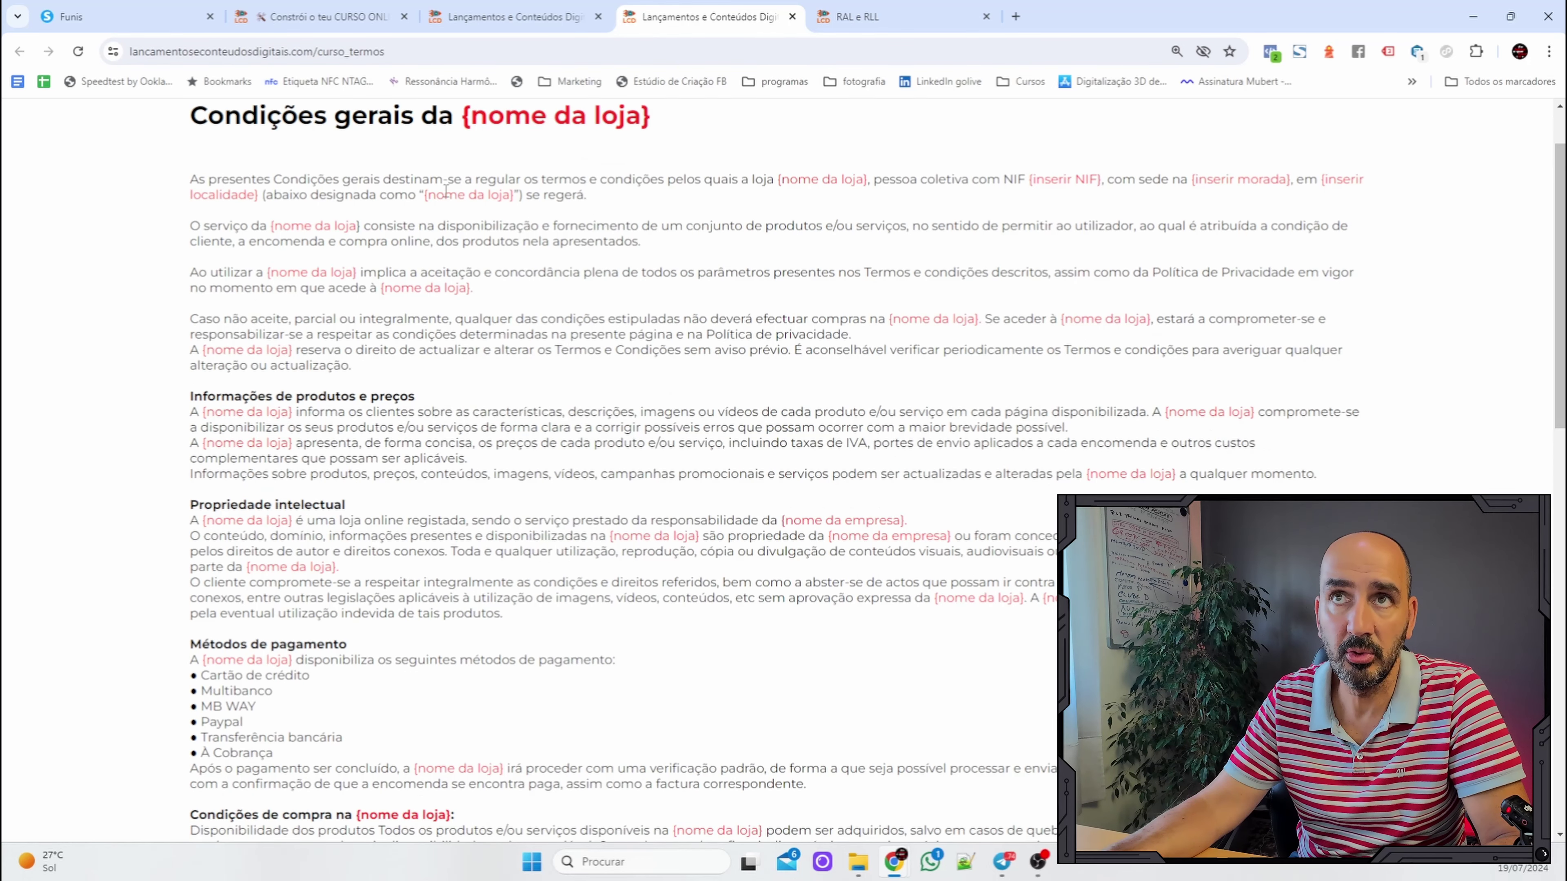
pyautogui.moveTo(437, 195); pyautogui.dragTo(506, 196)
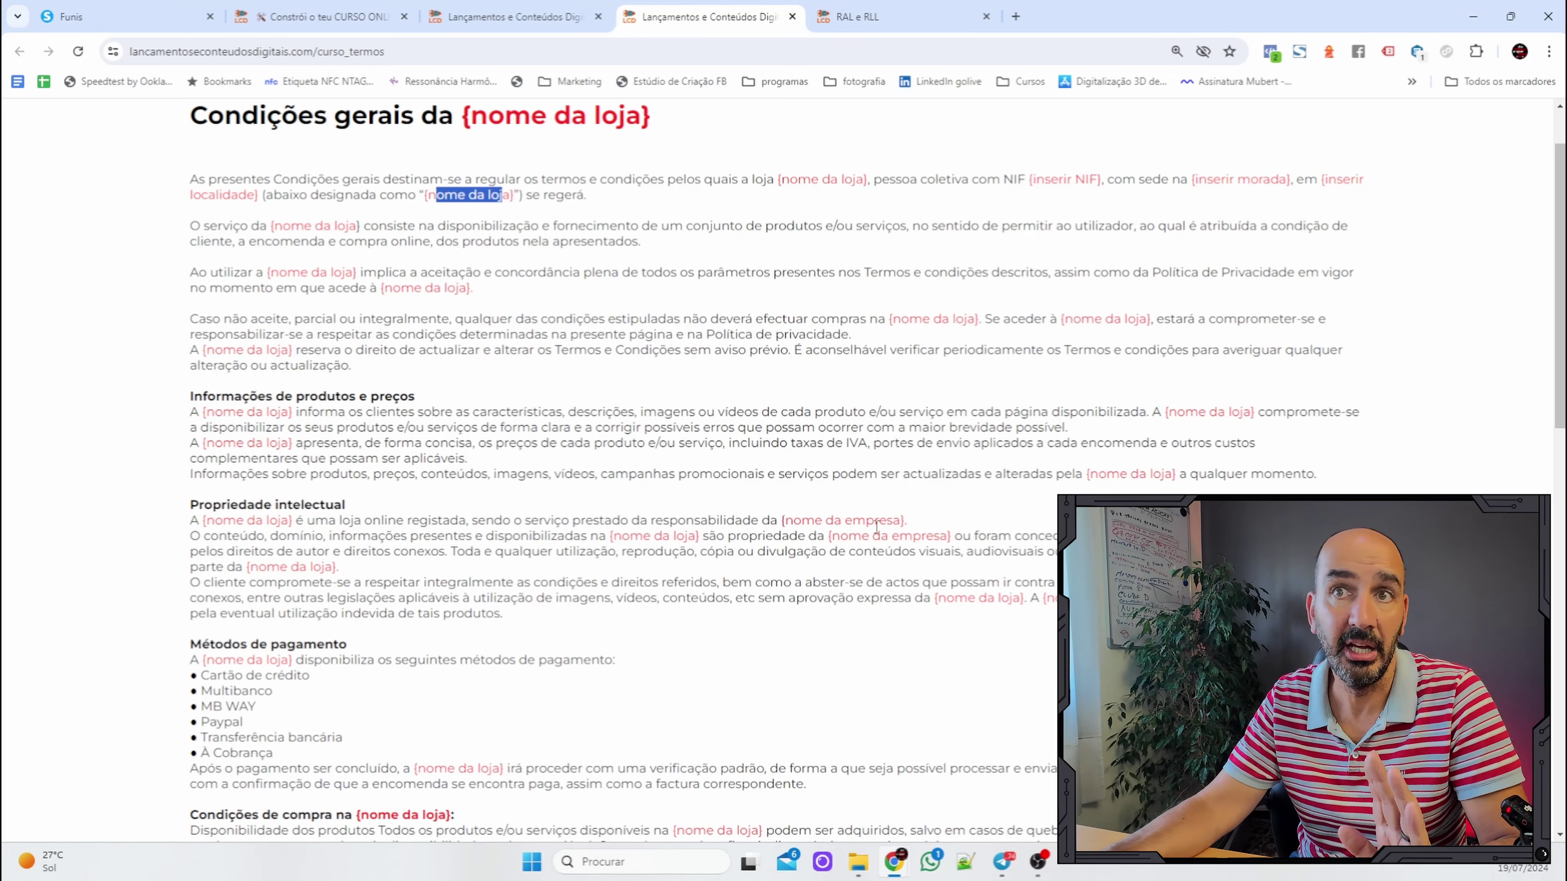
pyautogui.scroll(-5, 858, 491)
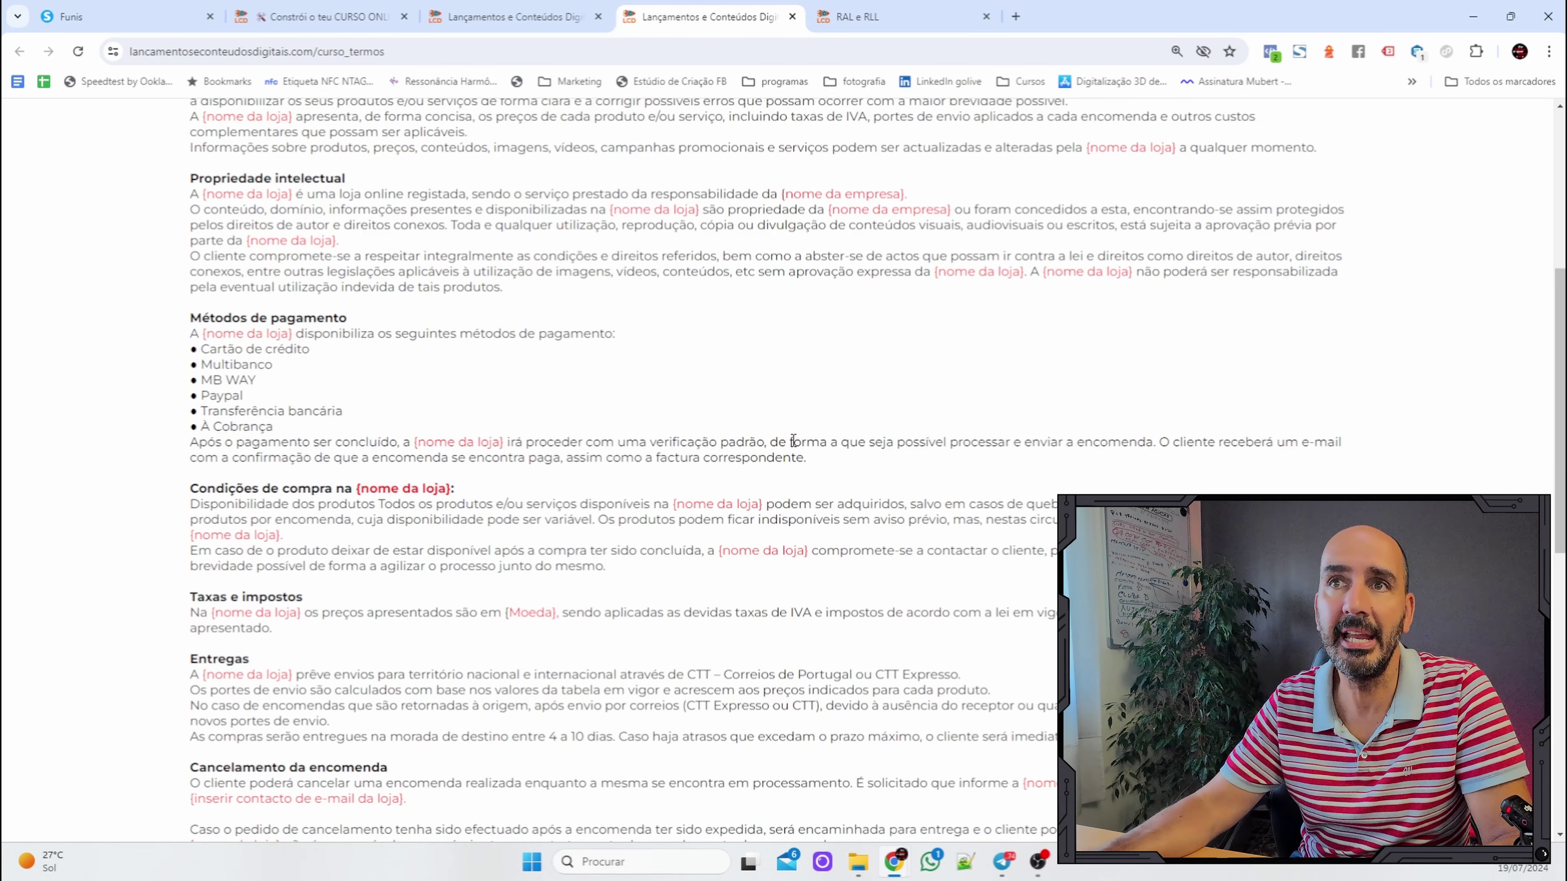
pyautogui.scroll(-8, 941, 527)
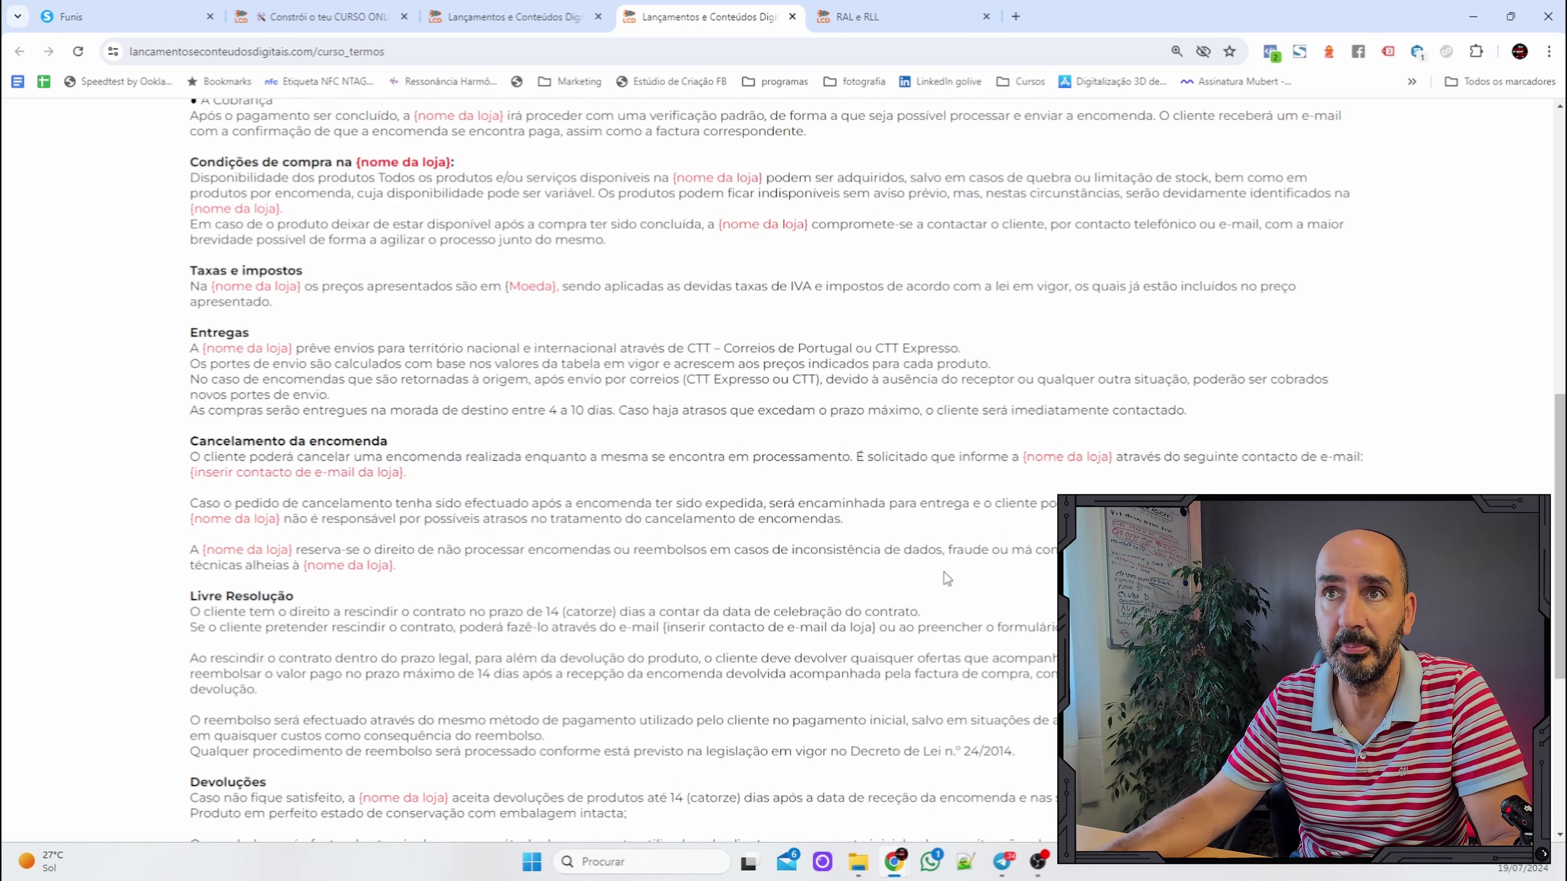
pyautogui.scroll(2, 782, 571)
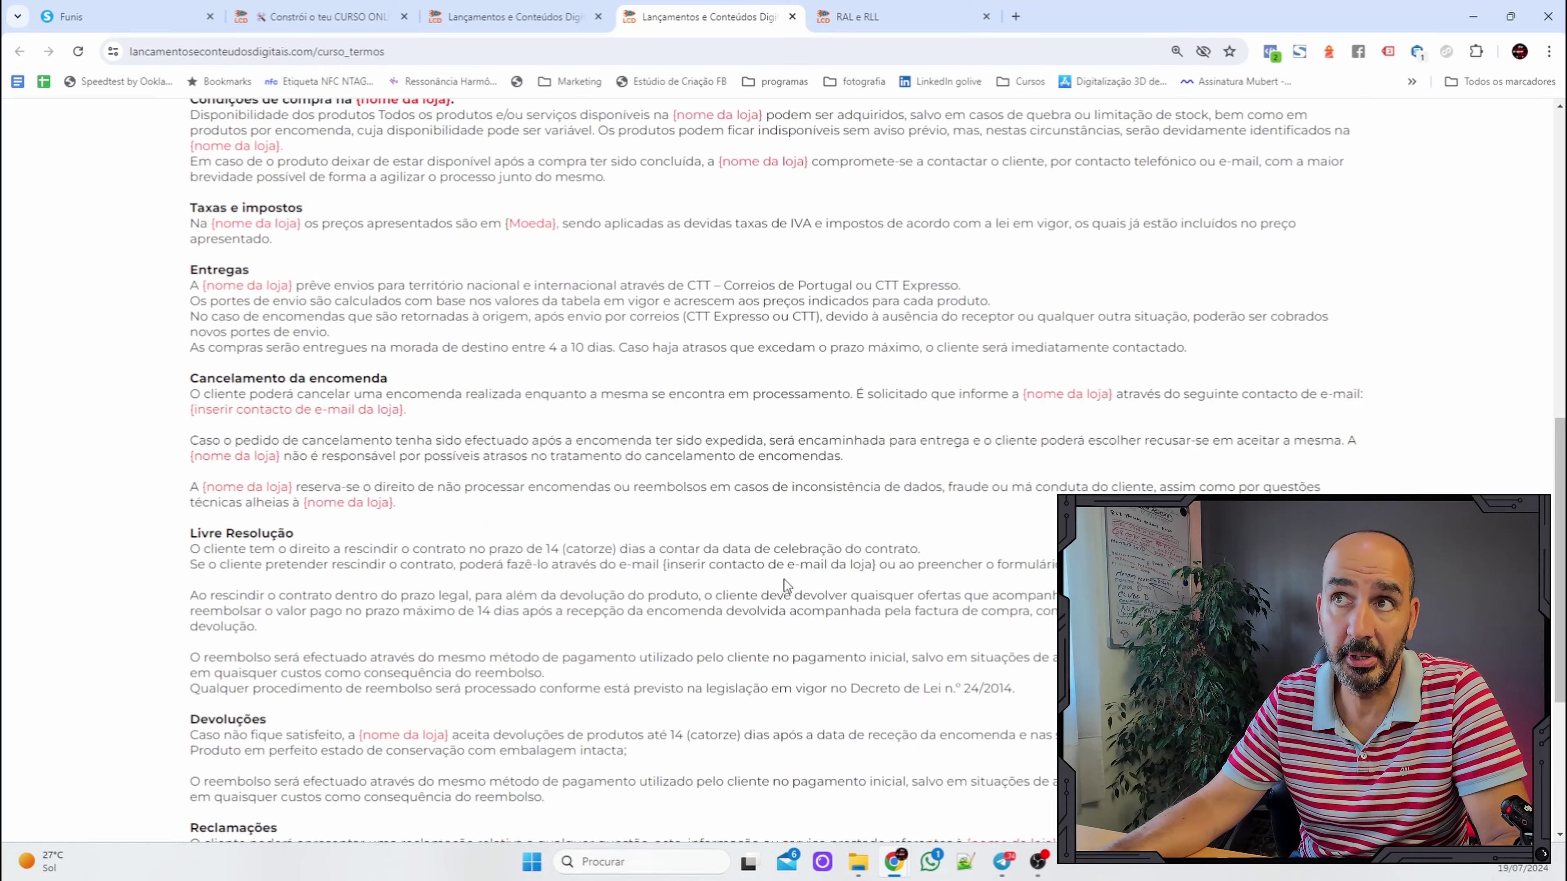
pyautogui.scroll(-5, 783, 579)
pyautogui.scroll(6, 829, 559)
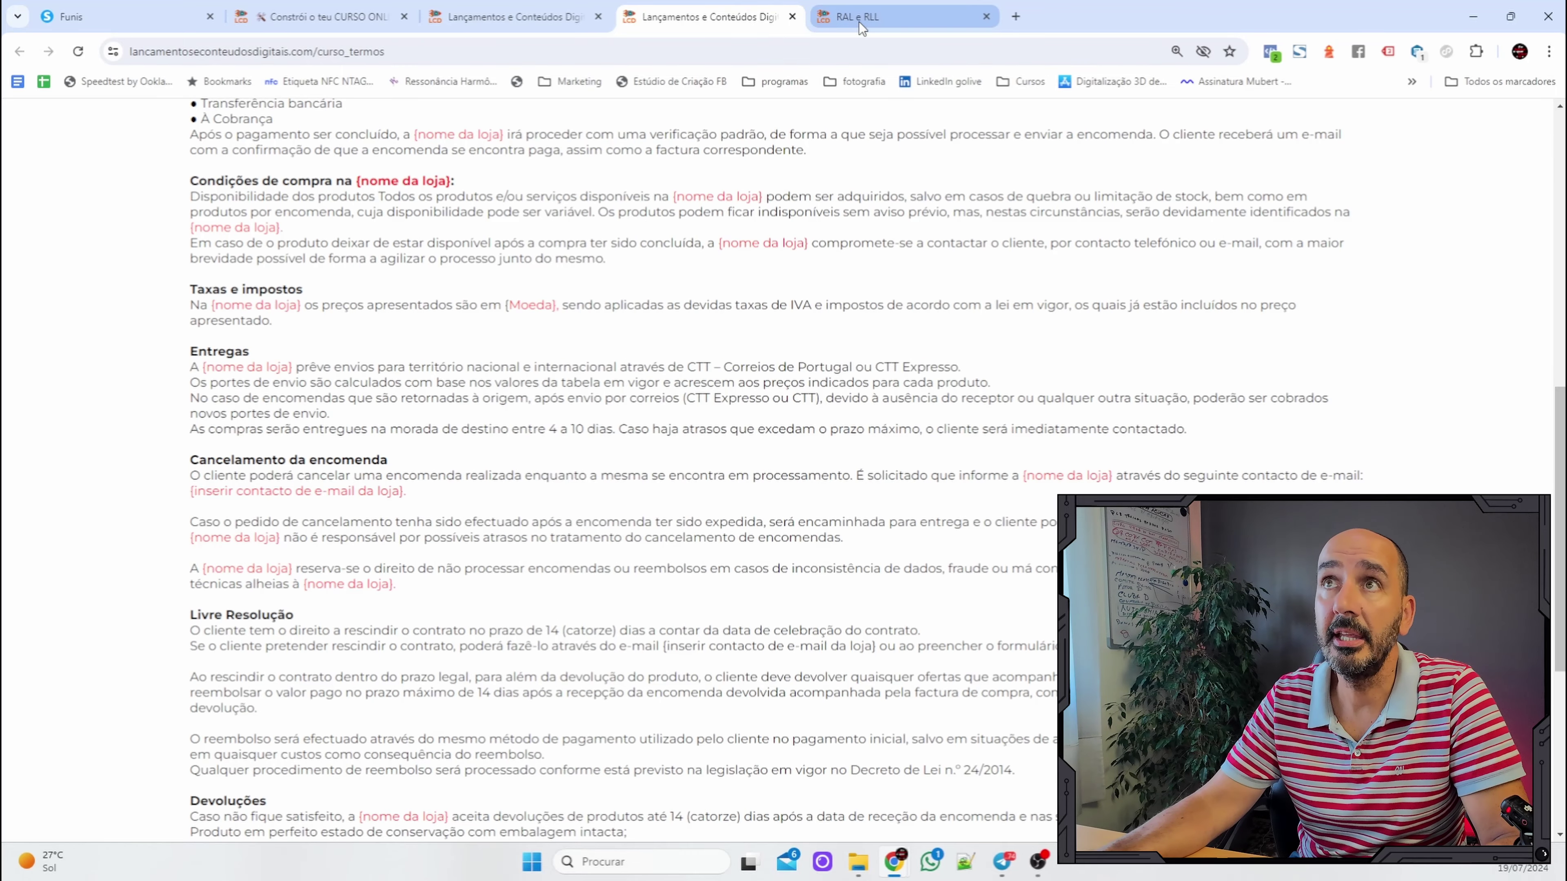
# Scroll through the example RAL e RLL page and highlight its (Nome da Empresa) placeholder.
pyautogui.click(872, 23)
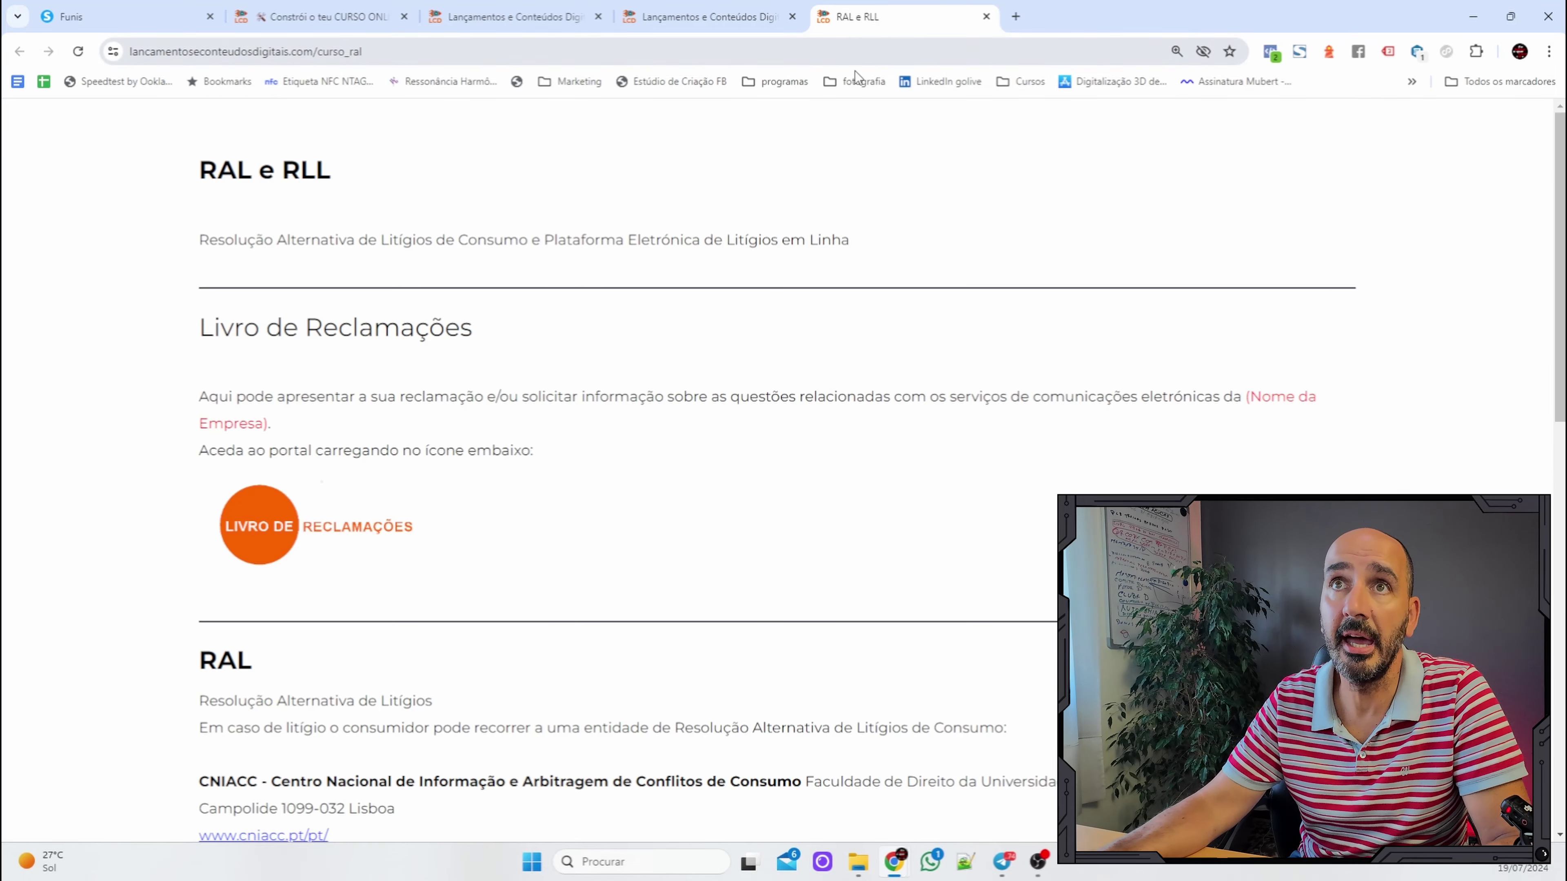
pyautogui.scroll(-12, 489, 255)
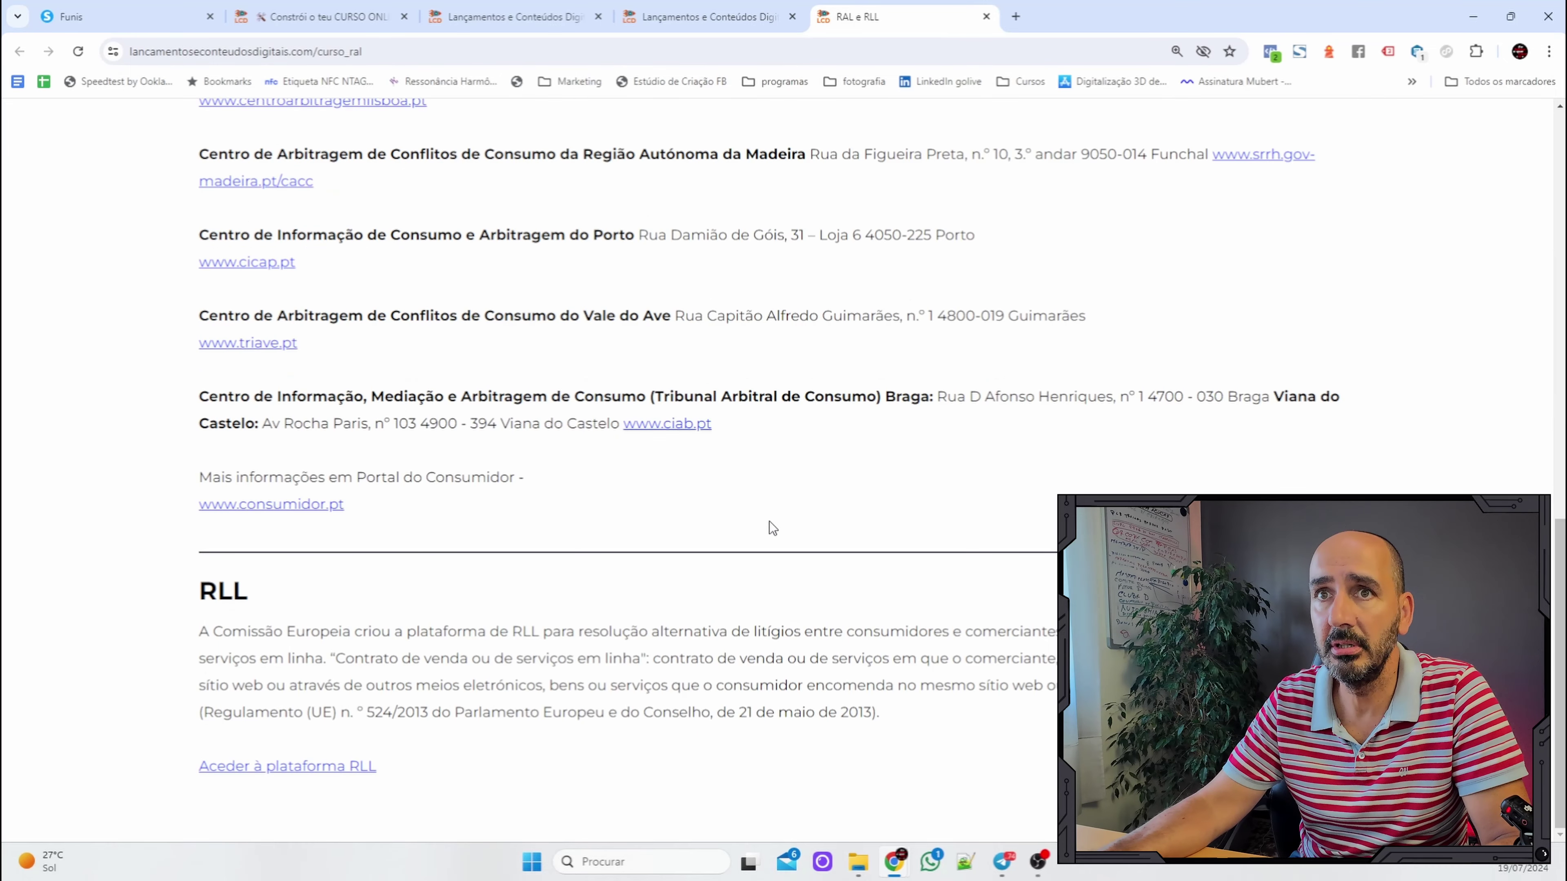
pyautogui.scroll(11, 769, 522)
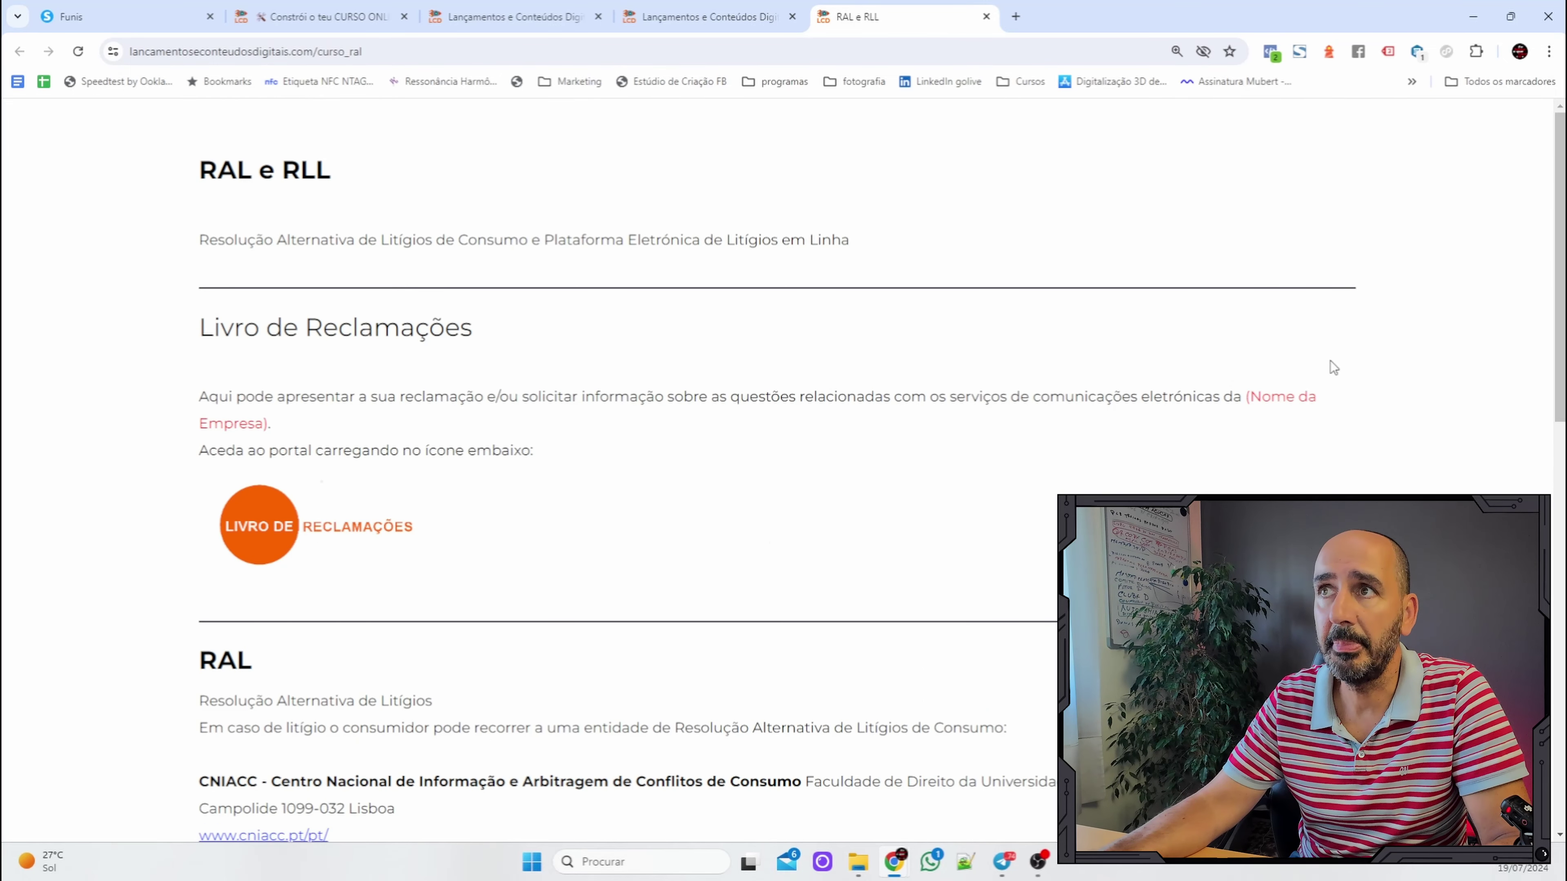
pyautogui.moveTo(1246, 400); pyautogui.dragTo(1313, 401)
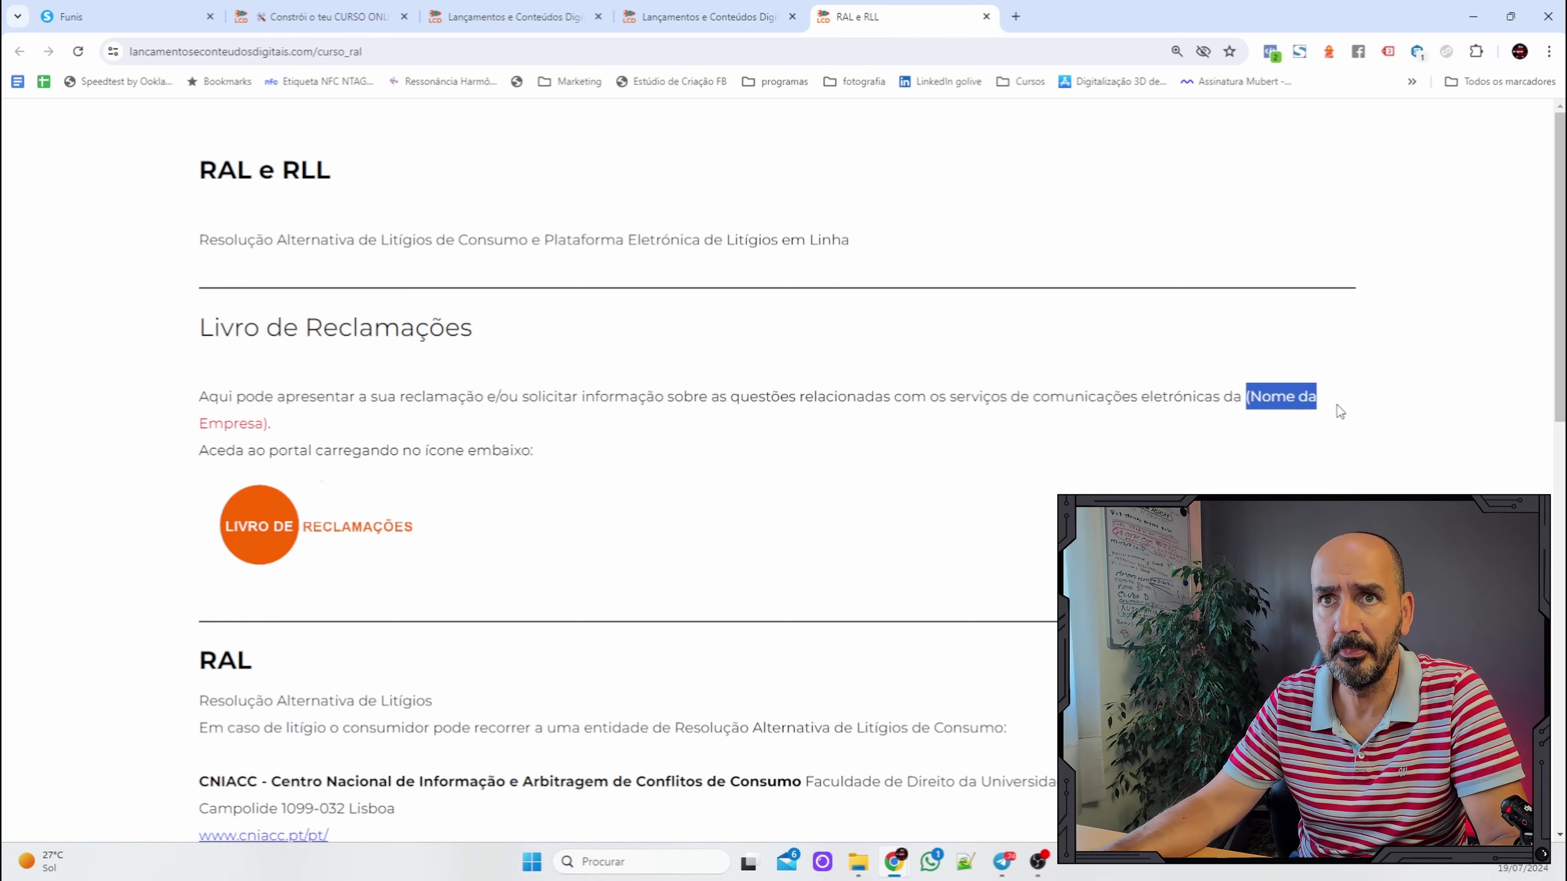
pyautogui.scroll(-1, 1044, 514)
pyautogui.scroll(1, 1047, 511)
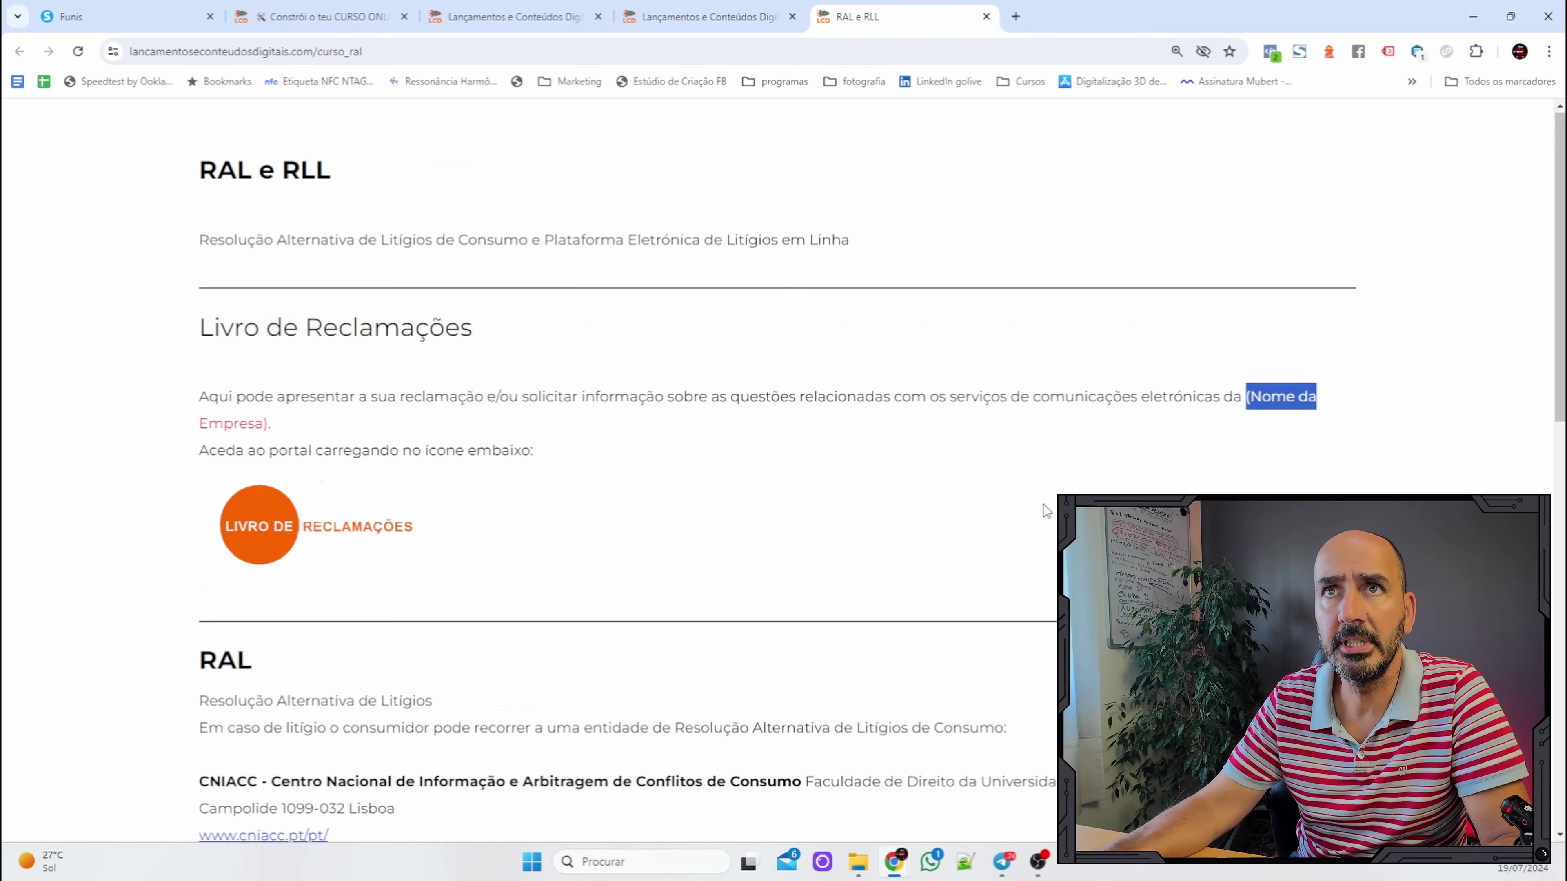
pyautogui.scroll(-4, 1047, 511)
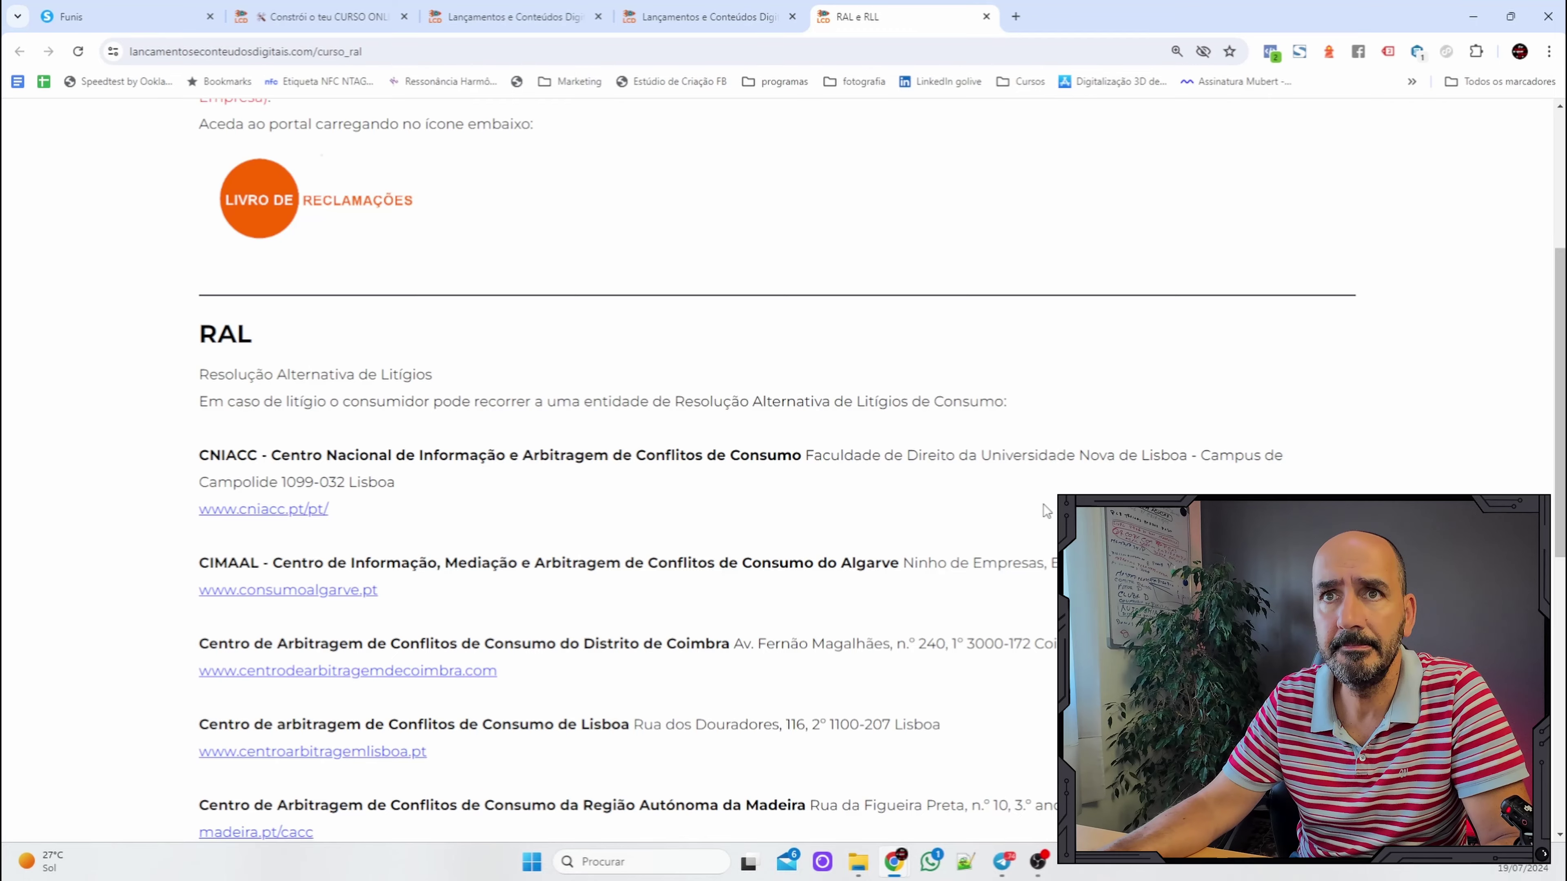
pyautogui.scroll(-3, 1047, 511)
pyautogui.scroll(-5, 1047, 511)
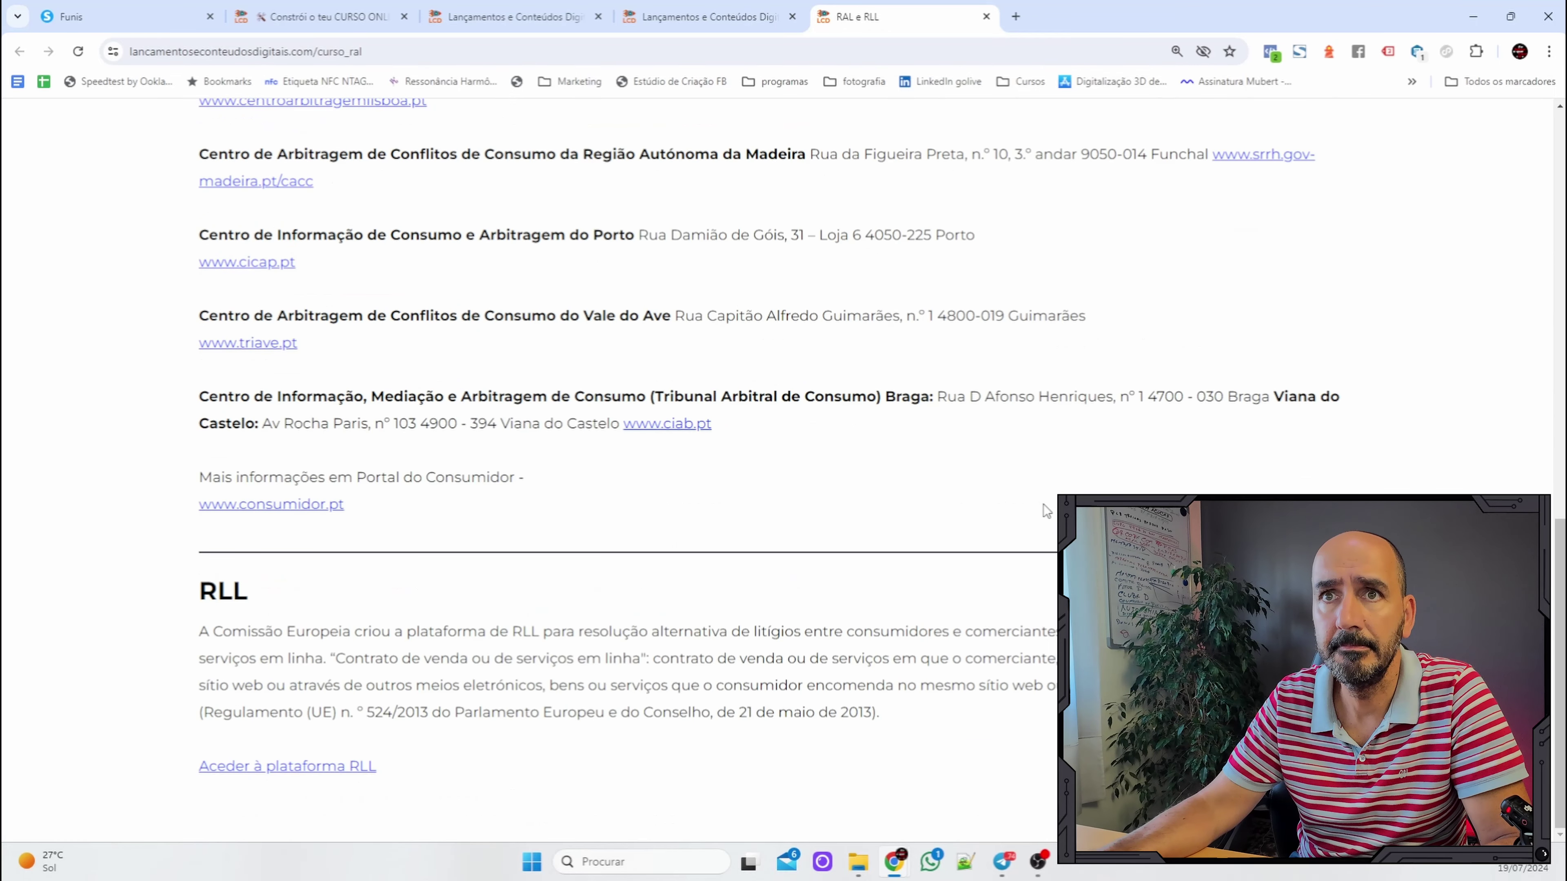
pyautogui.scroll(12, 1047, 511)
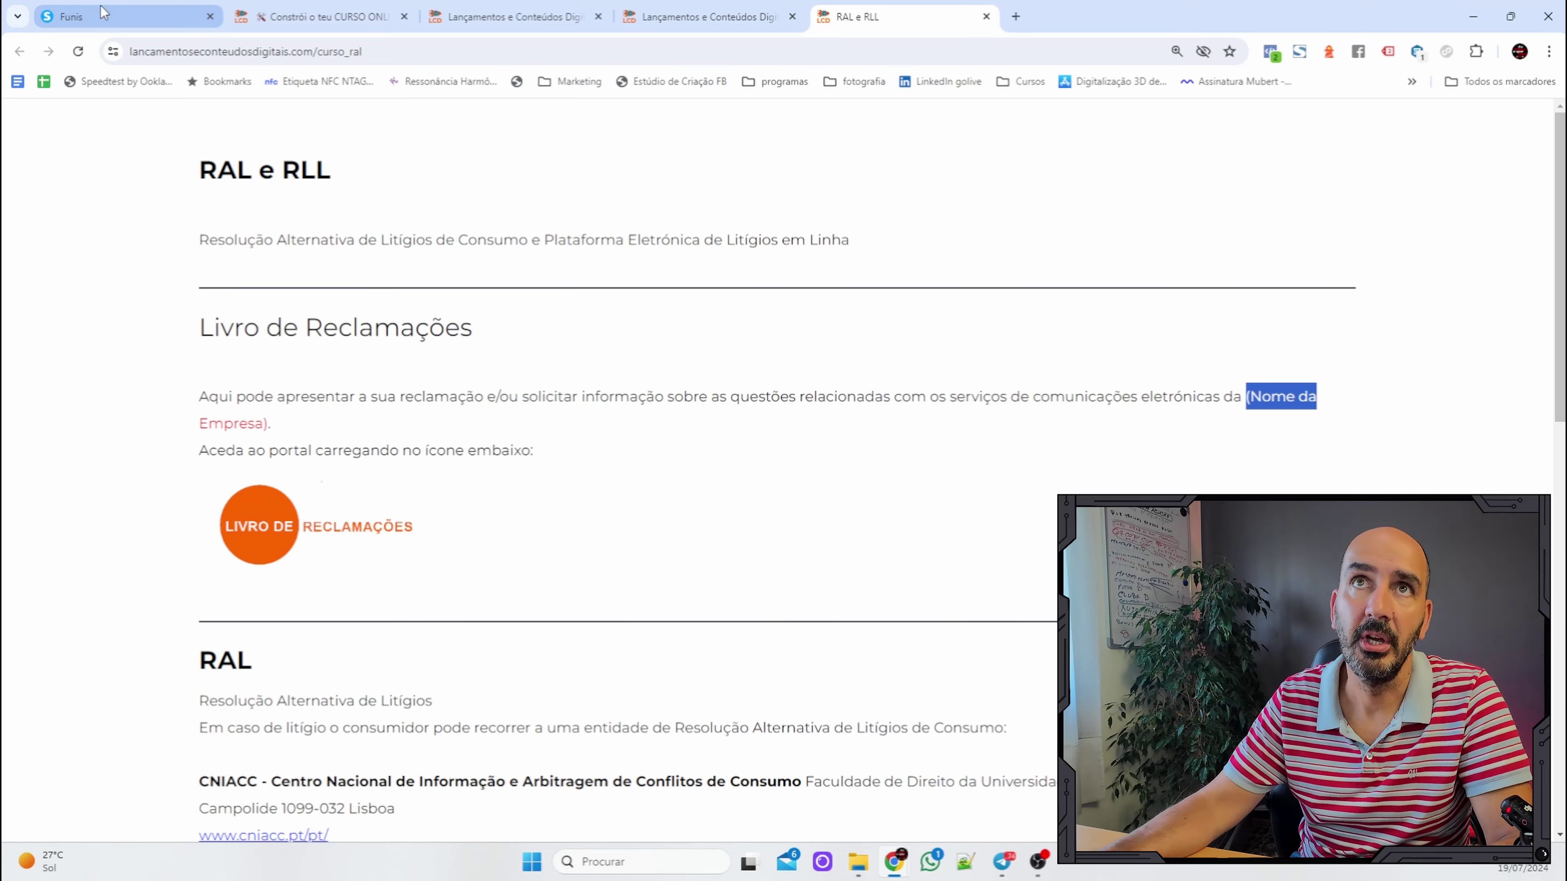
# Check the Políticas de Privacidade step in the RGPD funnel, then return to the course lesson's import links.
pyautogui.click(112, 15)
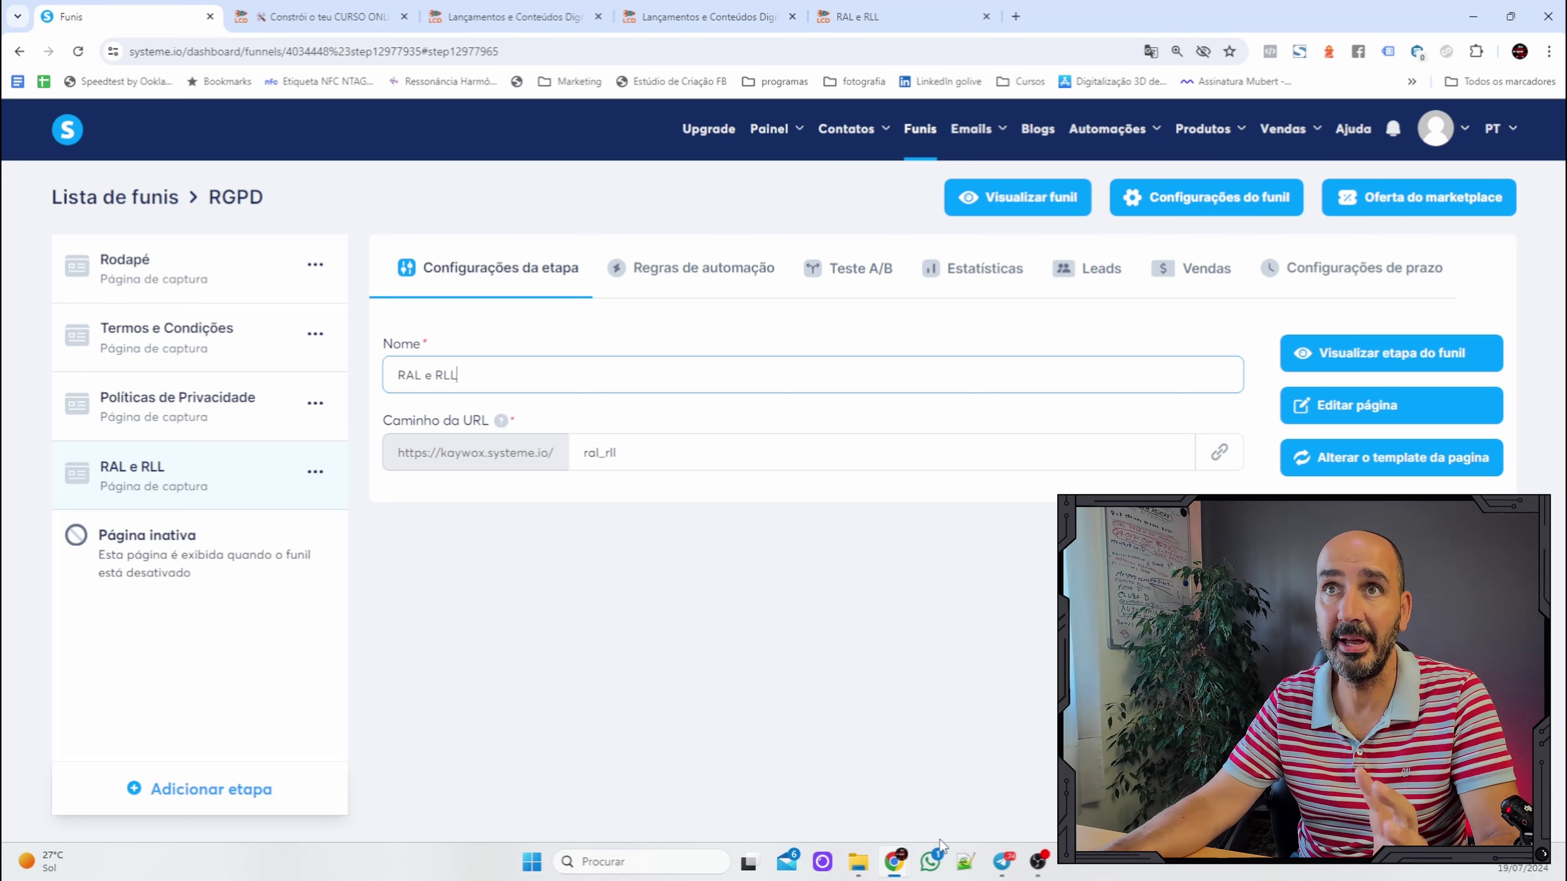
pyautogui.click(249, 398)
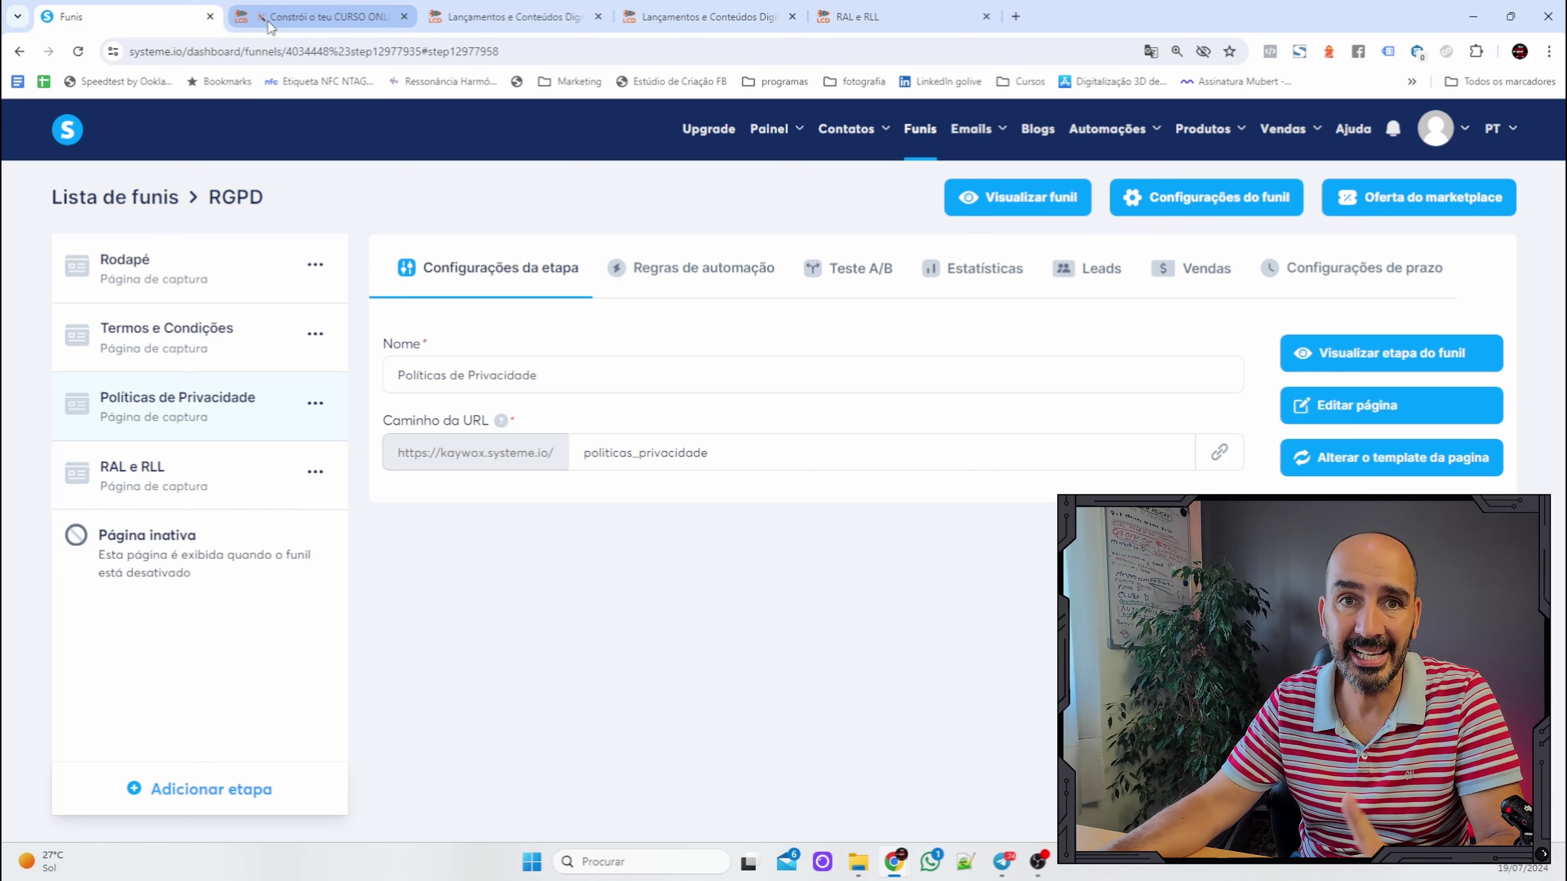
pyautogui.click(301, 18)
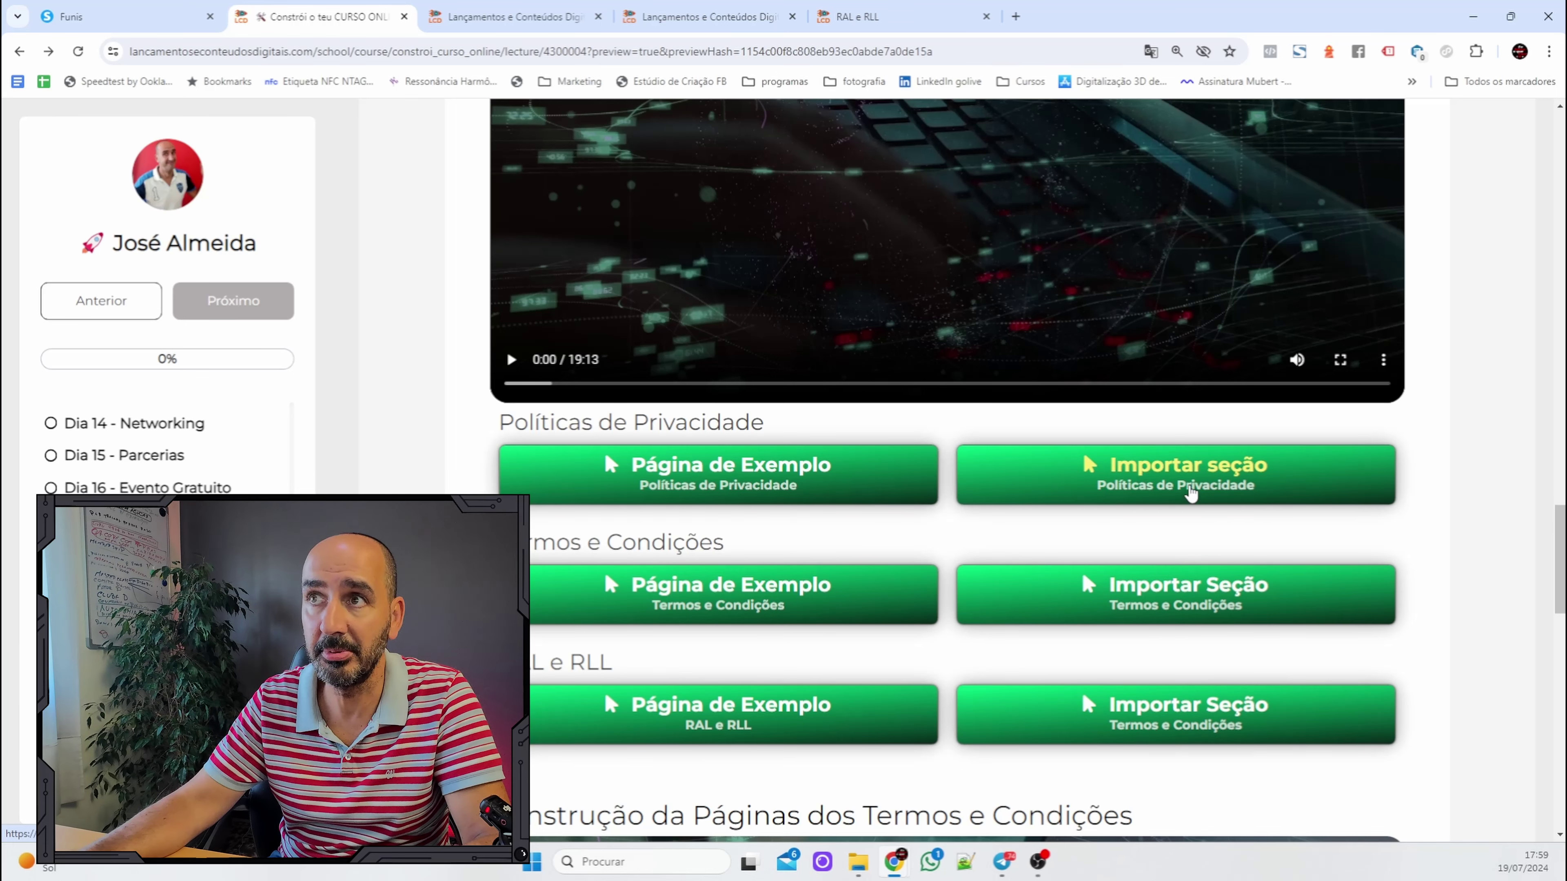
# Import the Políticas de Privacidade, Termos e Condições and RAL e RLL sections, then return to the funnel.
pyautogui.click(1189, 492)
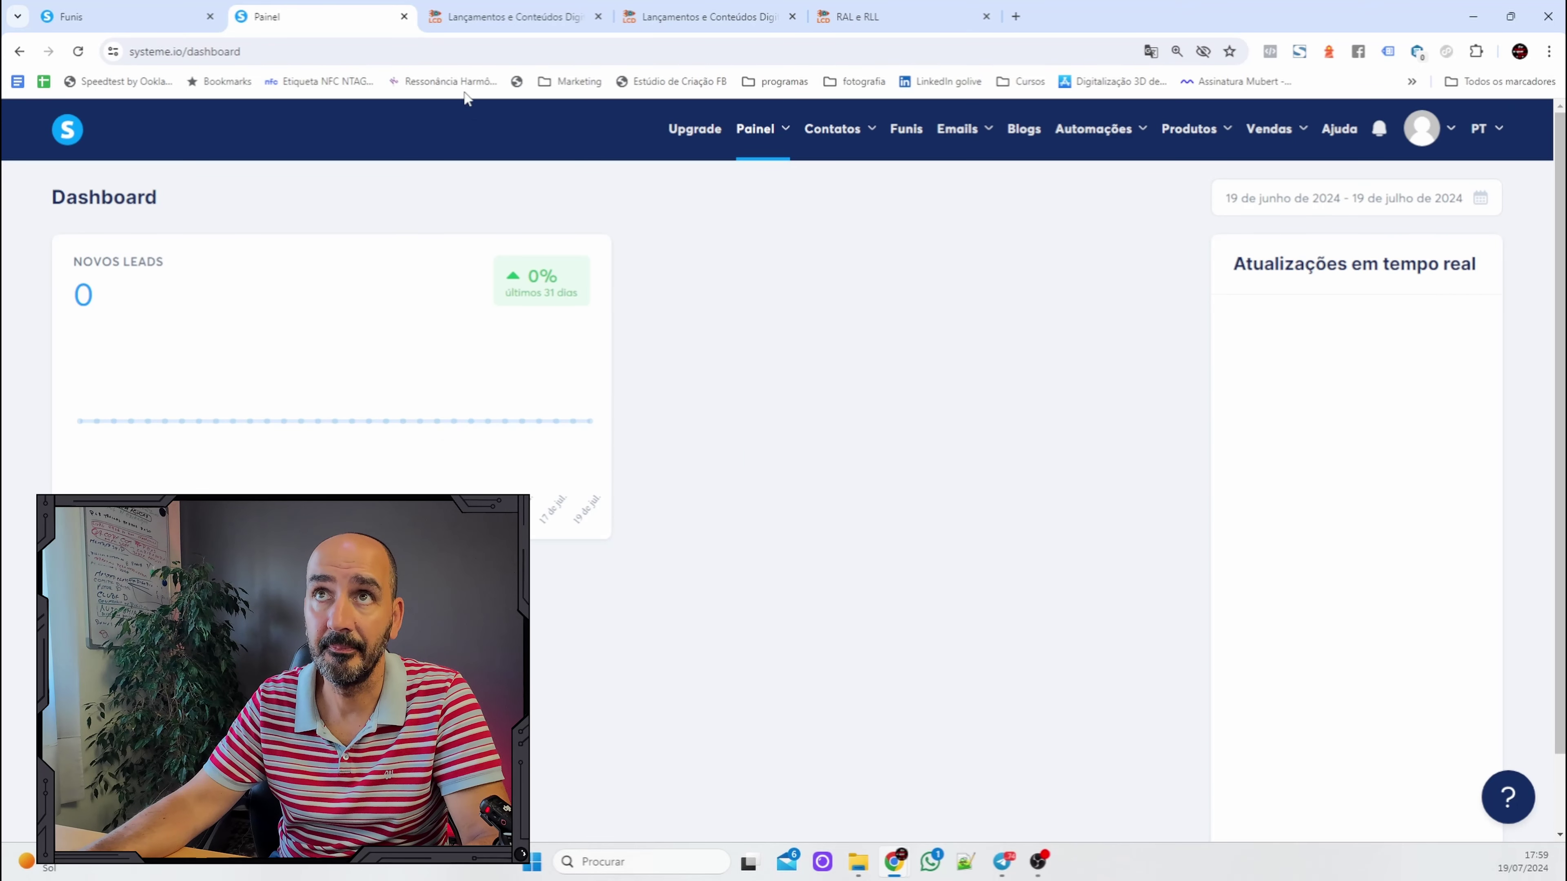
pyautogui.click(19, 51)
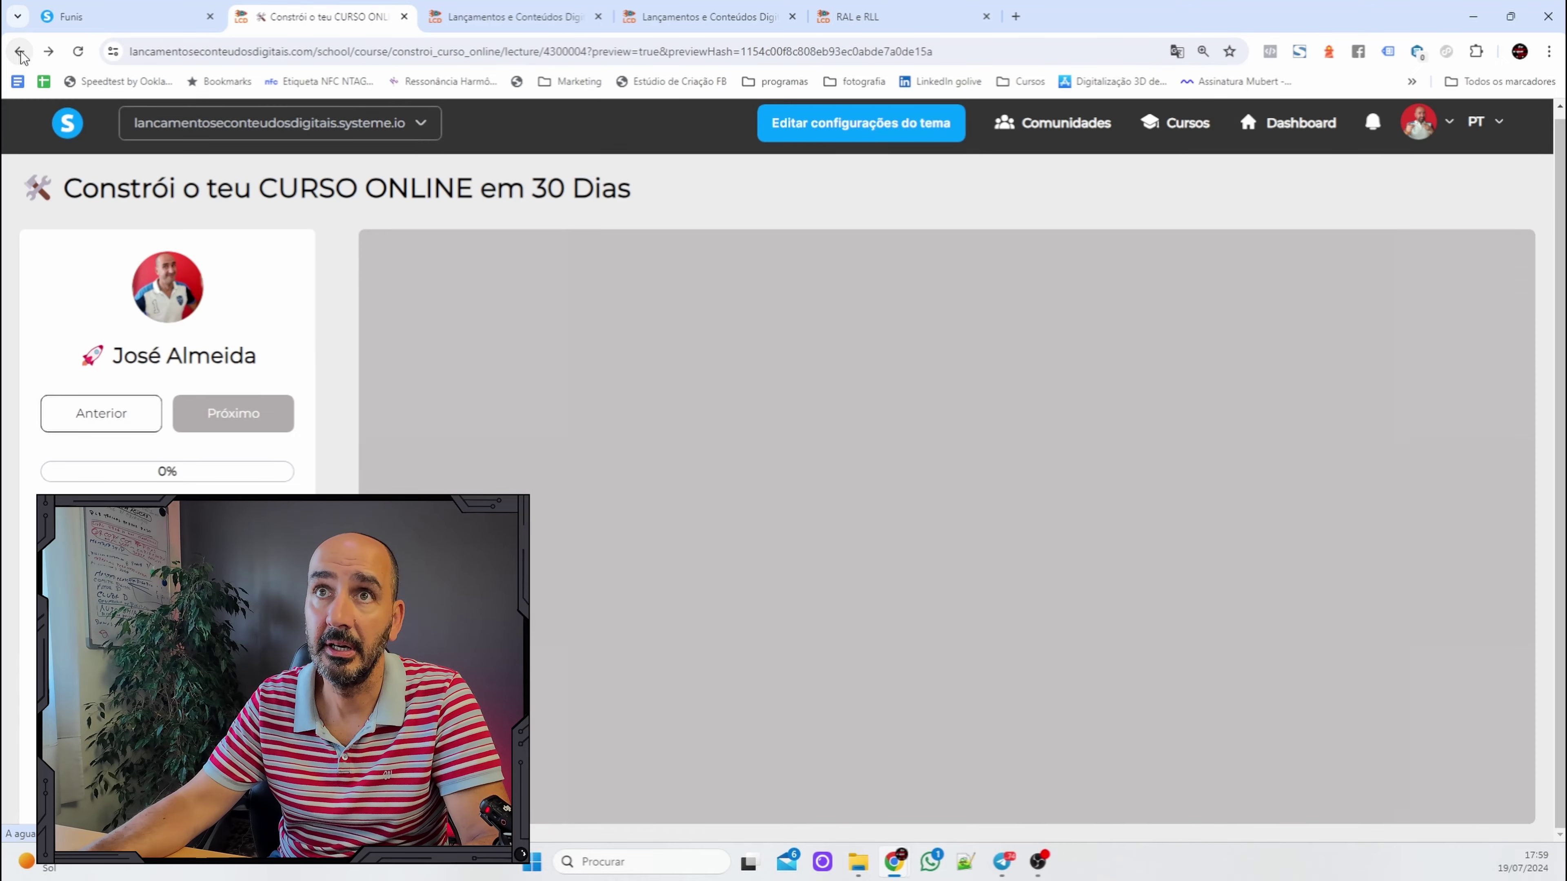
pyautogui.scroll(-15, 1297, 492)
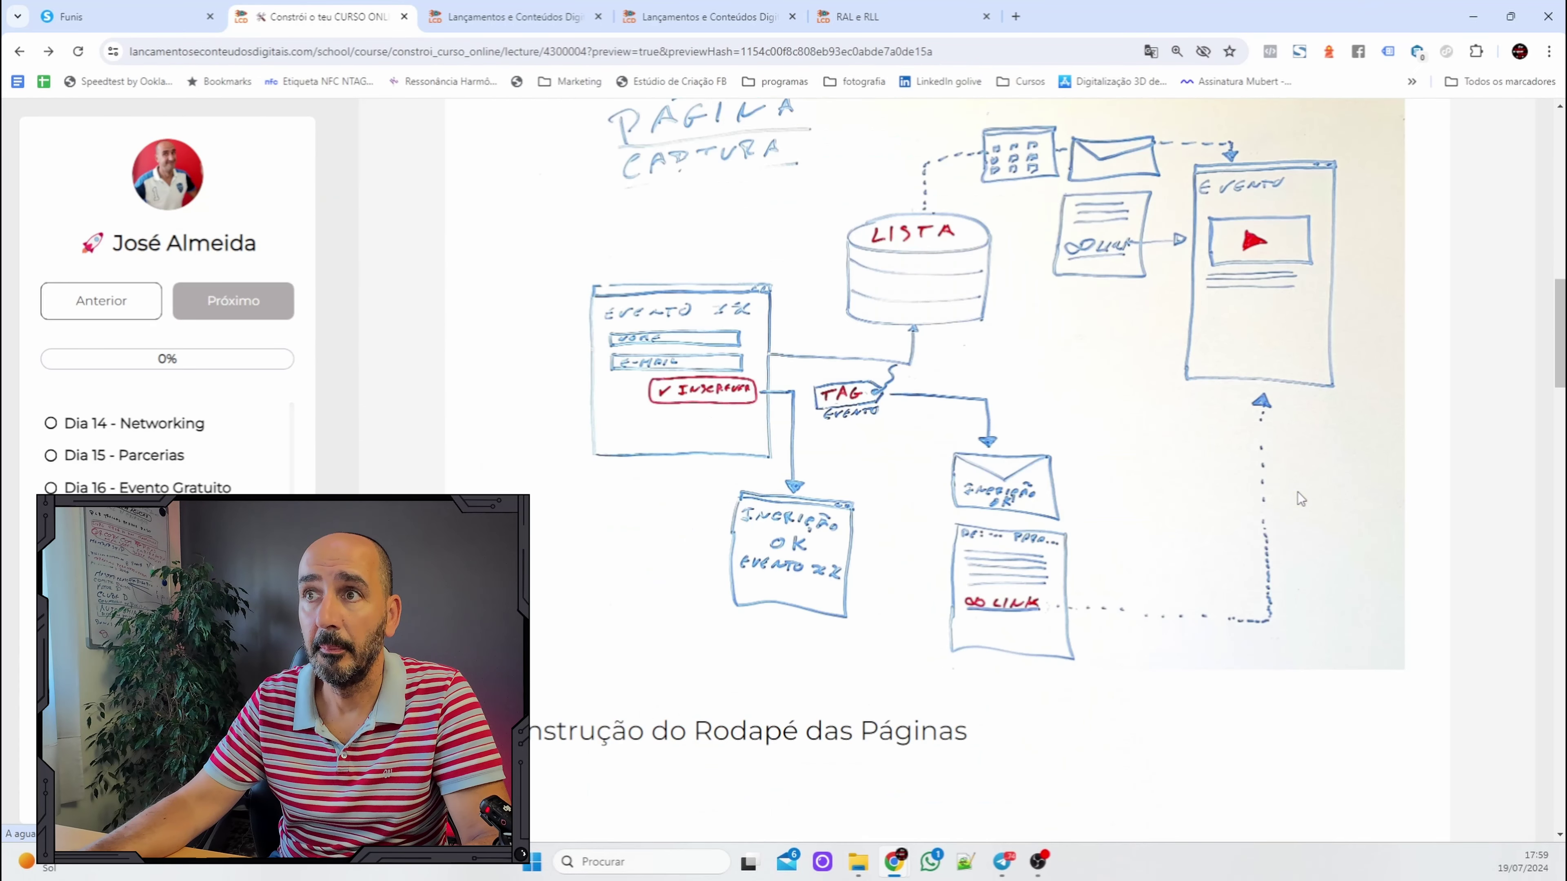
pyautogui.scroll(-12, 1296, 494)
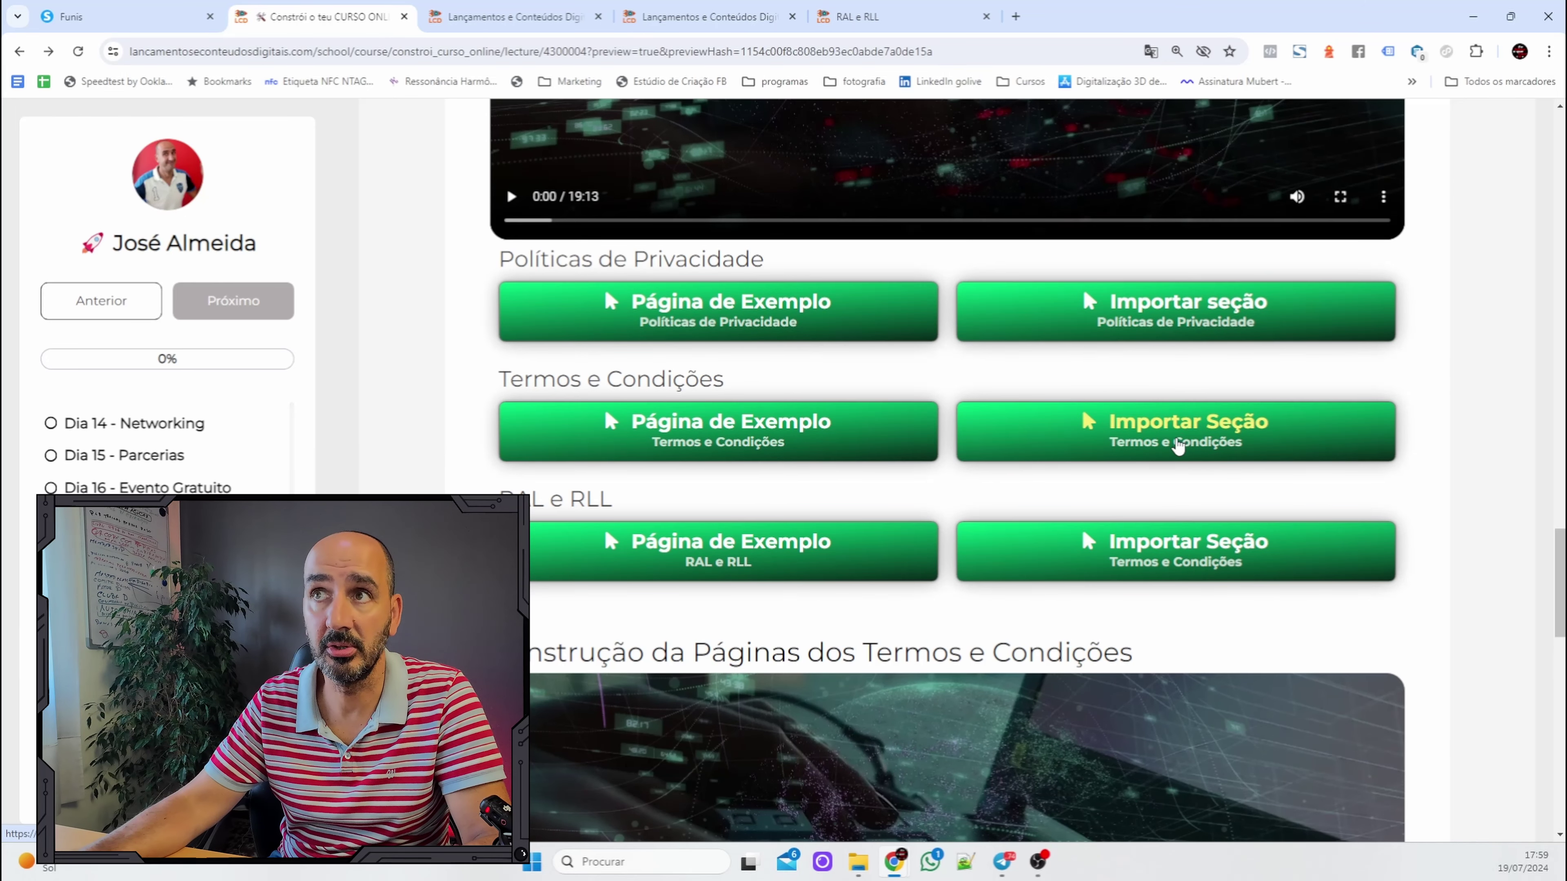
pyautogui.click(1177, 445)
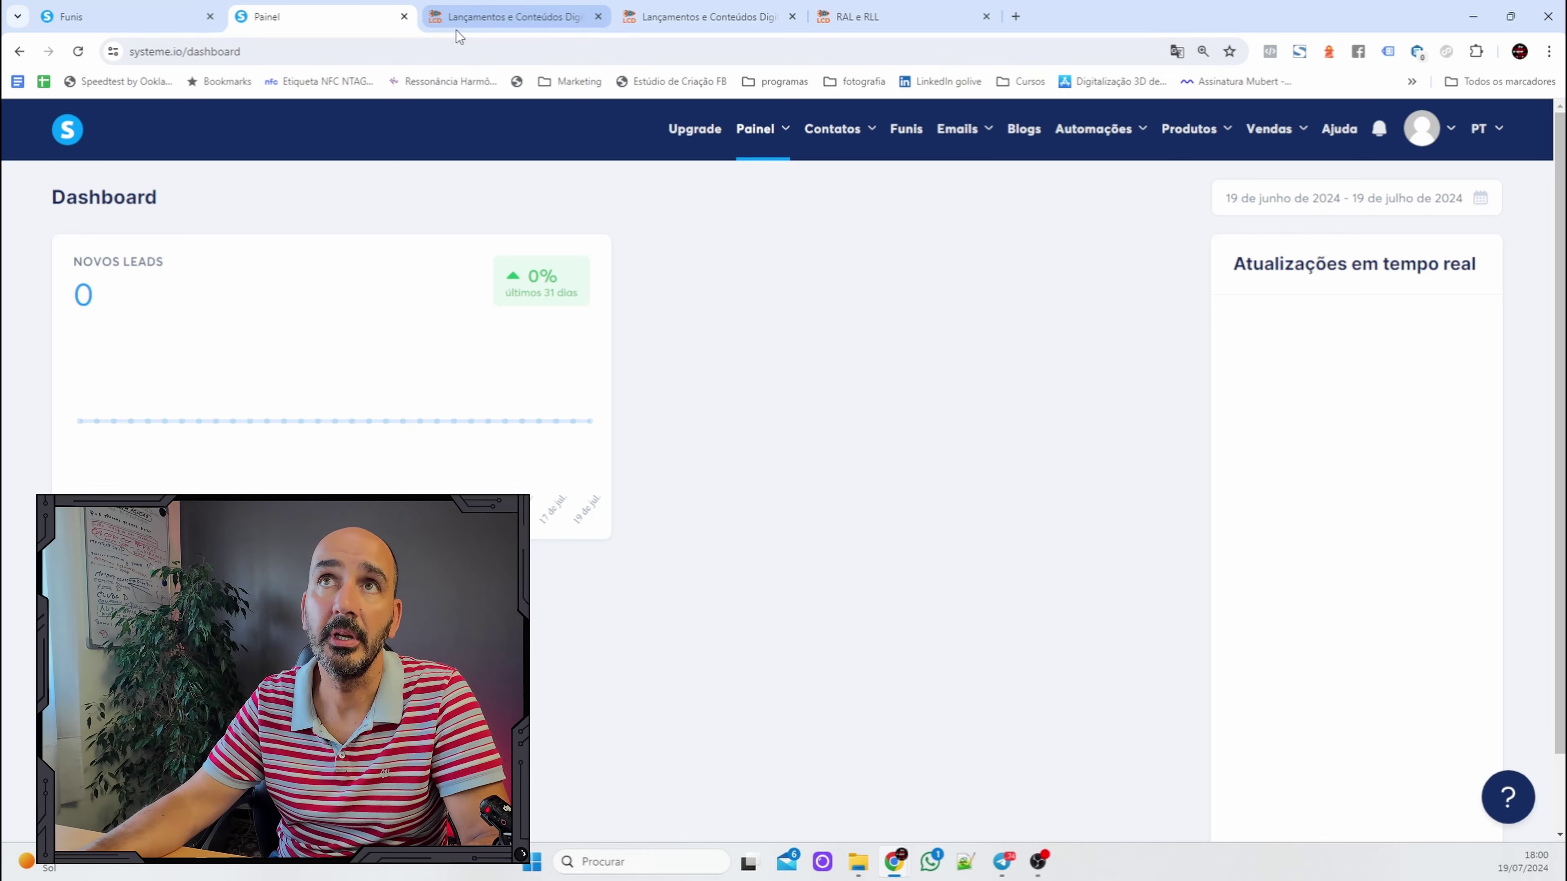
pyautogui.click(16, 60)
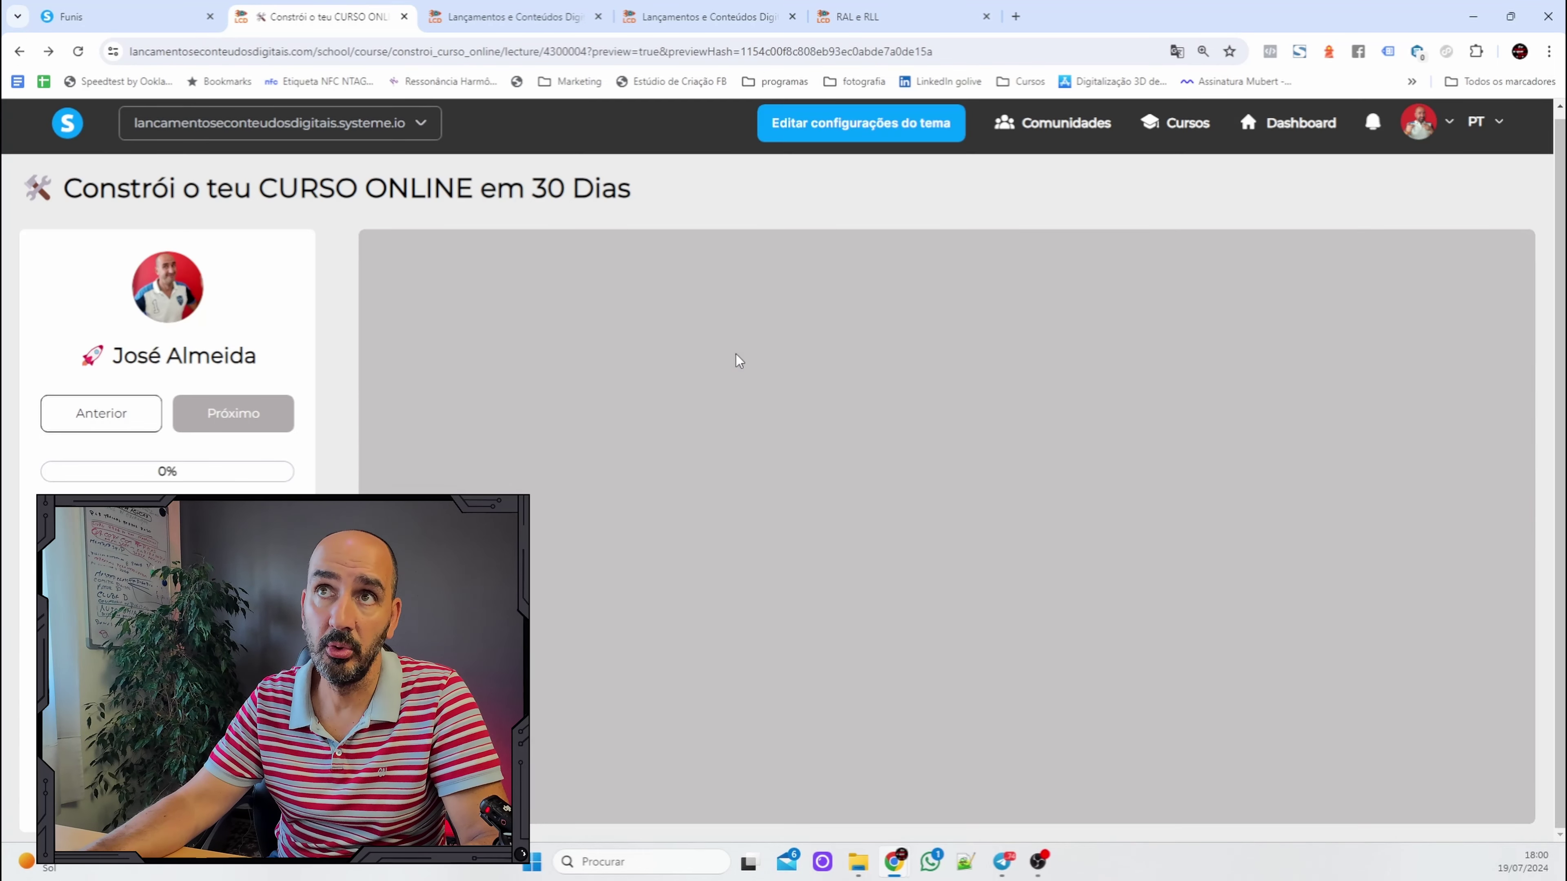
pyautogui.scroll(-10, 913, 448)
pyautogui.scroll(-20, 949, 470)
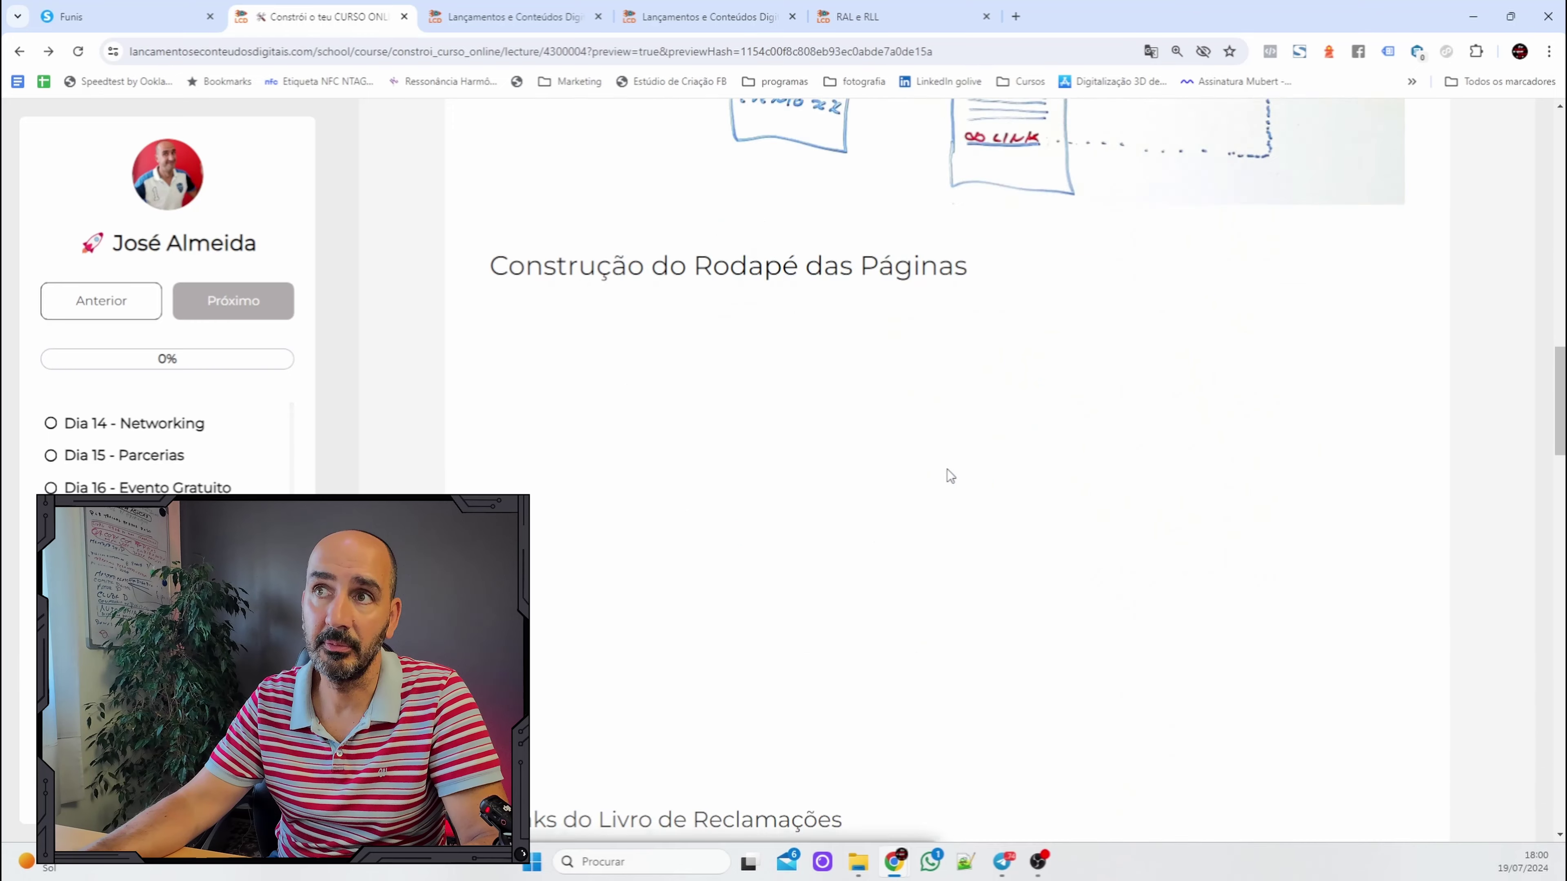
pyautogui.scroll(4, 943, 470)
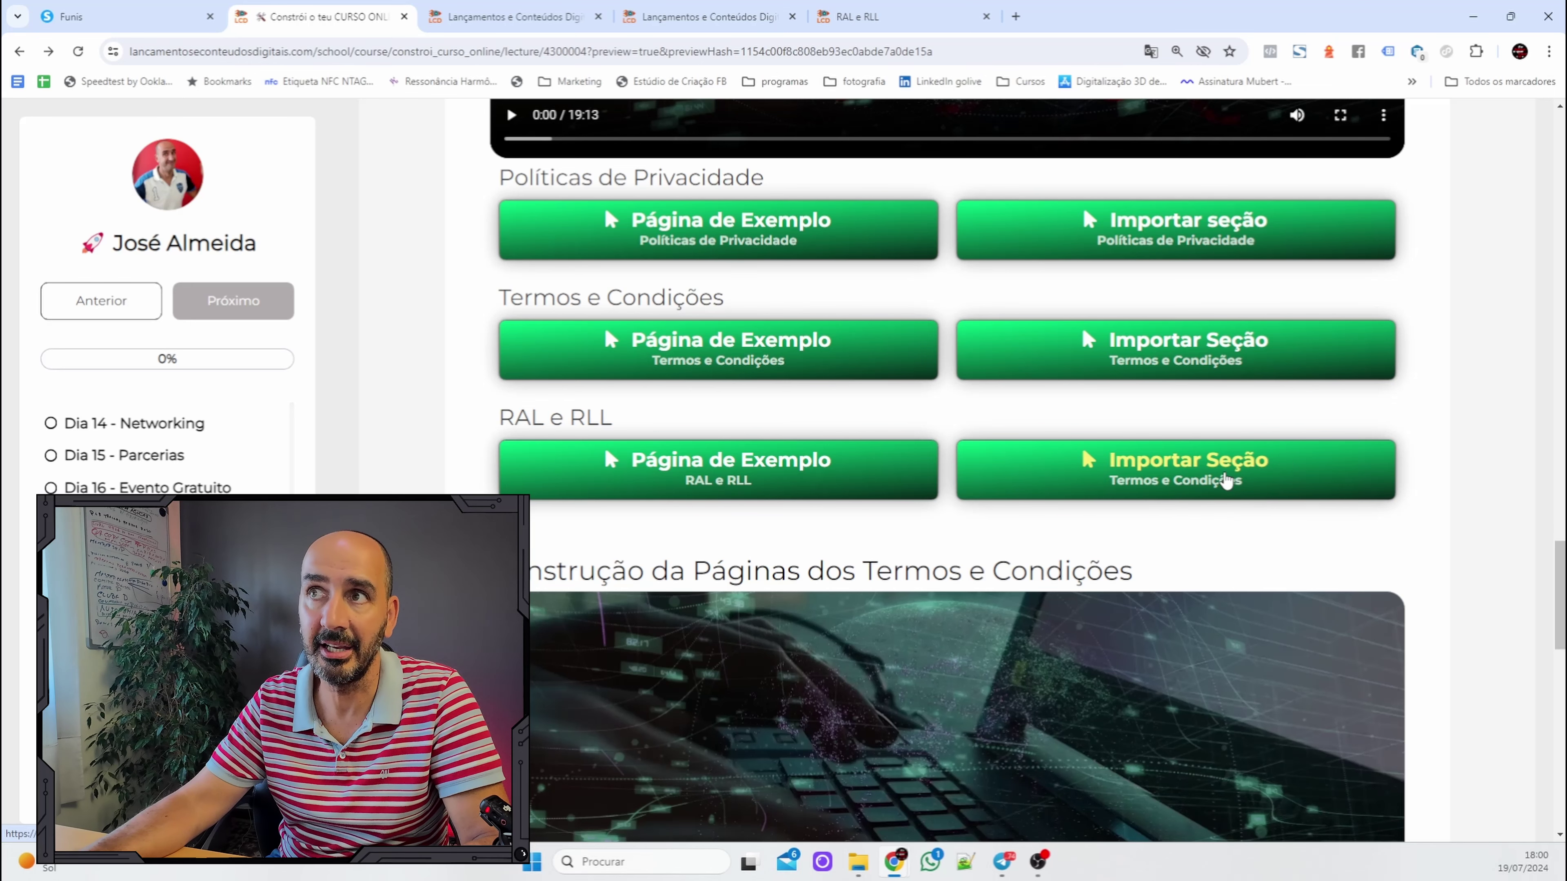
pyautogui.click(1219, 480)
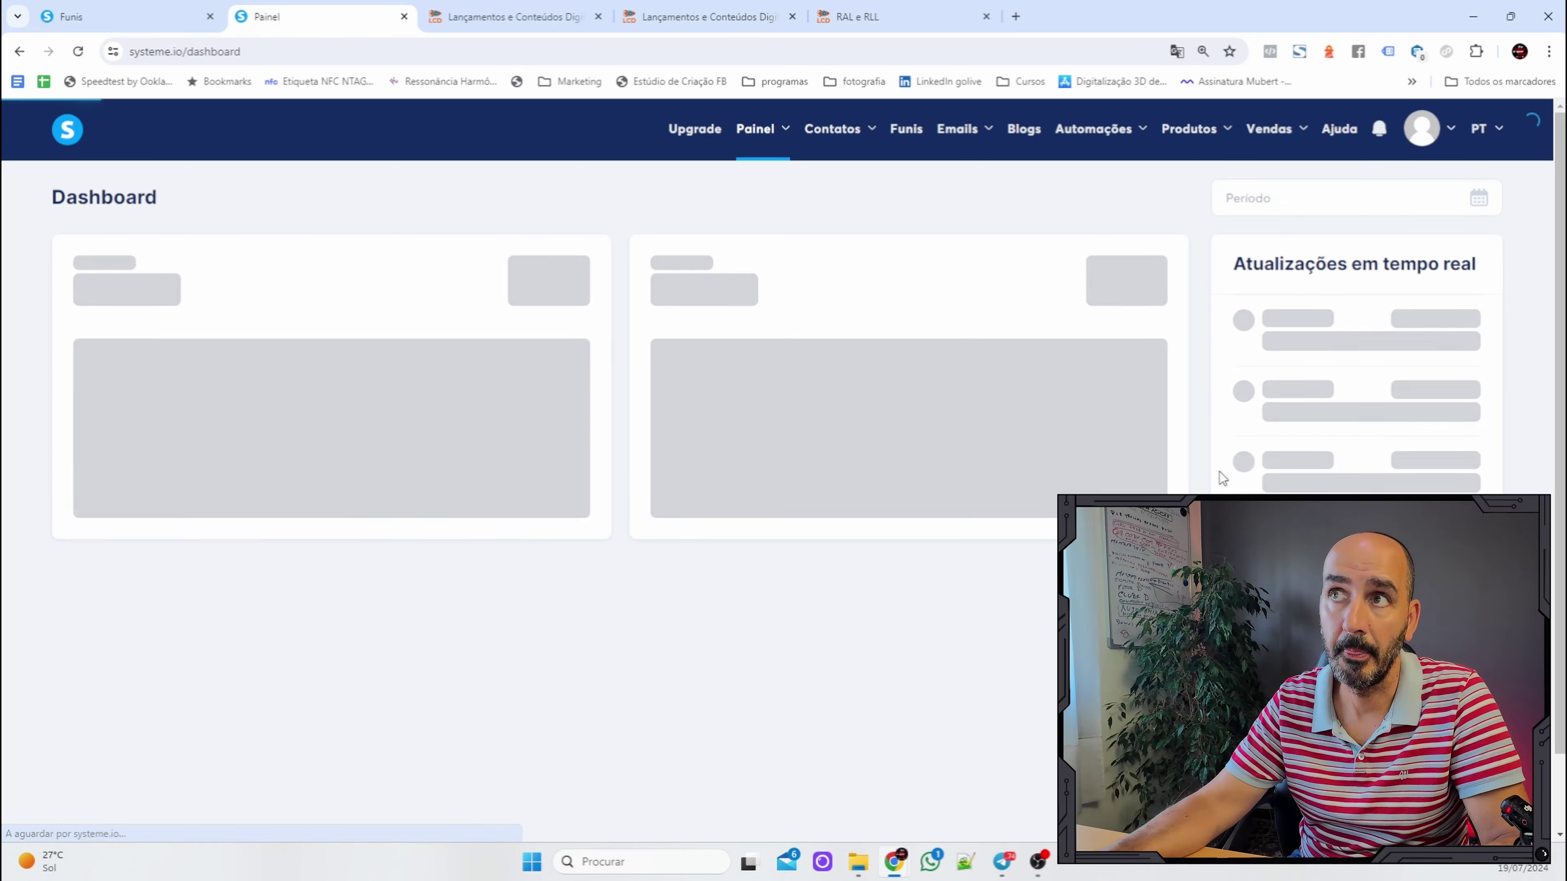
pyautogui.click(144, 18)
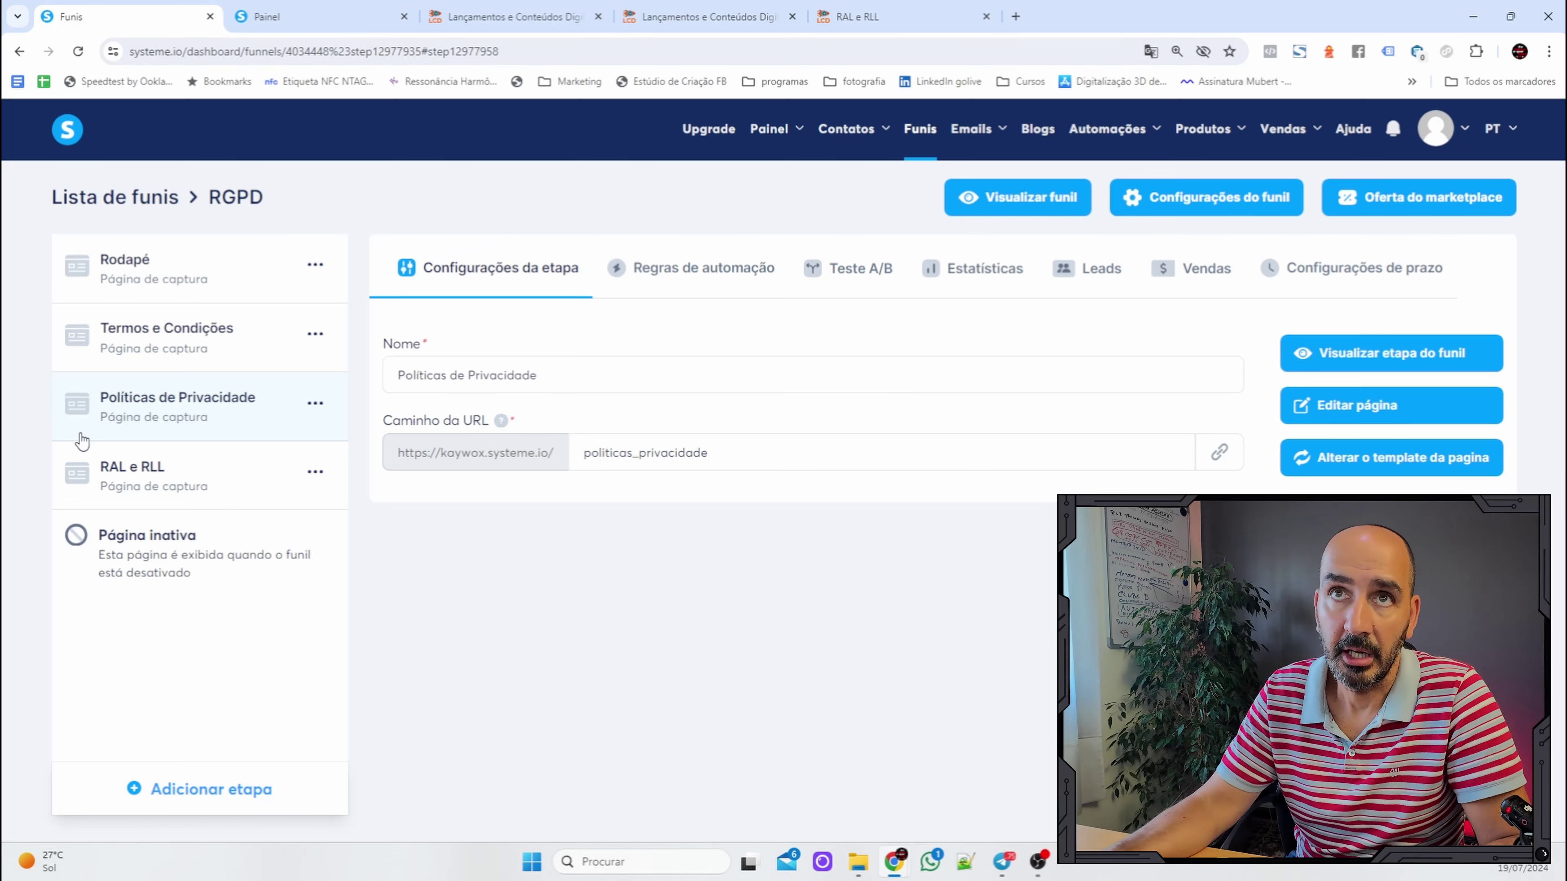
# Select the Termos e Condições step in the RGPD funnel and open its page in the editor.
pyautogui.click(176, 337)
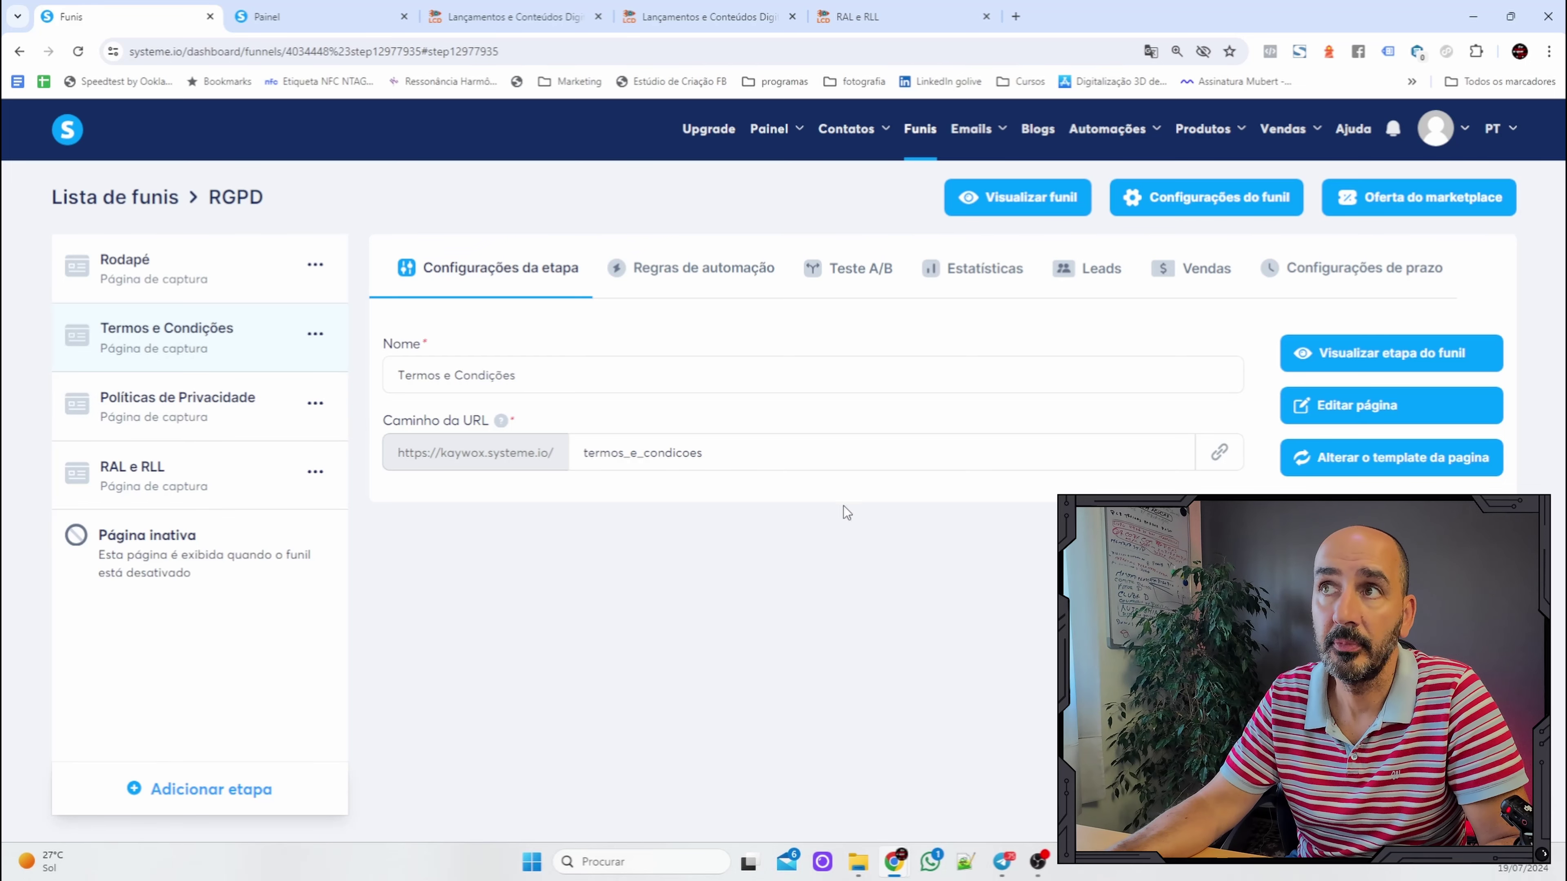
pyautogui.click(1393, 406)
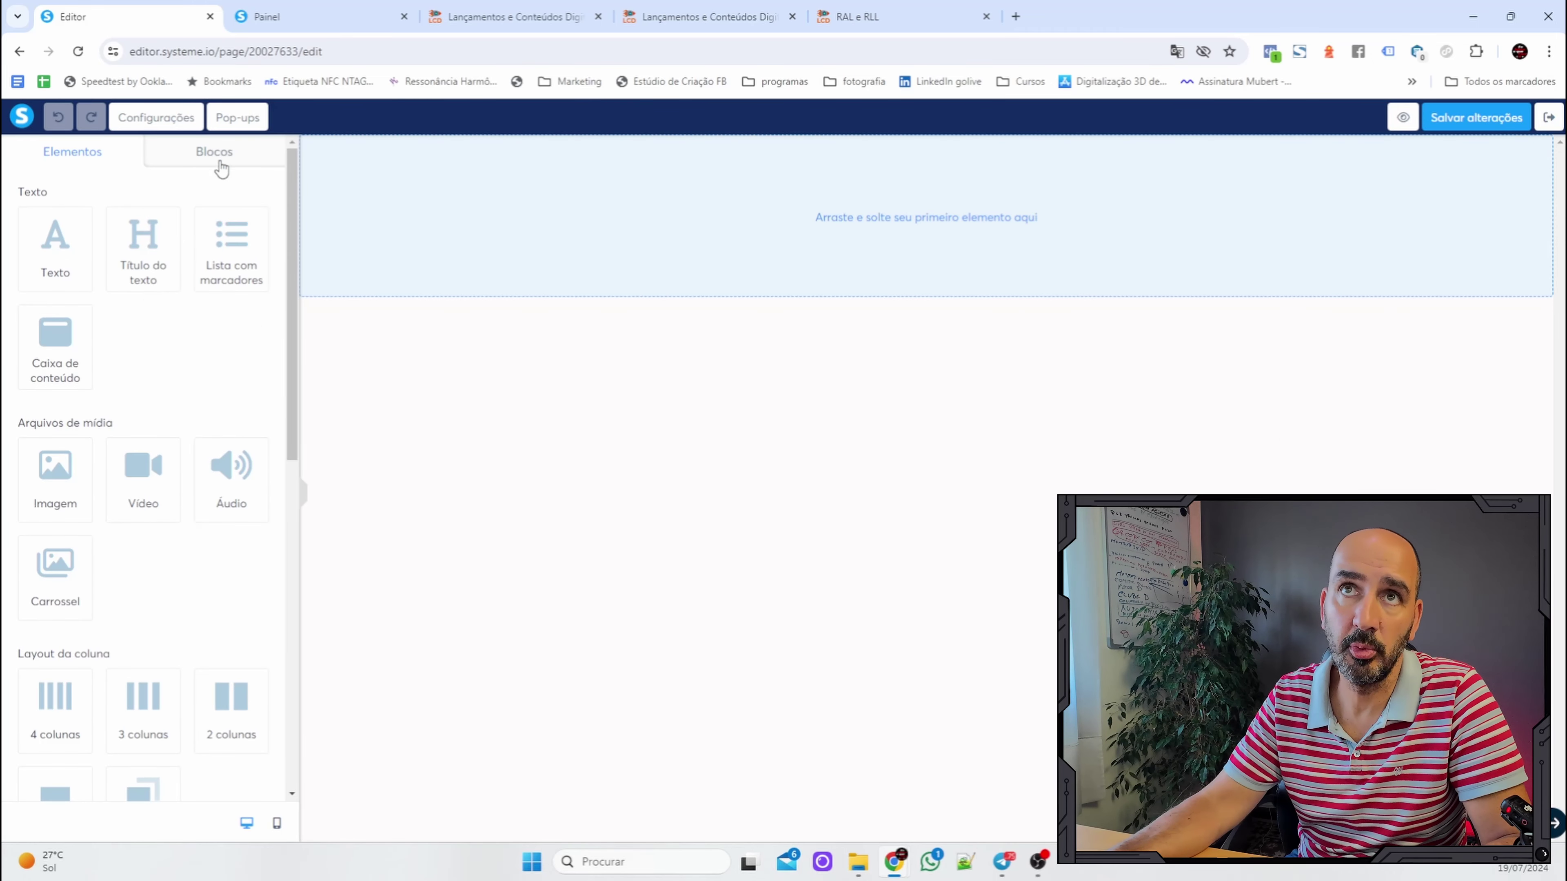
# Open the block library, look at Formulários de inscrição, then switch to Meus blocos.
pyautogui.click(207, 156)
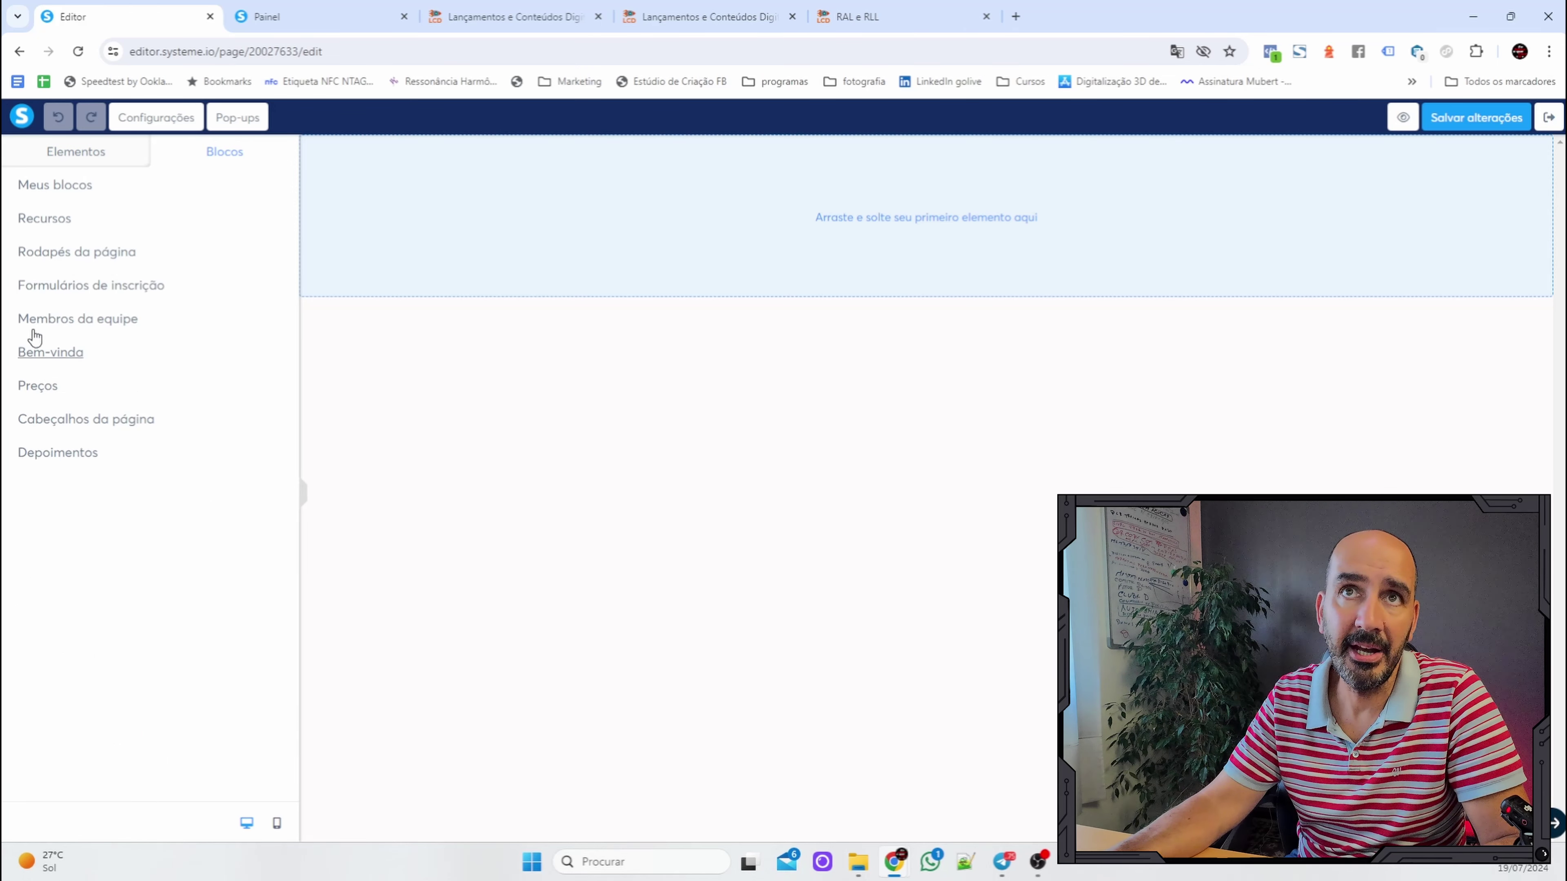
pyautogui.click(56, 287)
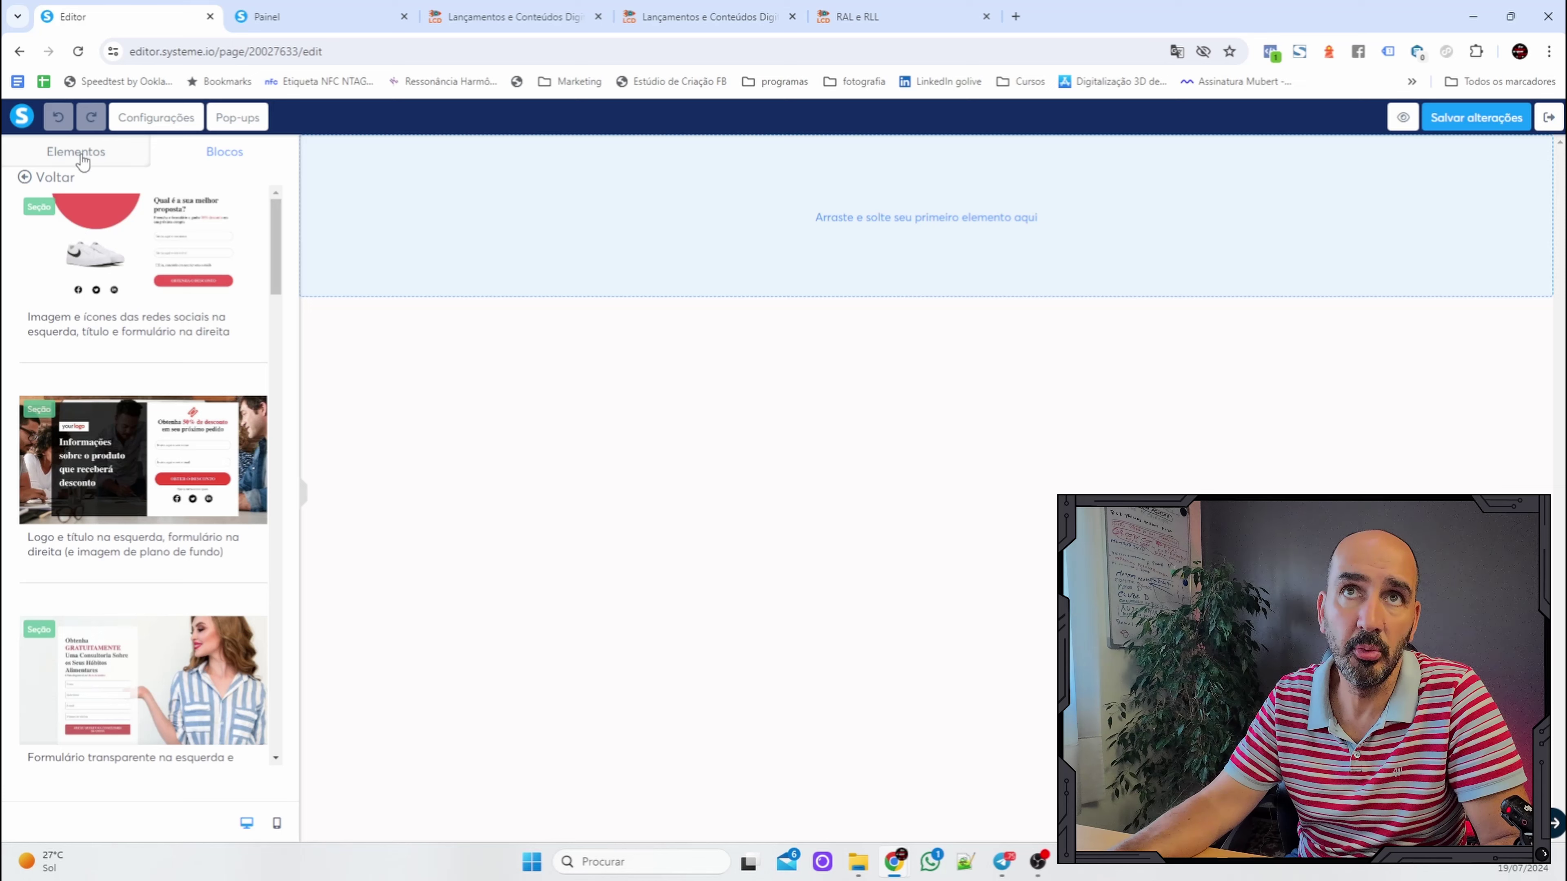
pyautogui.click(48, 178)
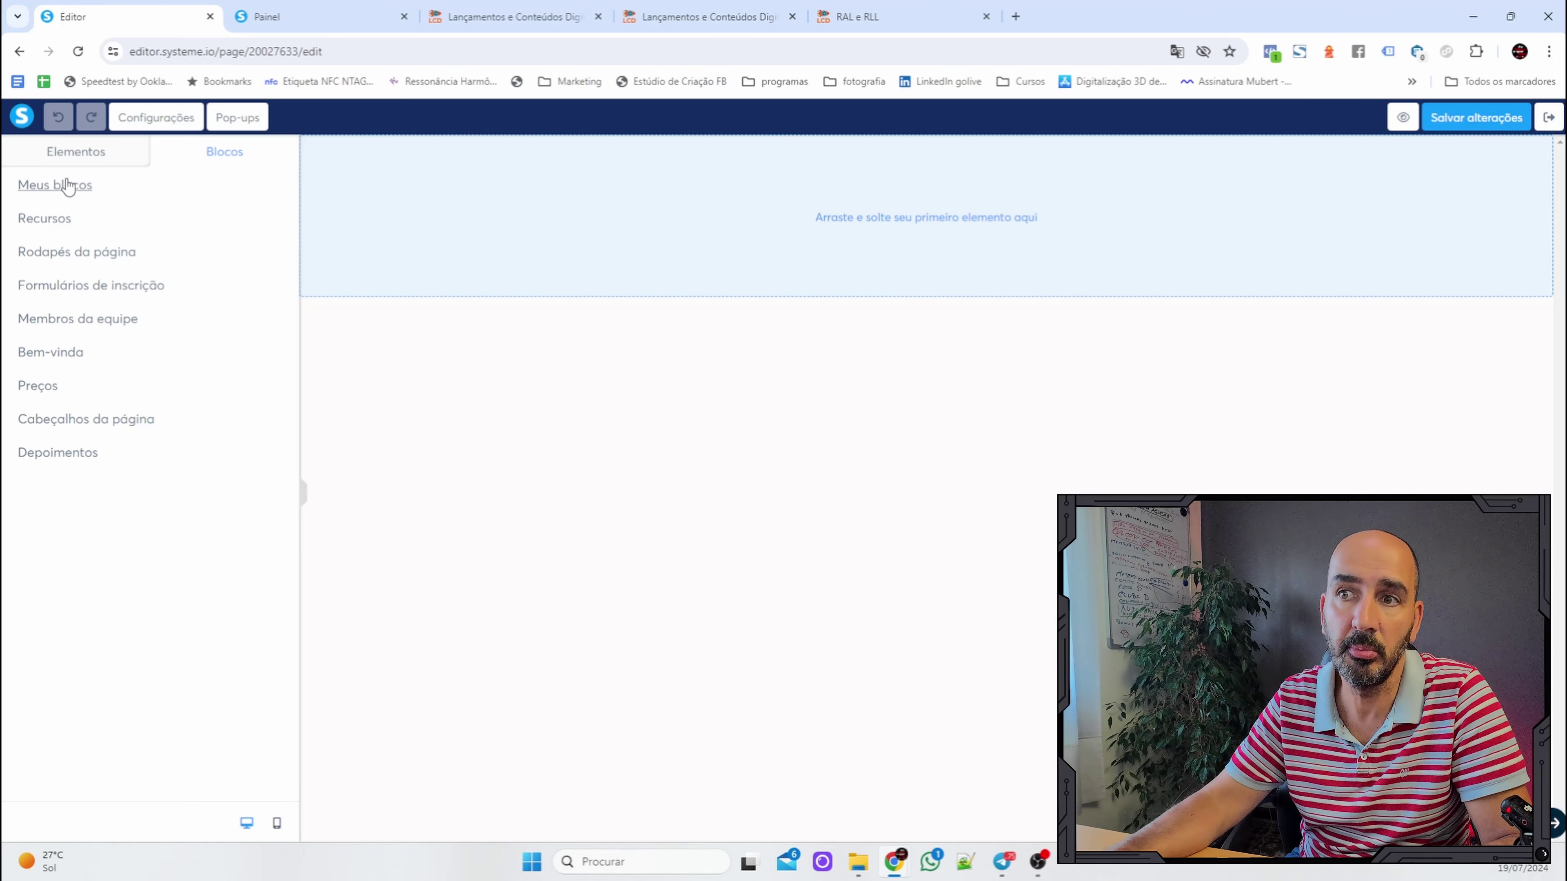
pyautogui.click(68, 192)
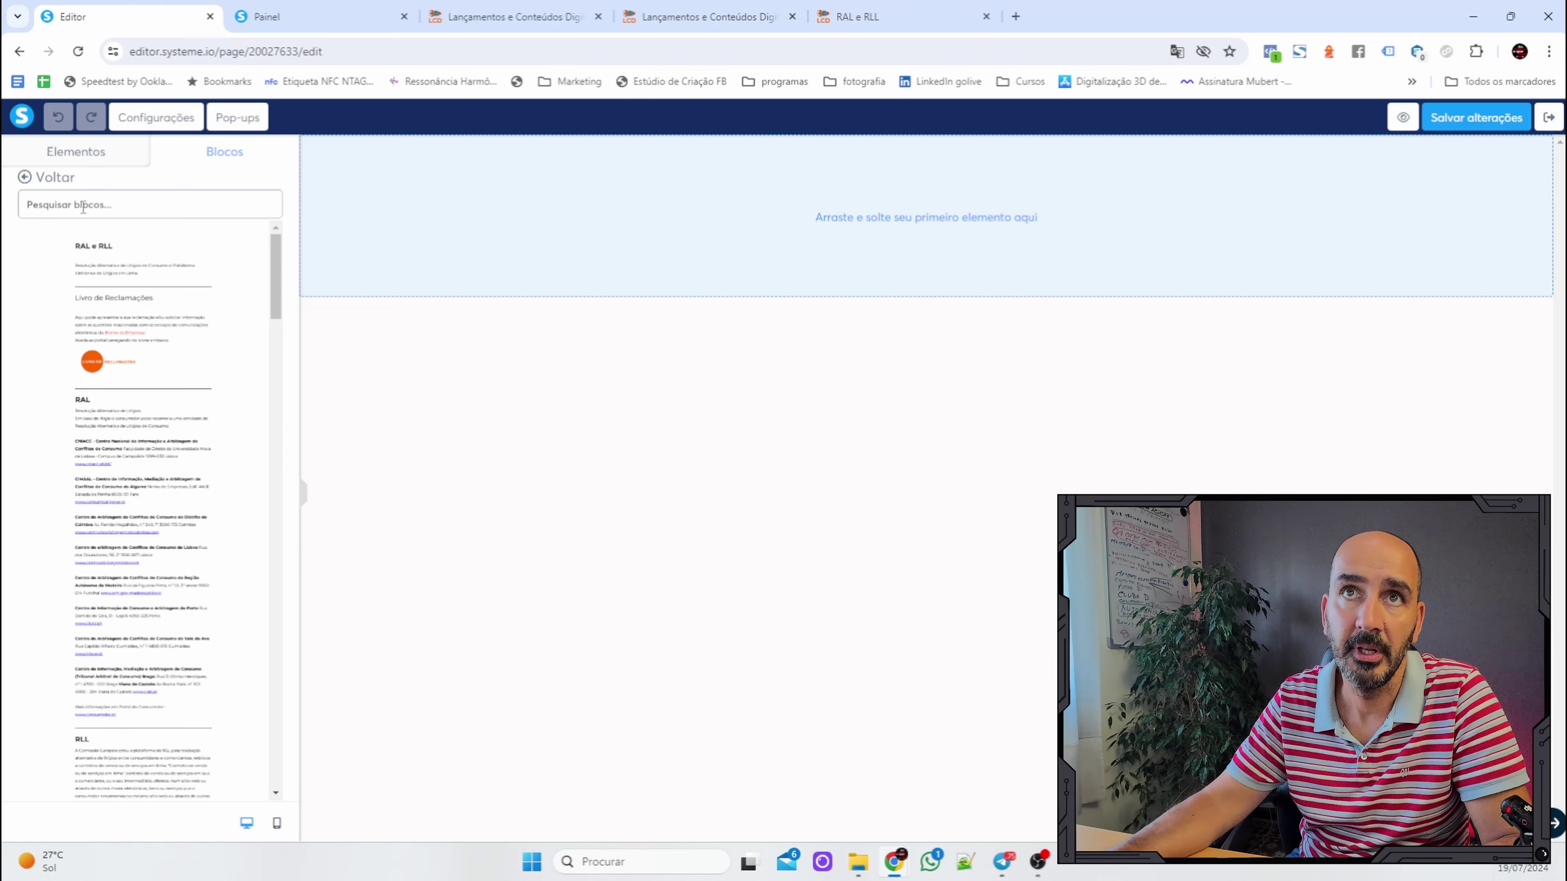
# Find the saved Política de Privacidade block and drag it onto the empty page.
pyautogui.scroll(-10, 132, 345)
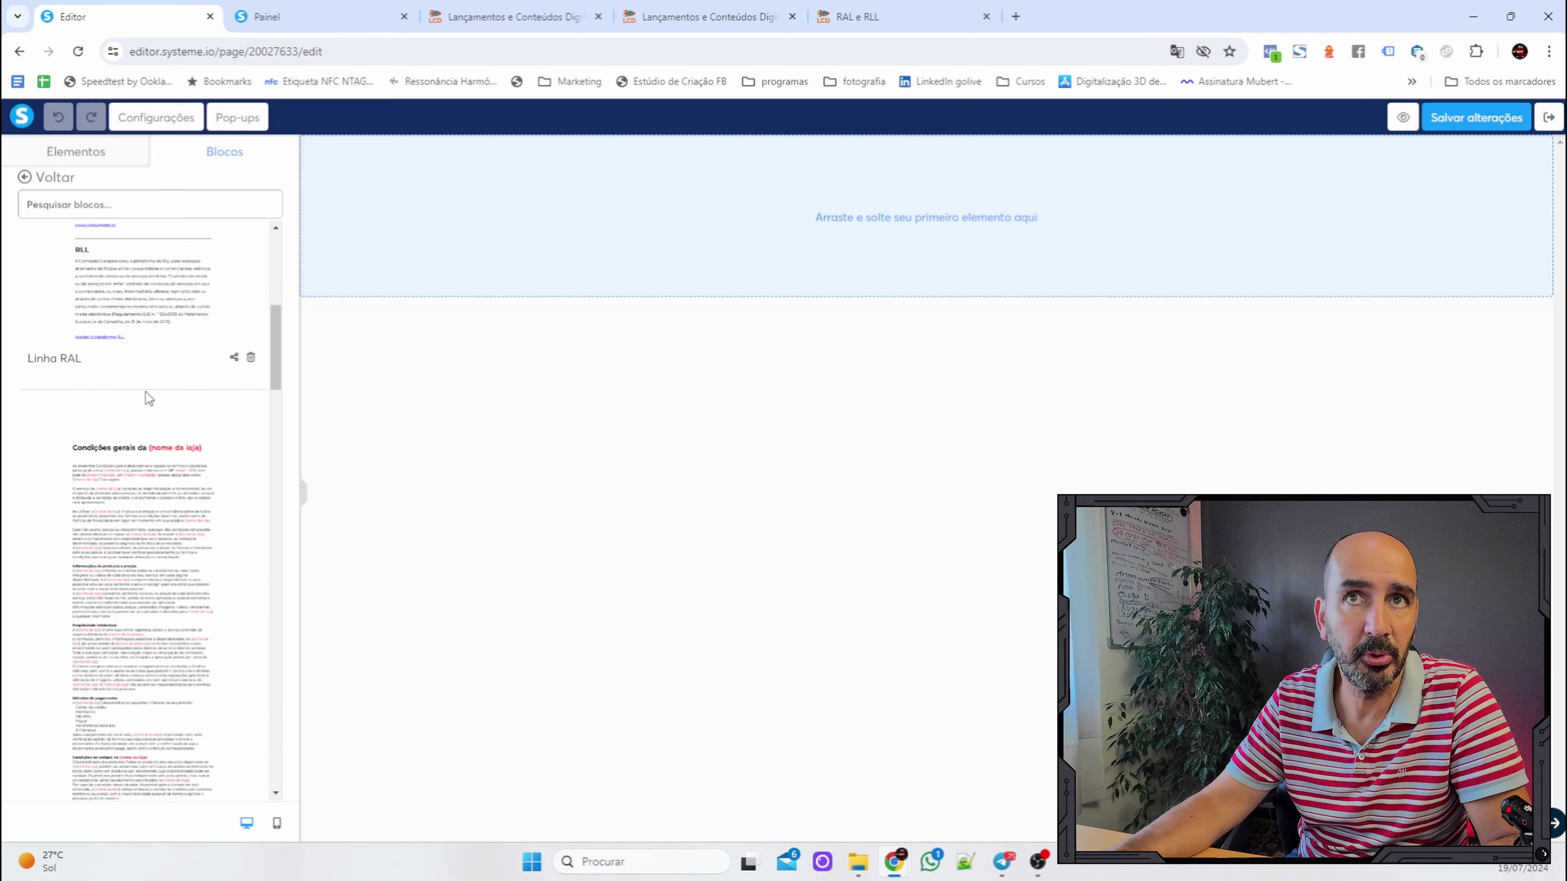
pyautogui.scroll(-10, 150, 421)
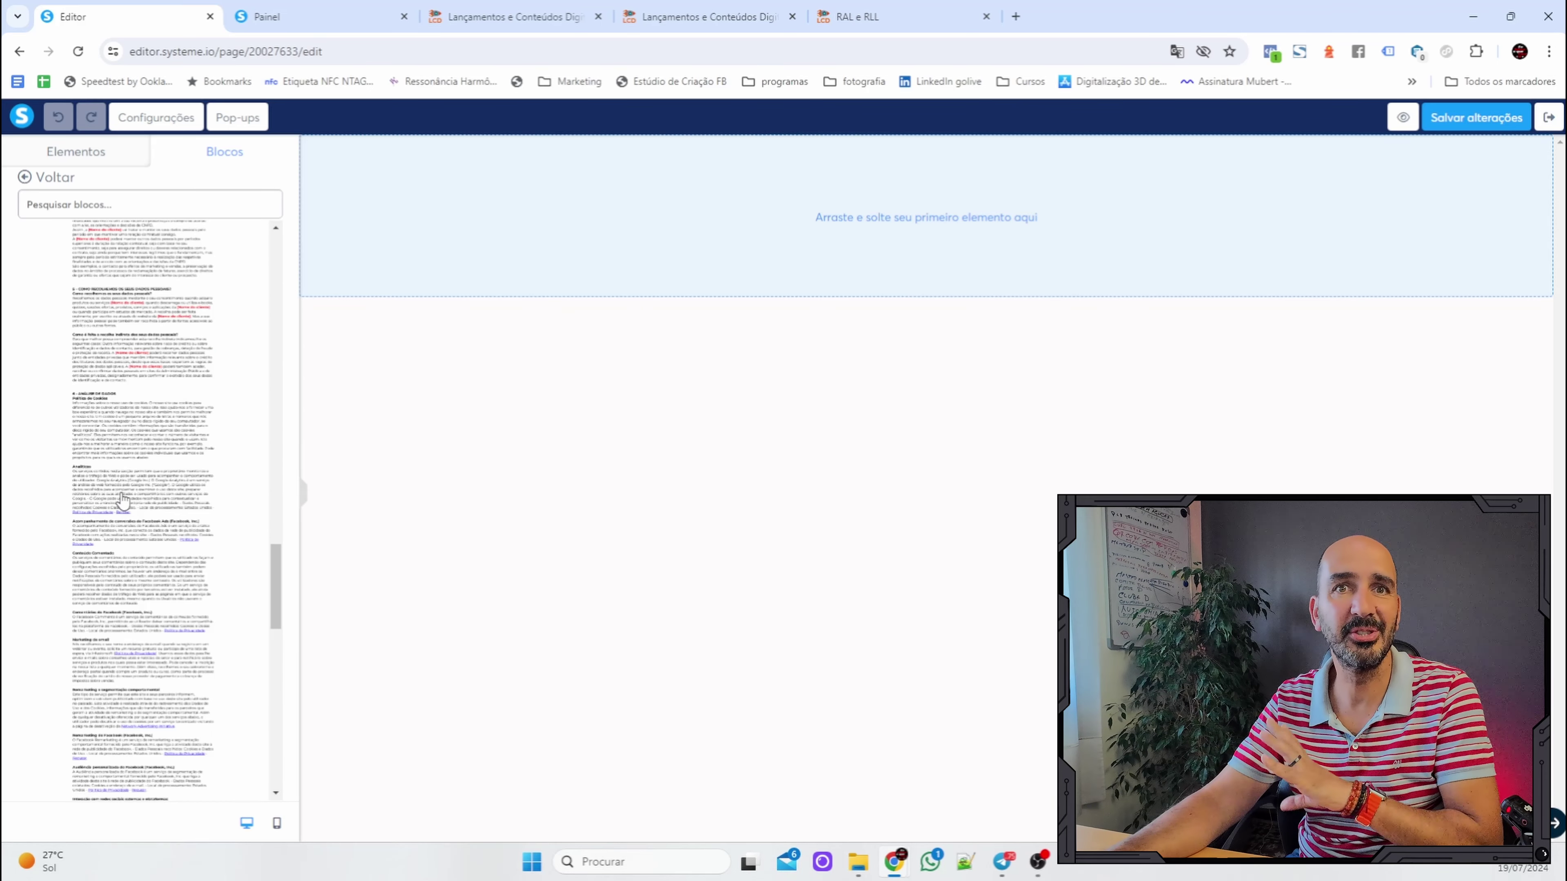
pyautogui.scroll(10, 123, 501)
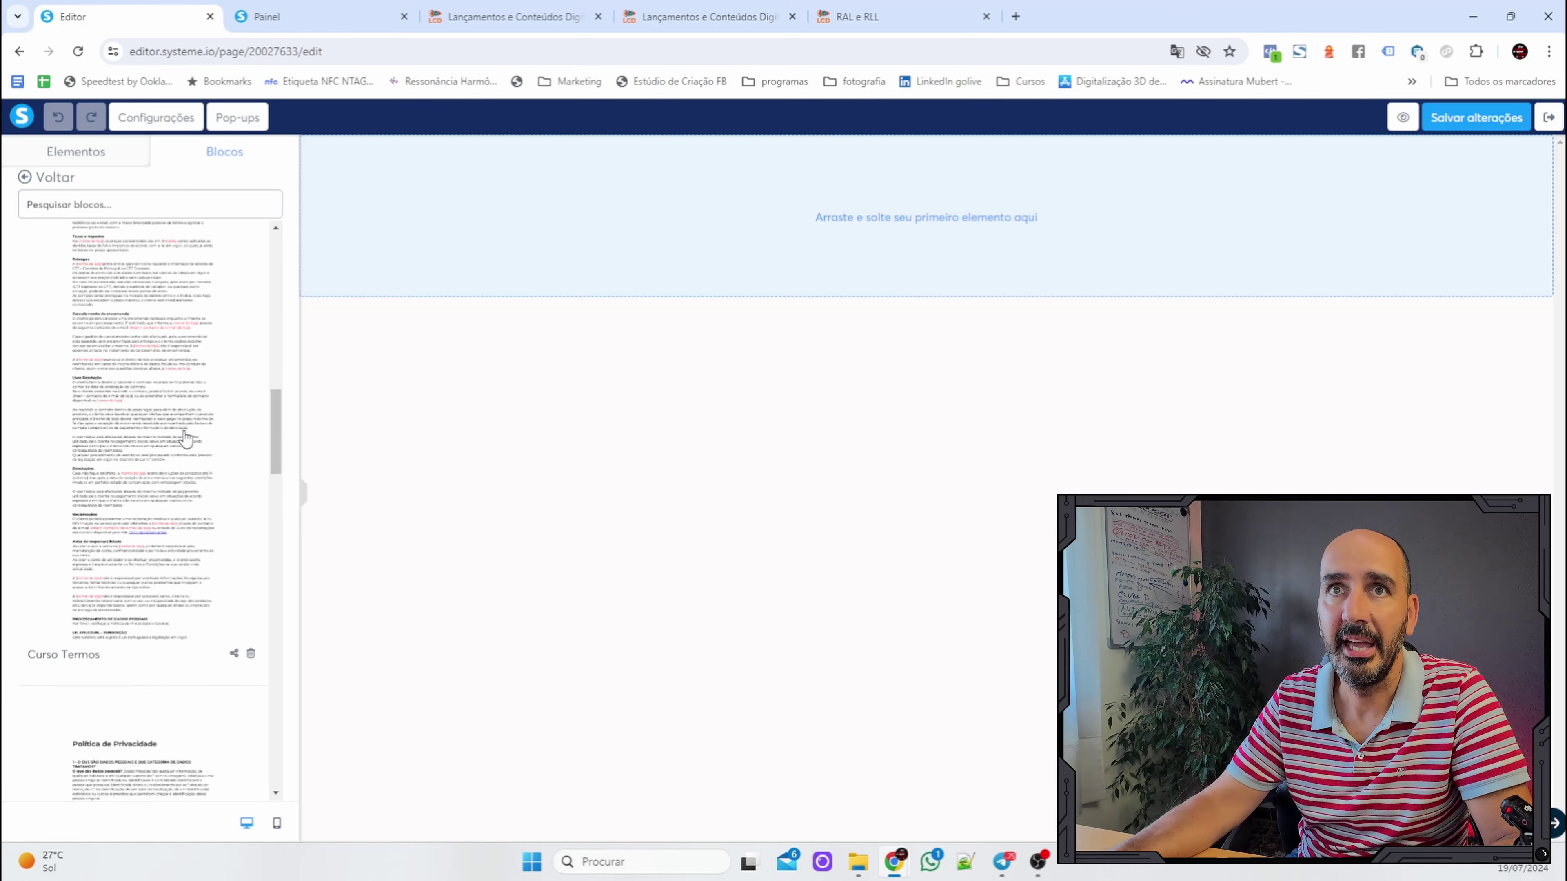
pyautogui.scroll(-3, 185, 439)
pyautogui.scroll(10, 185, 440)
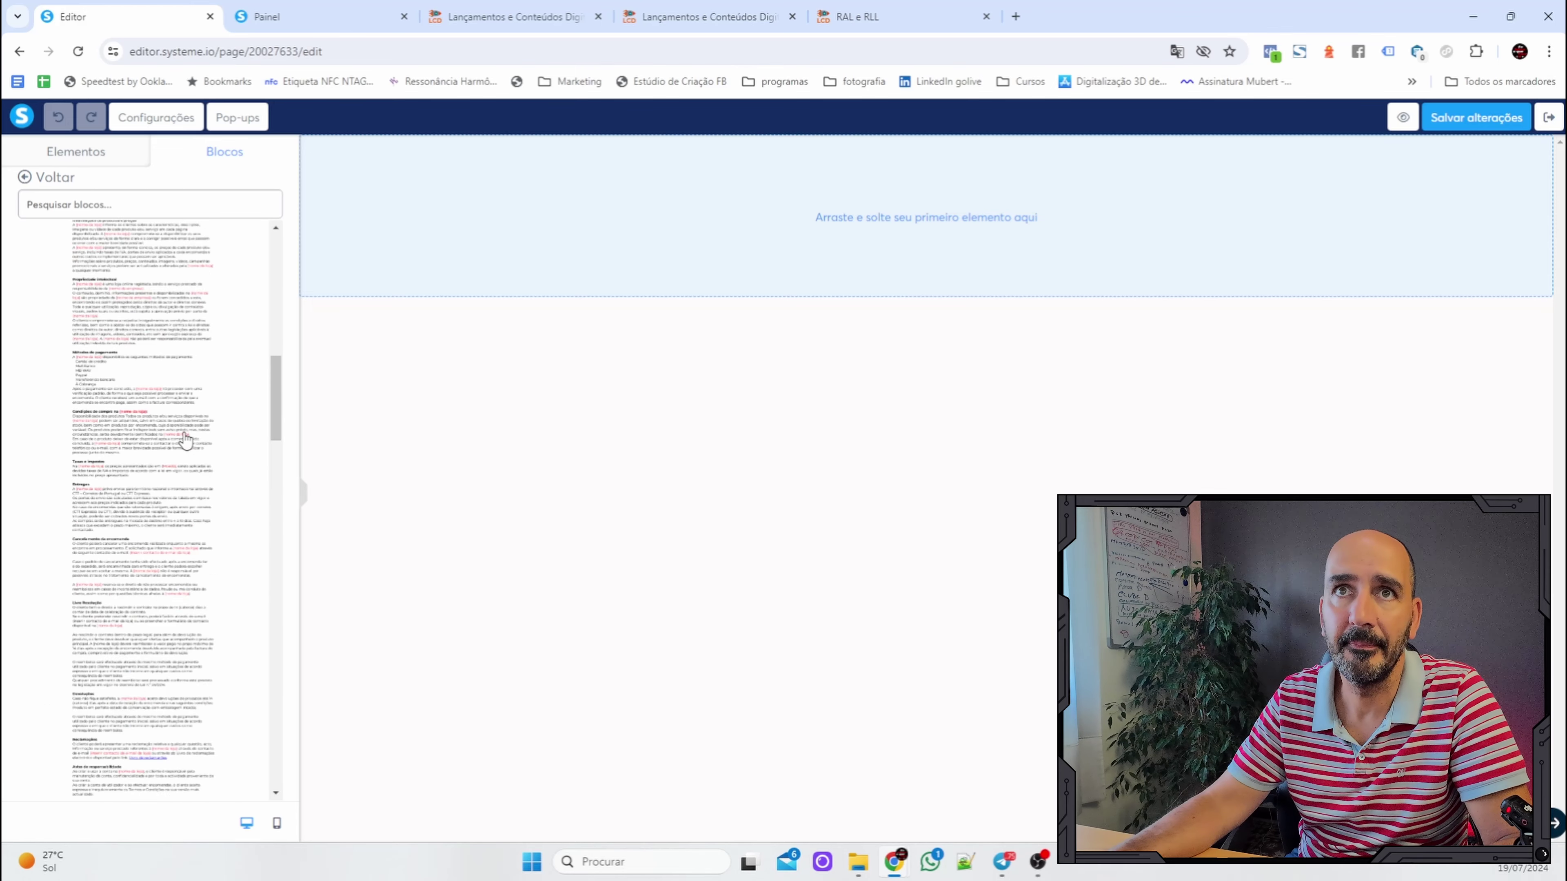
pyautogui.scroll(-8, 185, 439)
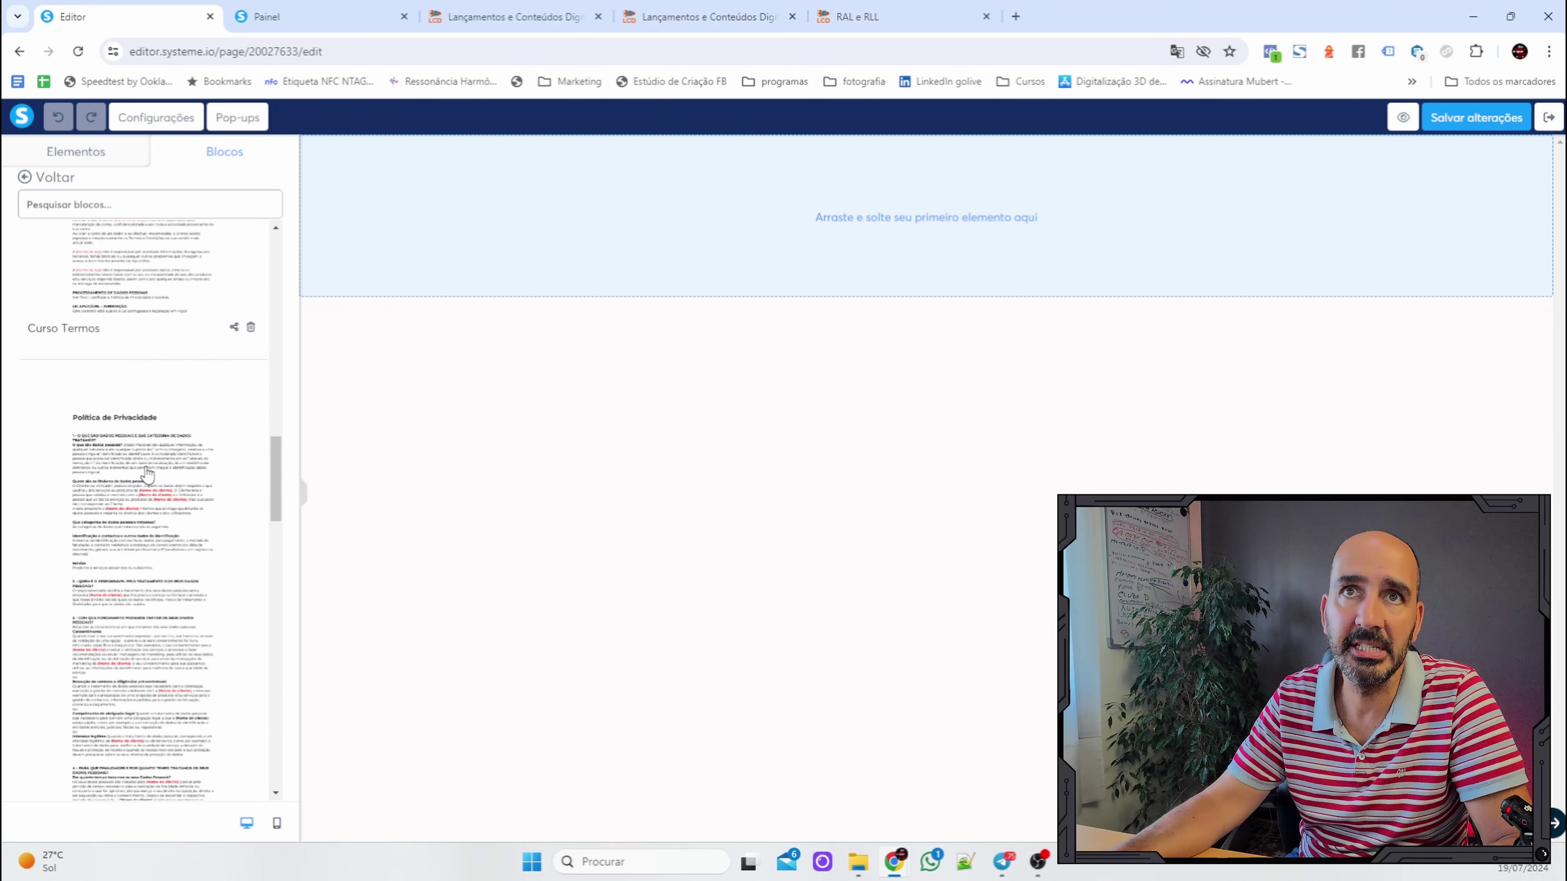
pyautogui.scroll(-2, 127, 432)
pyautogui.scroll(-10, 129, 458)
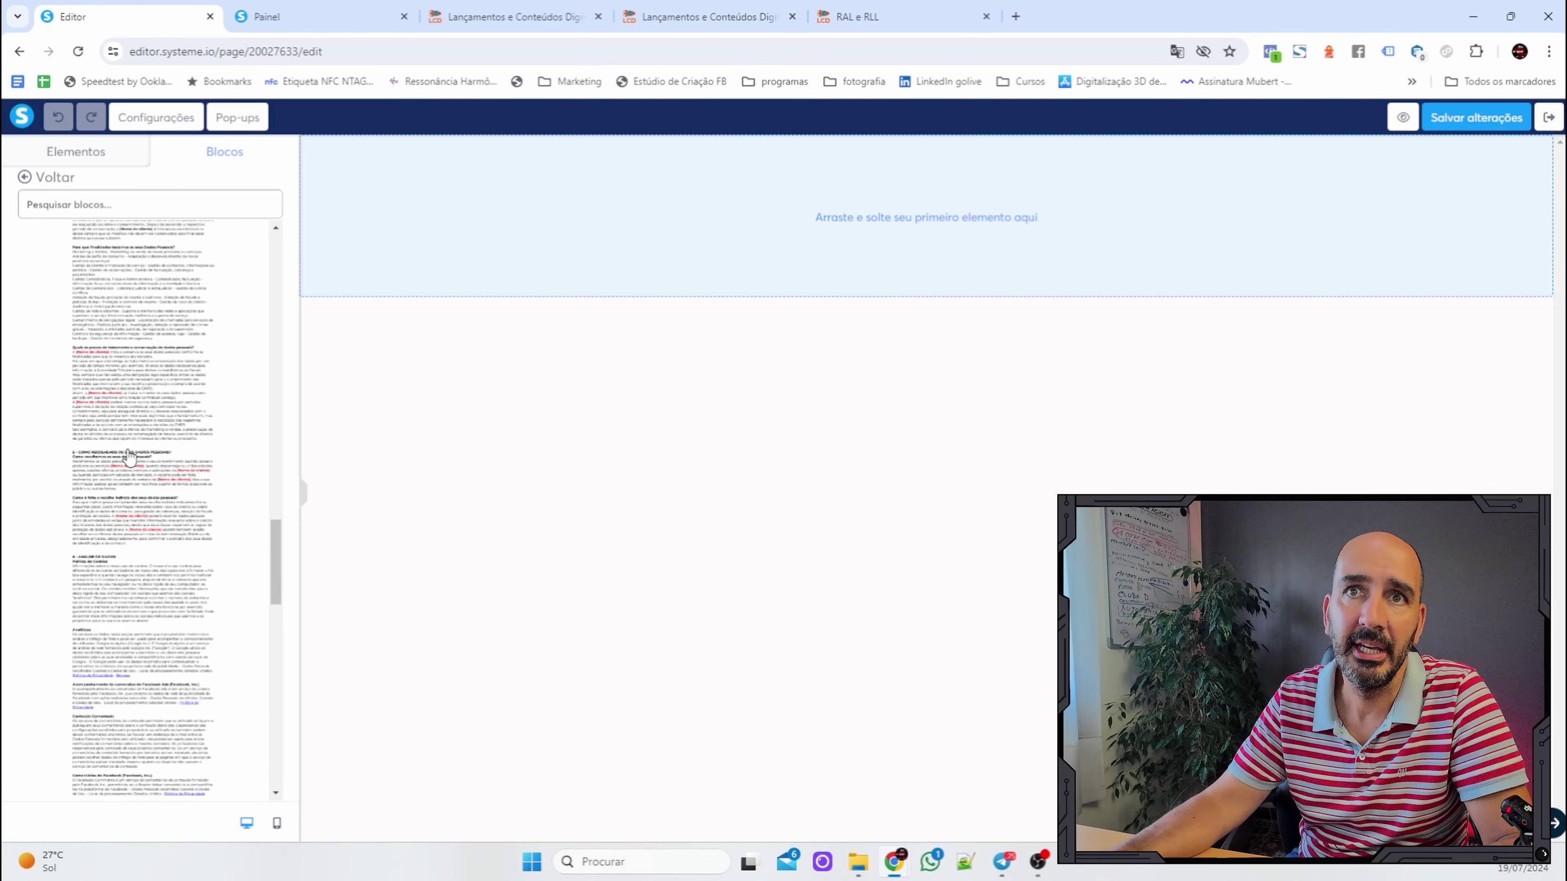
pyautogui.scroll(-5, 162, 617)
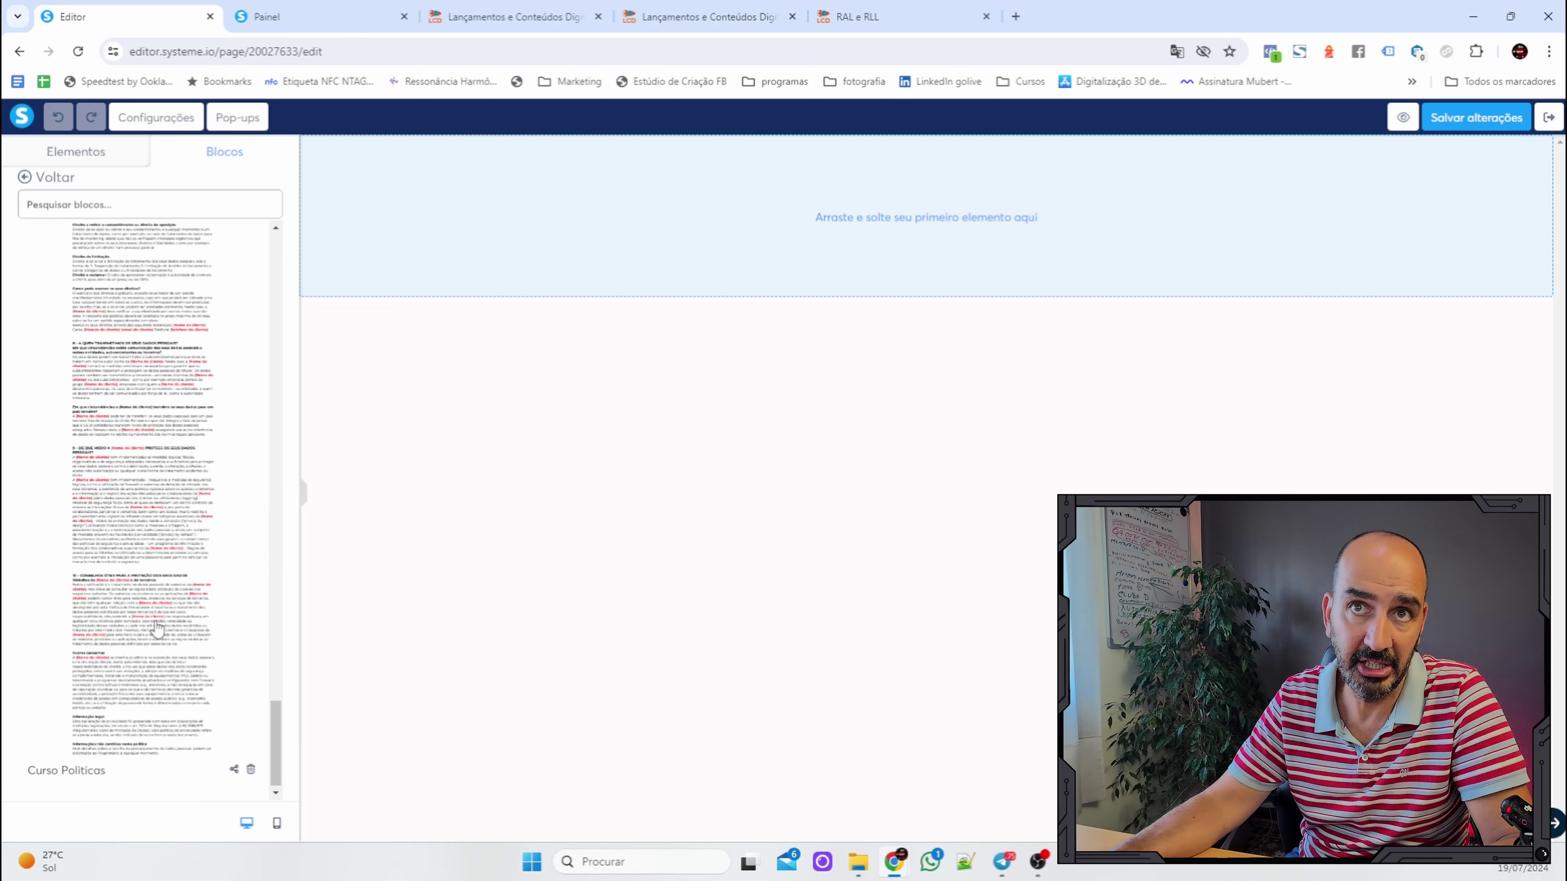
pyautogui.scroll(15, 166, 634)
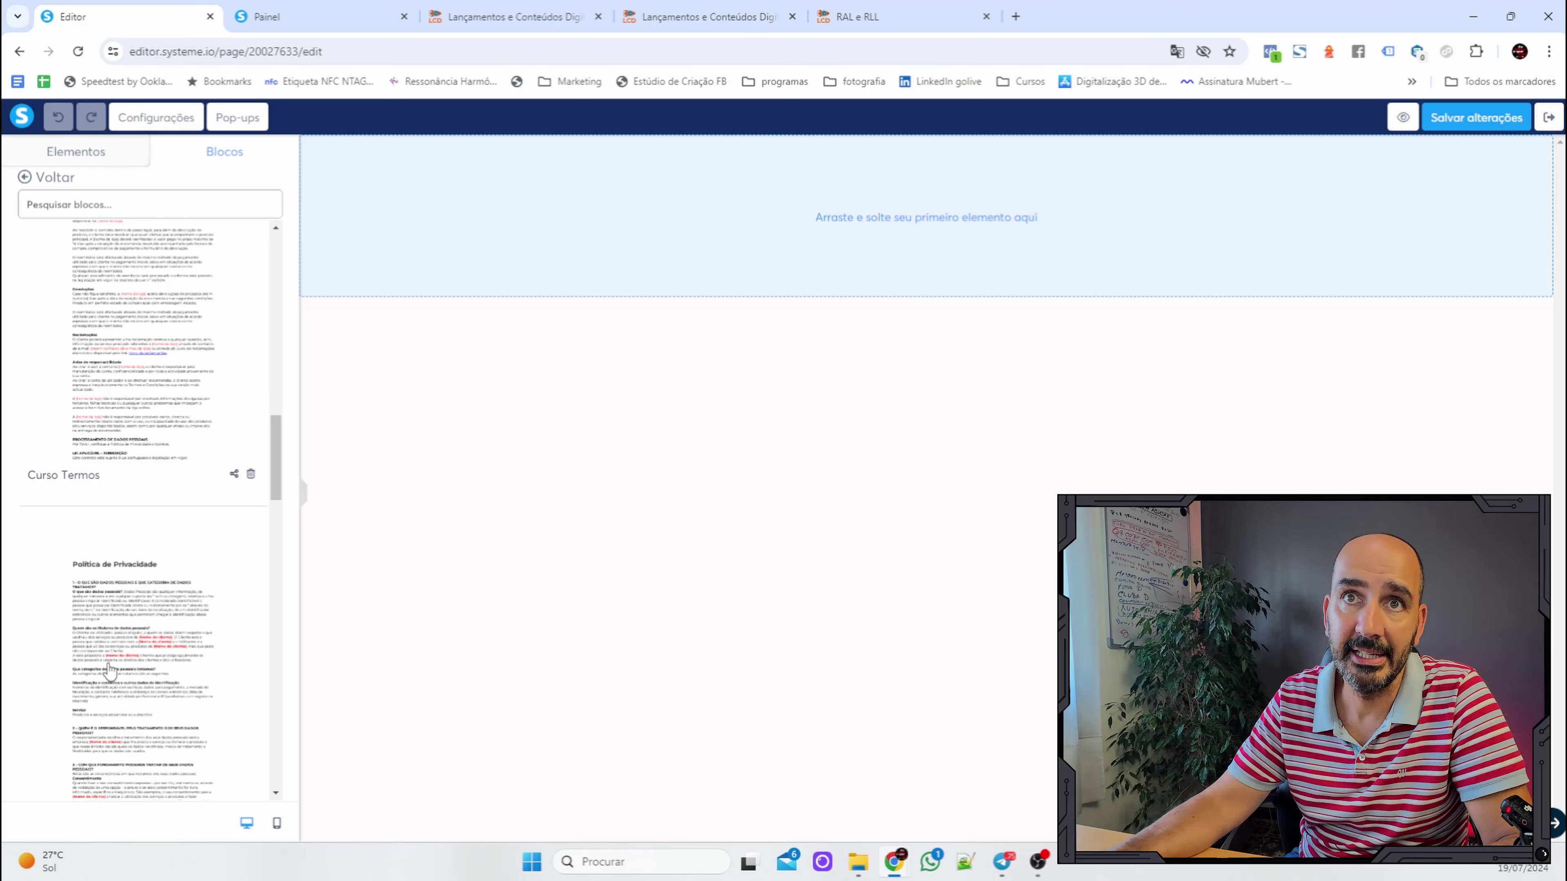
pyautogui.moveTo(121, 665); pyautogui.dragTo(906, 217)
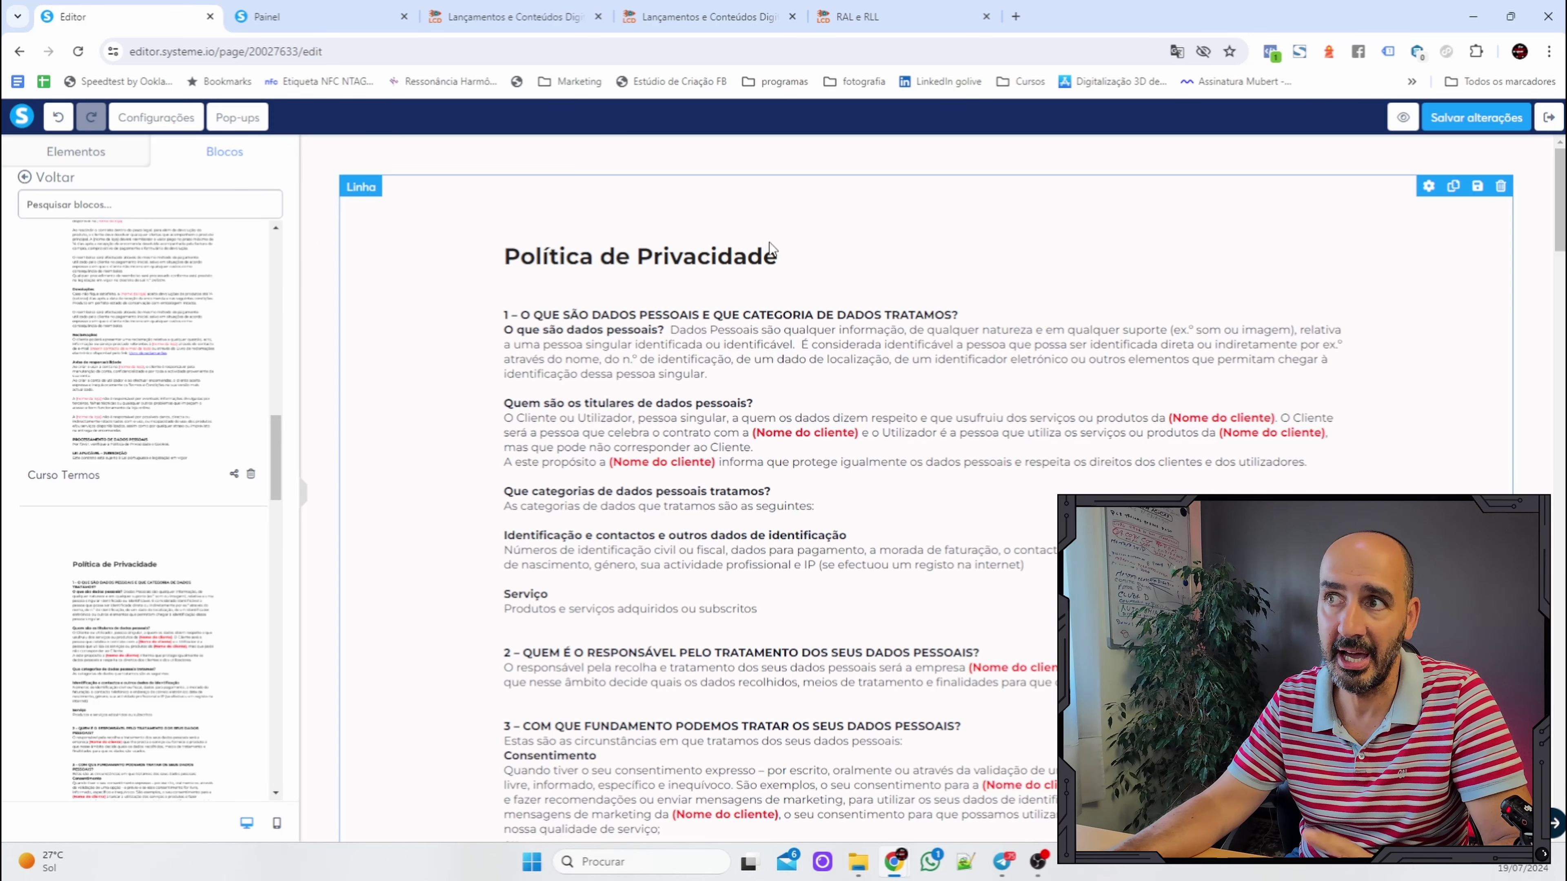
# Give the Política de Privacidade section a white (FFFFFF) background after briefly trying yellow.
pyautogui.scroll(-1, 768, 242)
pyautogui.scroll(1, 771, 250)
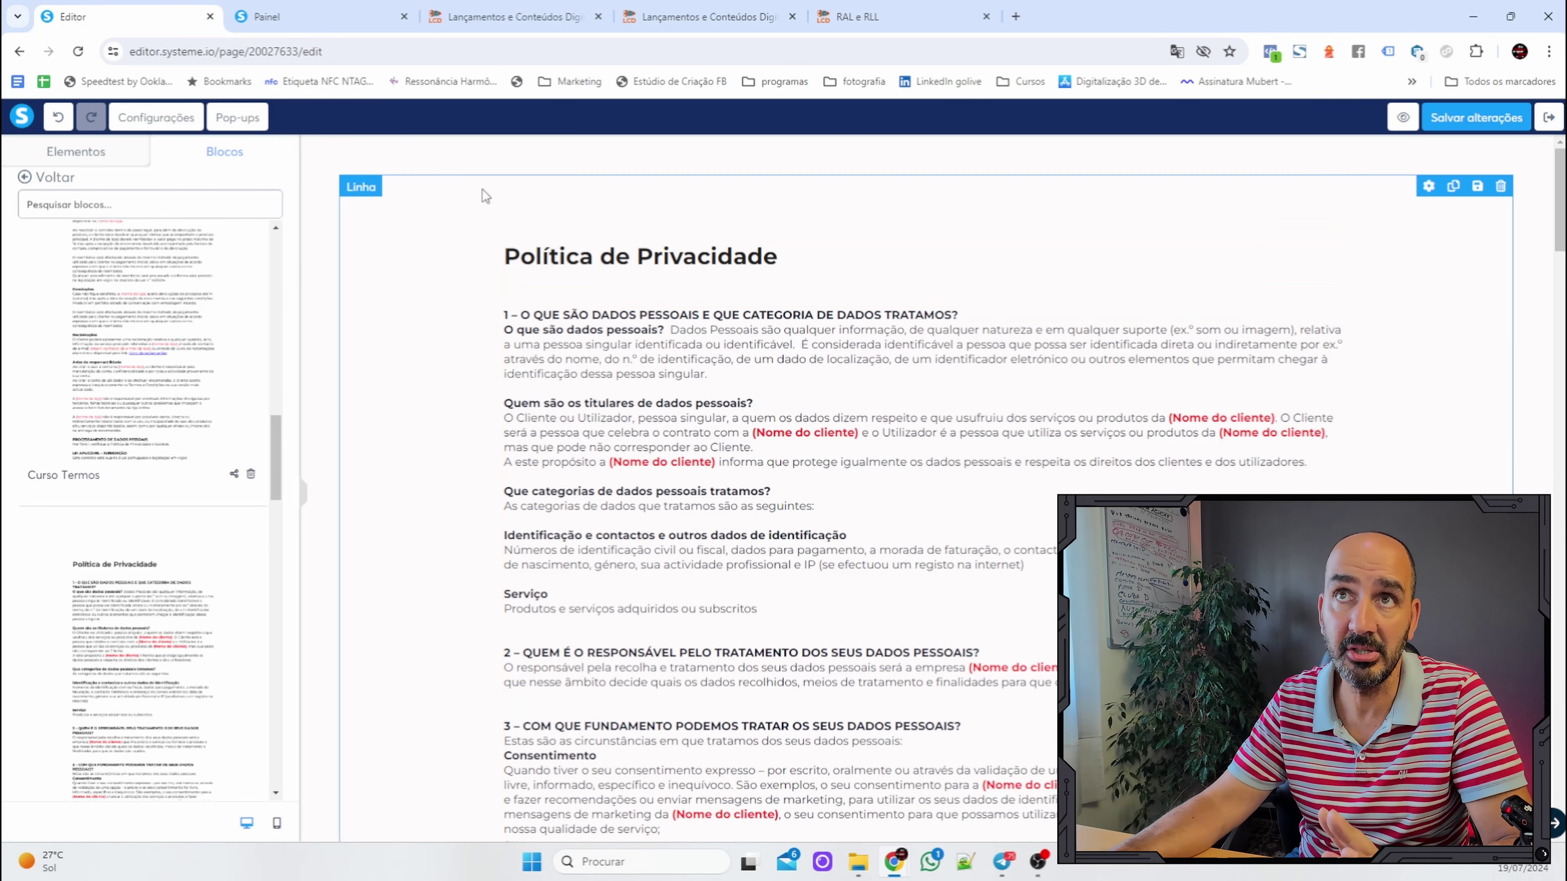
pyautogui.click(444, 164)
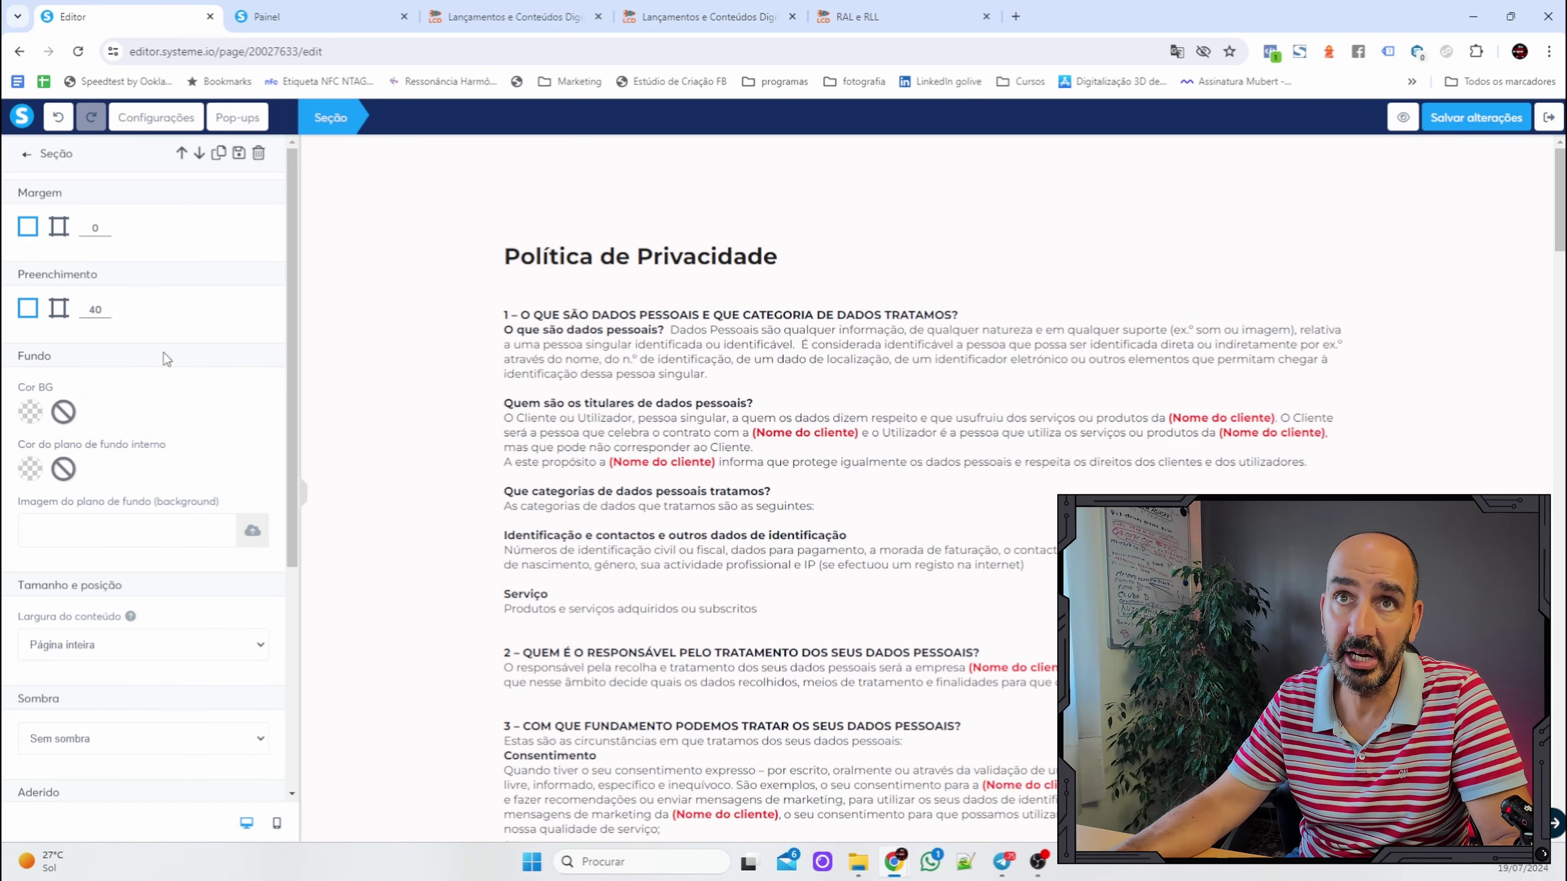
pyautogui.click(29, 417)
pyautogui.click(136, 484)
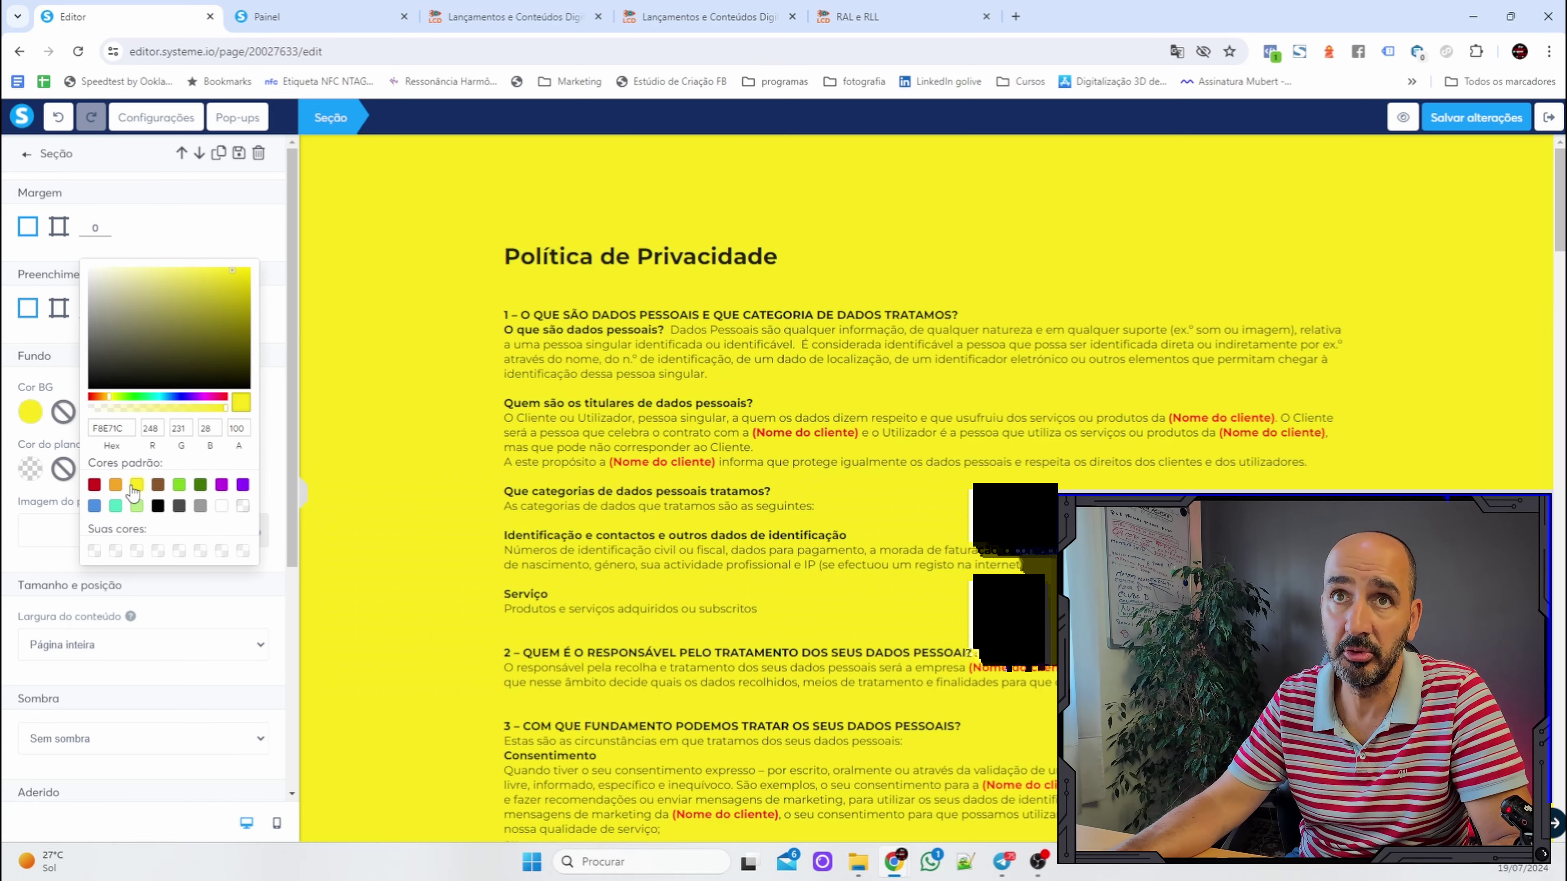
pyautogui.click(222, 507)
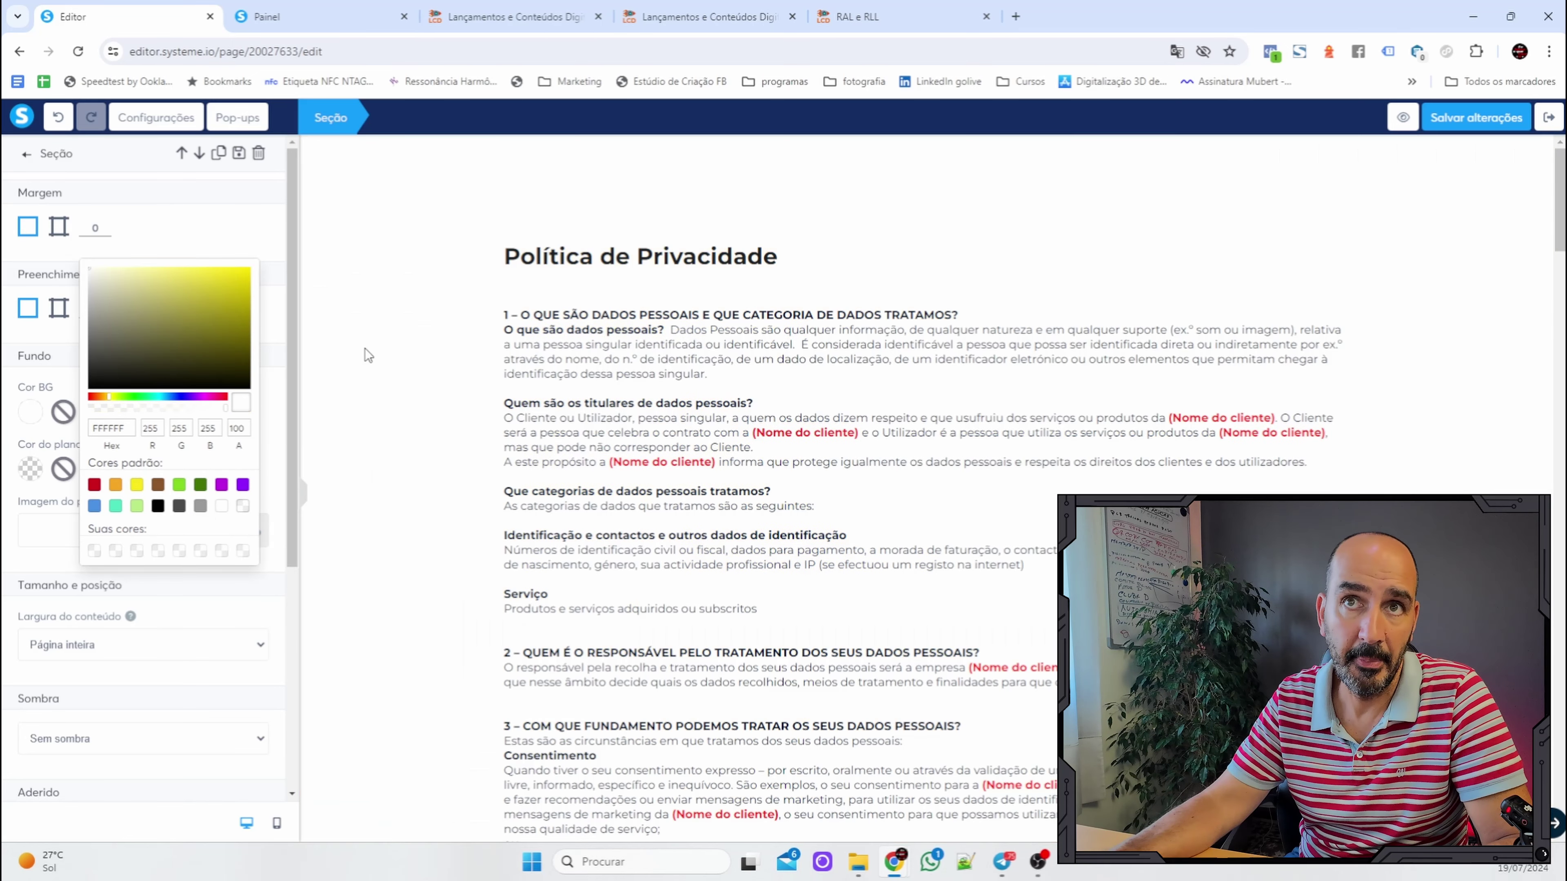
pyautogui.click(378, 347)
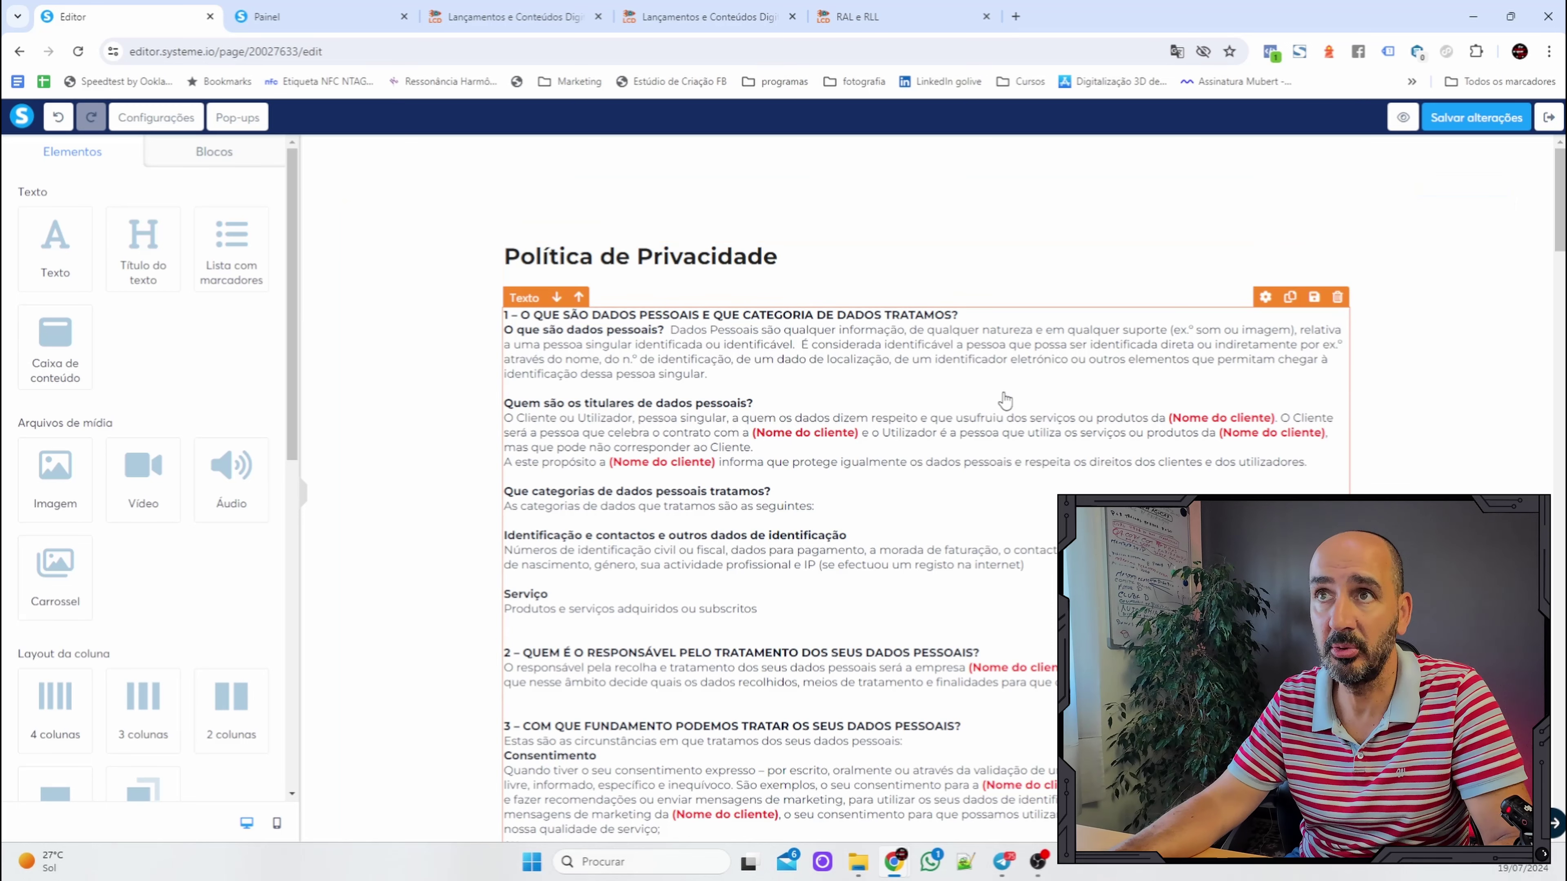
# Replace the first (Nome do cliente) placeholder with the client's name and make it dark.
pyautogui.click(794, 433)
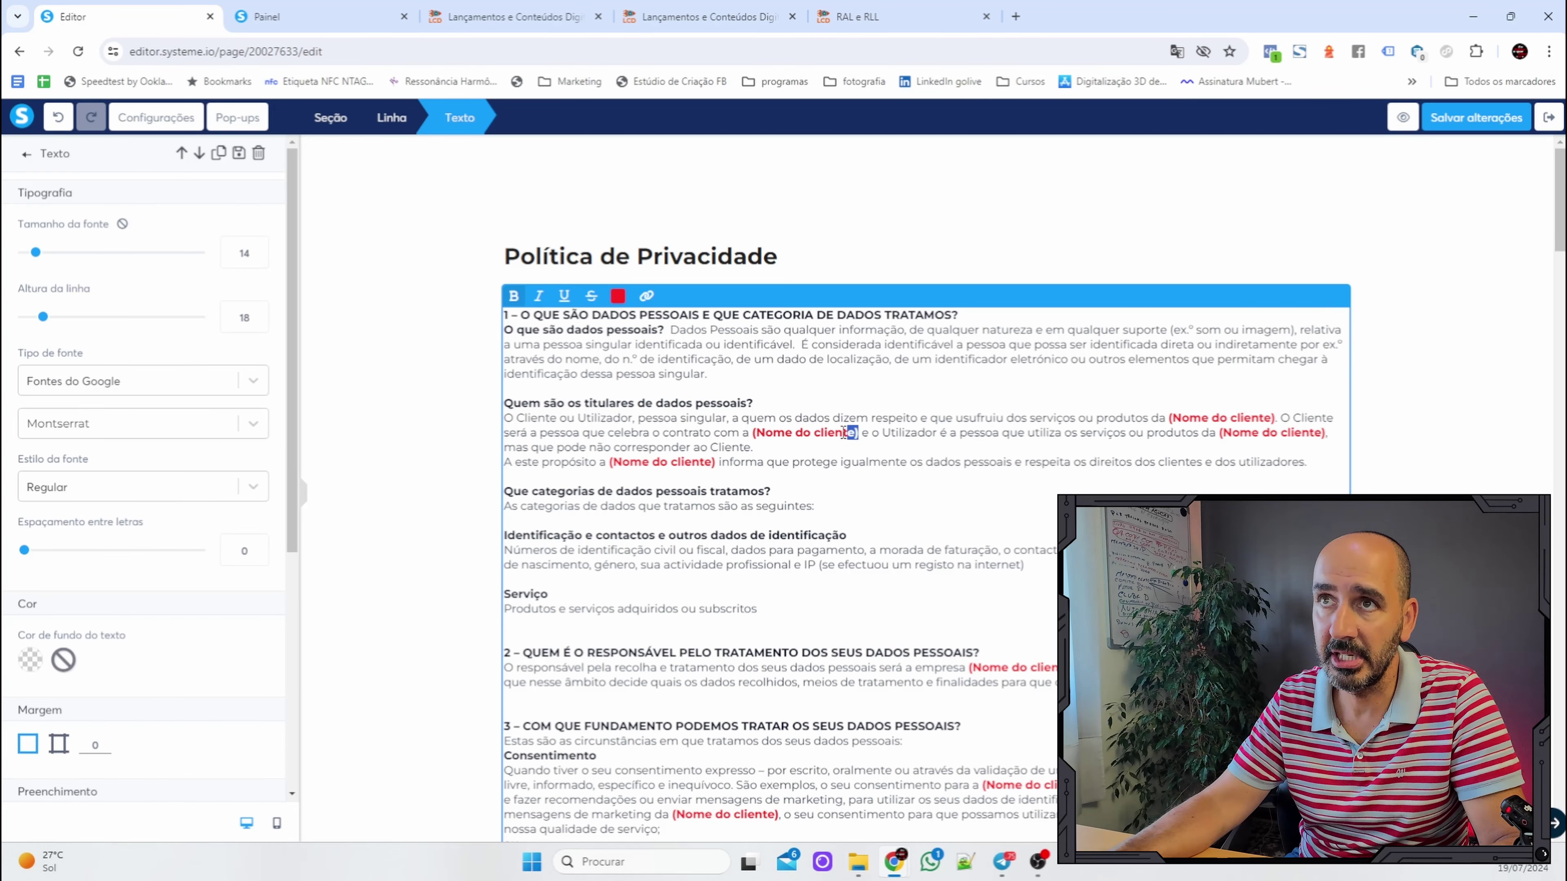
pyautogui.moveTo(844, 433); pyautogui.dragTo(762, 428)
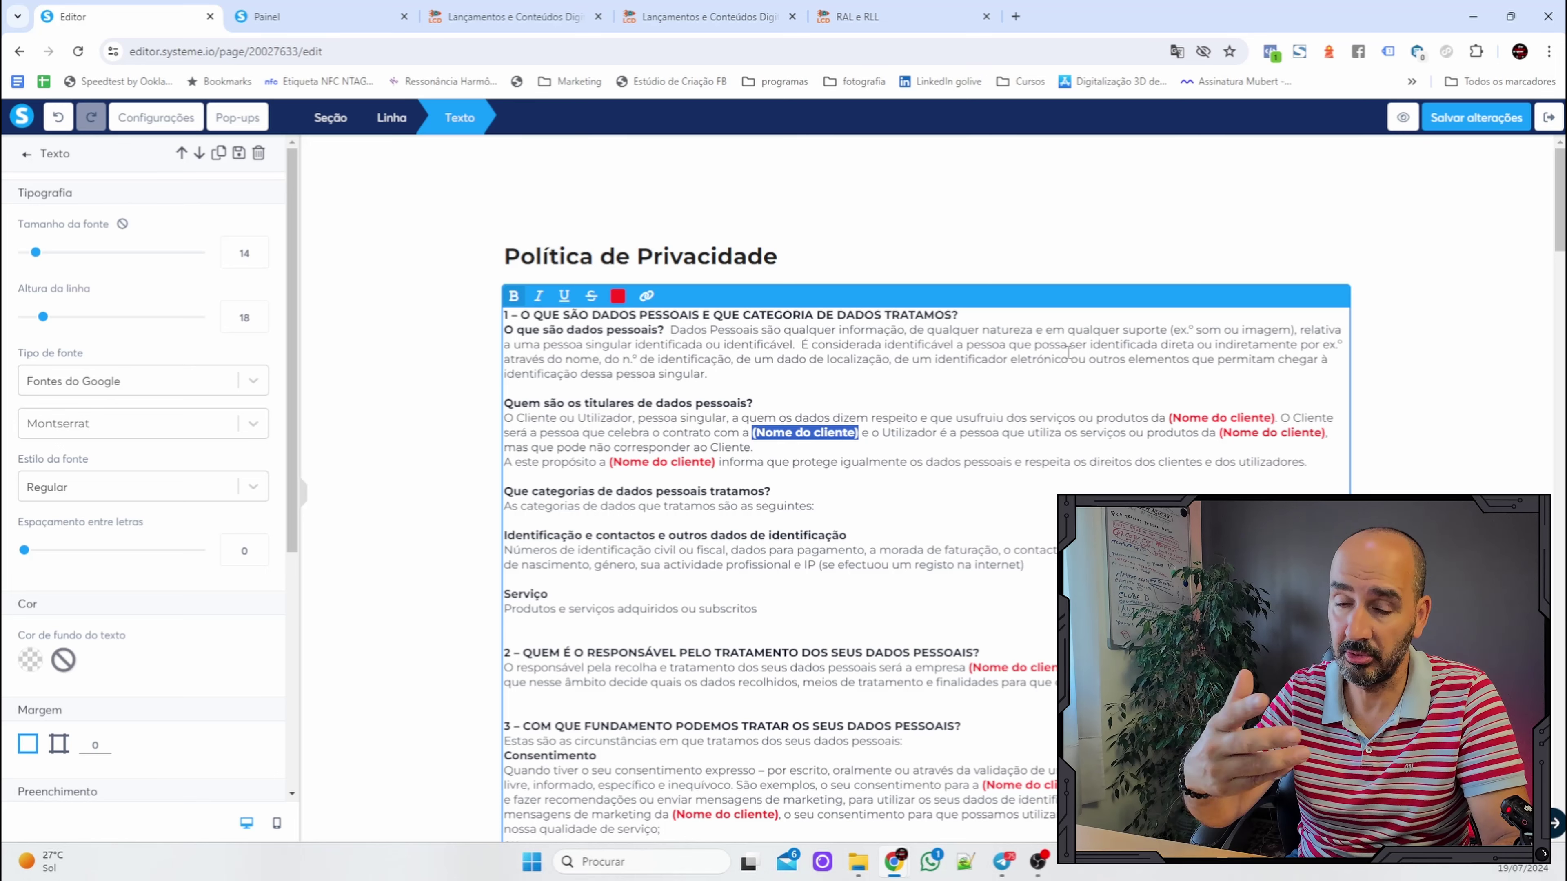
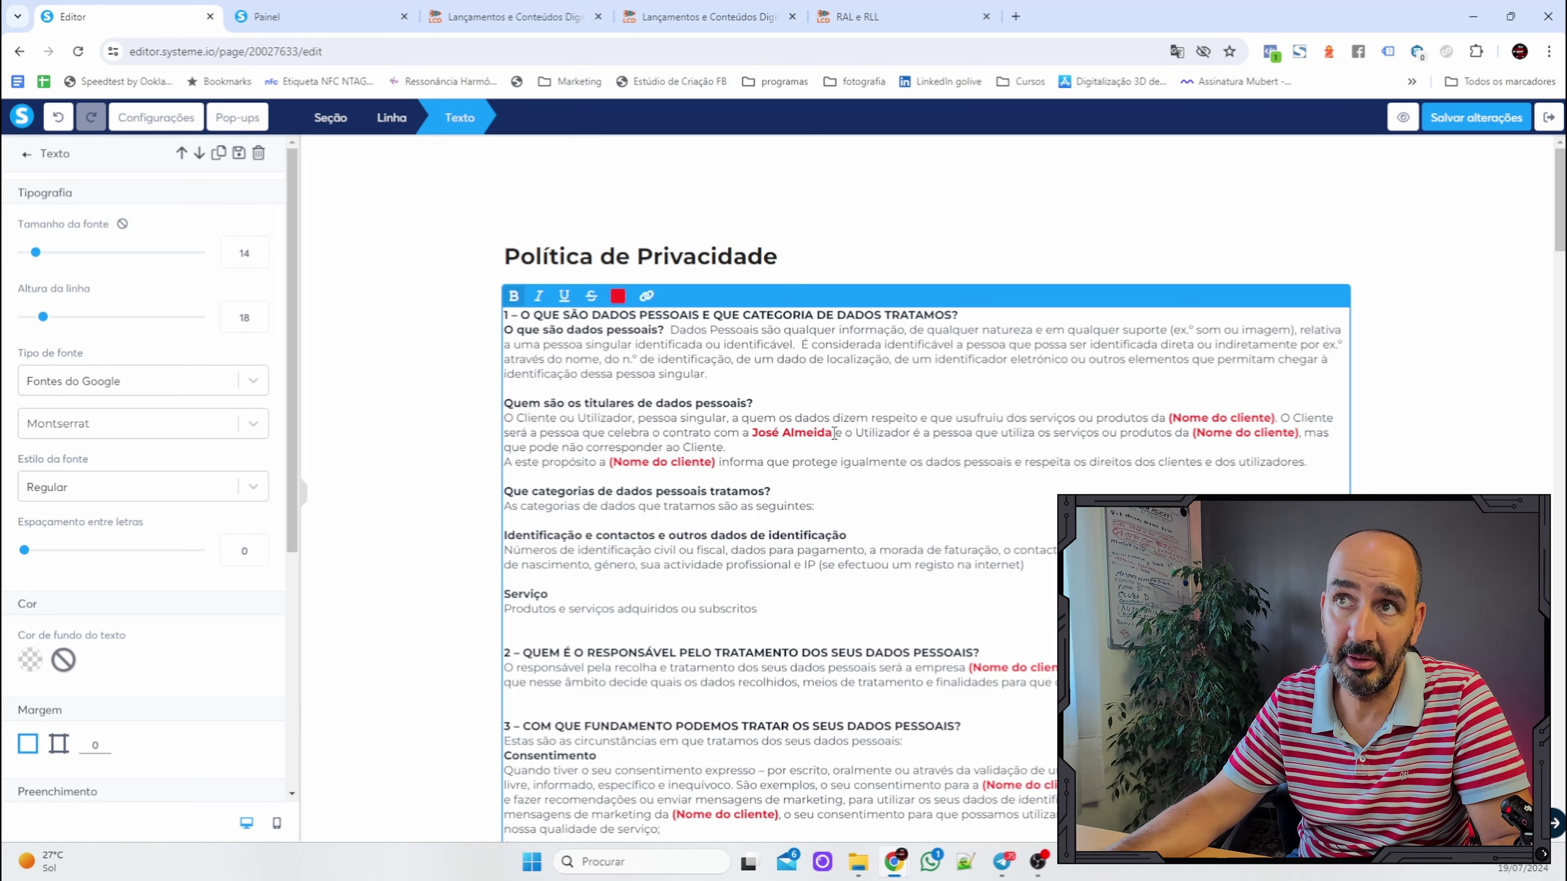
pyautogui.moveTo(833, 433); pyautogui.dragTo(748, 432)
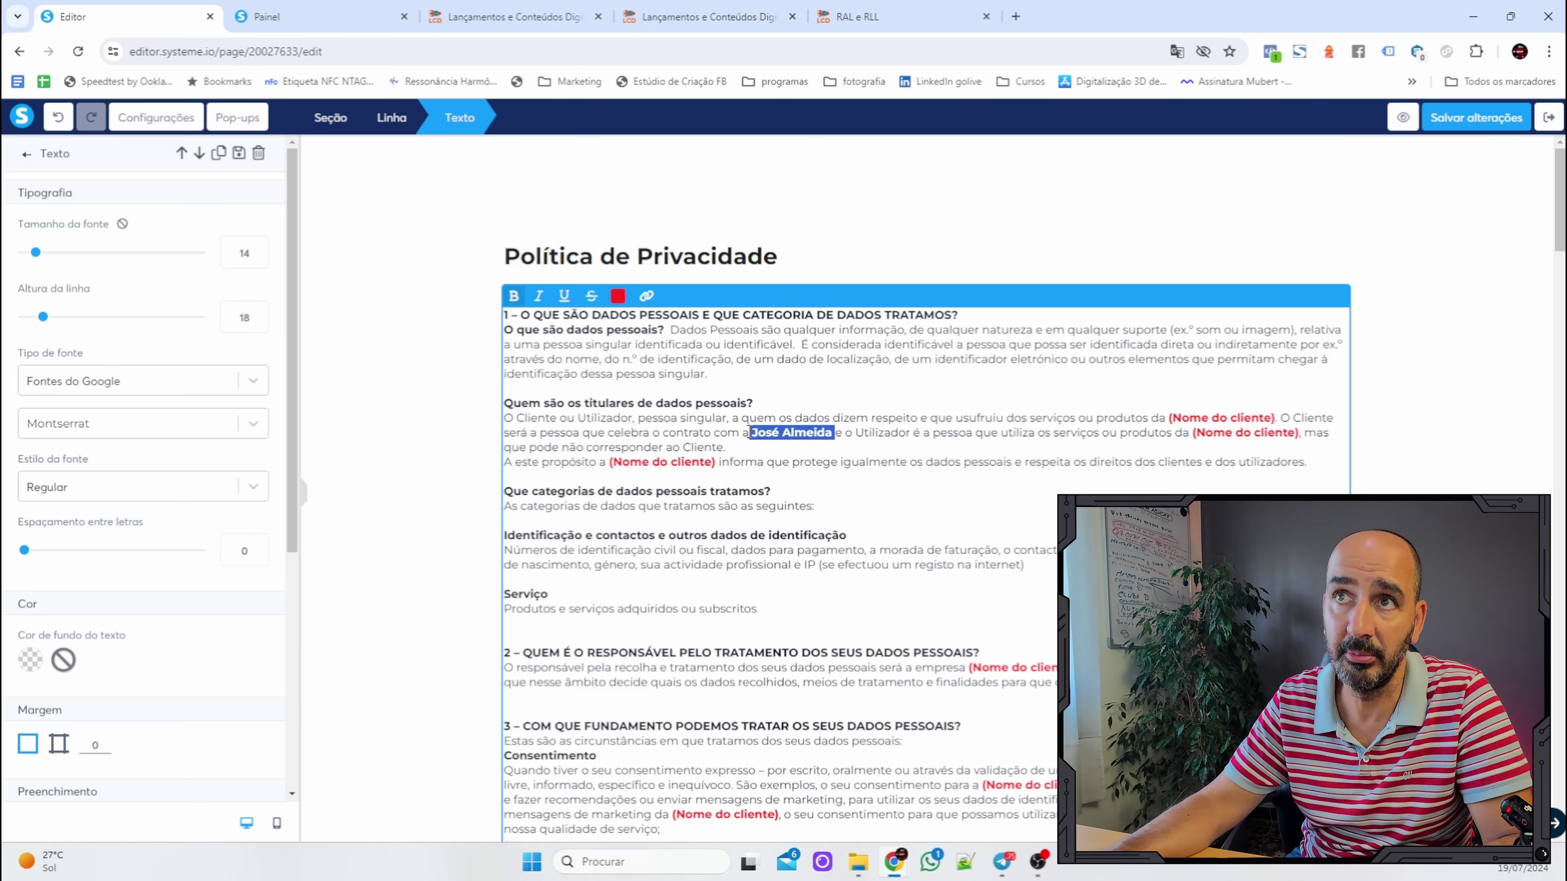
pyautogui.click(617, 296)
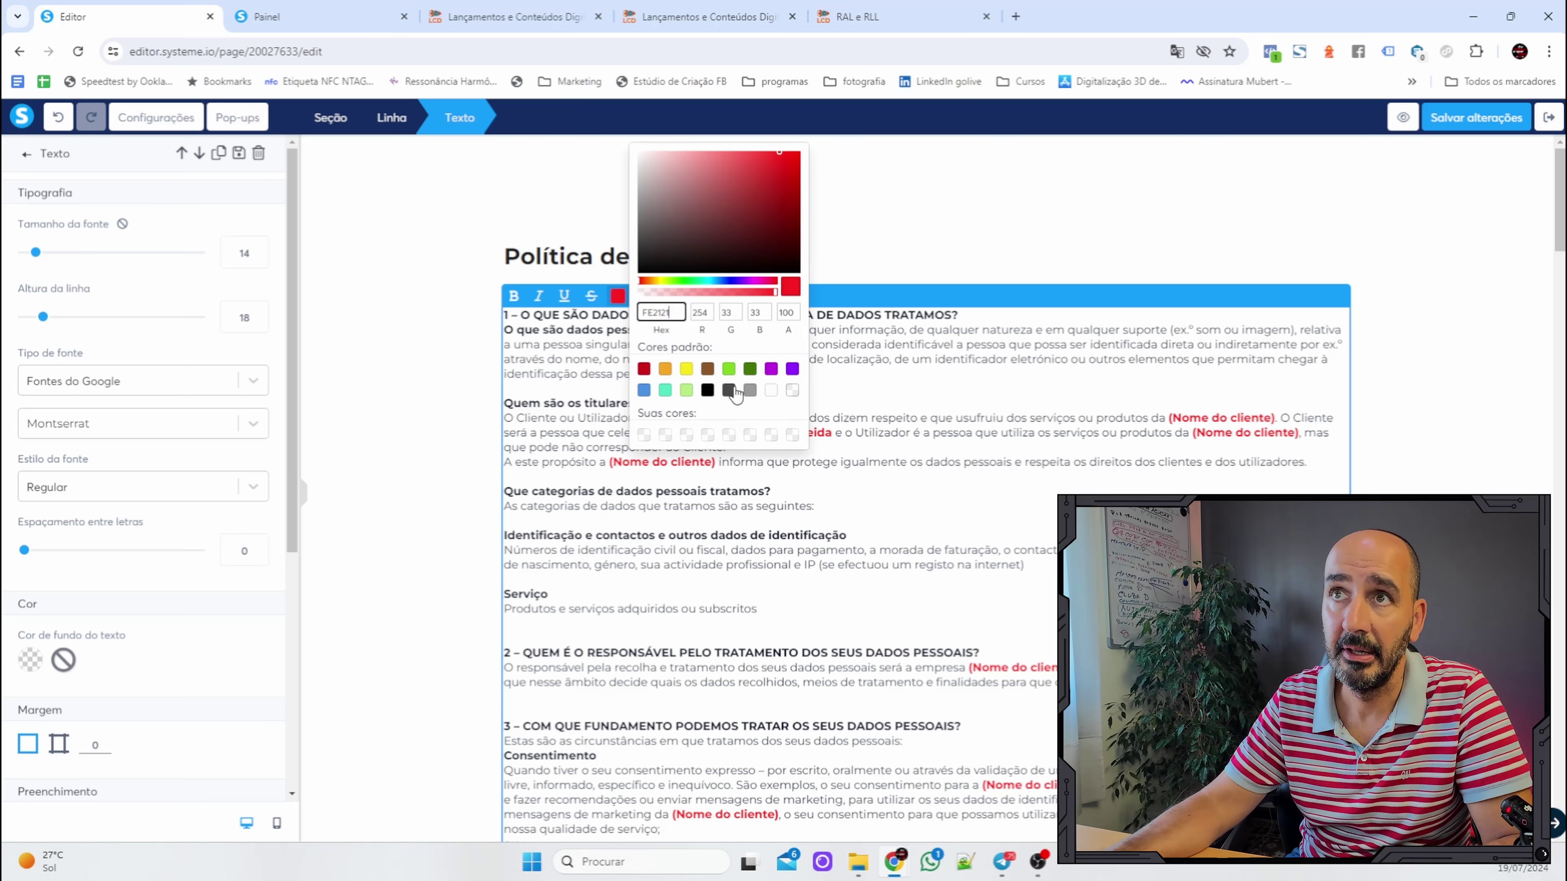
pyautogui.click(729, 390)
pyautogui.click(829, 438)
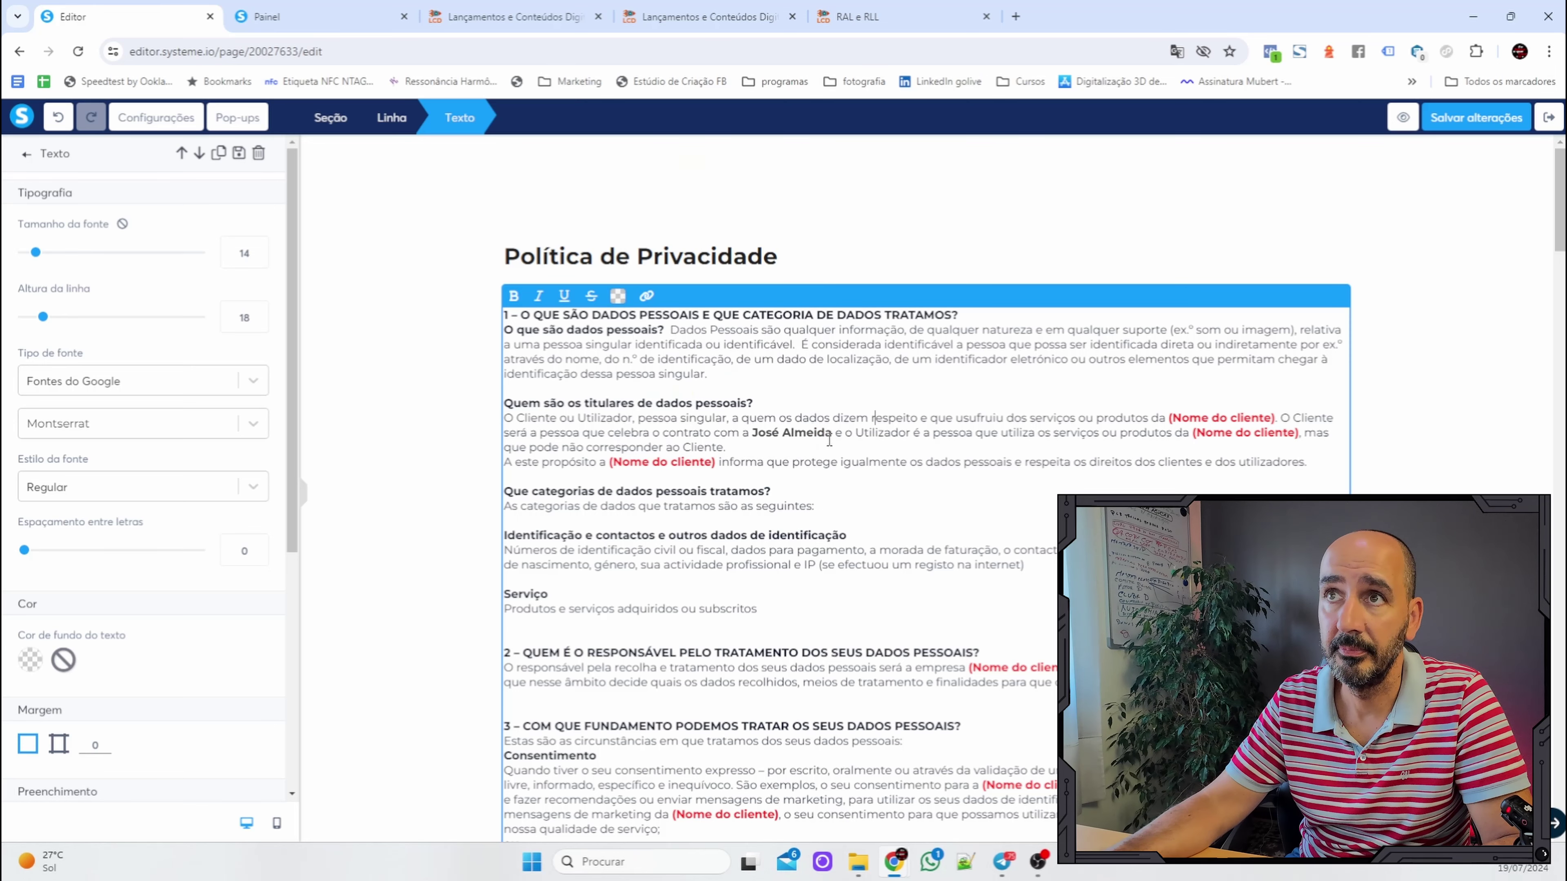
pyautogui.moveTo(834, 437); pyautogui.dragTo(754, 426)
pyautogui.hotkey('ctrl', 'c')
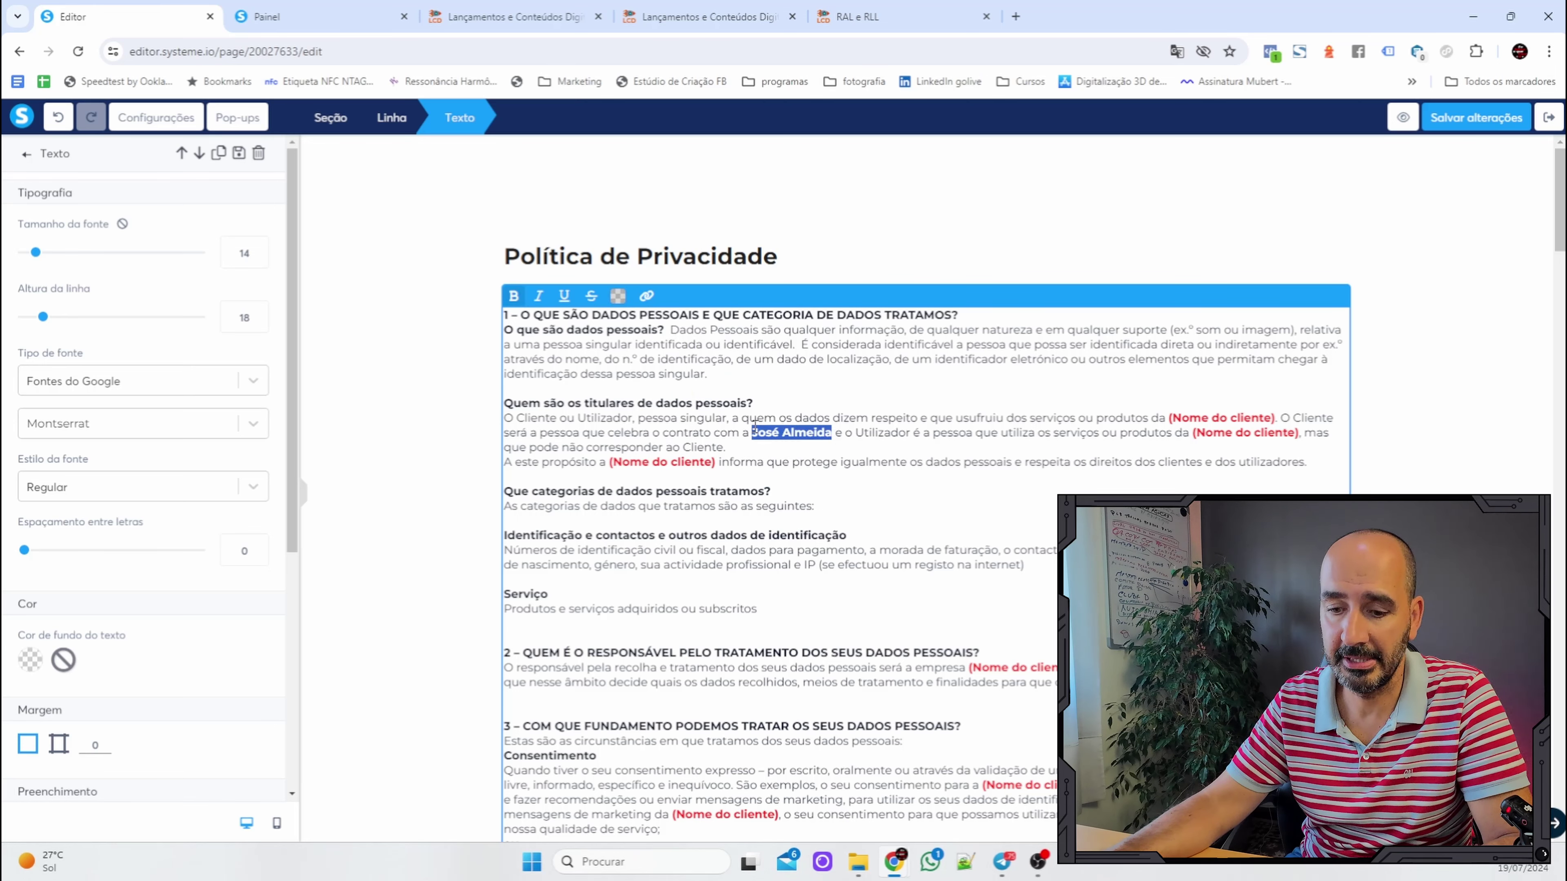
# Paste the client's name over the next two (Nome do cliente) placeholders.
pyautogui.click(1275, 419)
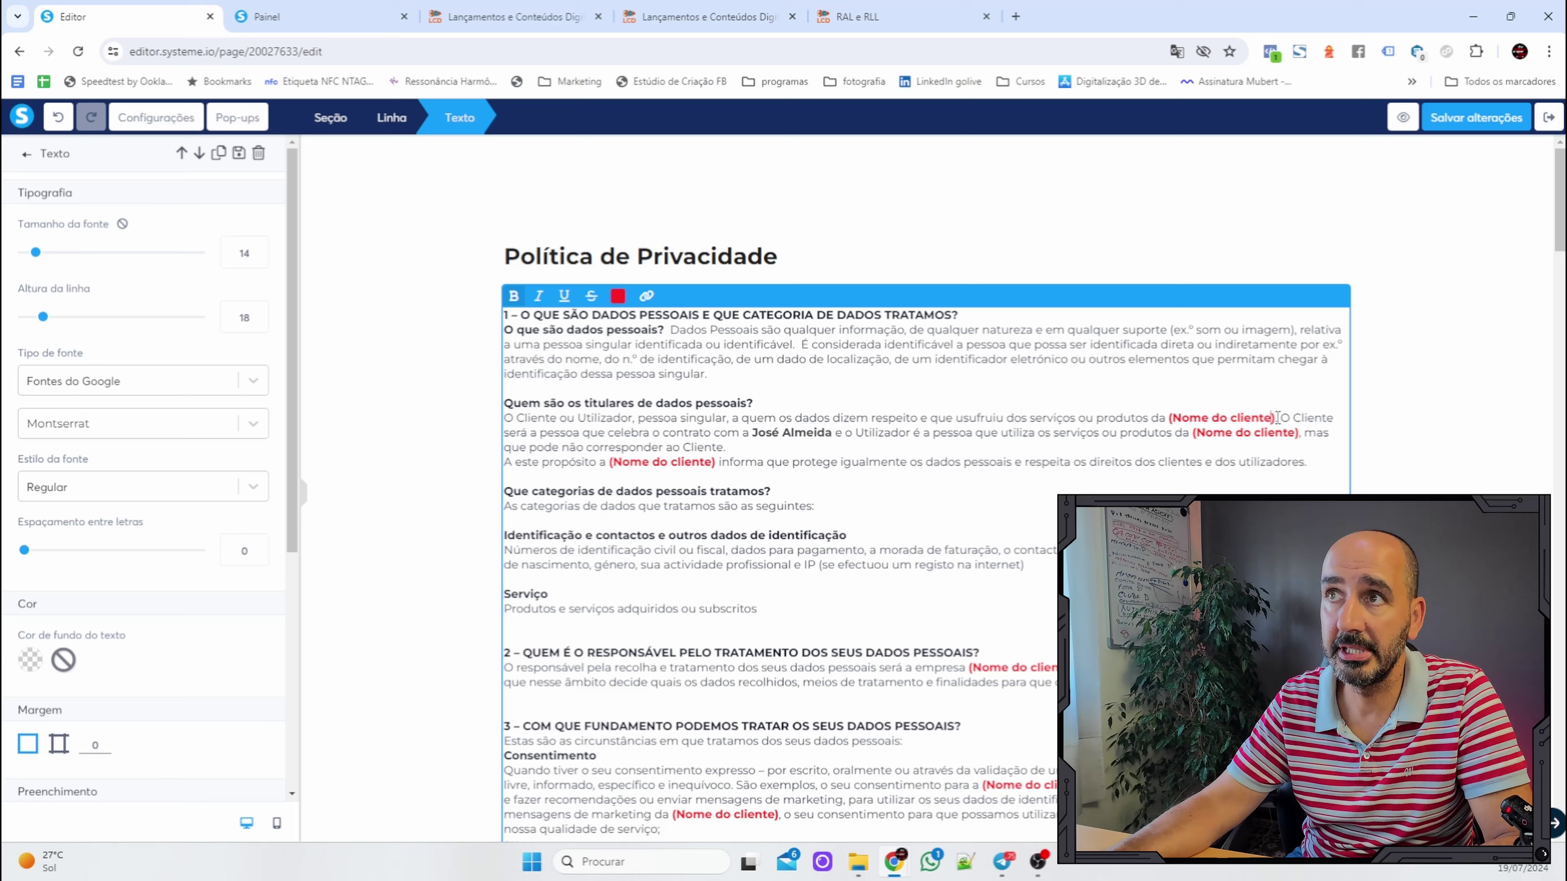
pyautogui.moveTo(1276, 419); pyautogui.dragTo(1177, 414)
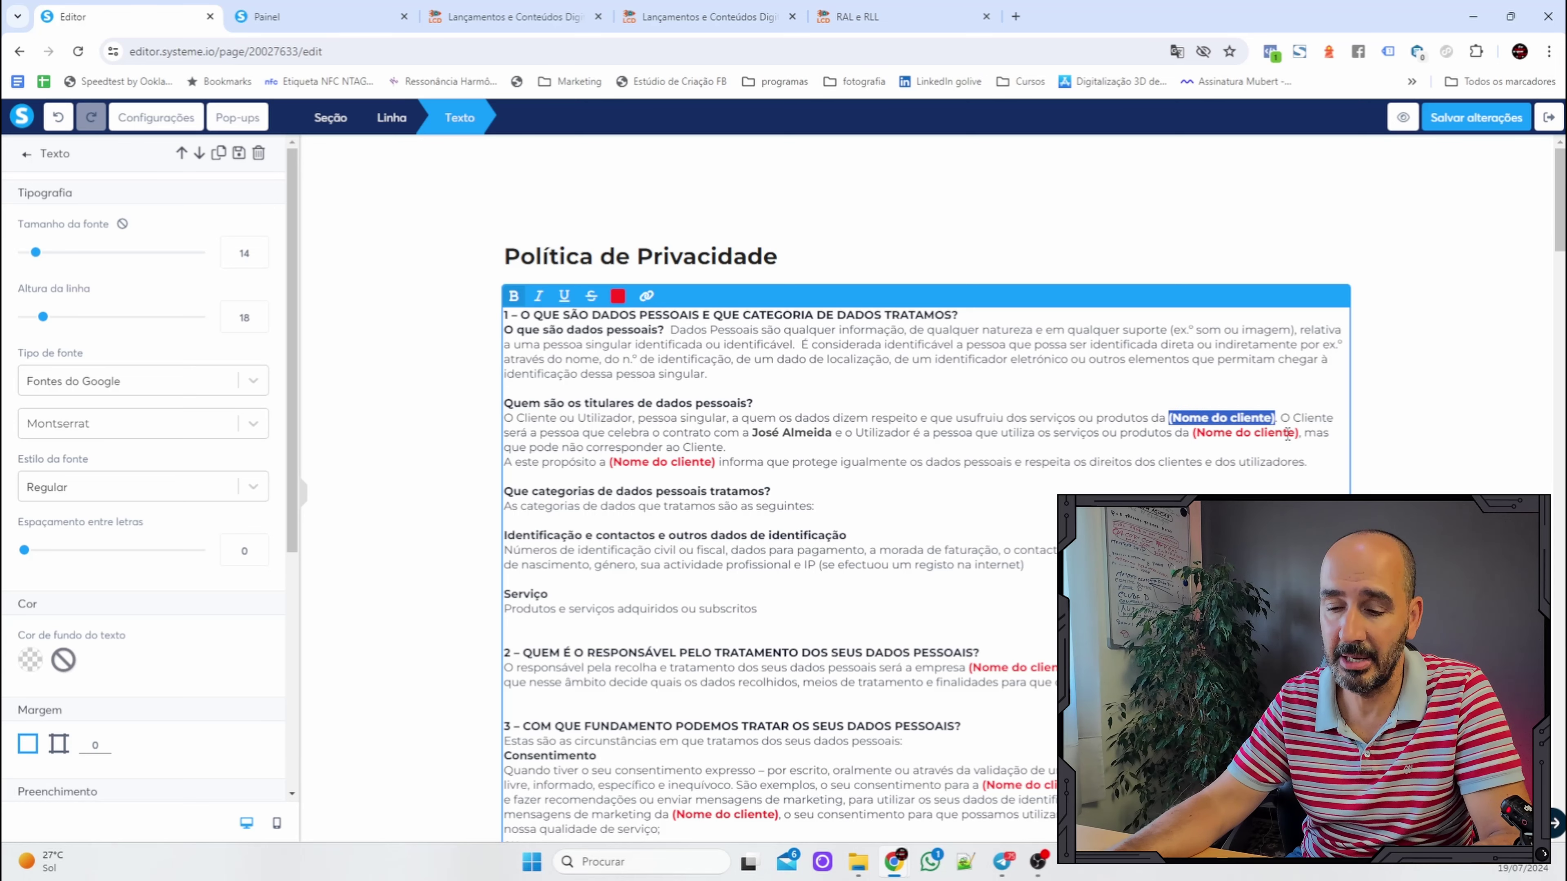
pyautogui.hotkey('ctrl', 'v')
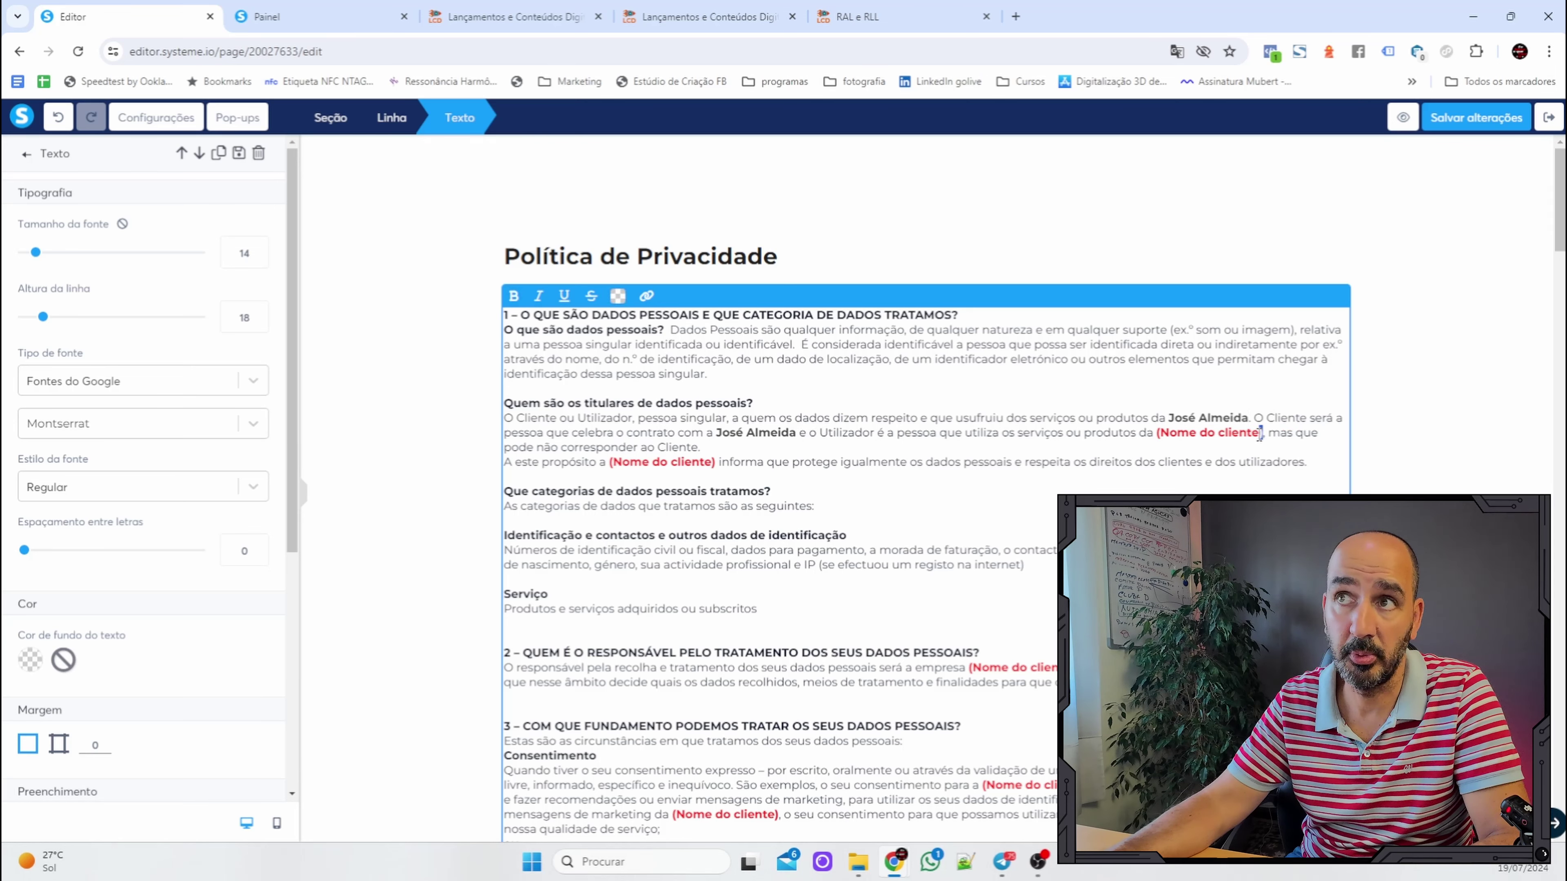
pyautogui.moveTo(1261, 434); pyautogui.dragTo(1160, 434)
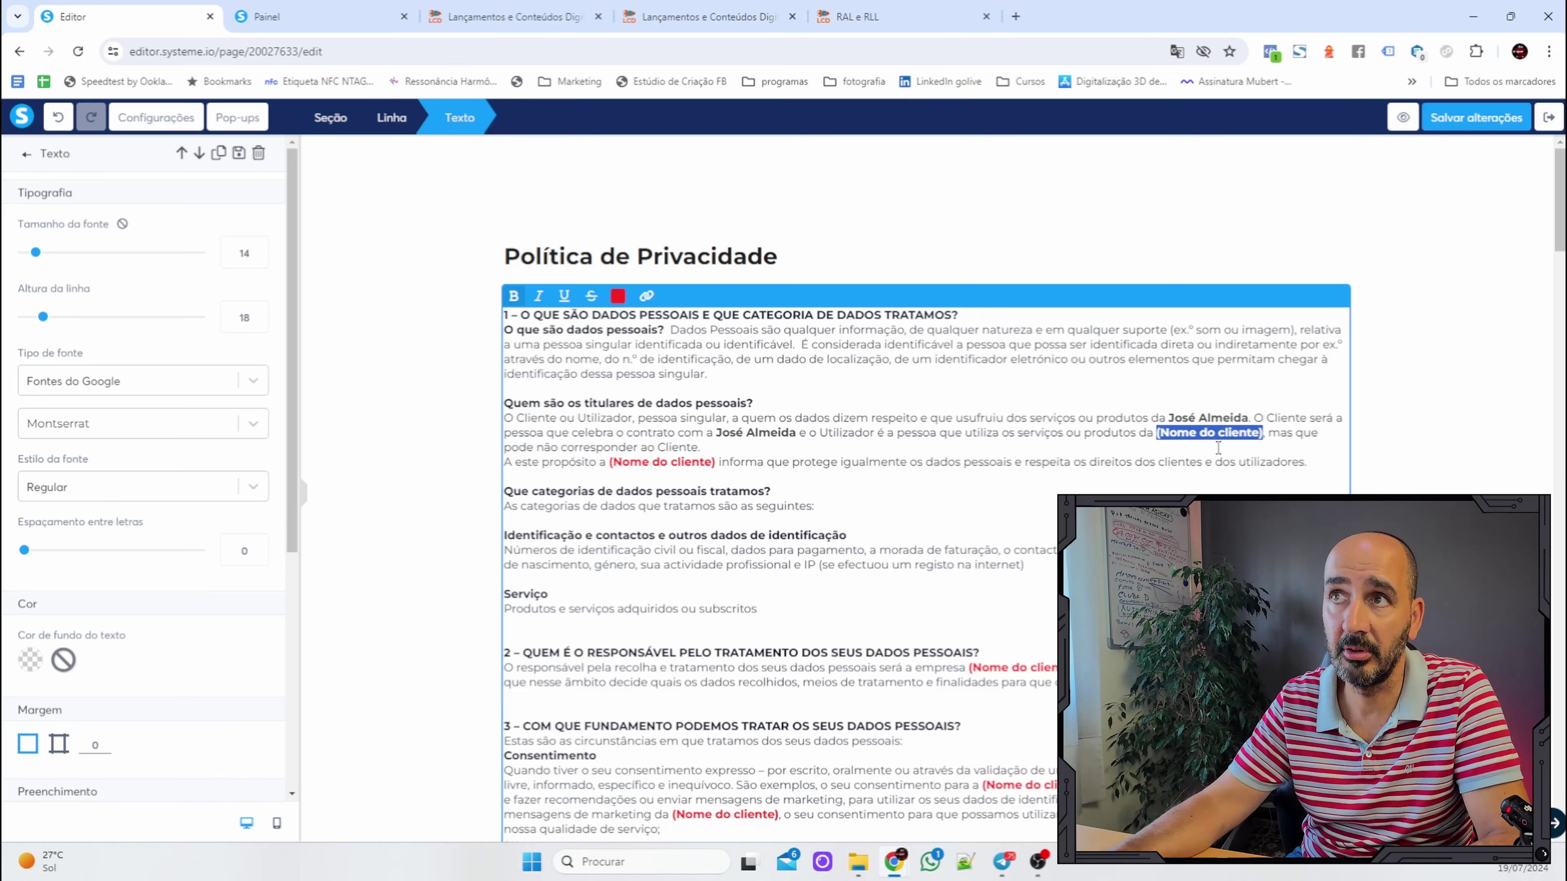
pyautogui.hotkey('ctrl', 'v')
# Review the rest of the policy text, including the (Morada do cliente) placeholder.
pyautogui.scroll(-1, 926, 493)
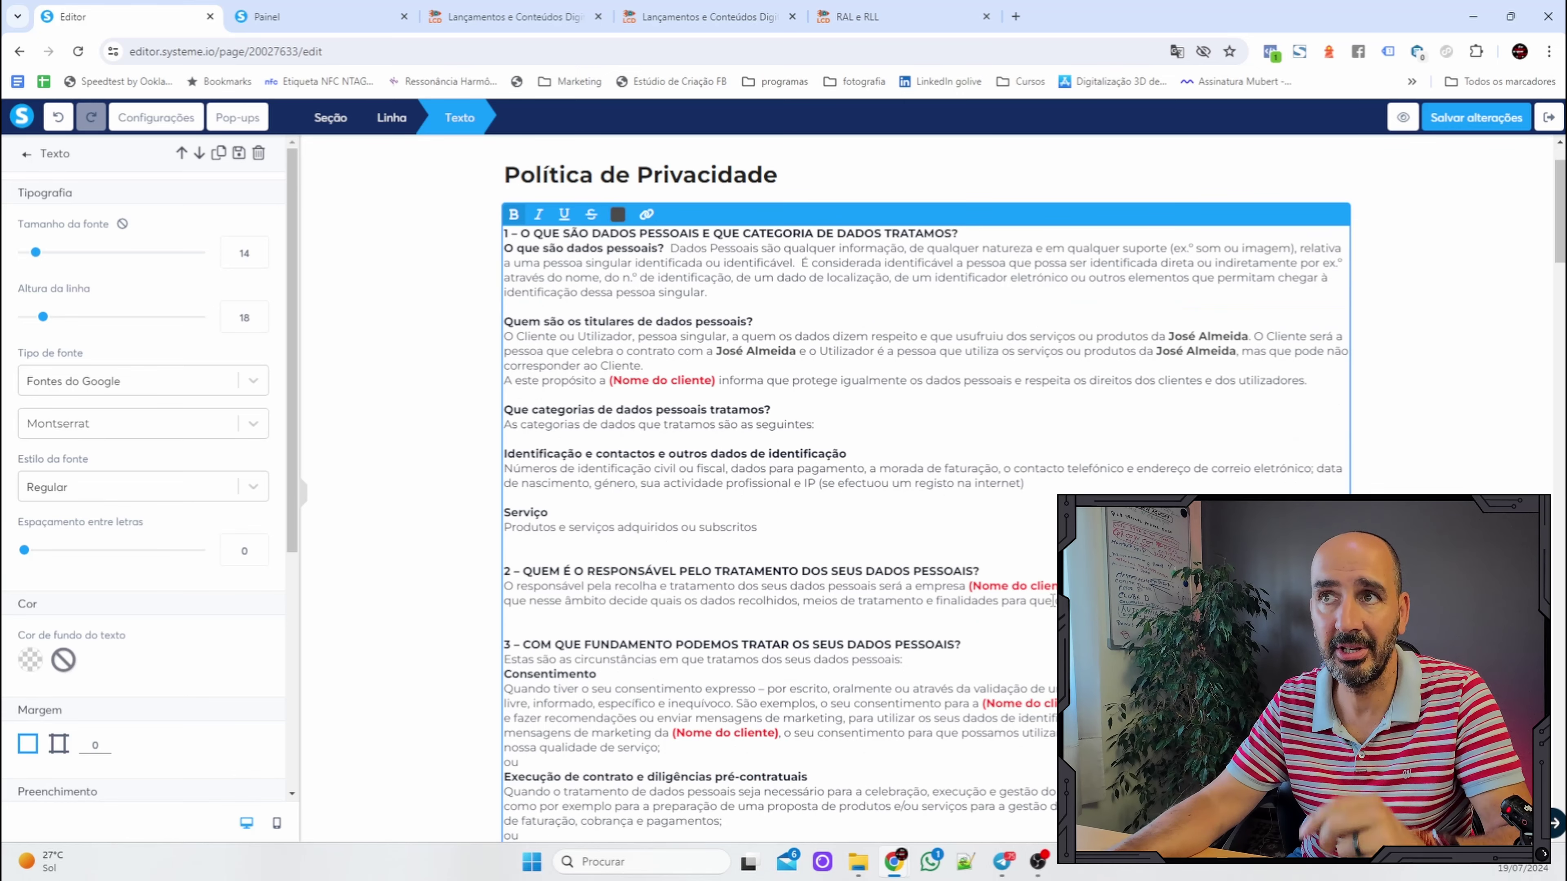
pyautogui.scroll(-4, 925, 494)
pyautogui.scroll(-10, 926, 494)
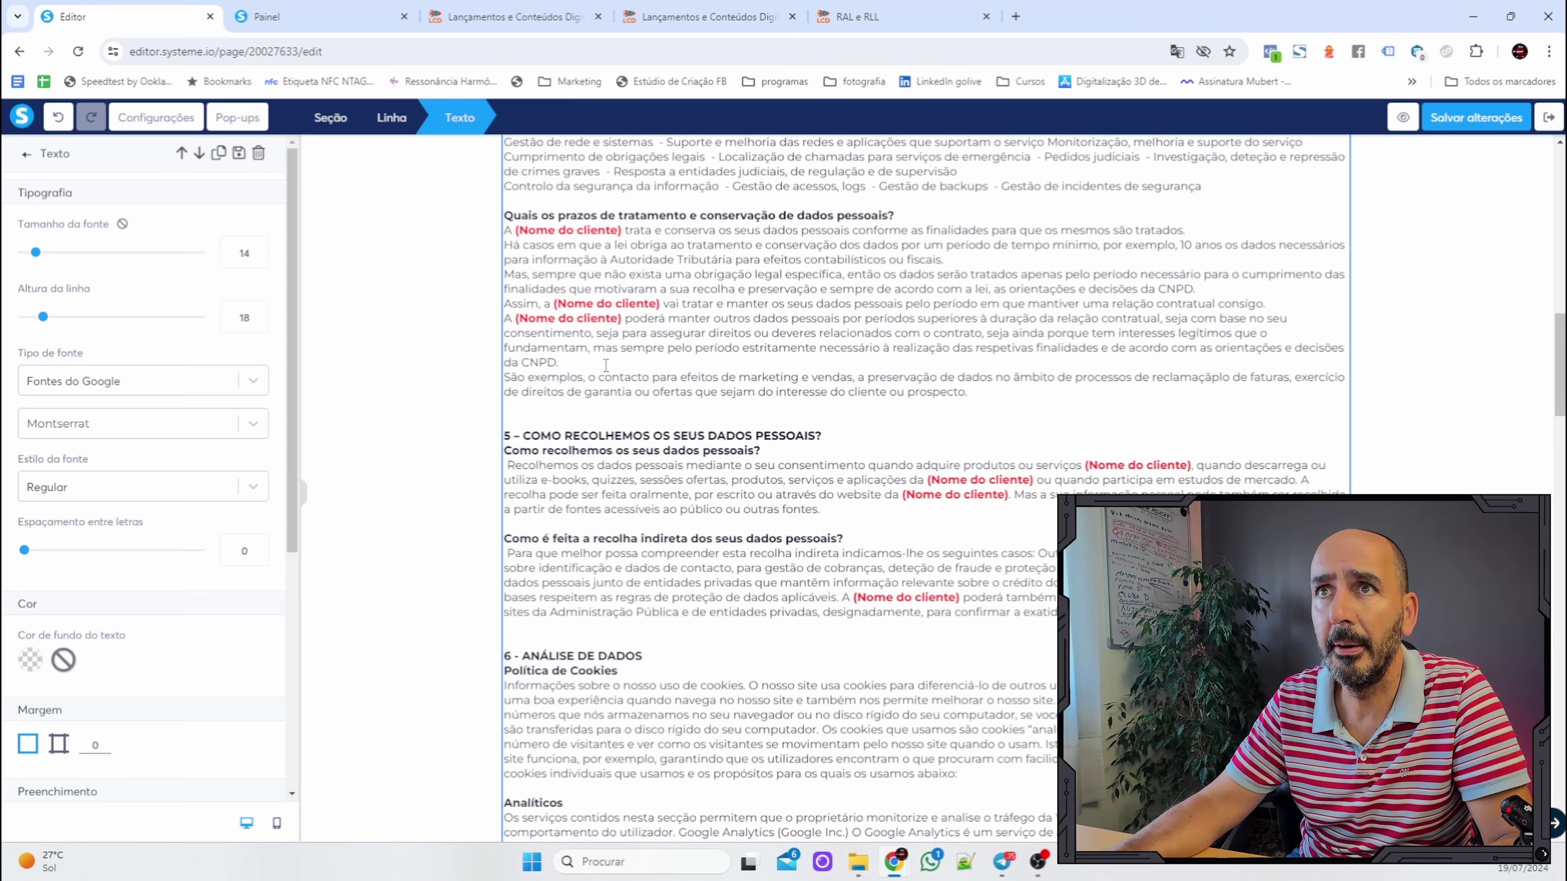
pyautogui.scroll(-18, 925, 494)
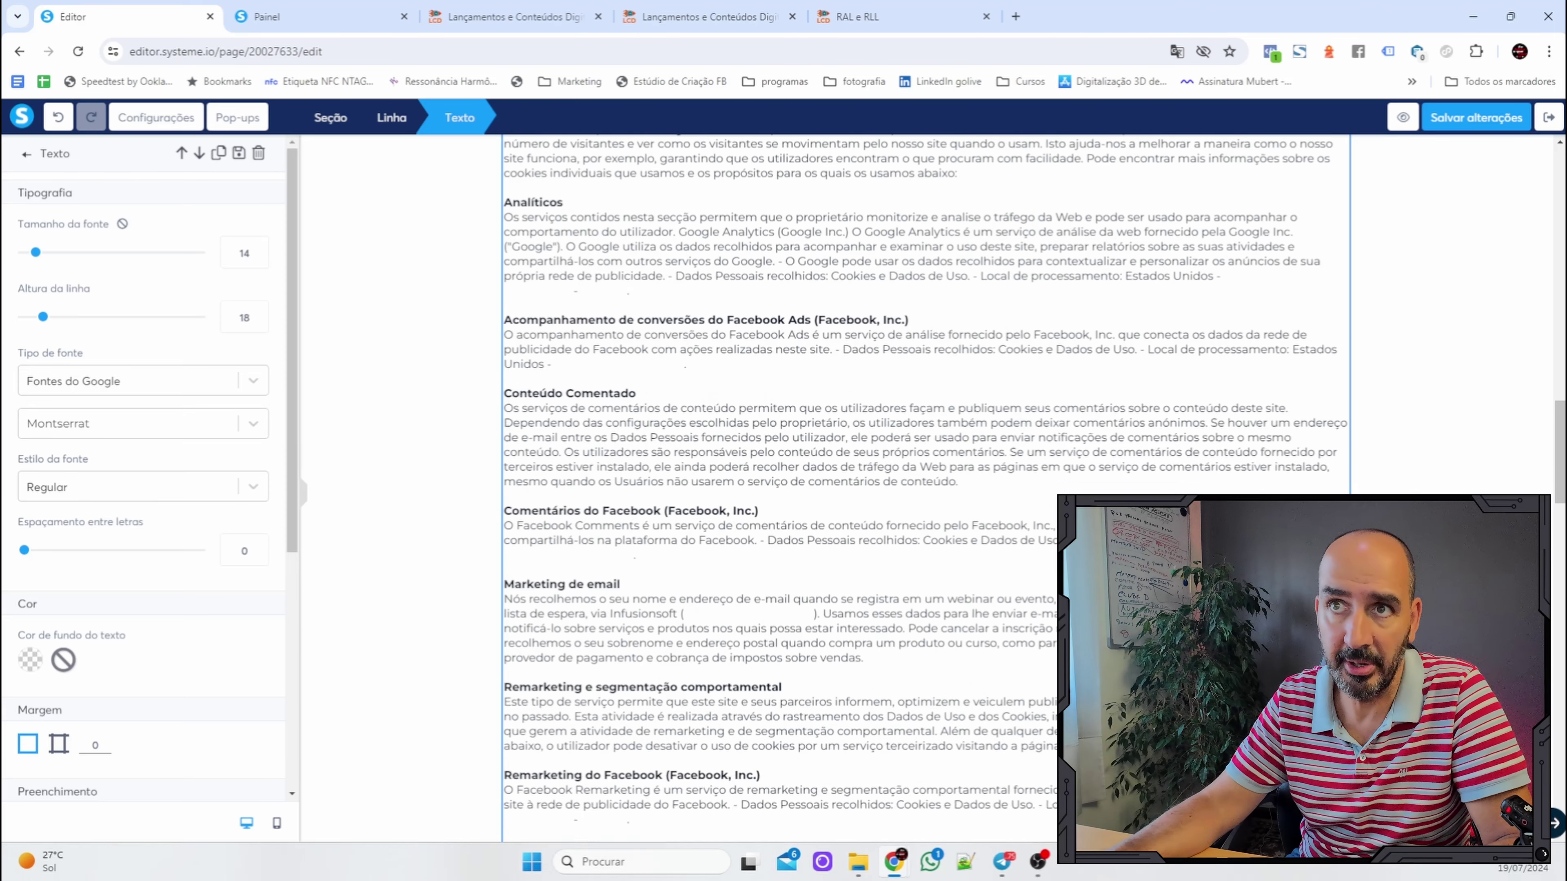
pyautogui.scroll(-7, 926, 493)
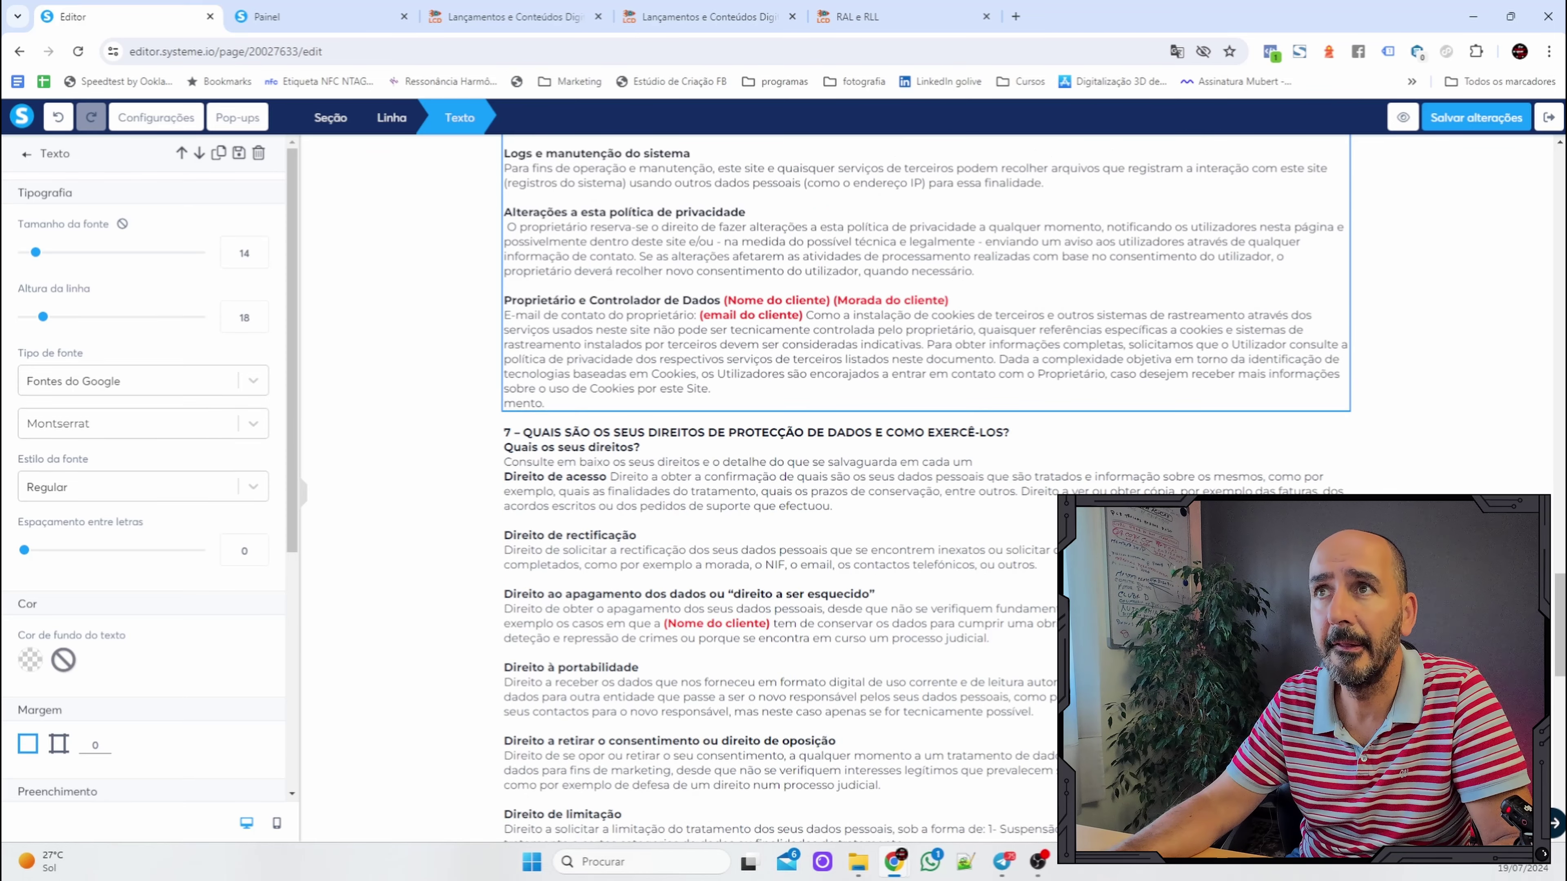
pyautogui.moveTo(865, 306); pyautogui.dragTo(934, 306)
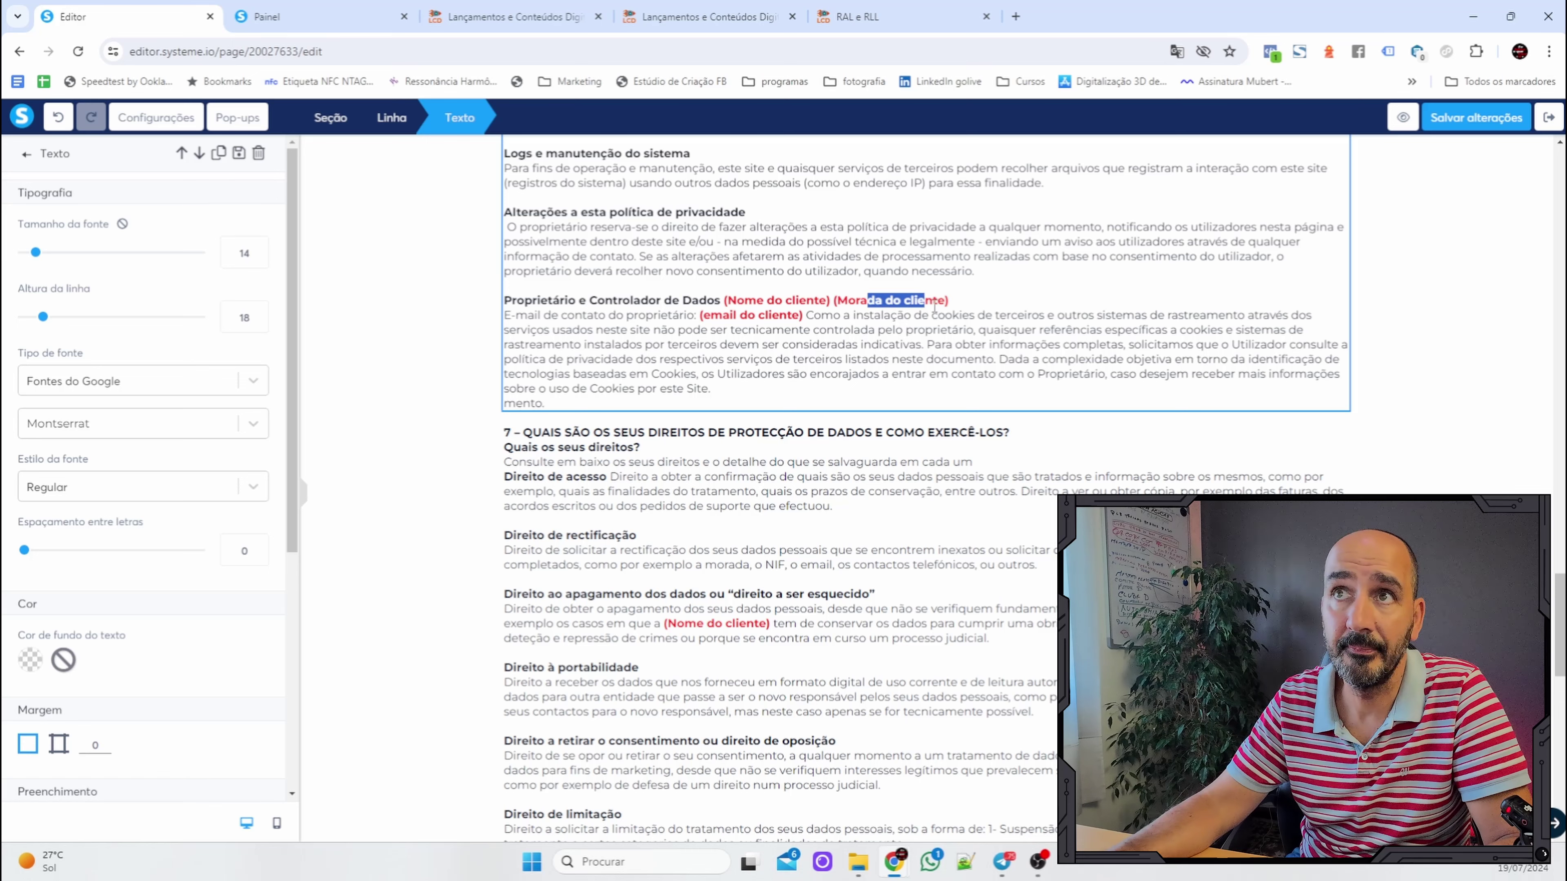
pyautogui.moveTo(724, 328); pyautogui.dragTo(785, 327)
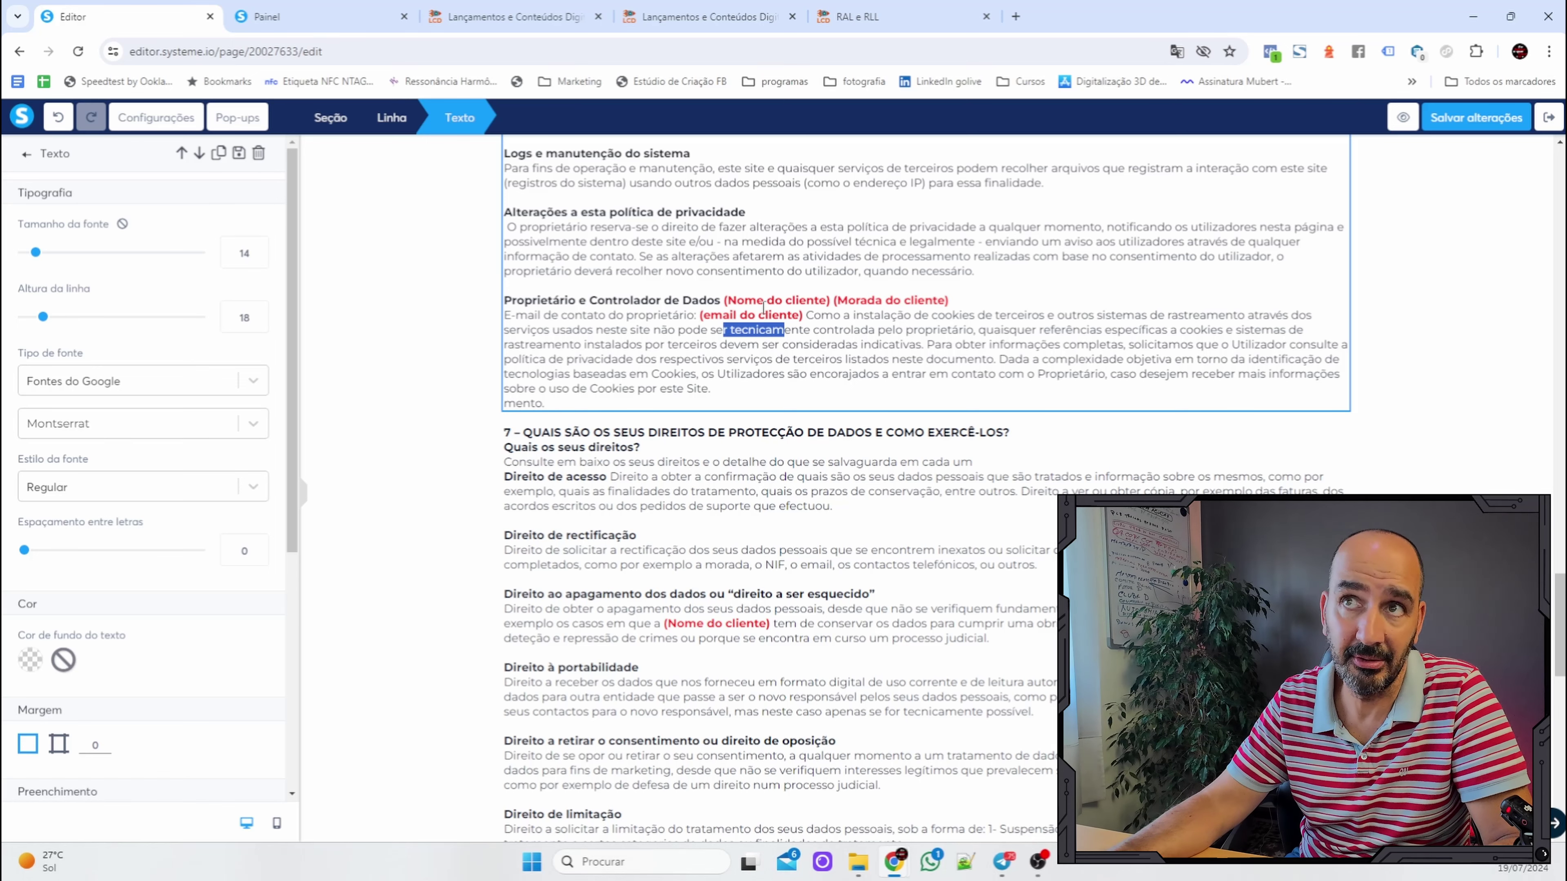
pyautogui.scroll(-4, 765, 318)
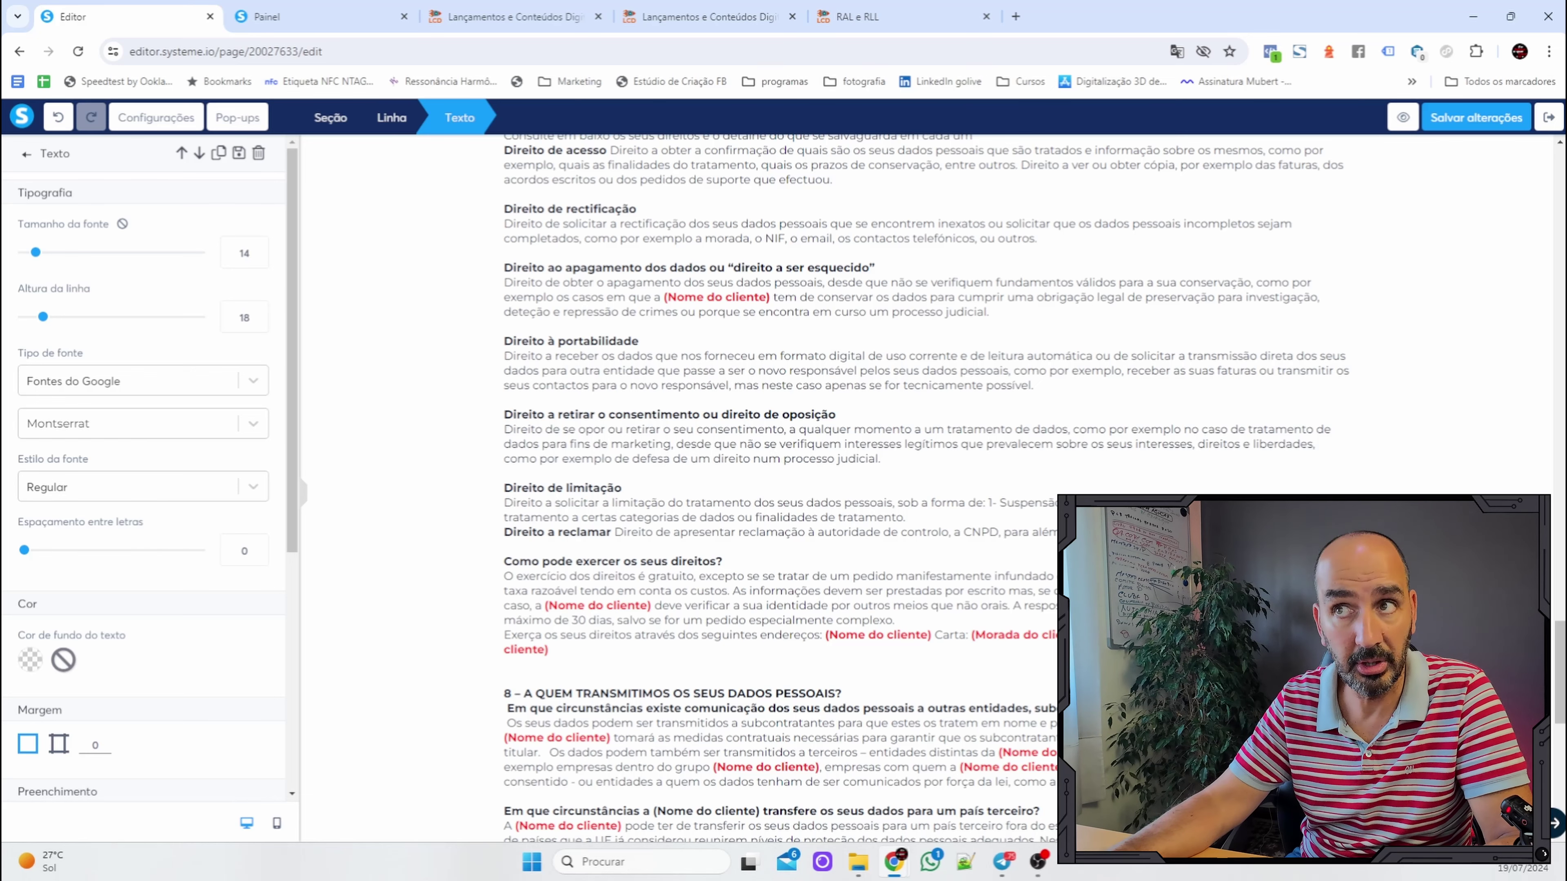
# Deselect the text, save the Política de Privacidade page and exit the editor.
pyautogui.press('Escape')
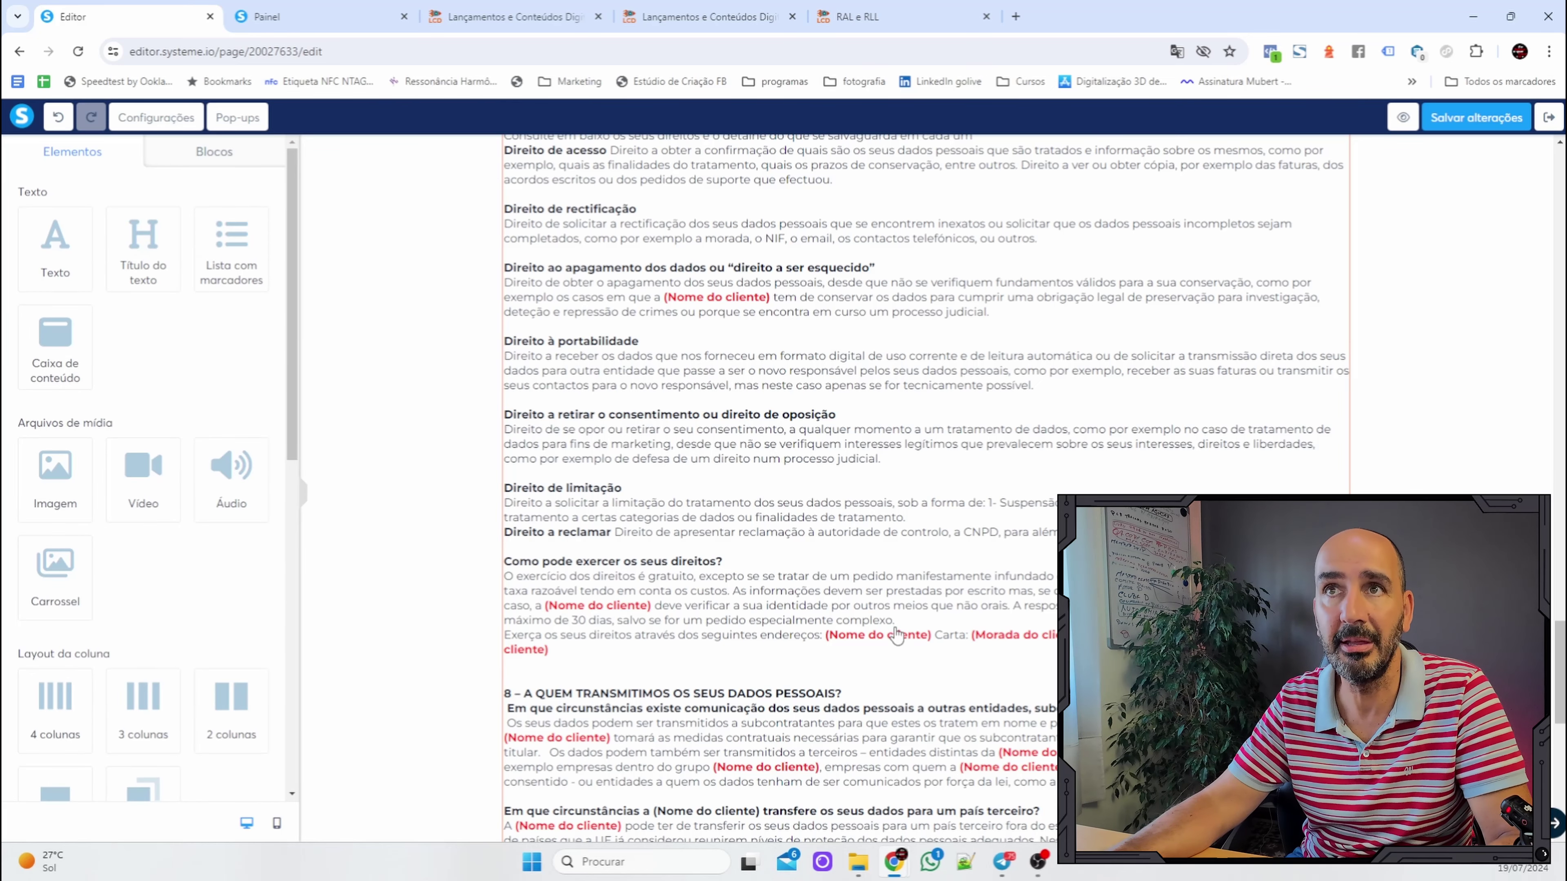
pyautogui.scroll(15, 905, 435)
pyautogui.scroll(15, 965, 459)
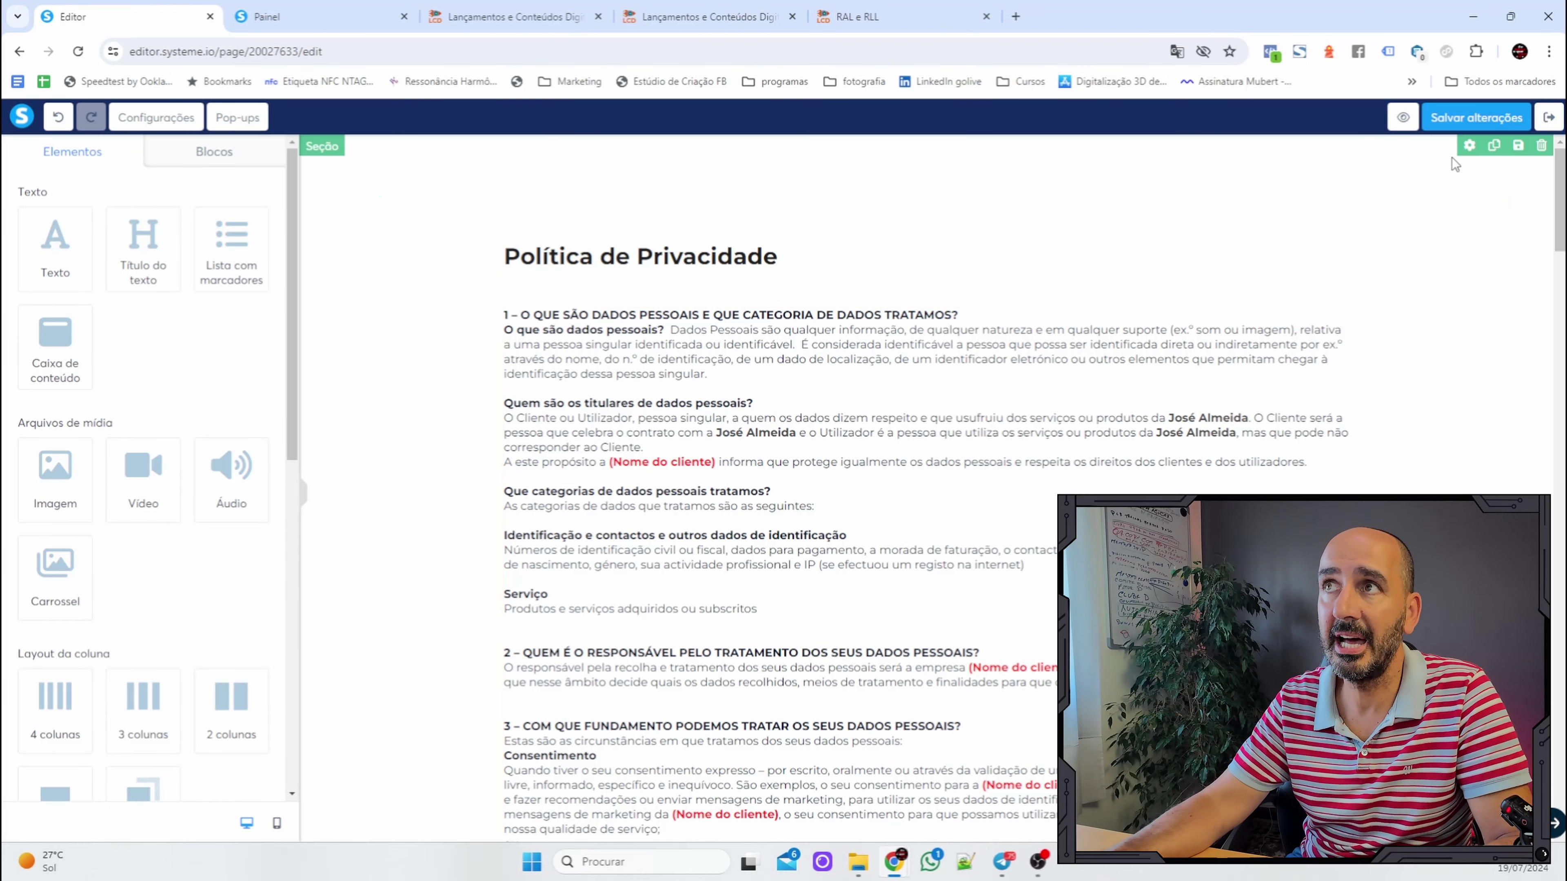
pyautogui.click(1473, 121)
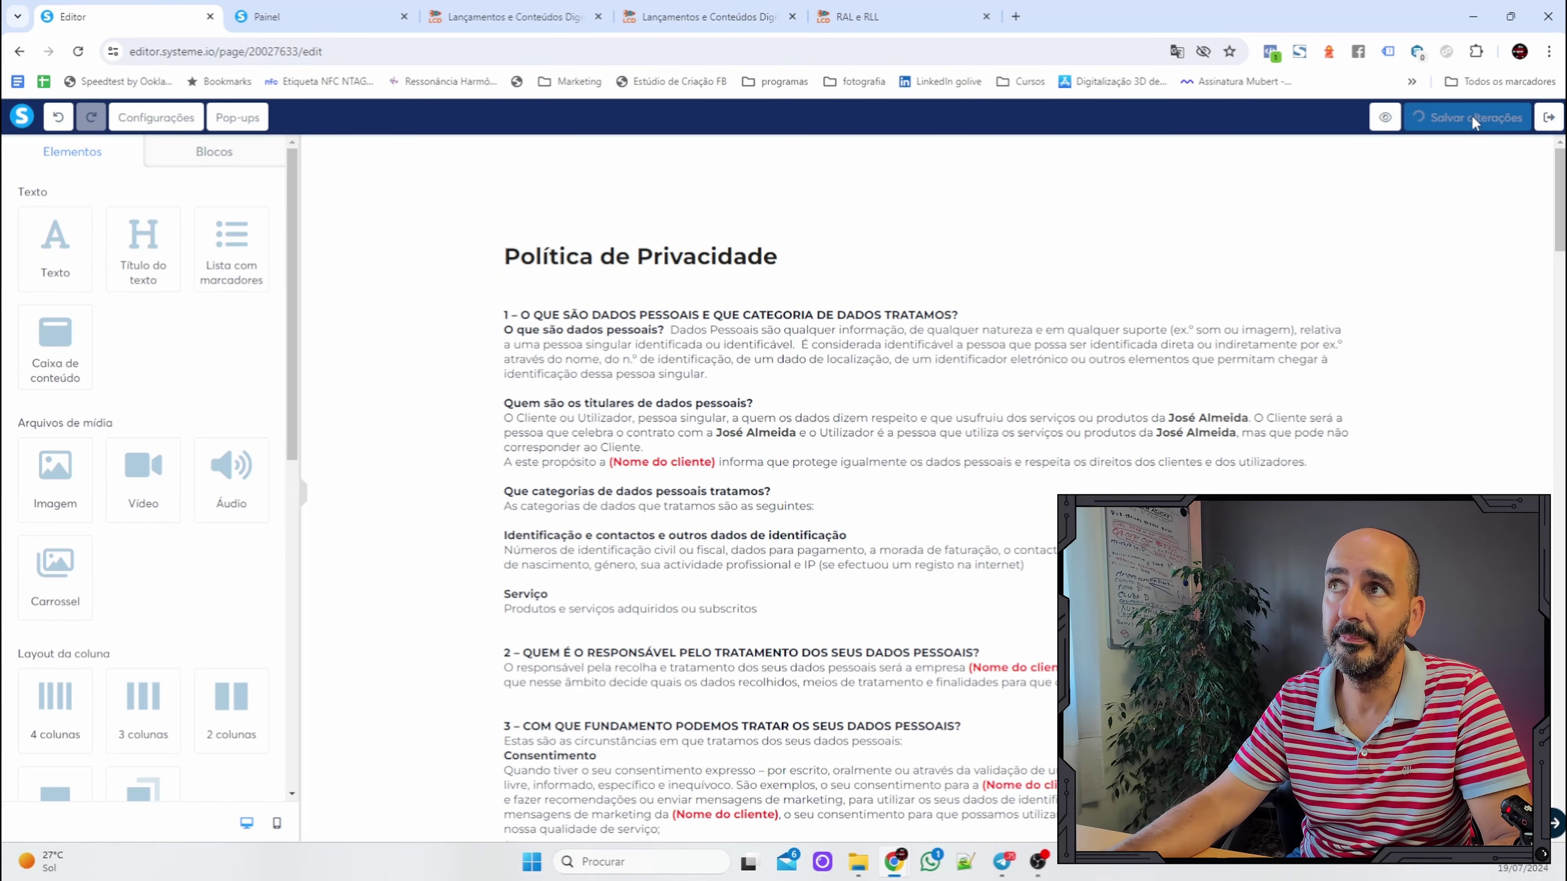
pyautogui.click(1549, 118)
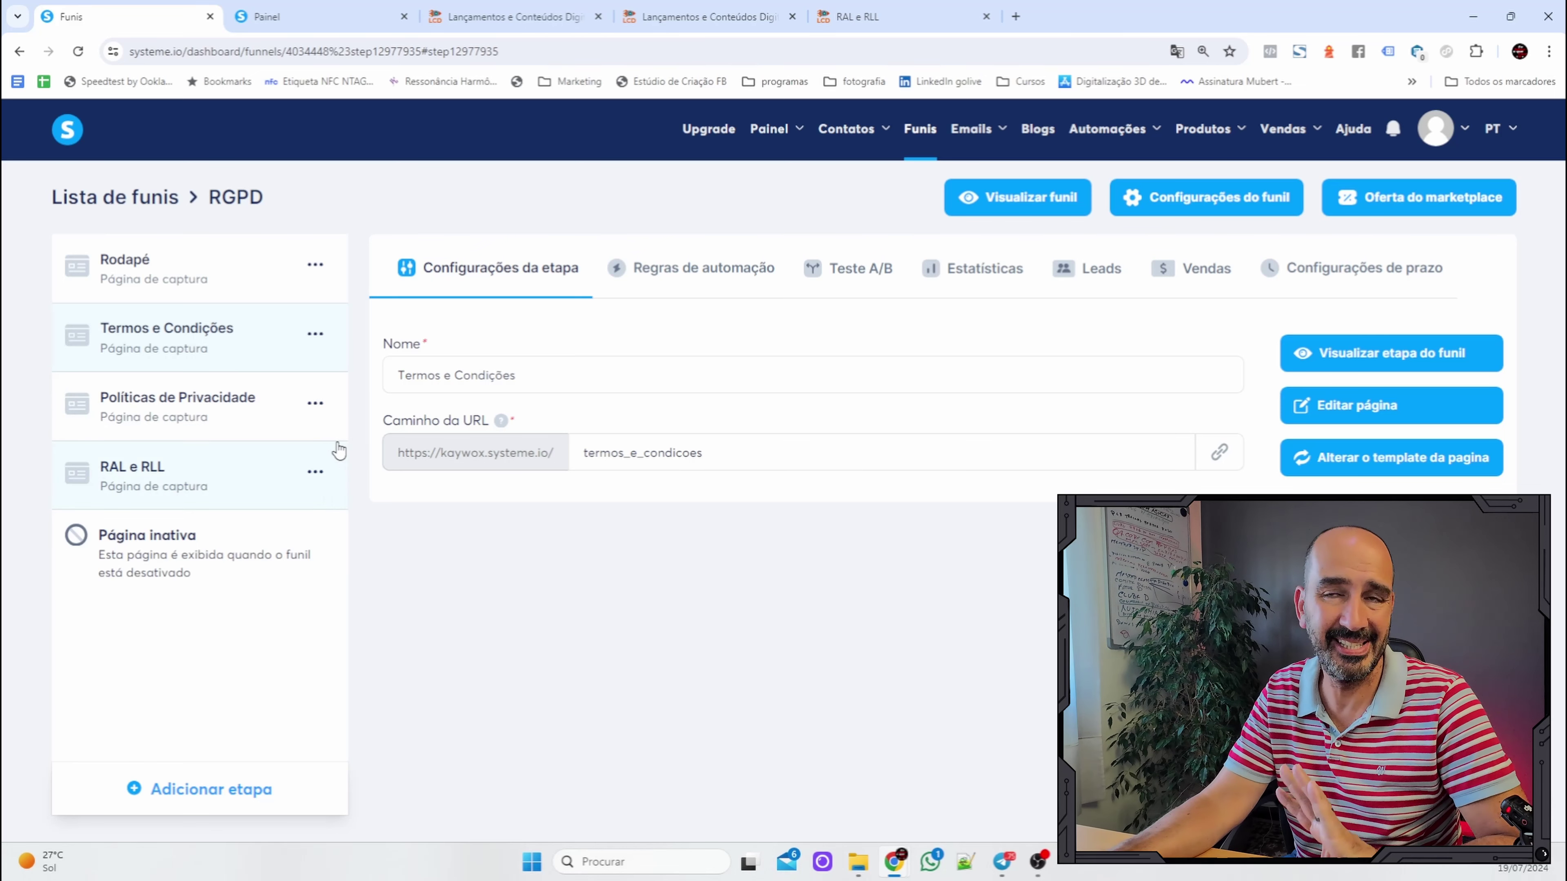
# Open the Políticas de Privacidade page and drag the saved Condições gerais block onto it.
pyautogui.click(217, 410)
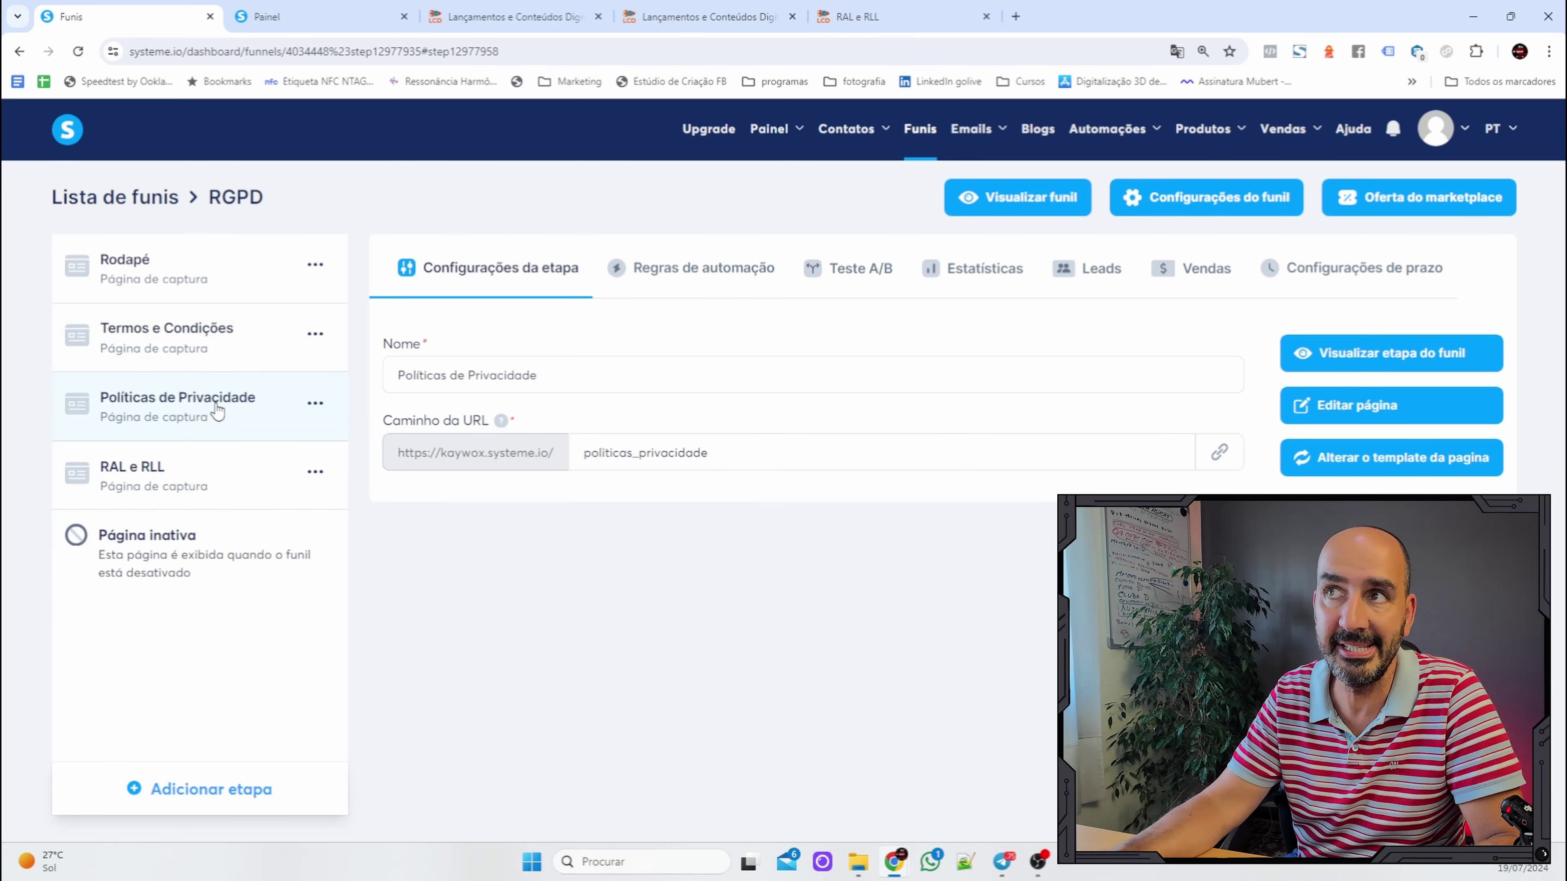
pyautogui.click(1421, 412)
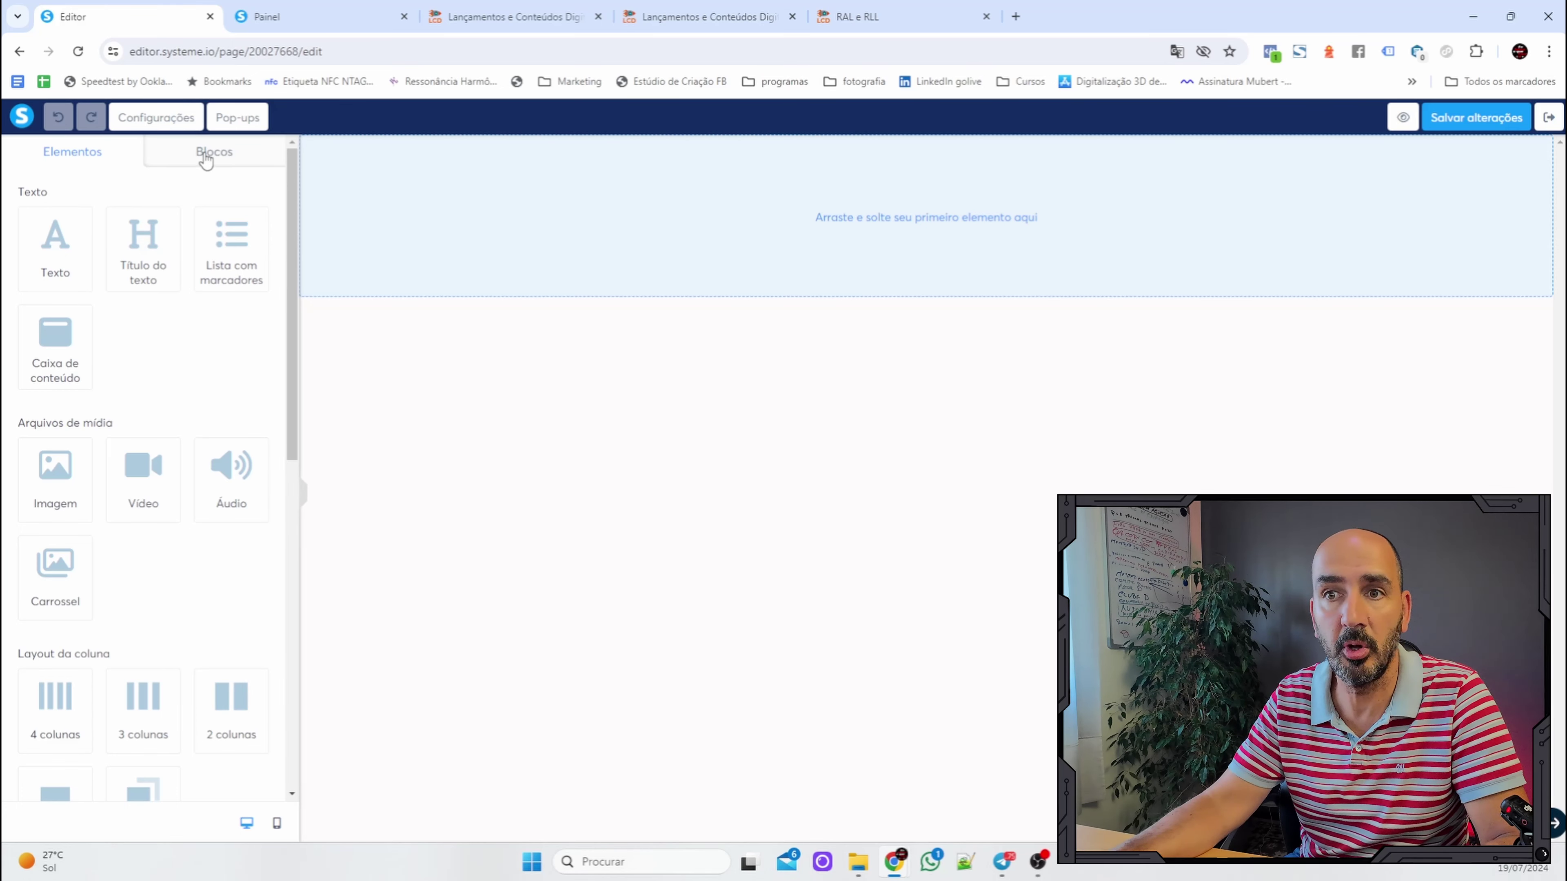
pyautogui.click(206, 159)
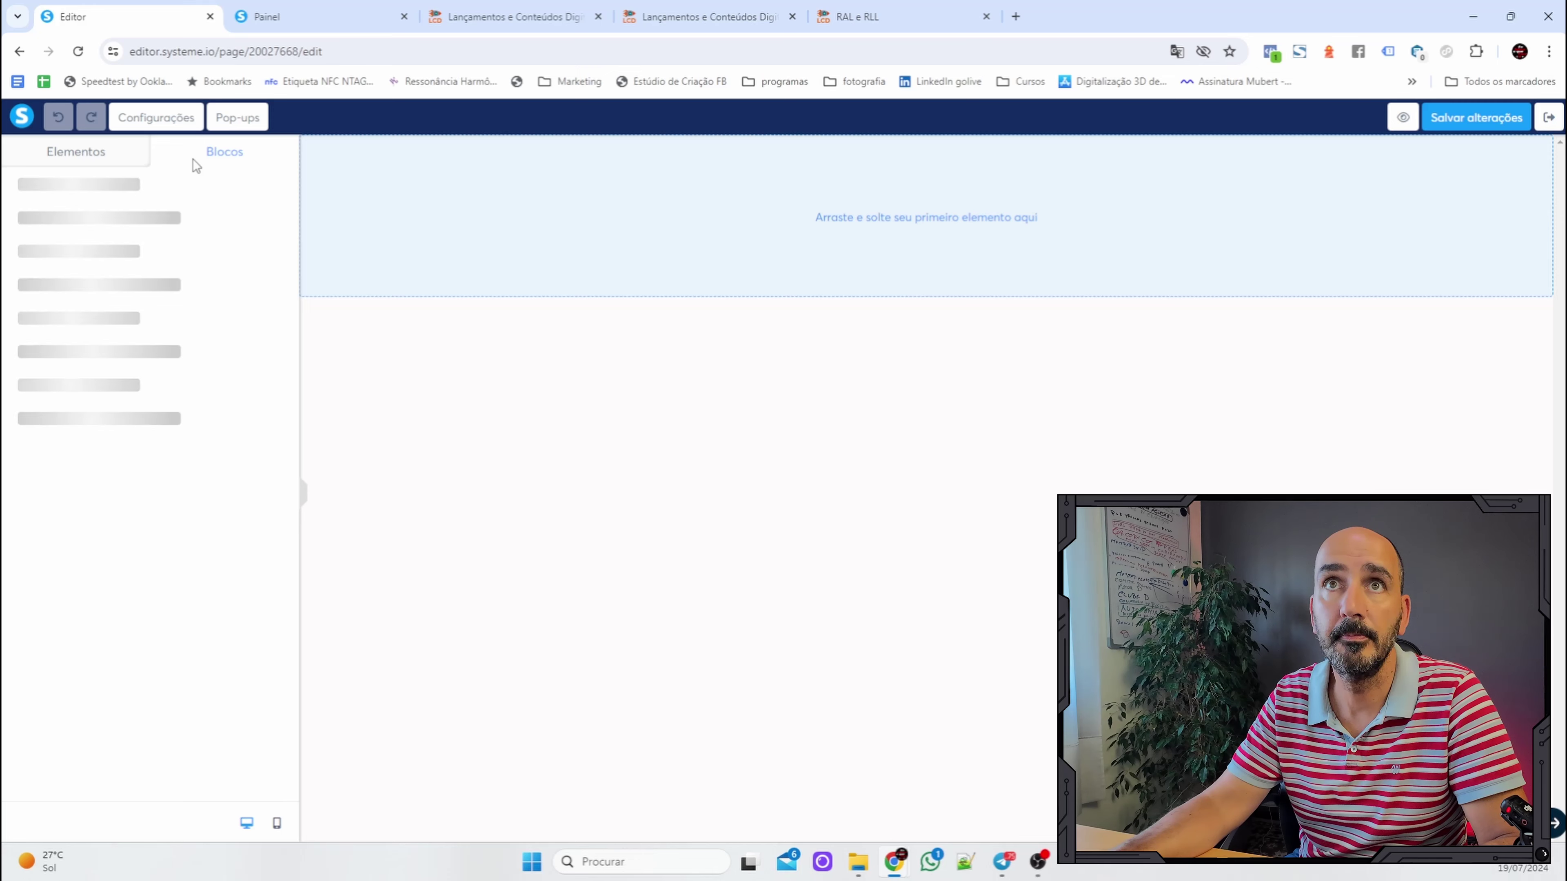
pyautogui.click(65, 184)
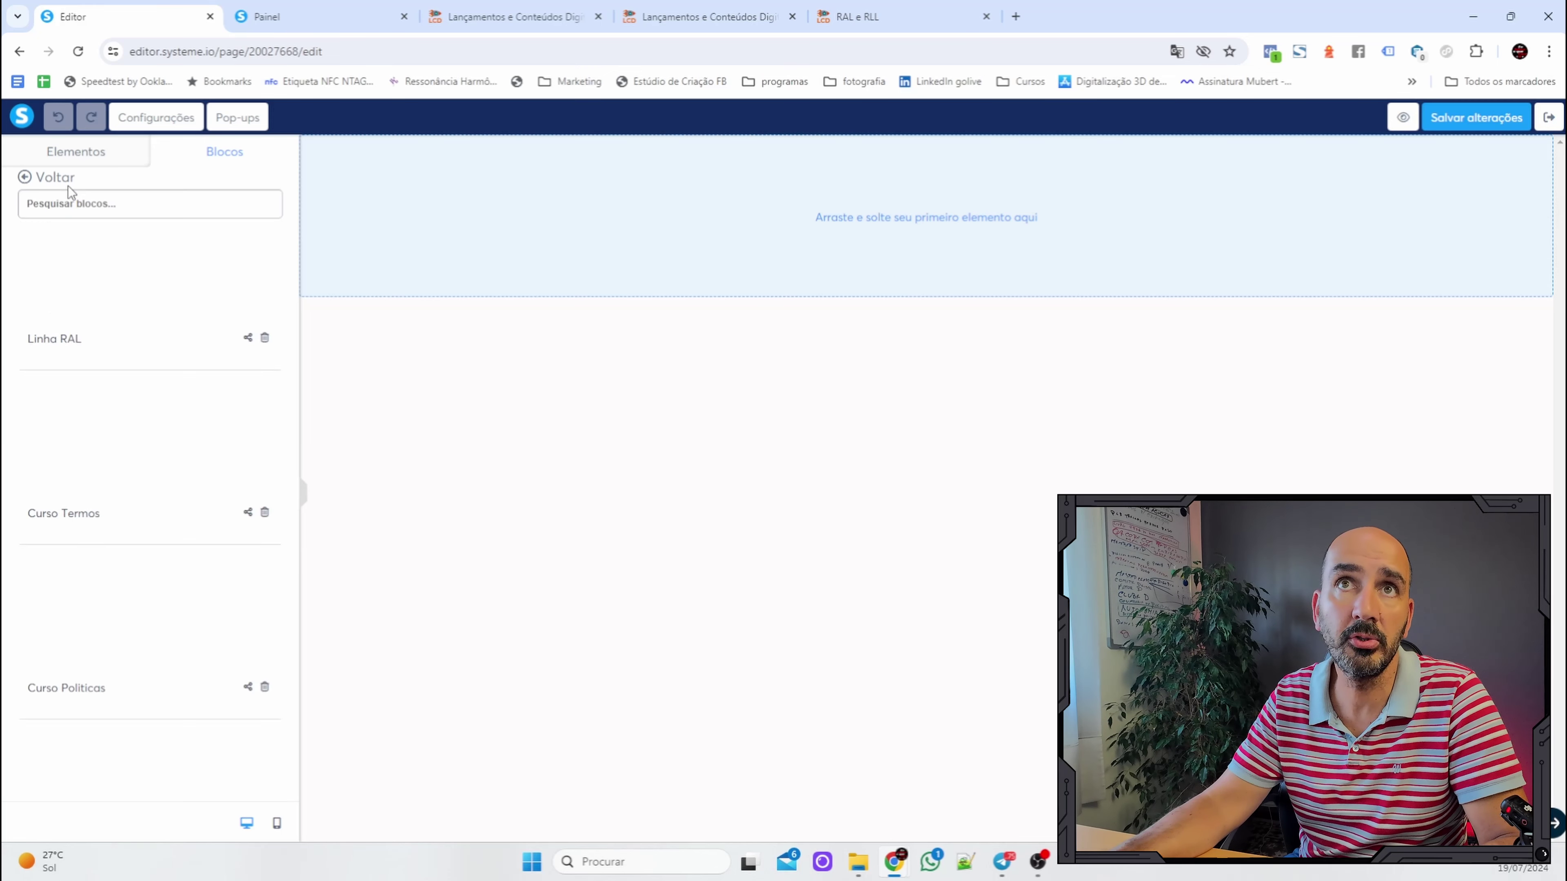
pyautogui.scroll(-5, 199, 426)
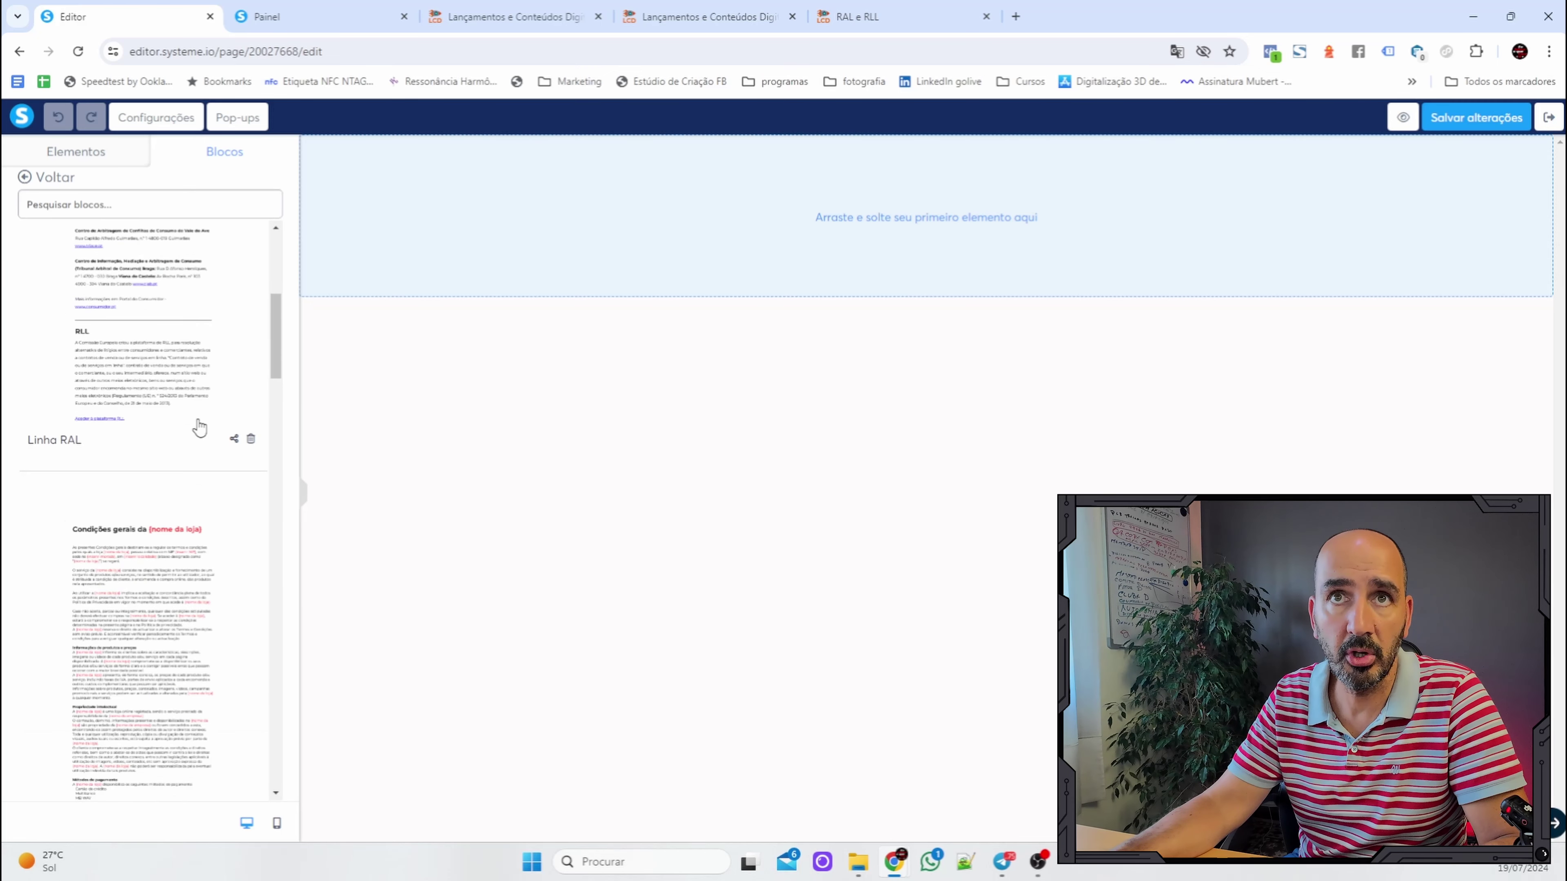
pyautogui.scroll(-1, 199, 425)
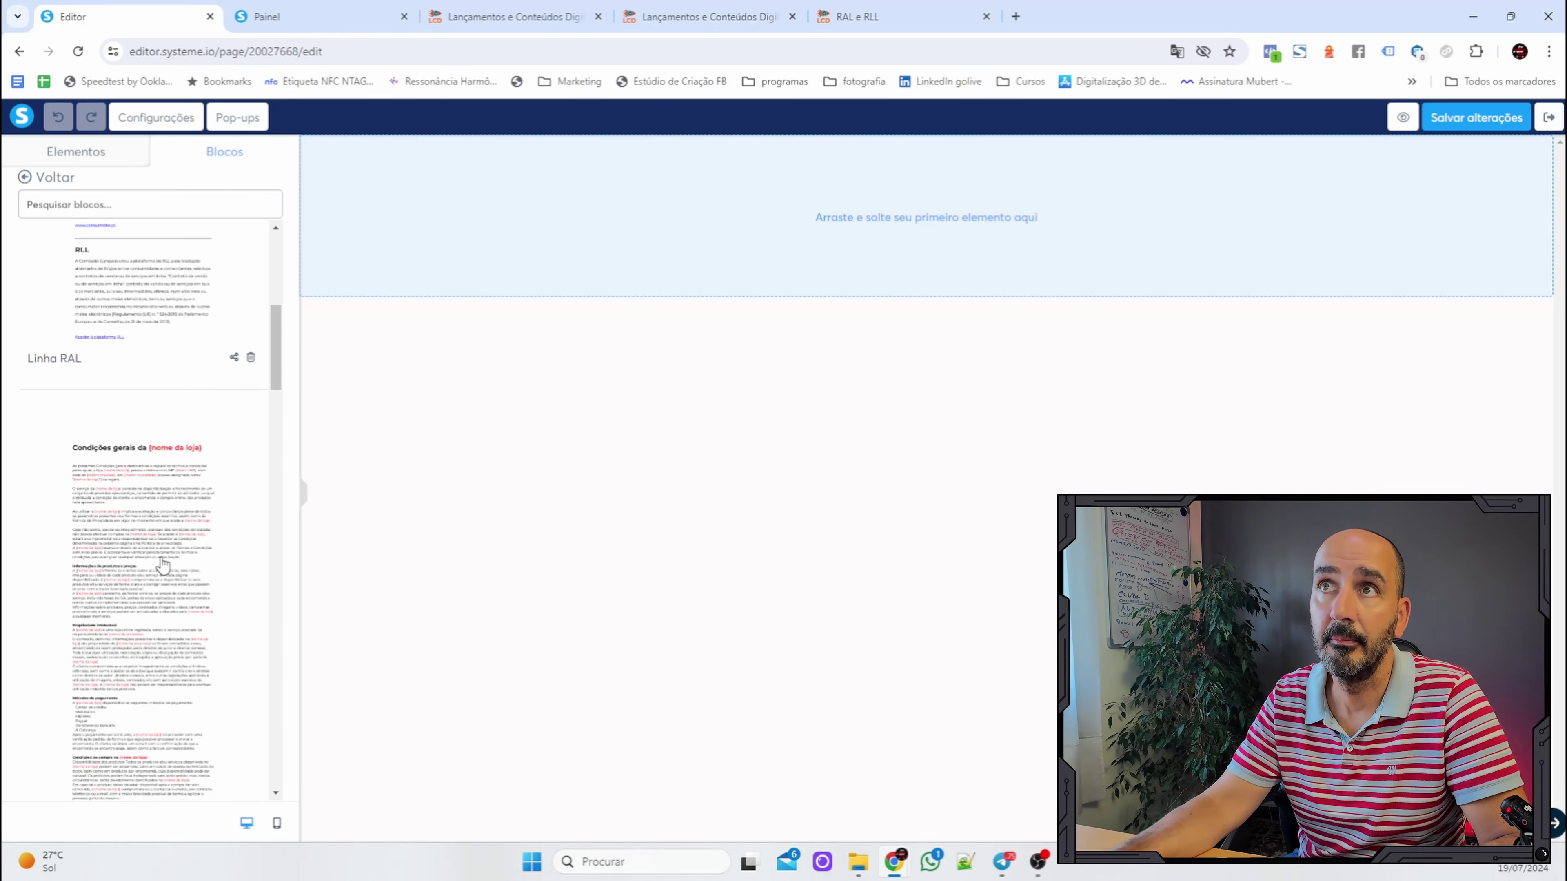
pyautogui.moveTo(163, 564); pyautogui.dragTo(927, 216)
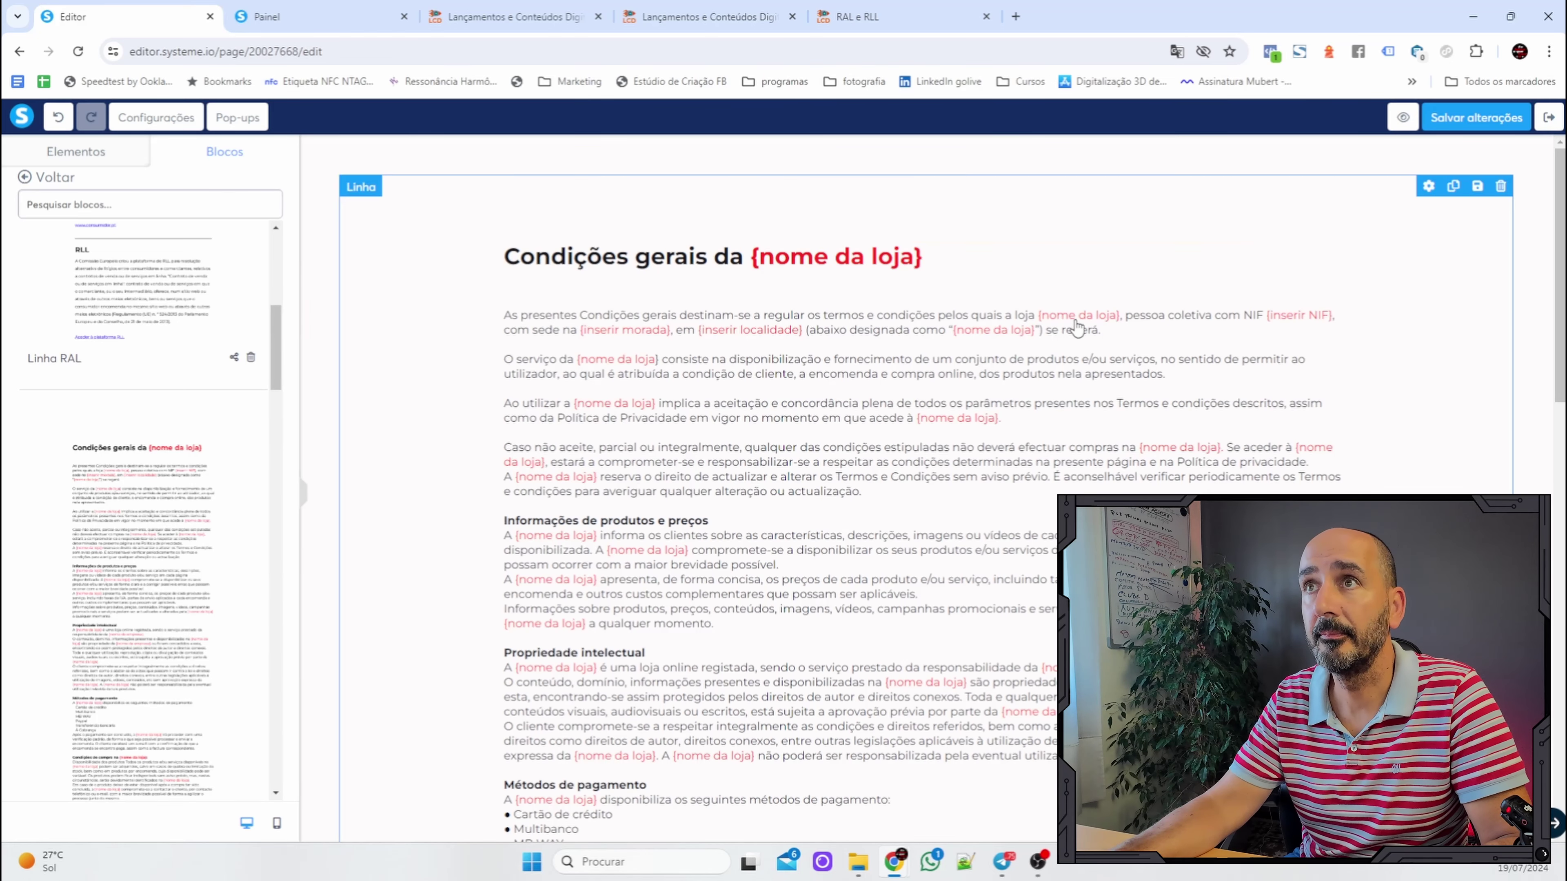
# Check the inserted Condições gerais block and save the page.
pyautogui.scroll(-5, 1074, 358)
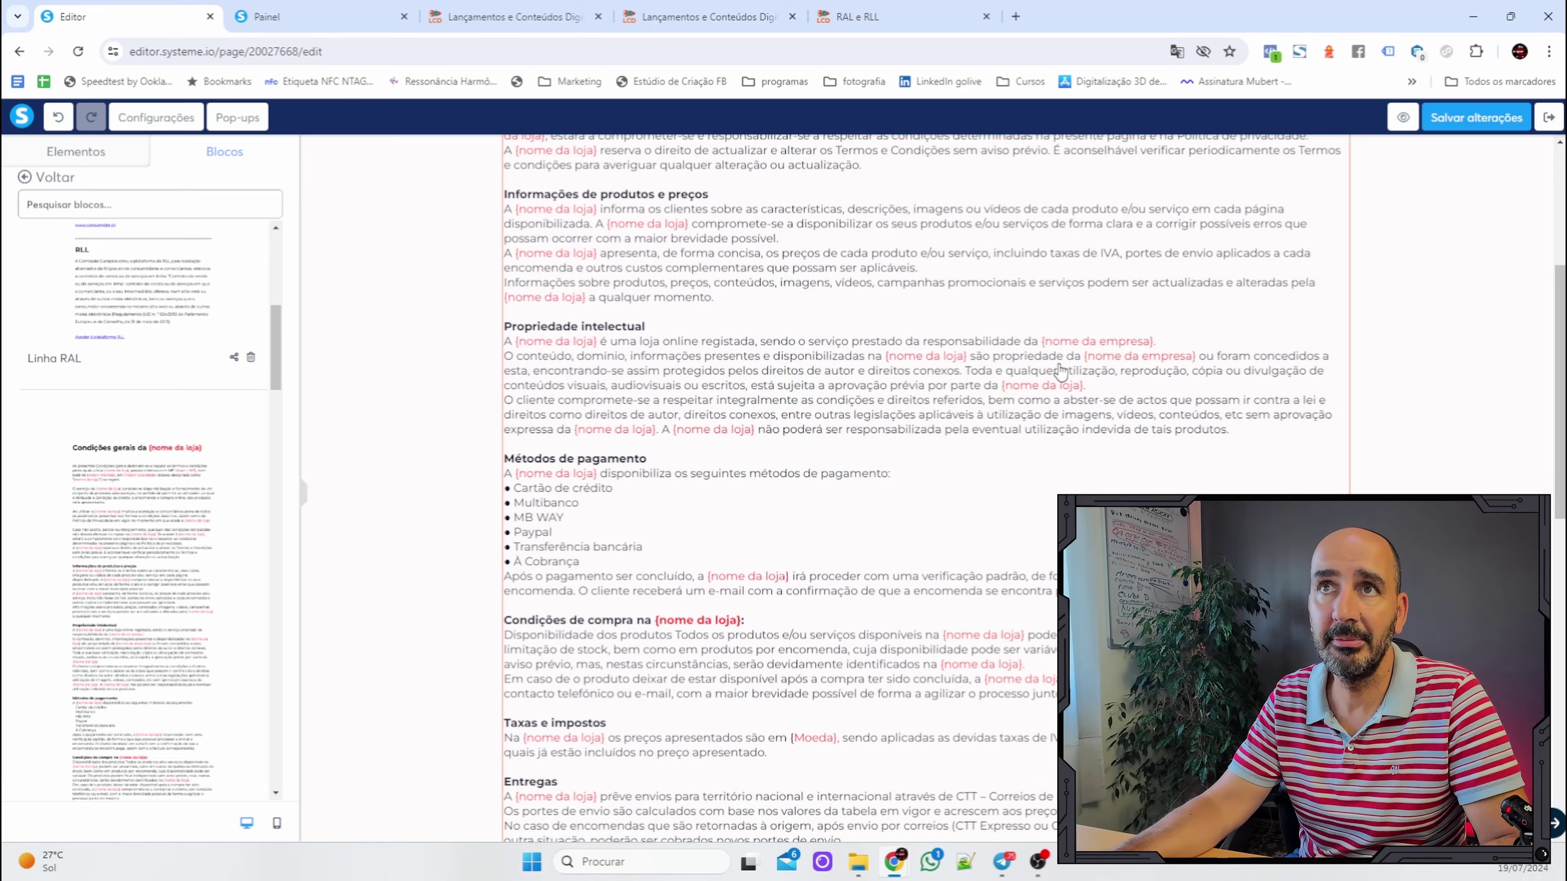
pyautogui.scroll(5, 1059, 371)
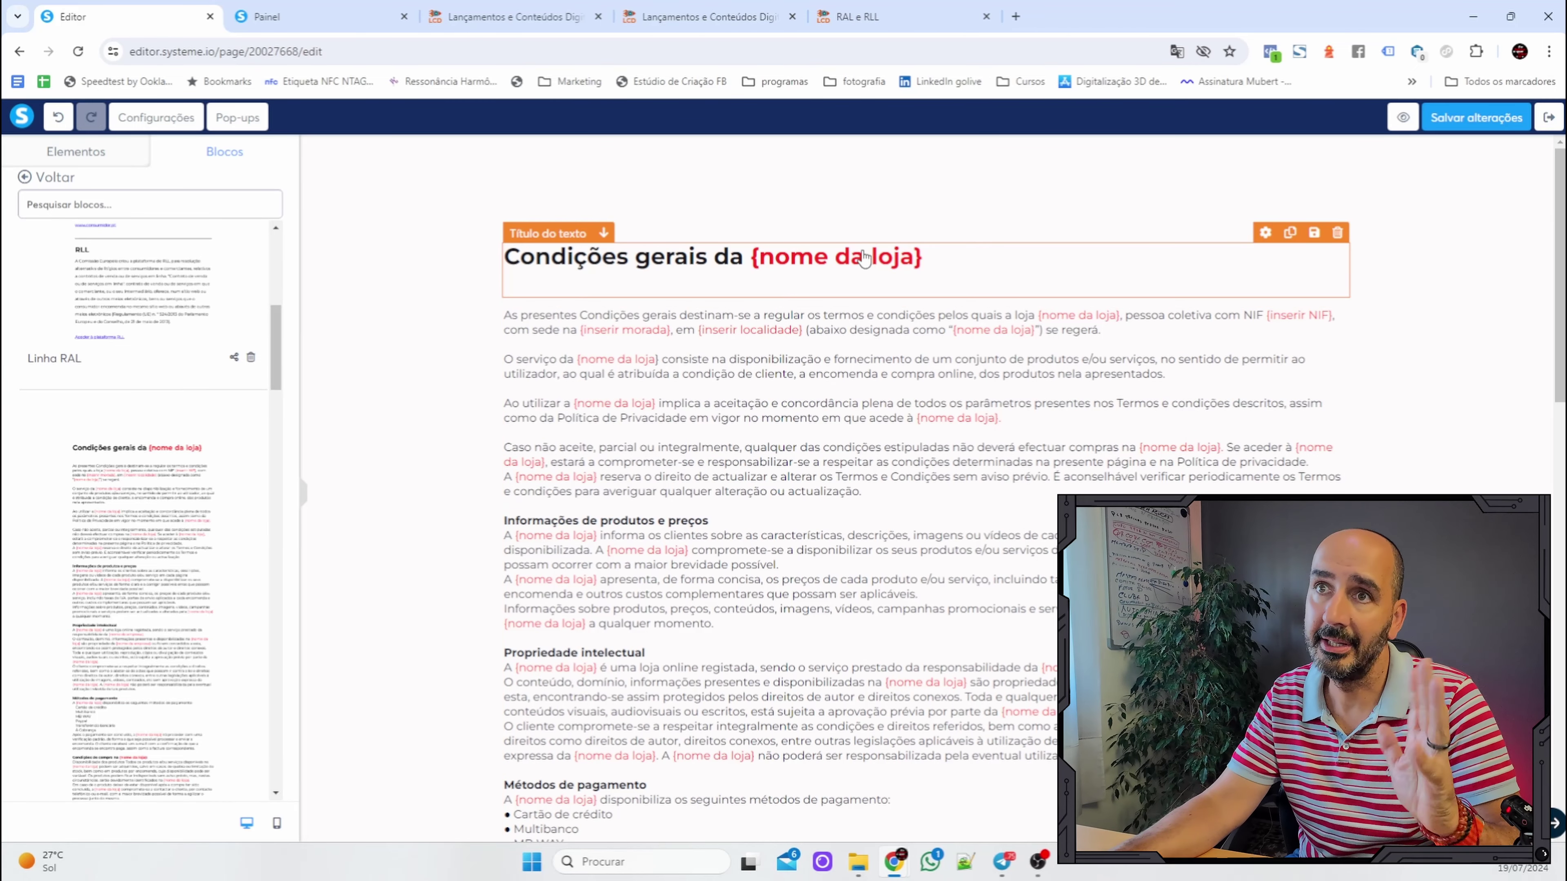
pyautogui.scroll(-20, 1016, 443)
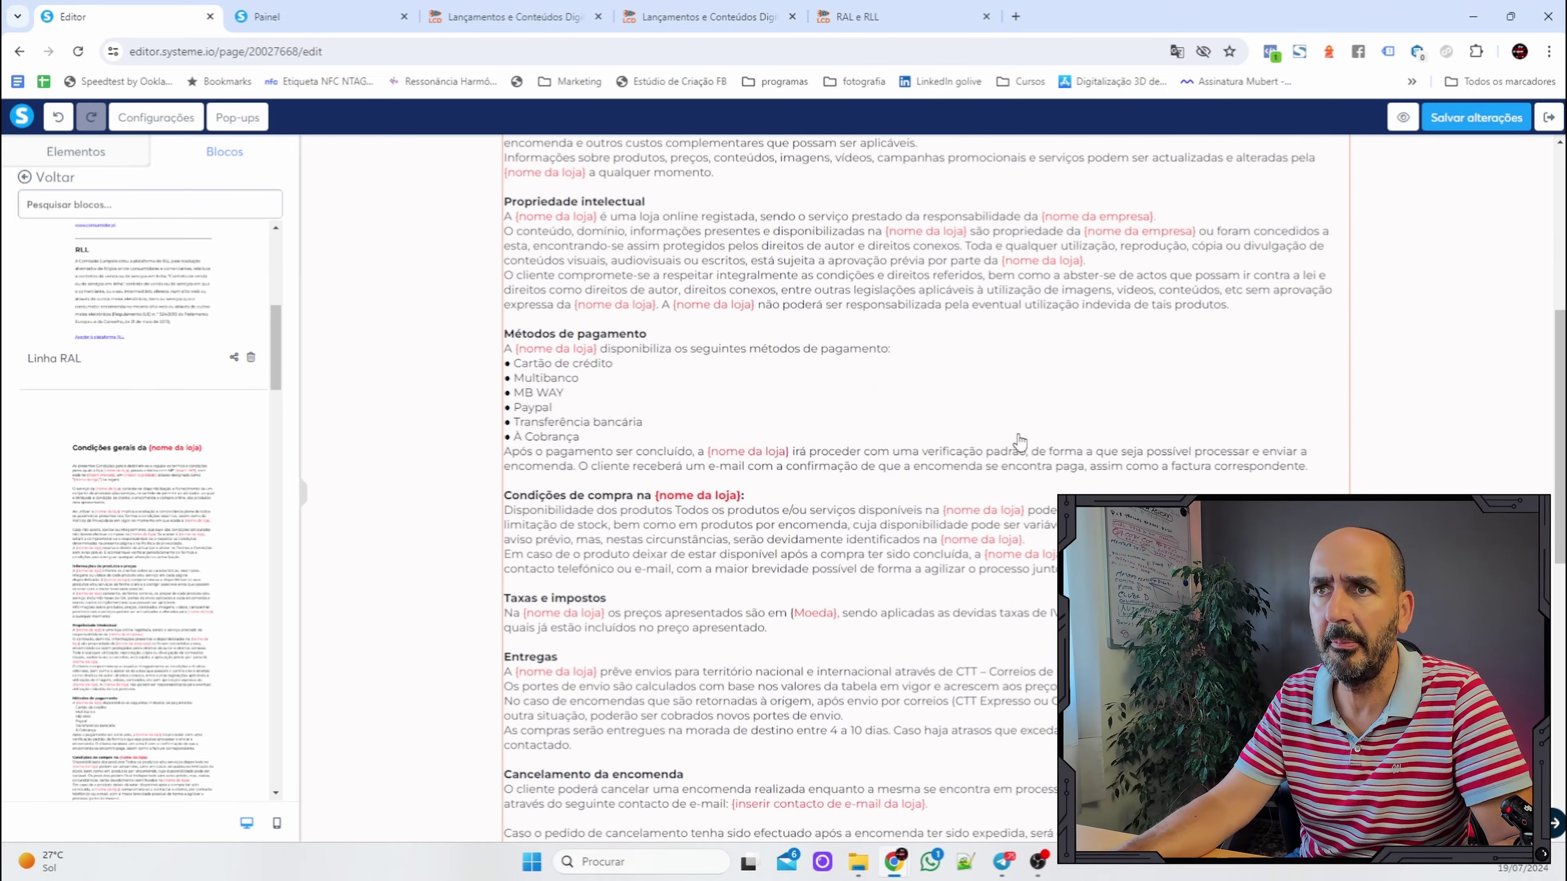
pyautogui.scroll(20, 1016, 443)
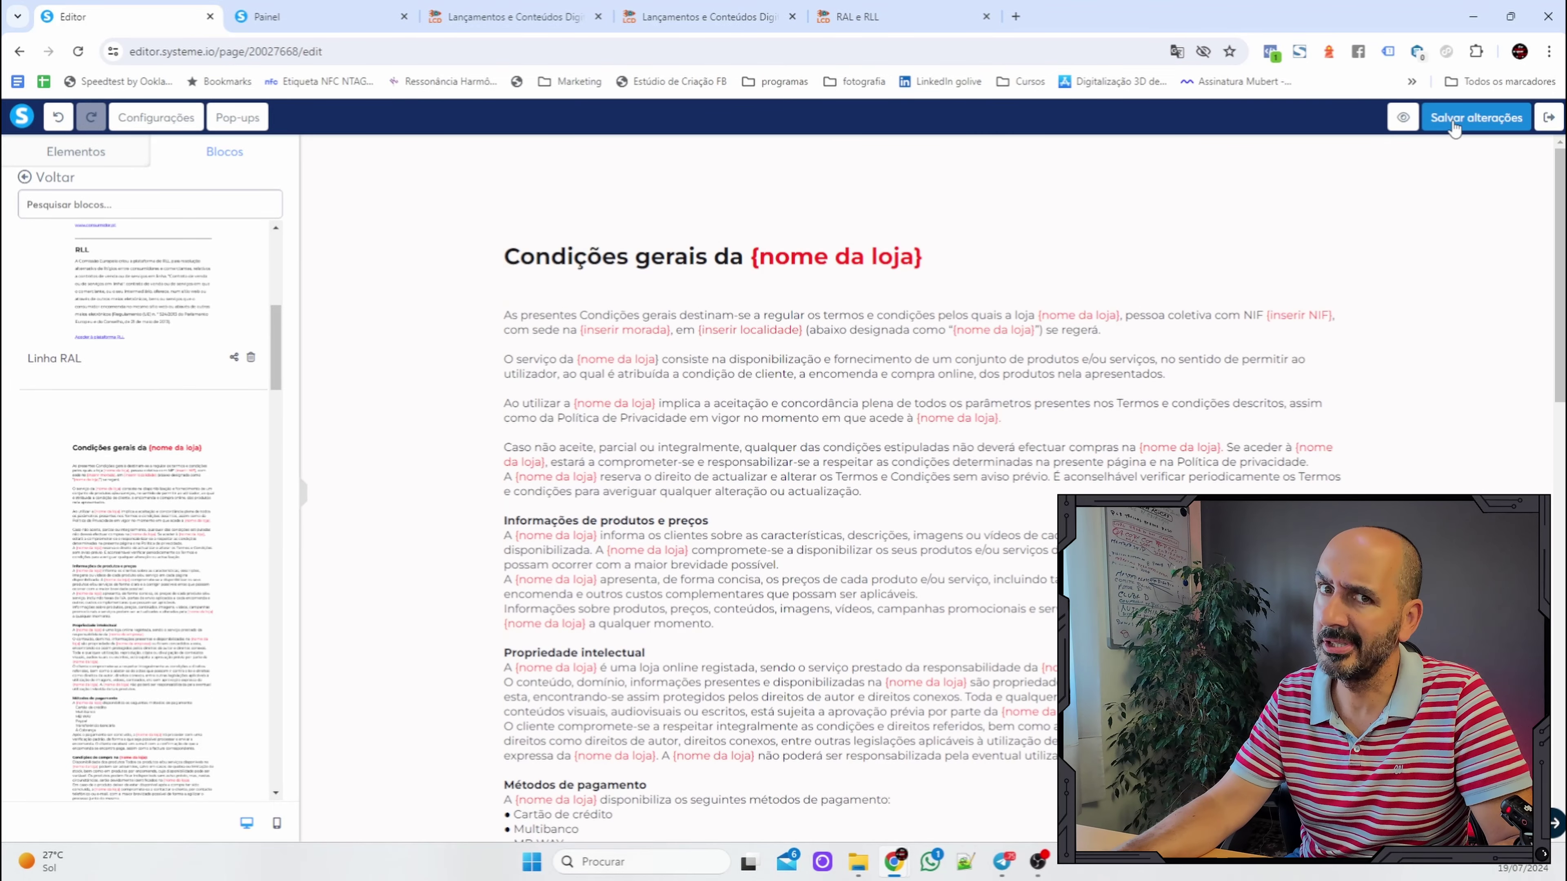
pyautogui.click(1454, 128)
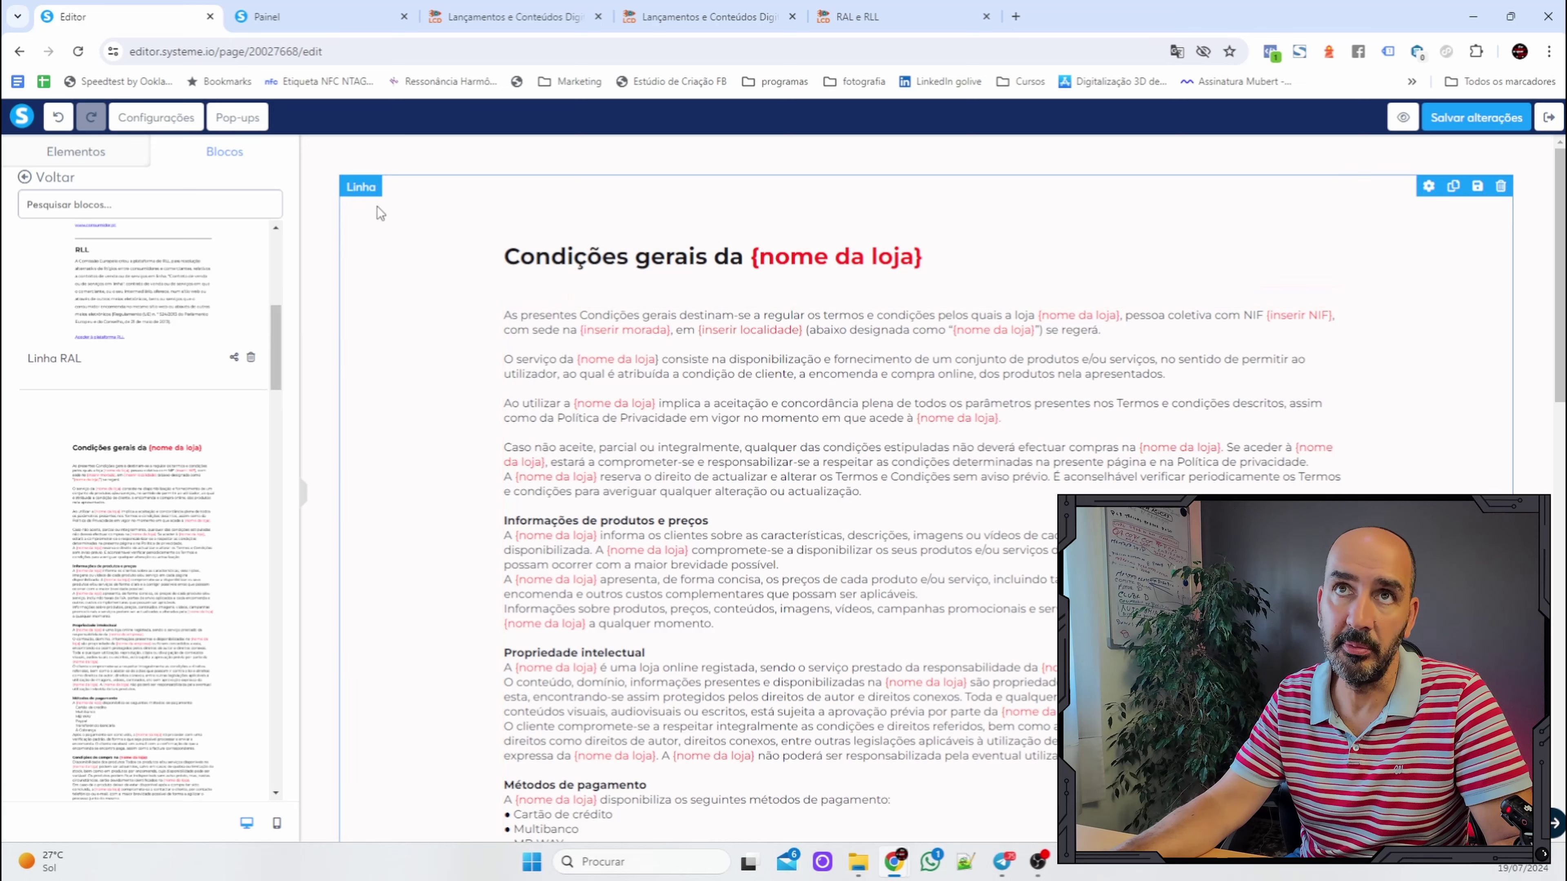
# Select the SEO title in page Configurações, then save and exit the editor.
pyautogui.click(160, 123)
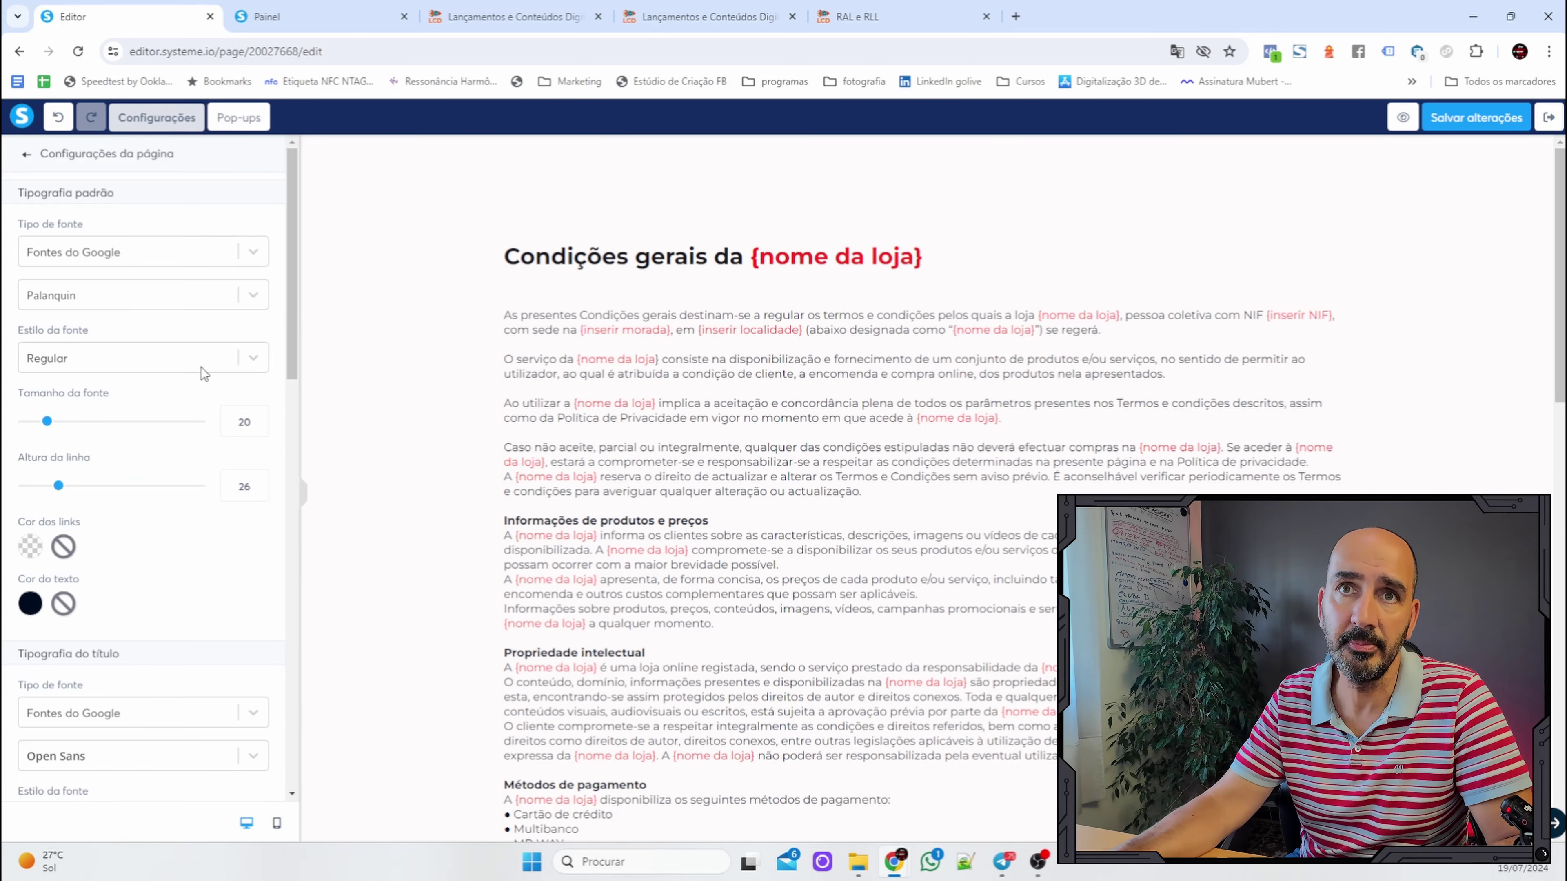
pyautogui.scroll(-10, 204, 424)
pyautogui.scroll(-1, 217, 505)
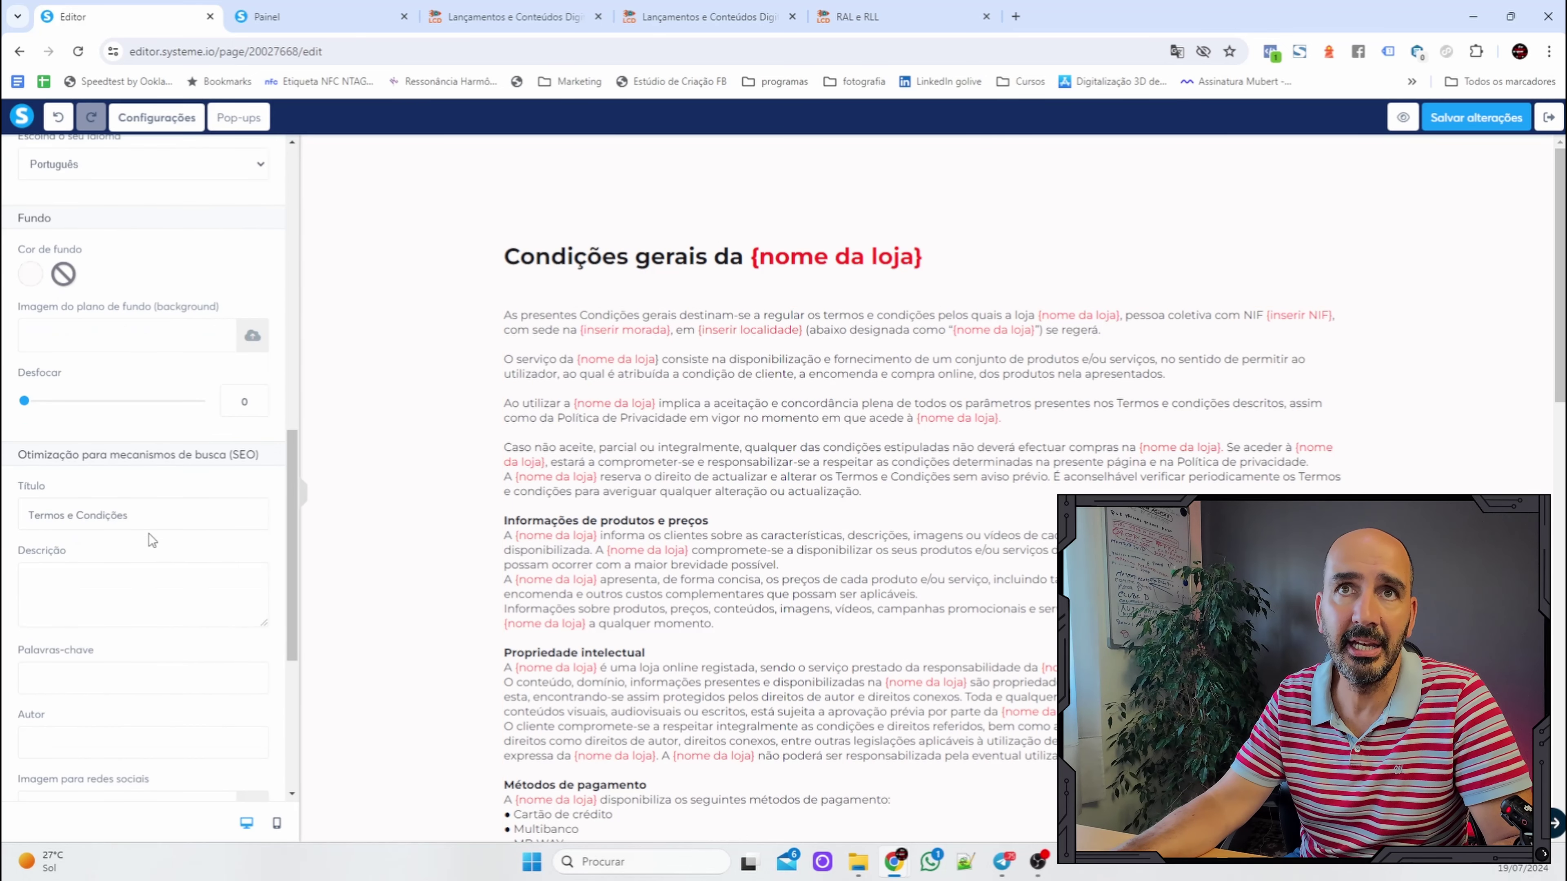
pyautogui.hotkey('ctrl', 'a')
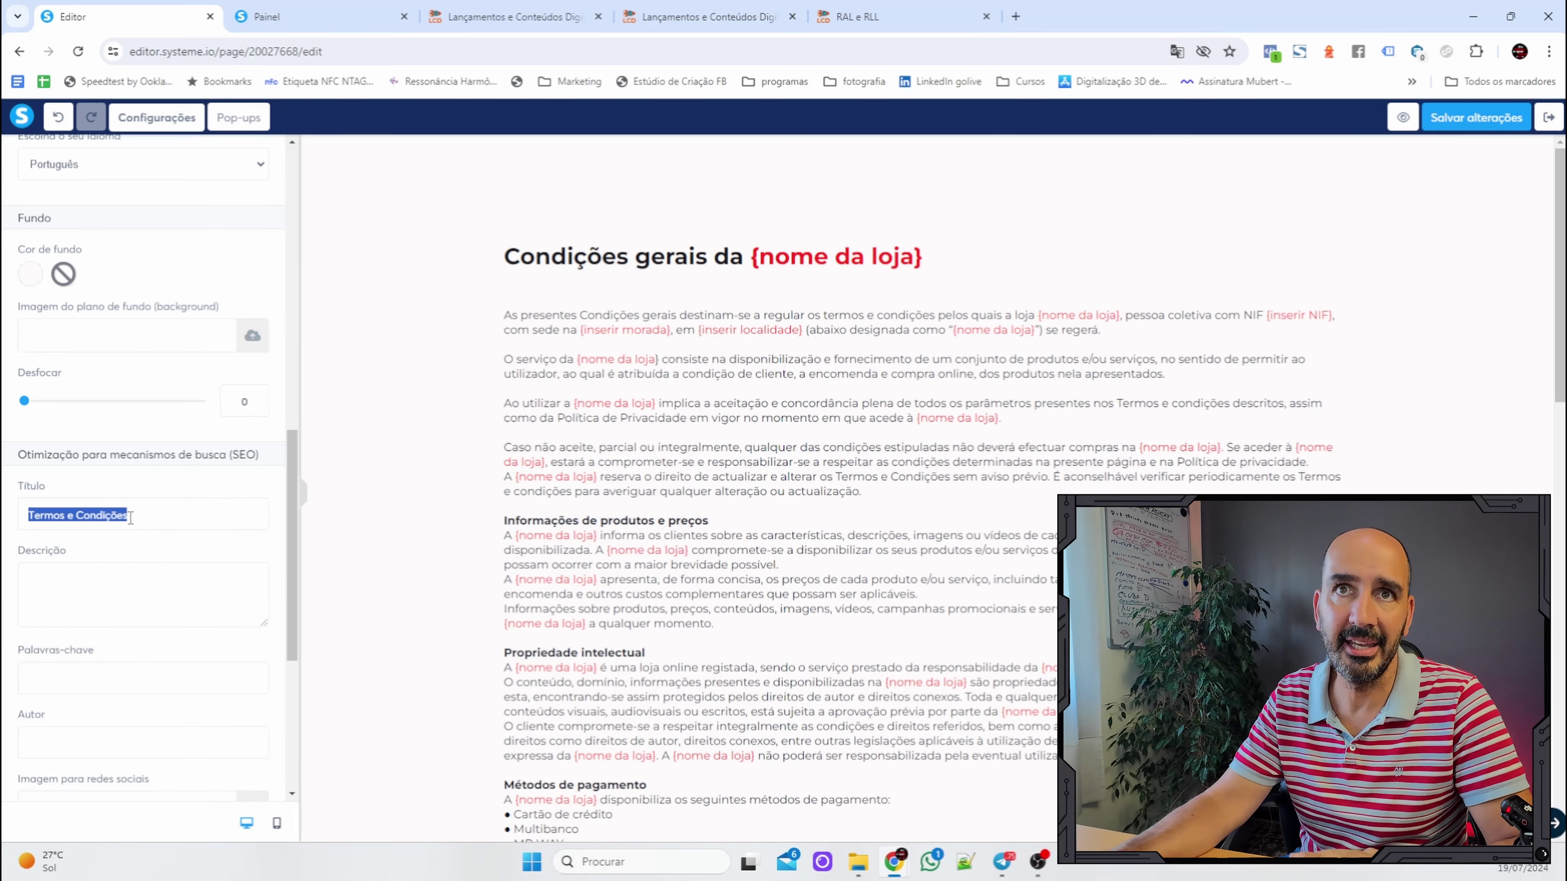
pyautogui.scroll(-1, 69, 363)
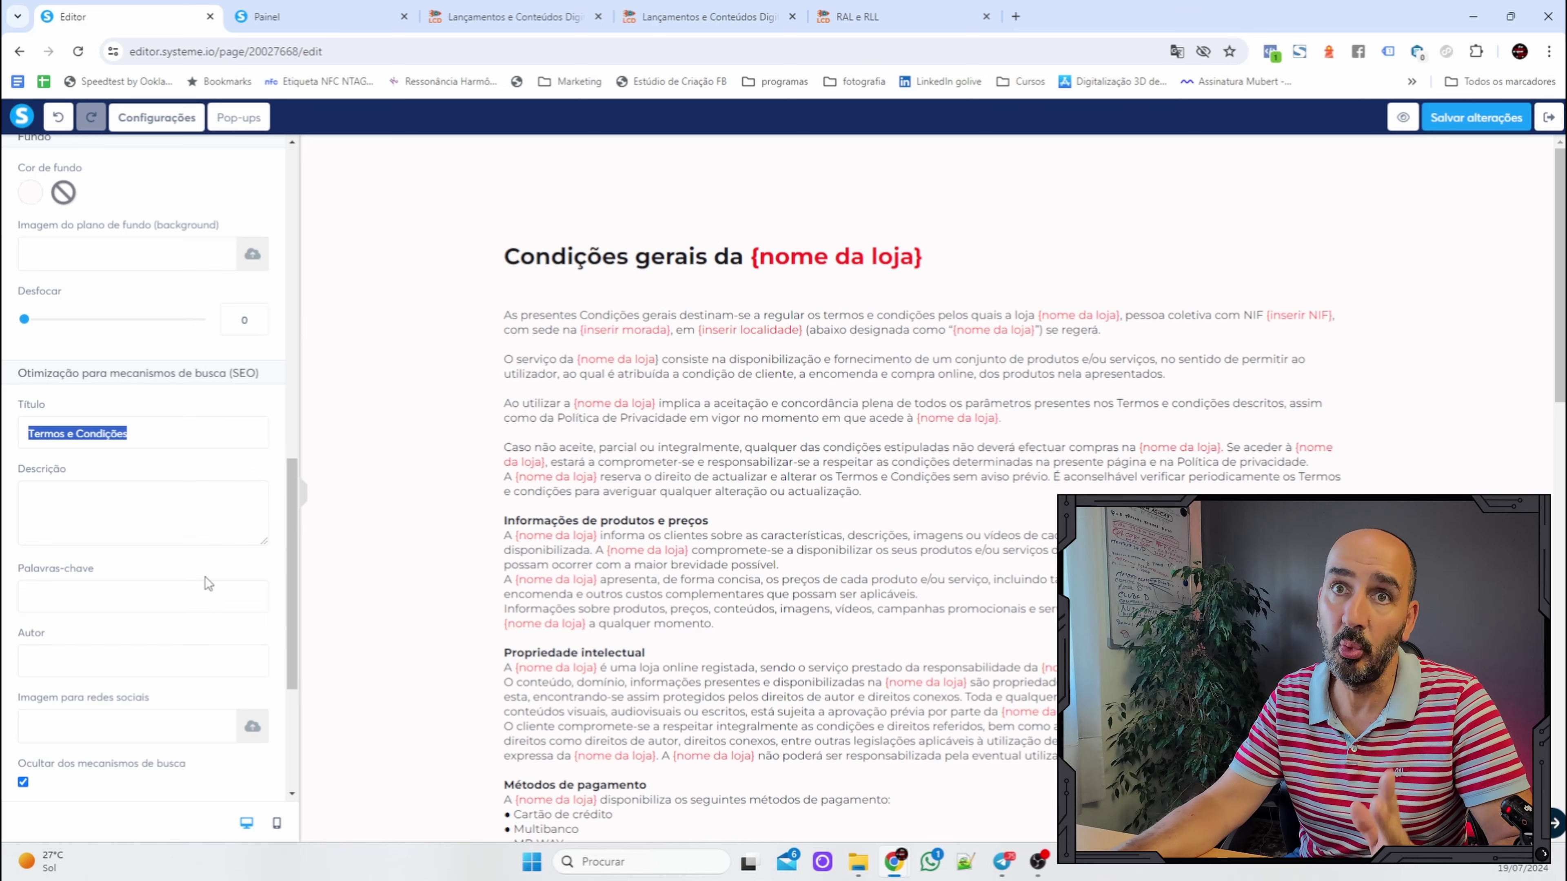
pyautogui.click(1467, 117)
pyautogui.click(1549, 119)
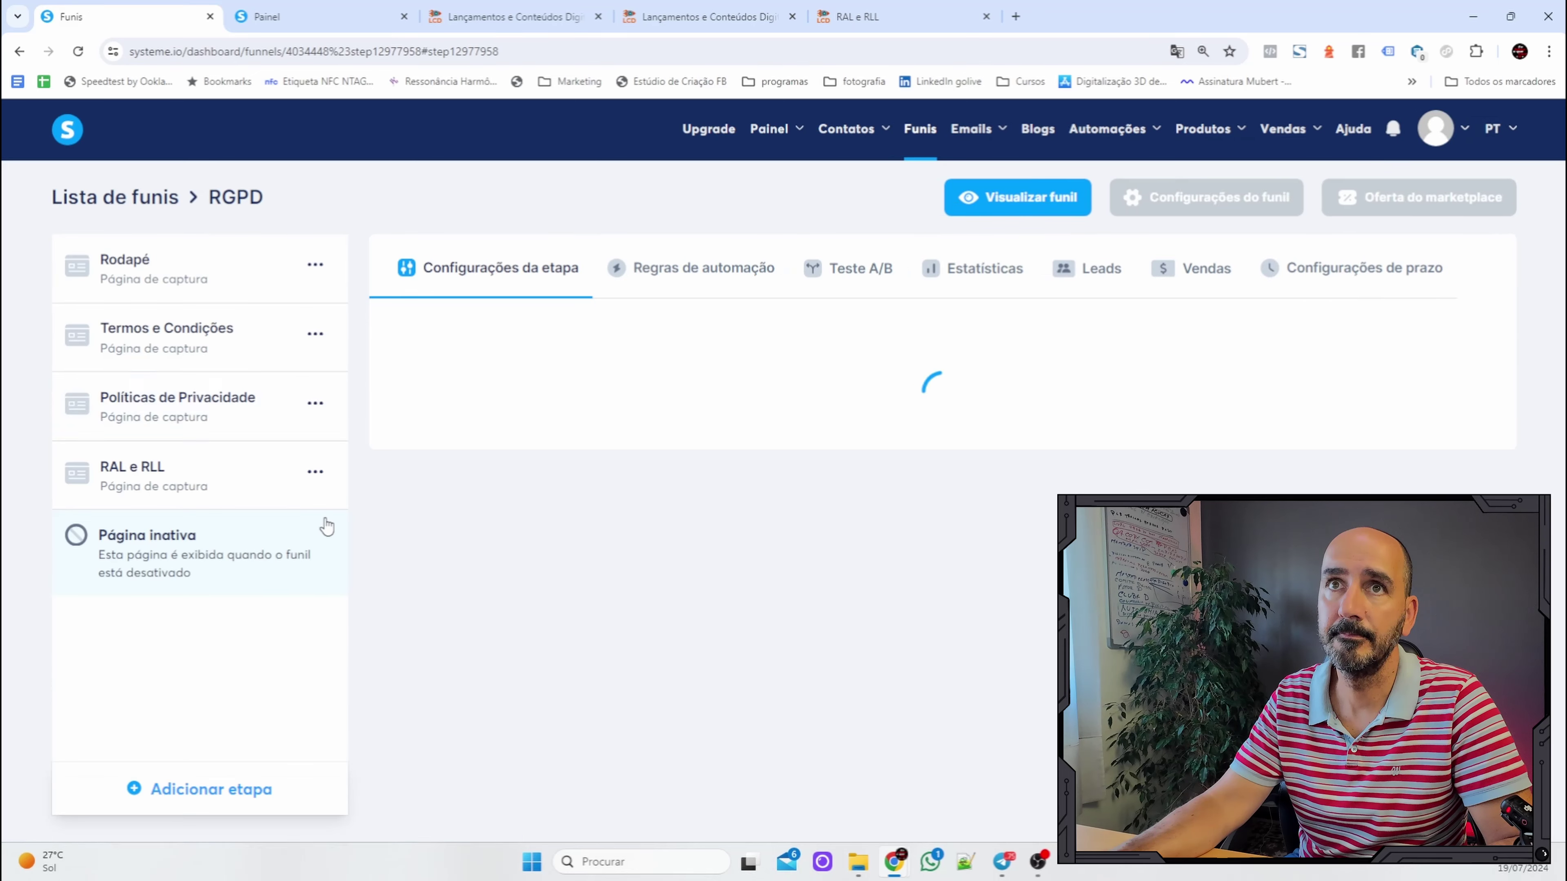
# Open the RAL e RLL page and drag the saved RAL e RLL block onto it.
pyautogui.click(147, 474)
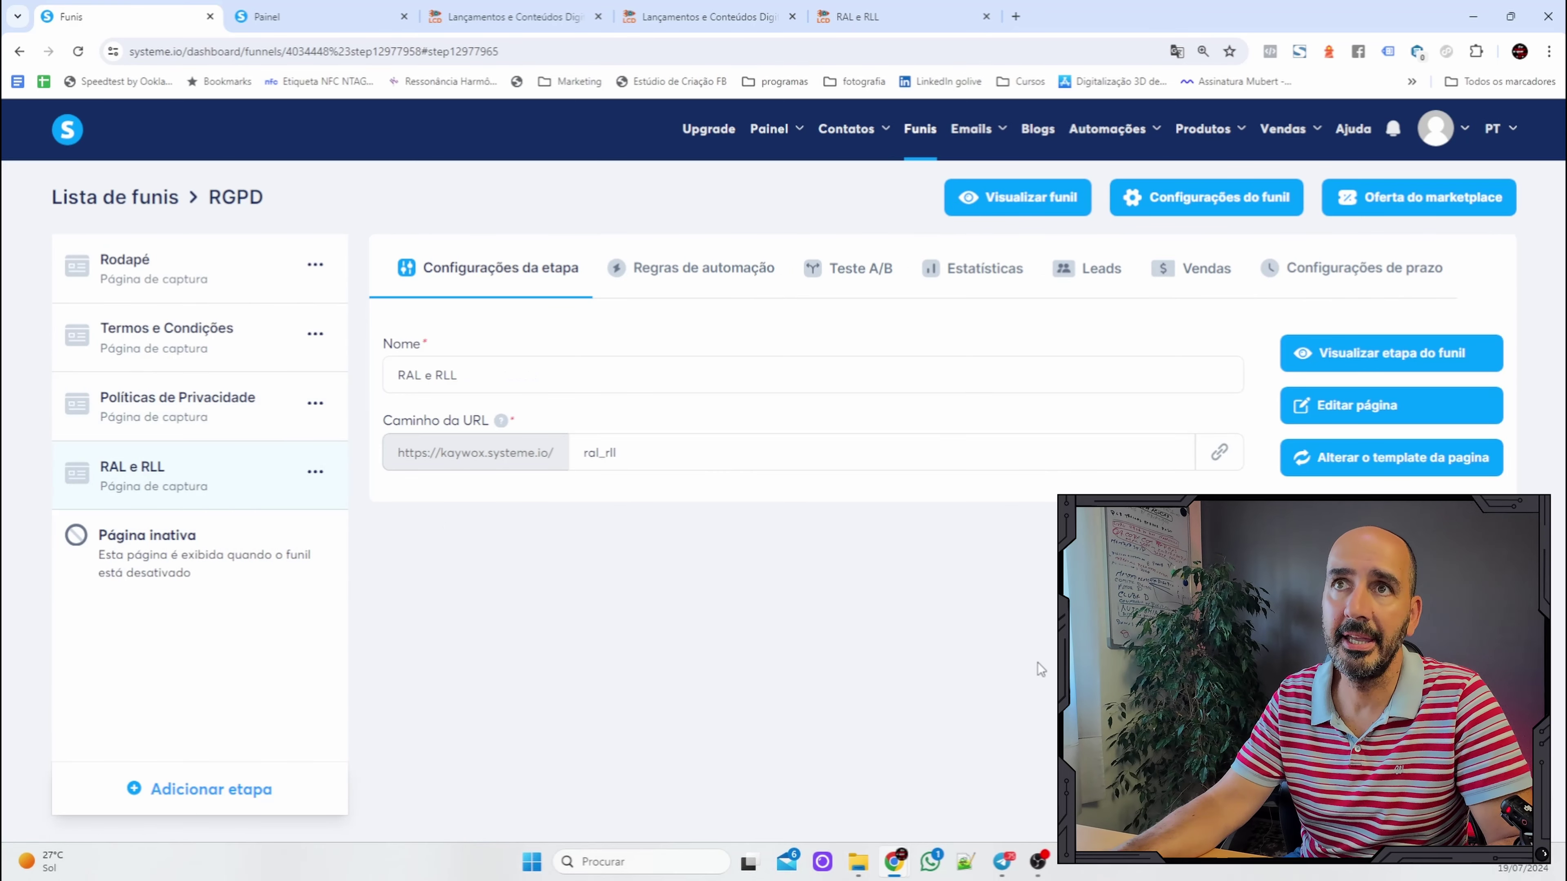
pyautogui.click(1384, 408)
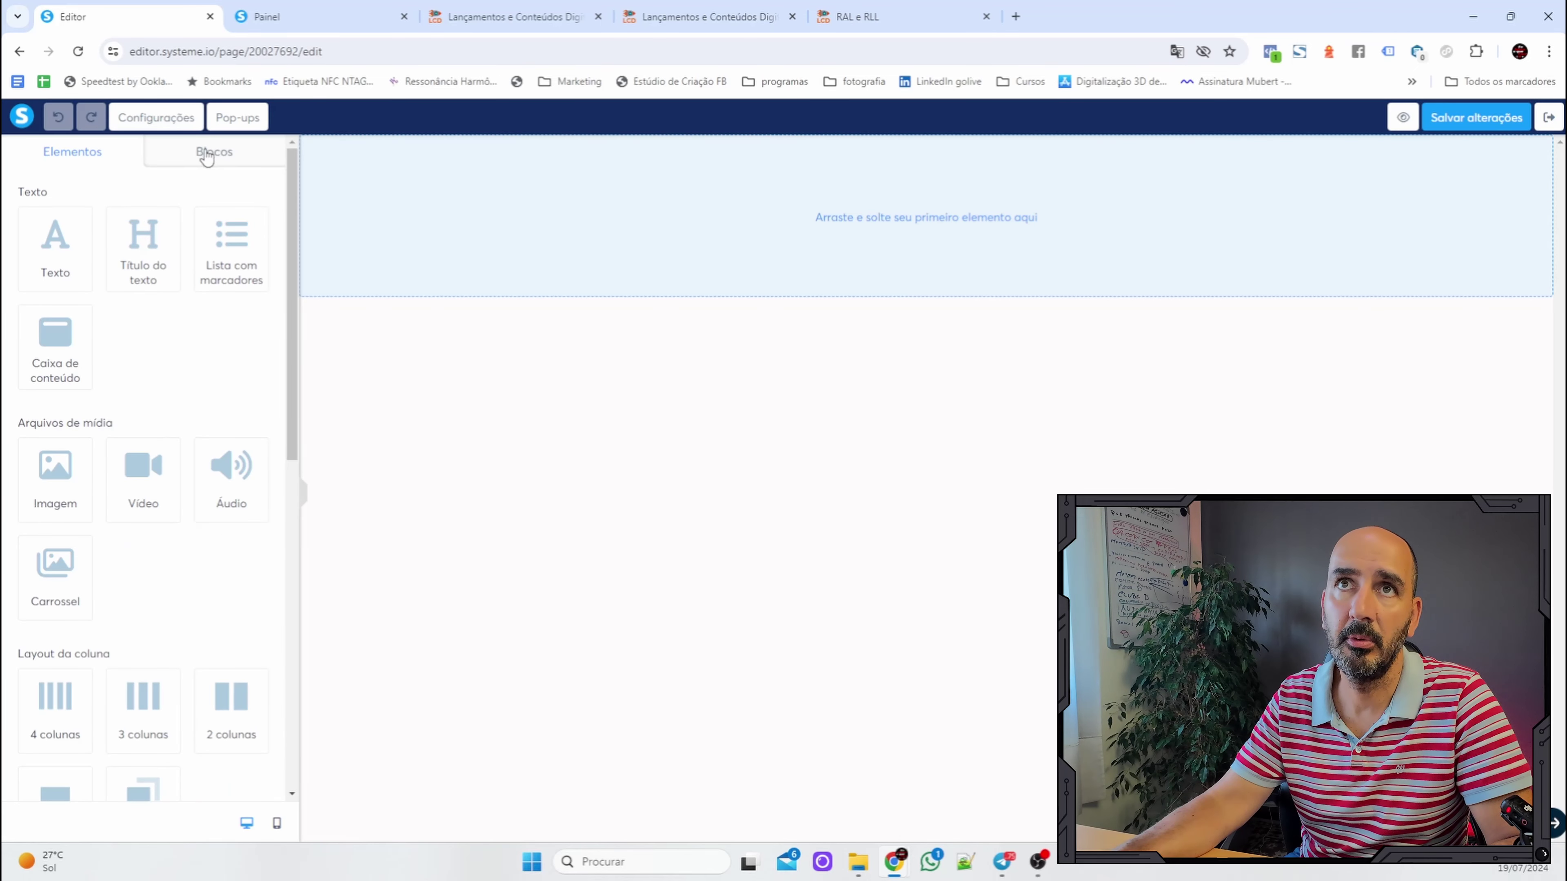
pyautogui.click(208, 151)
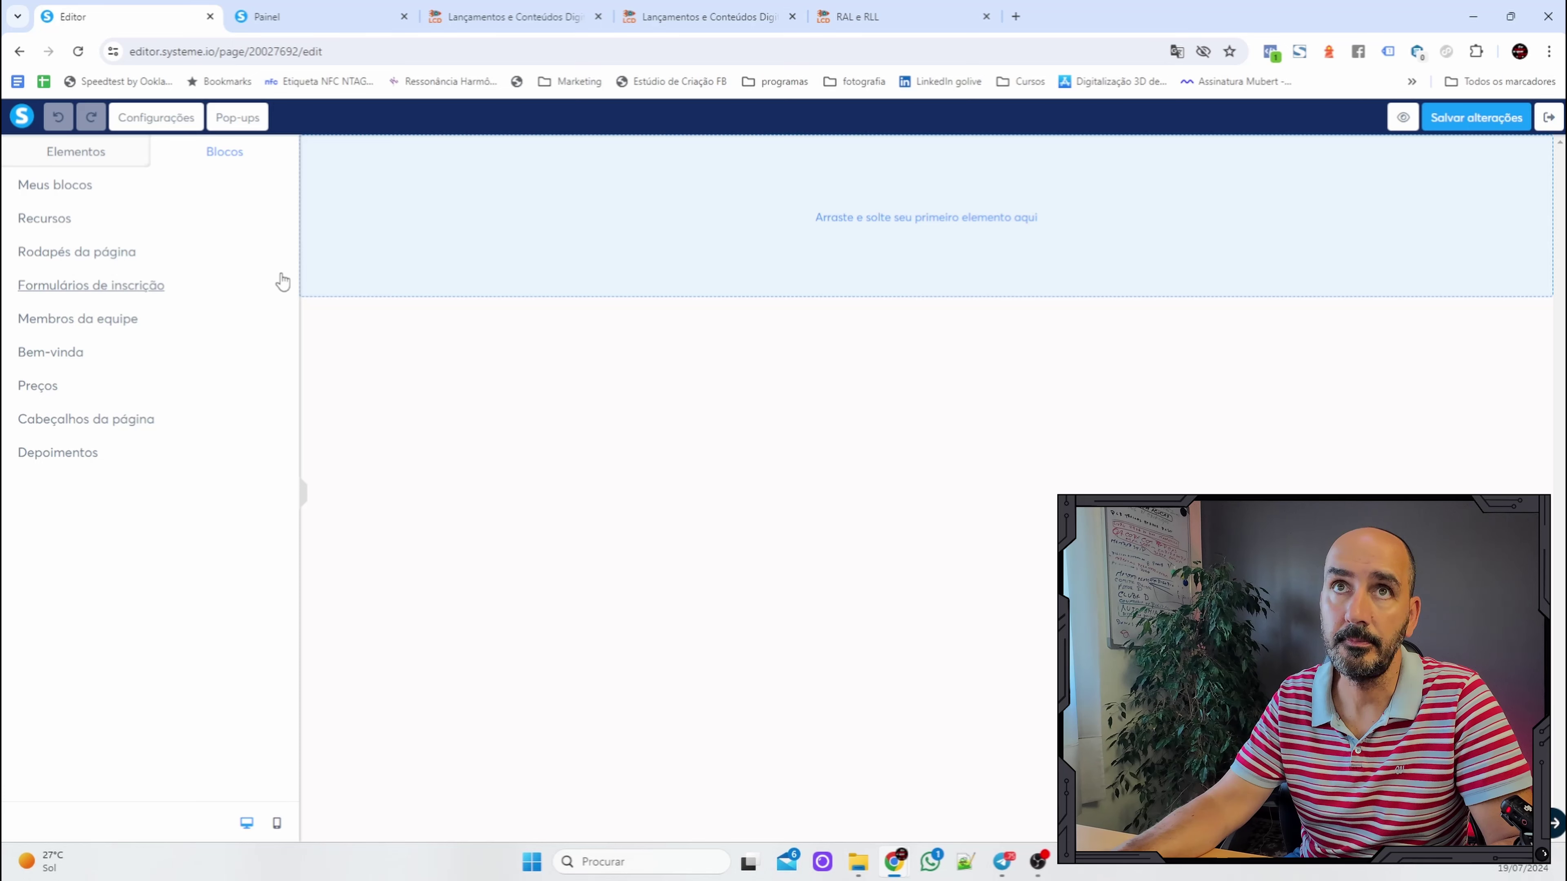
pyautogui.click(71, 185)
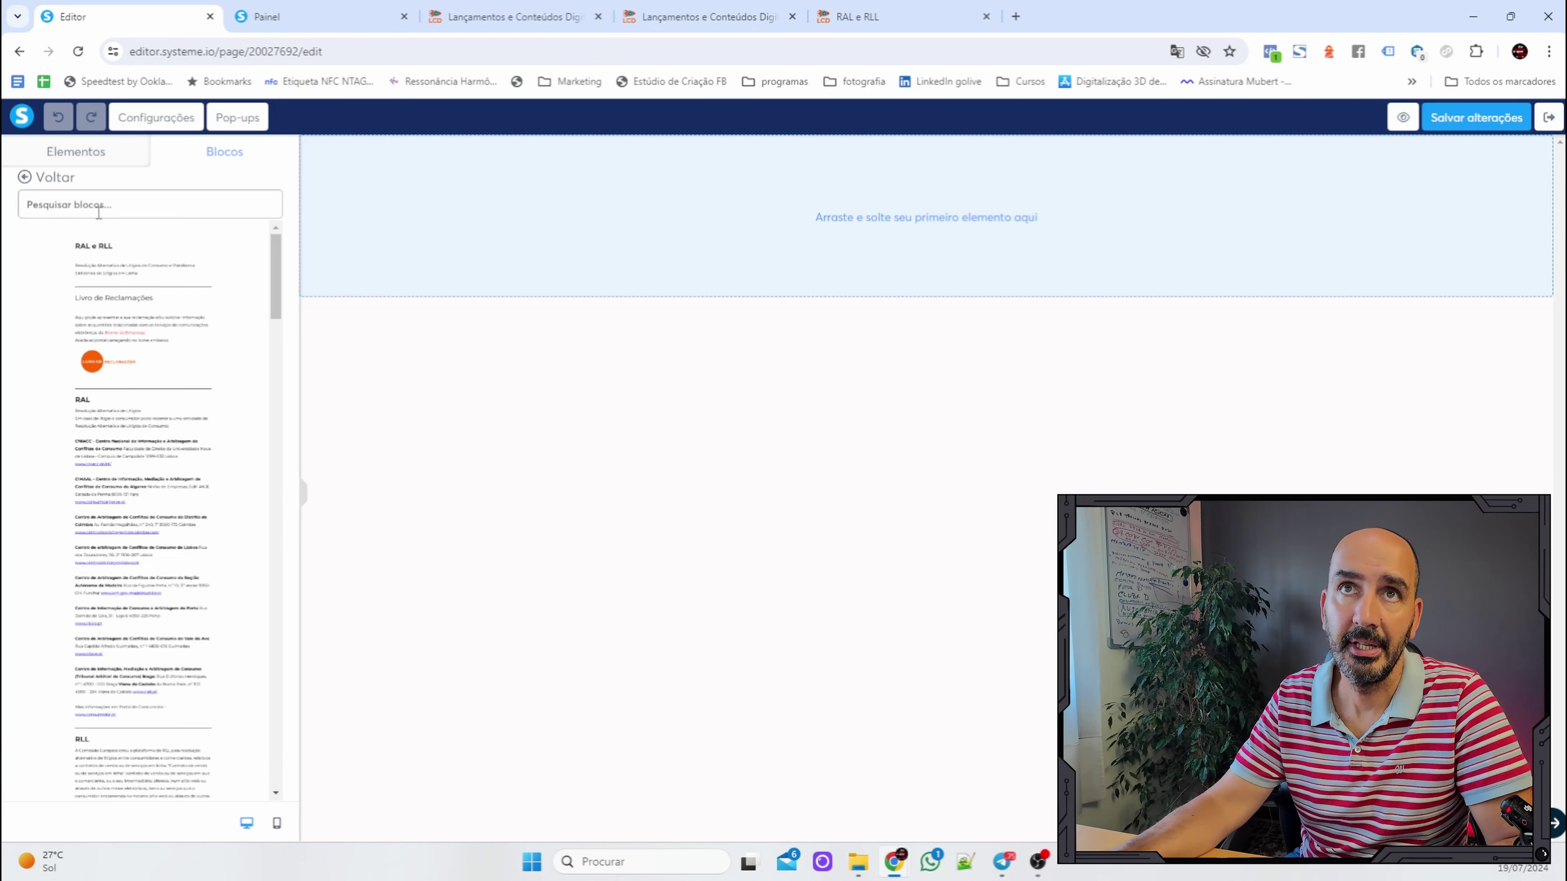
pyautogui.moveTo(109, 530); pyautogui.dragTo(900, 245)
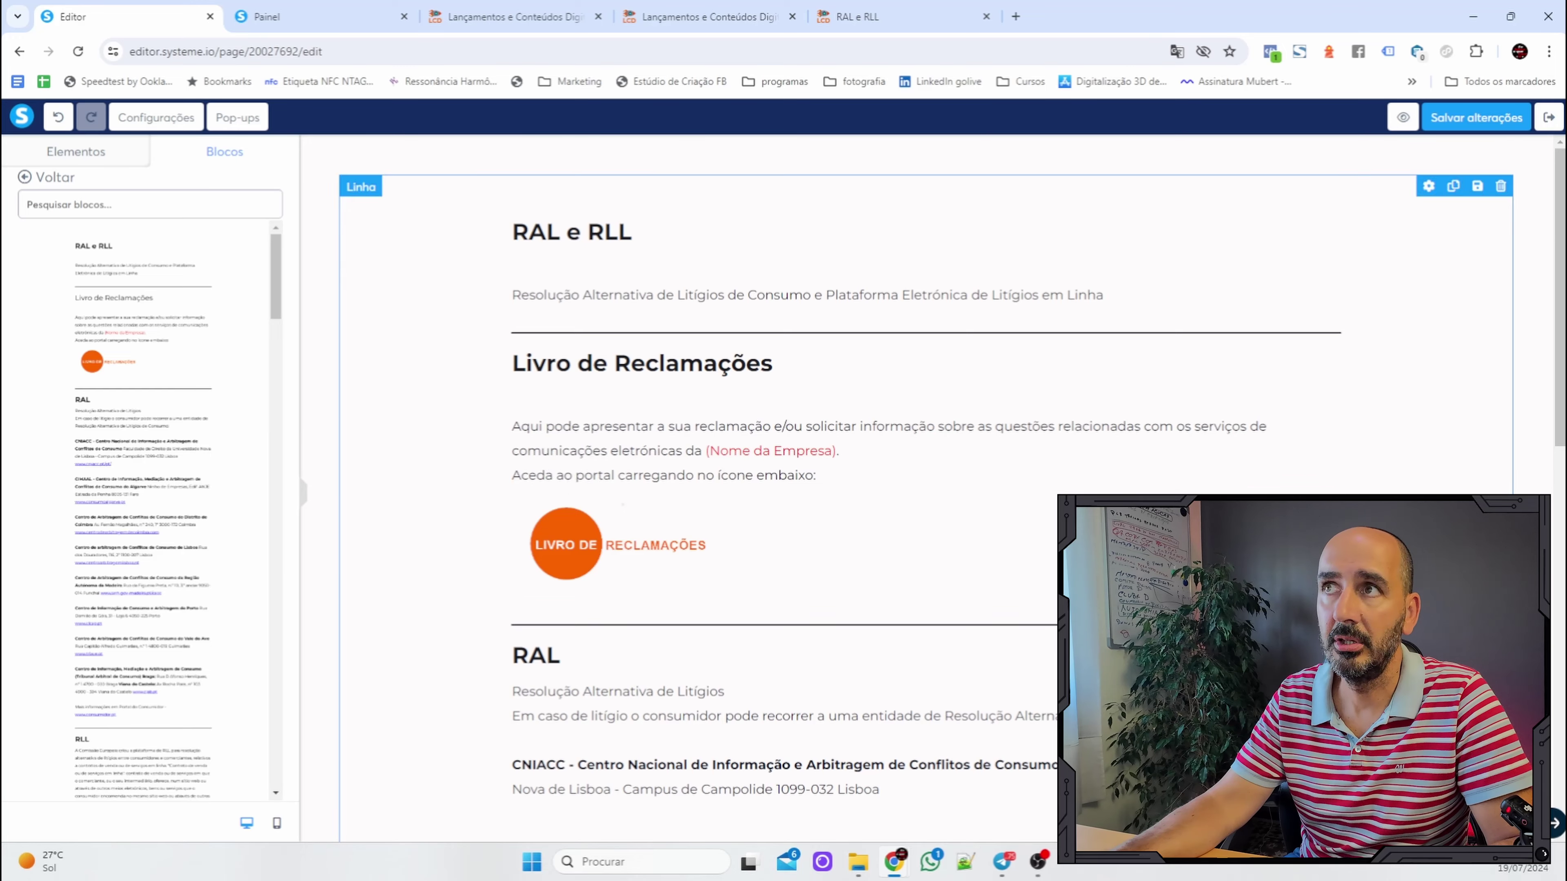
# Check the block, save the RAL e RLL page and exit the editor.
pyautogui.scroll(-4, 756, 402)
pyautogui.scroll(4, 755, 403)
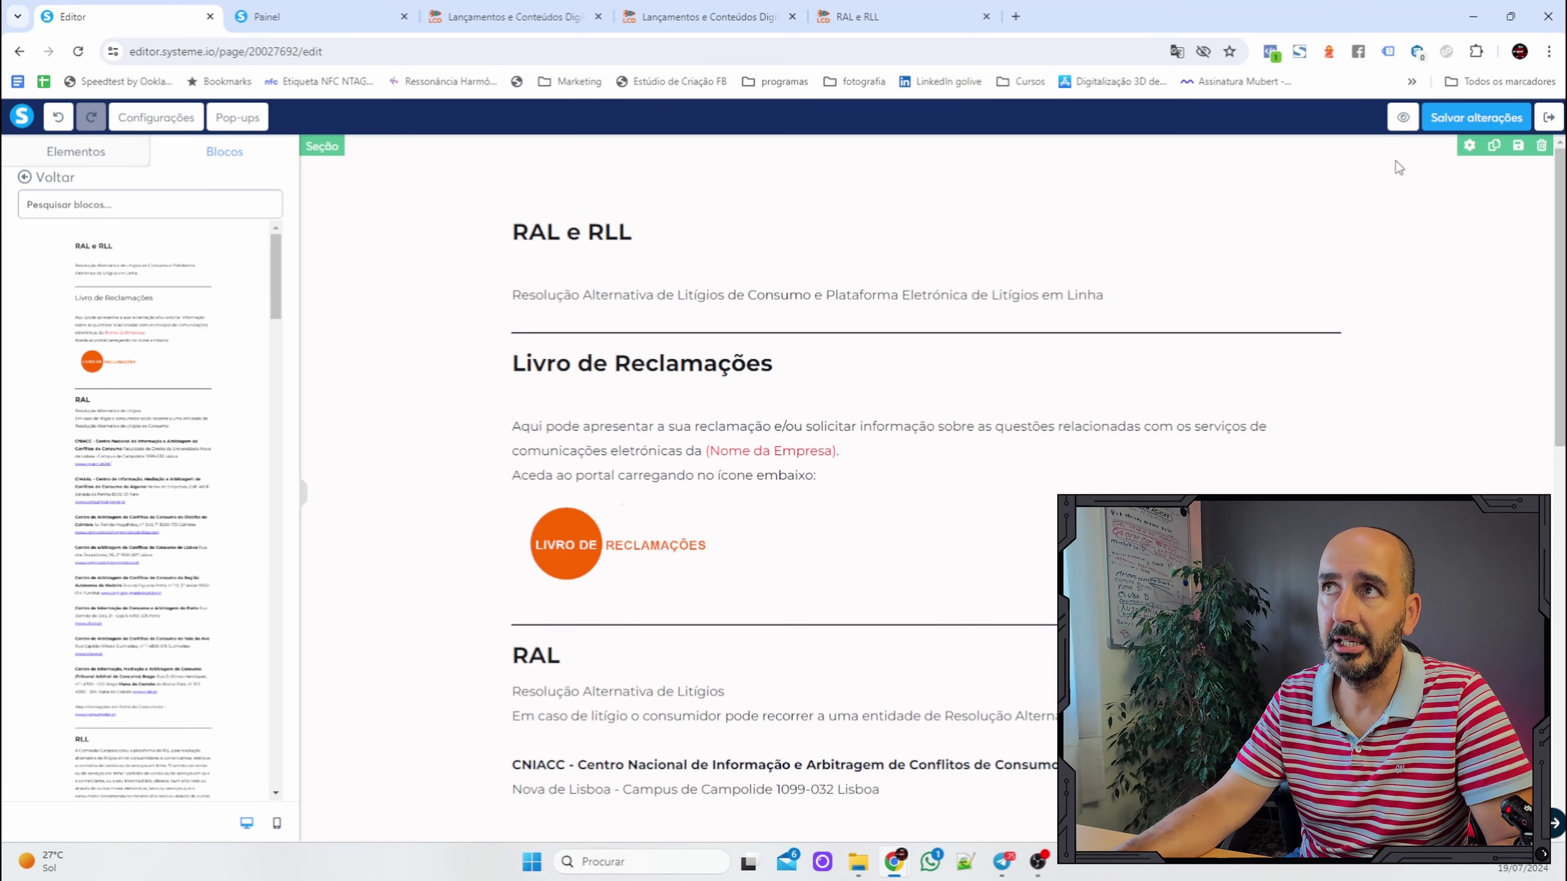
pyautogui.click(1473, 118)
pyautogui.click(1549, 117)
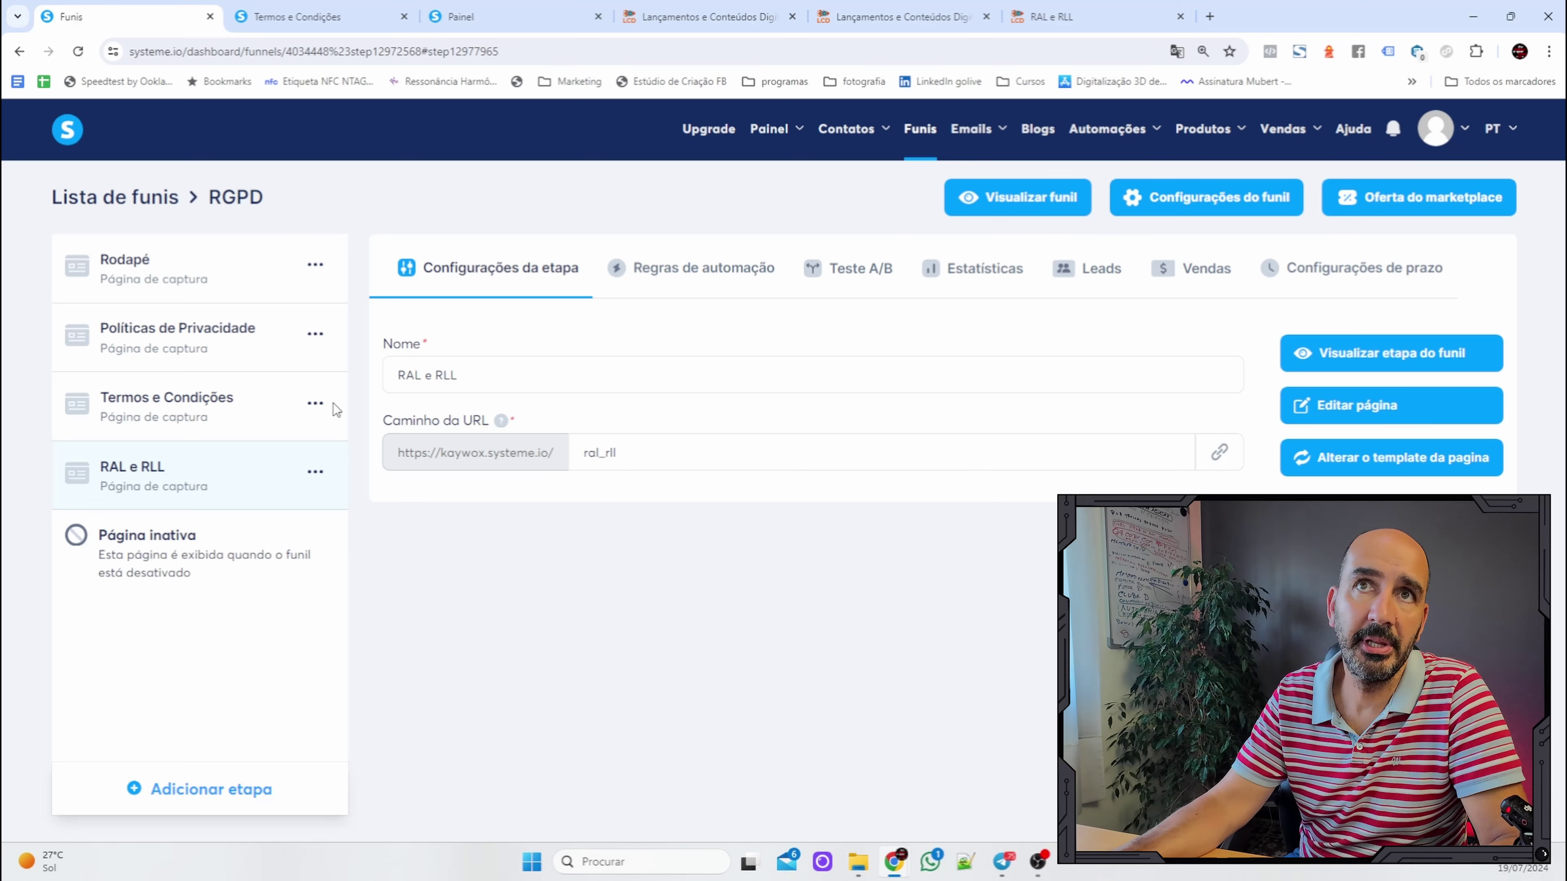
# Review the funnel steps and open the published RAL e RLL page in a new tab.
pyautogui.click(177, 341)
pyautogui.click(220, 425)
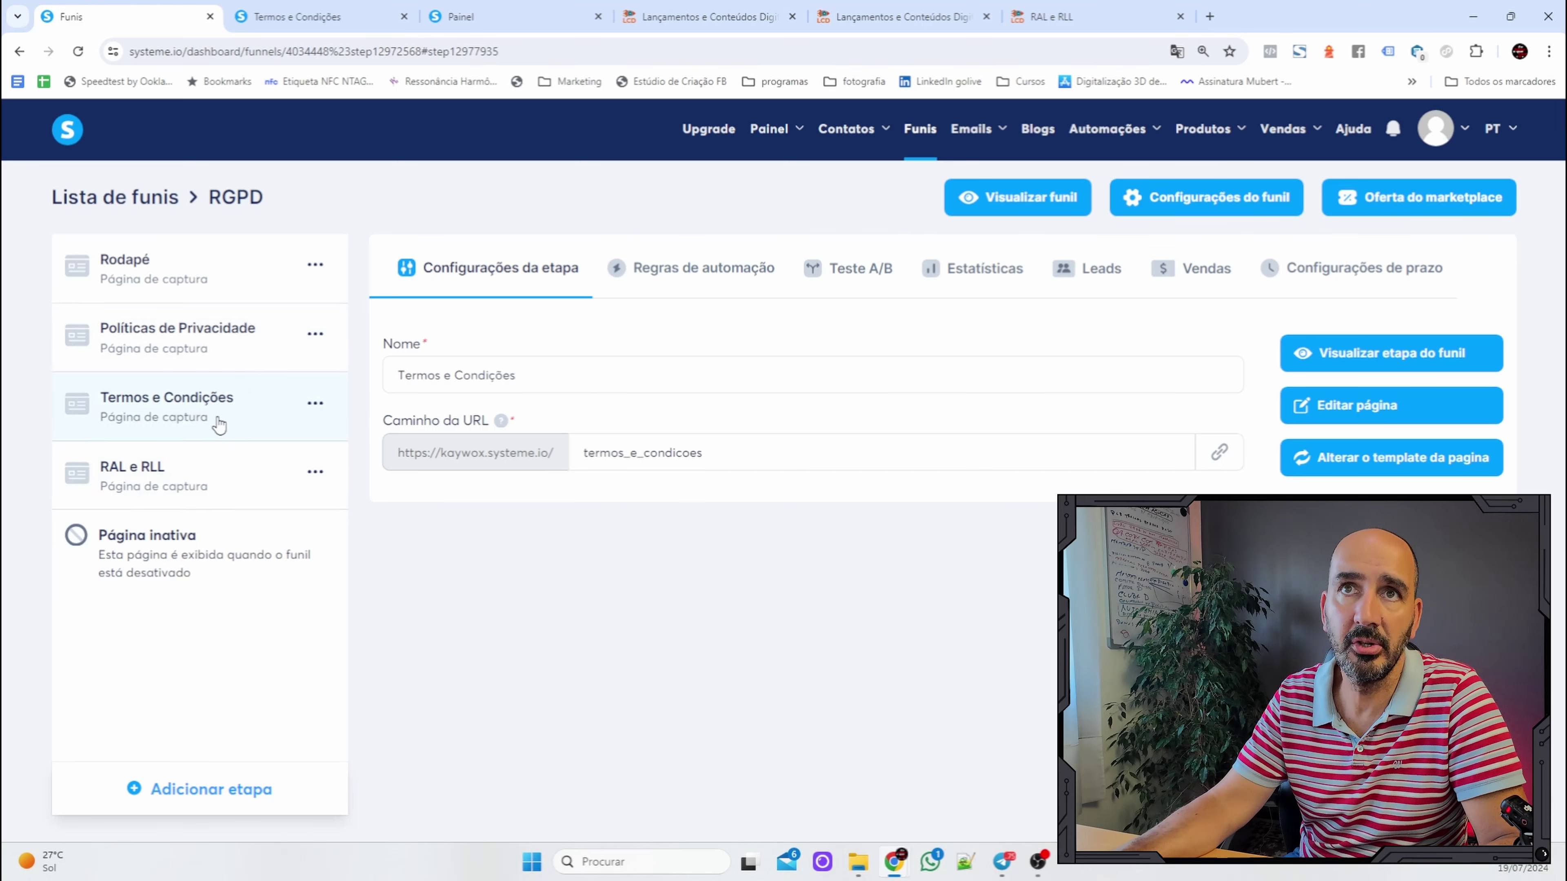
pyautogui.click(205, 472)
pyautogui.moveTo(617, 454); pyautogui.dragTo(580, 460)
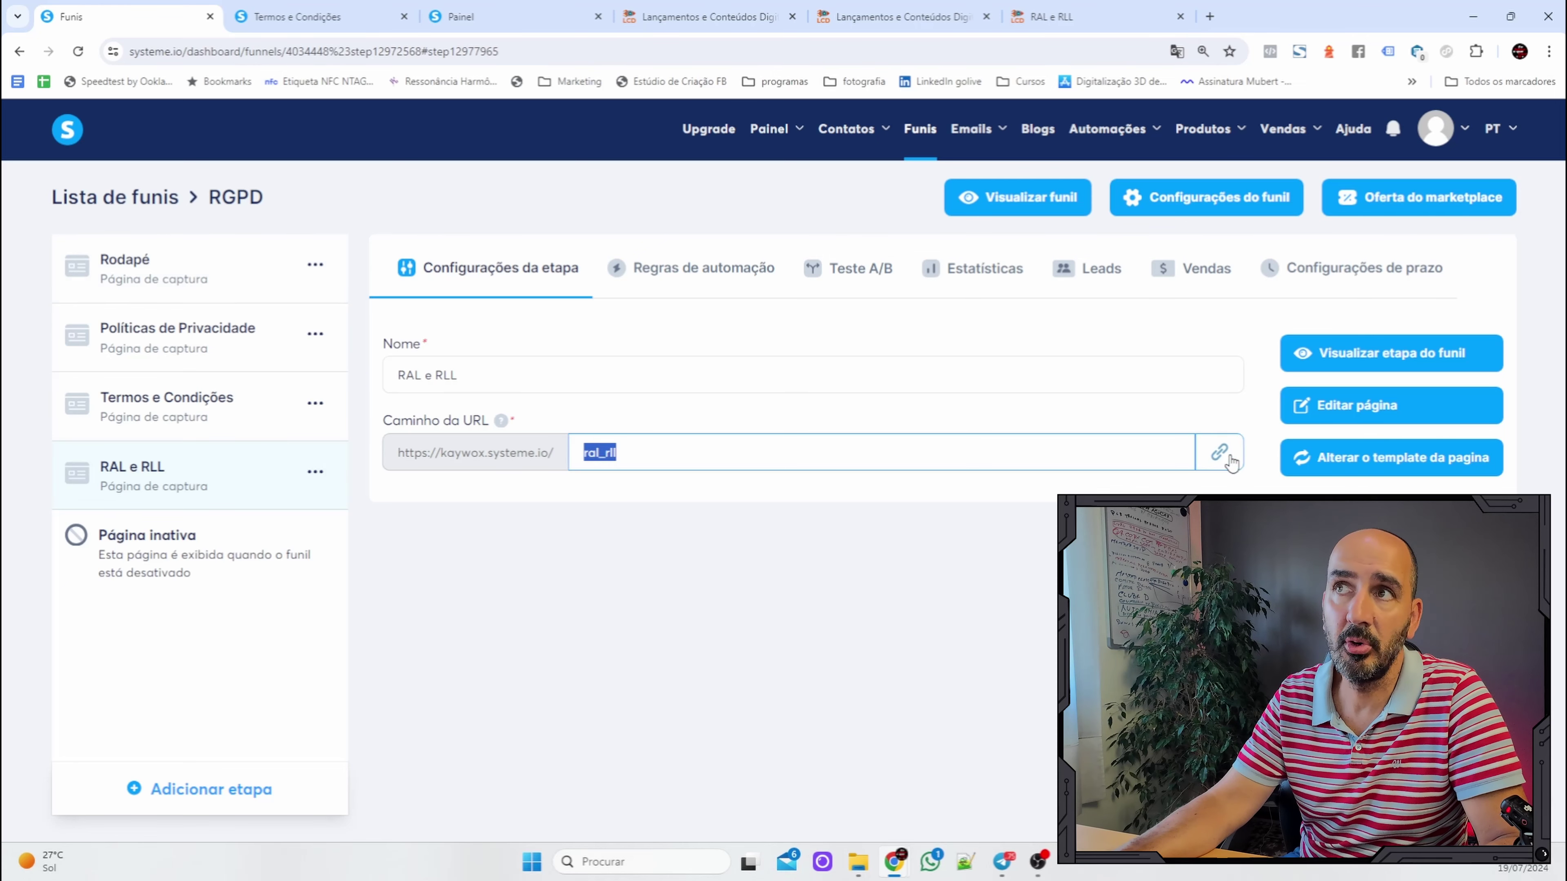
pyautogui.click(1362, 357)
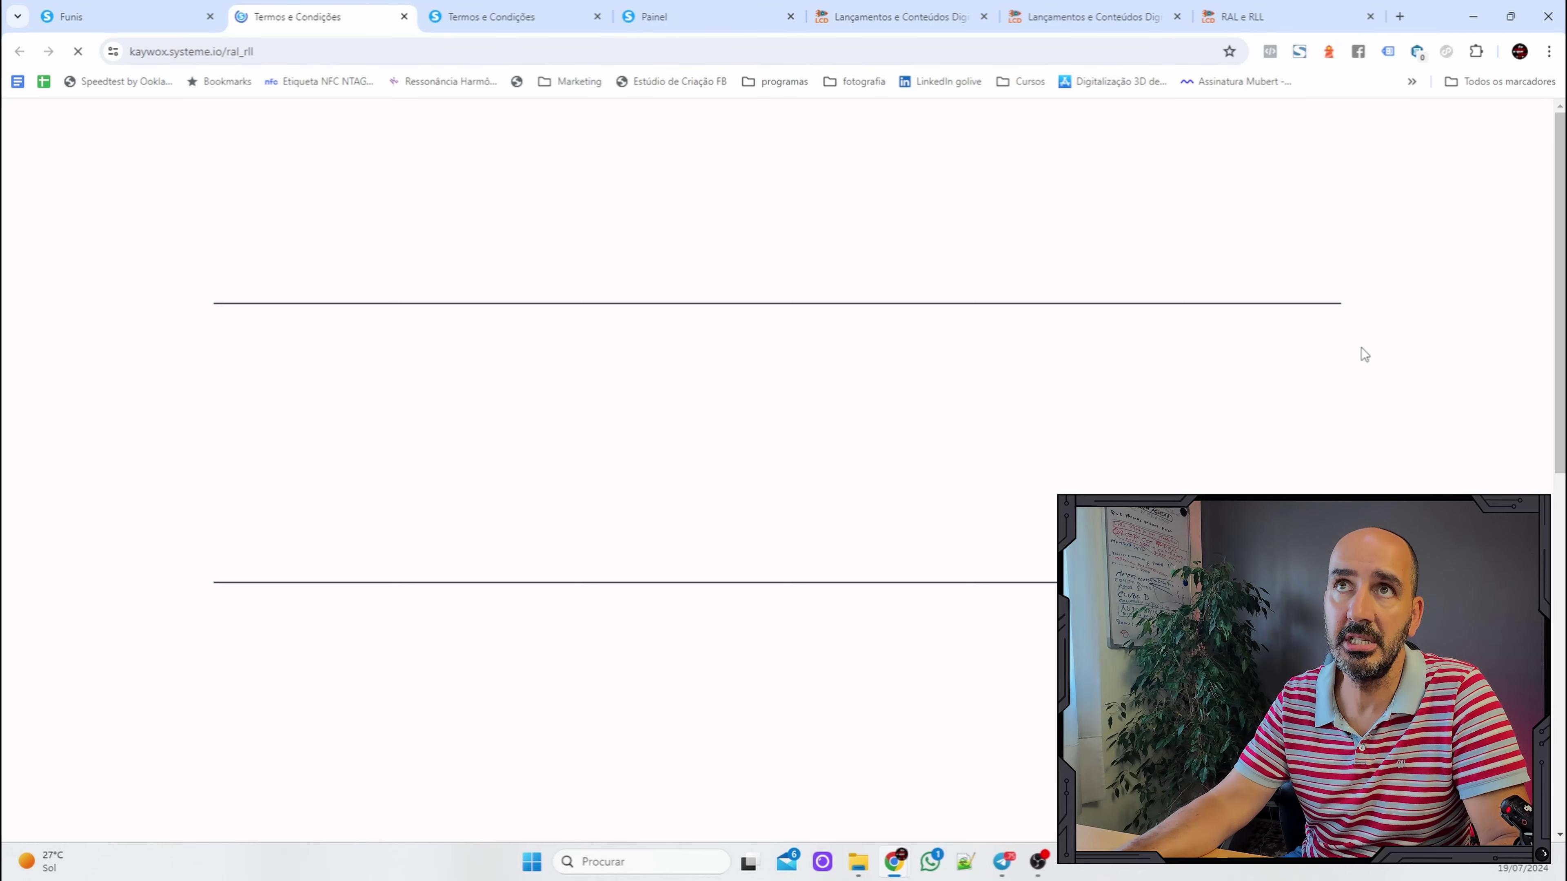
pyautogui.scroll(-3, 345, 284)
pyautogui.scroll(3, 364, 293)
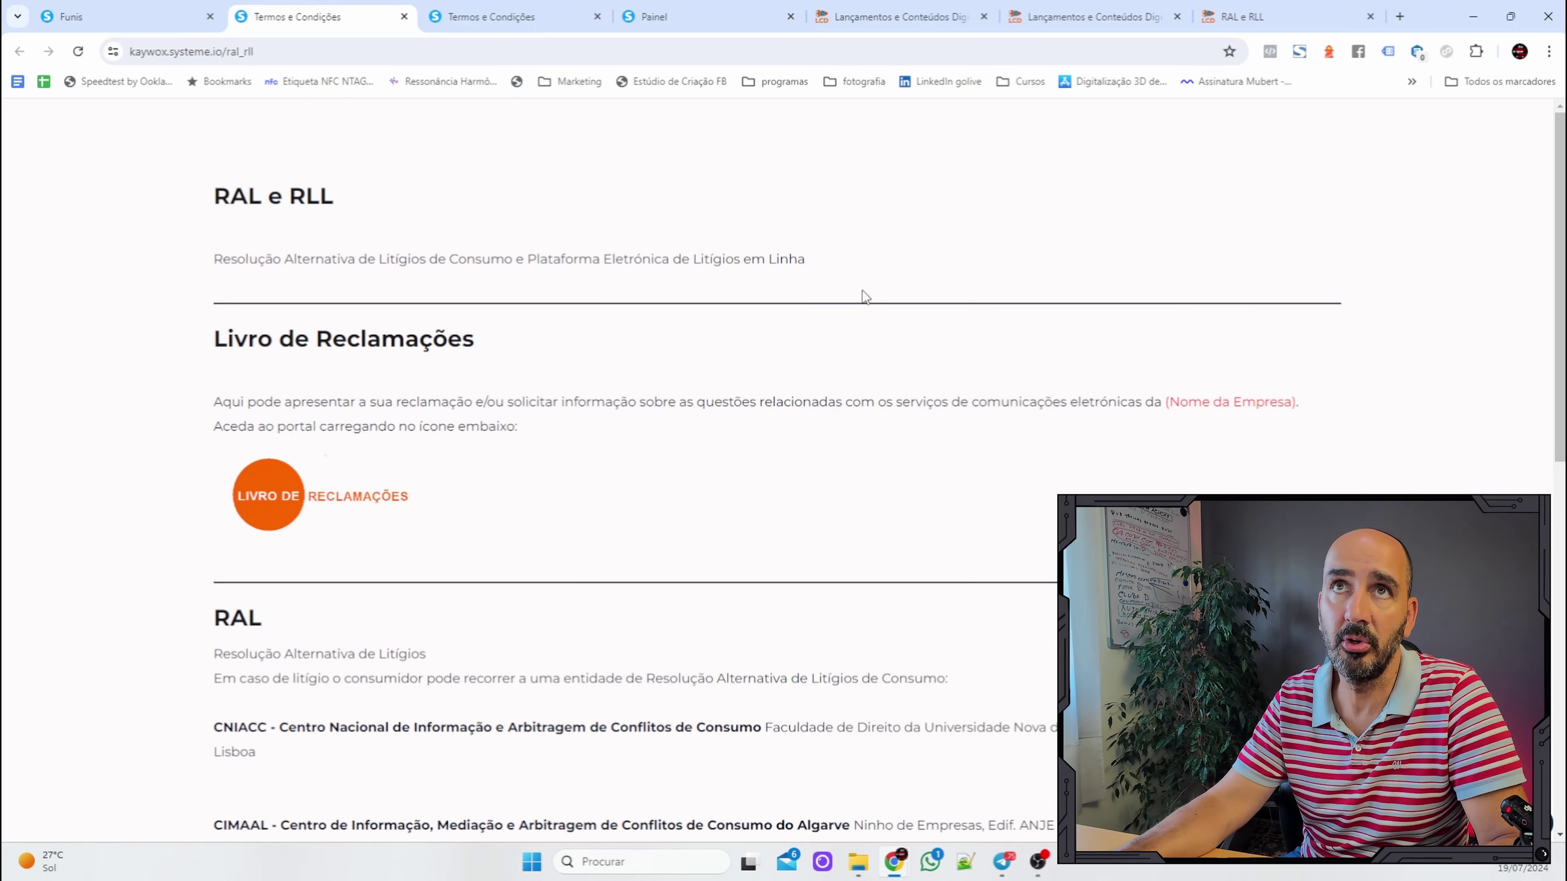
pyautogui.click(93, 17)
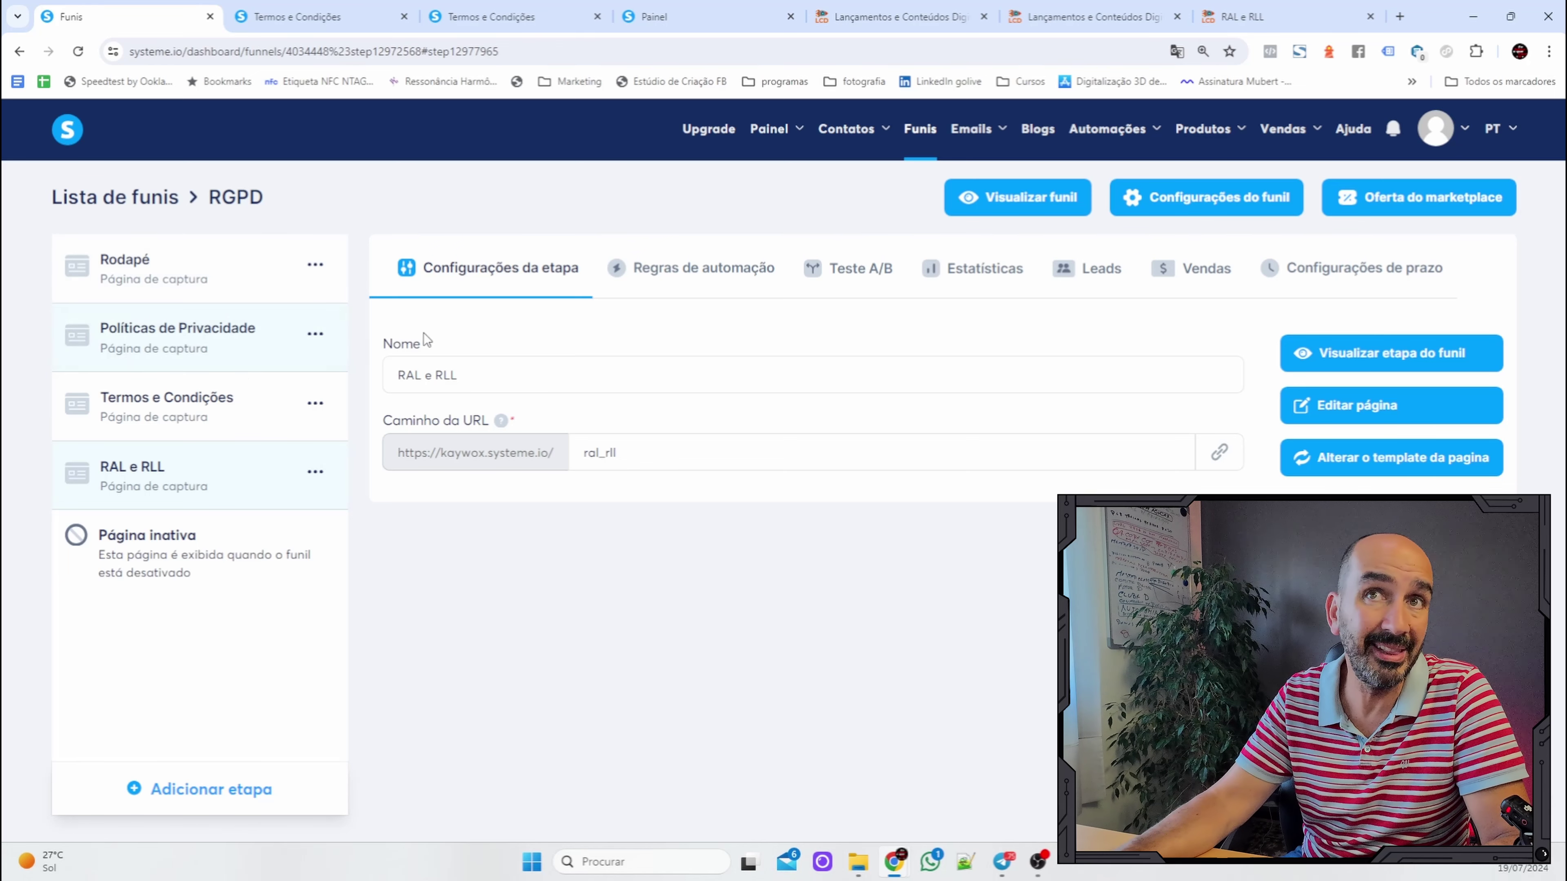
# Copy the Políticas de Privacidade page URL, then switch to the Rodapé step.
pyautogui.click(315, 334)
pyautogui.click(360, 372)
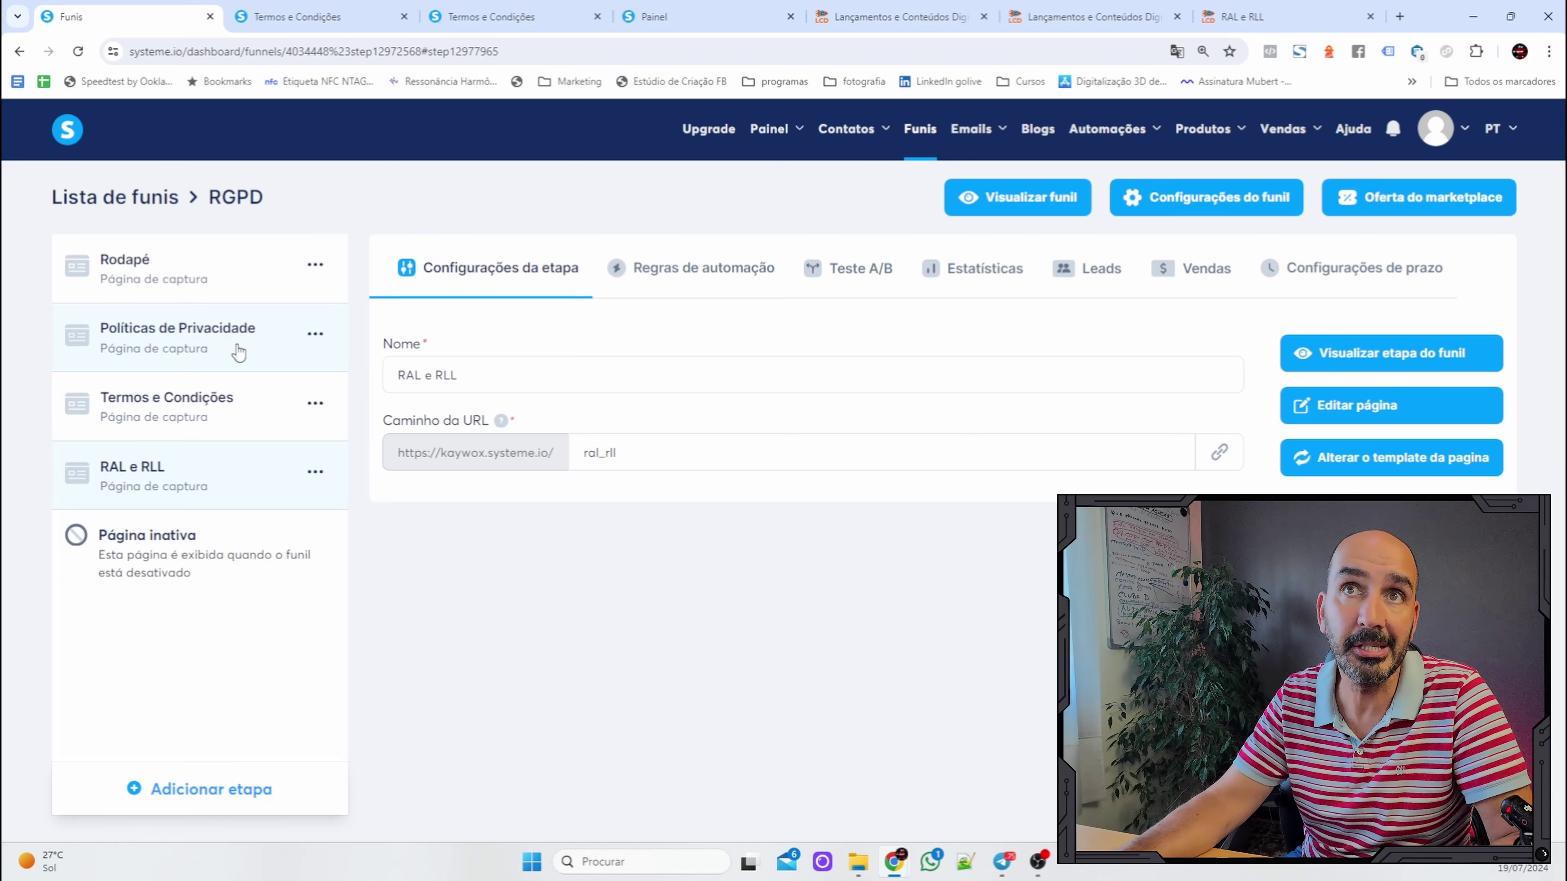
pyautogui.click(105, 336)
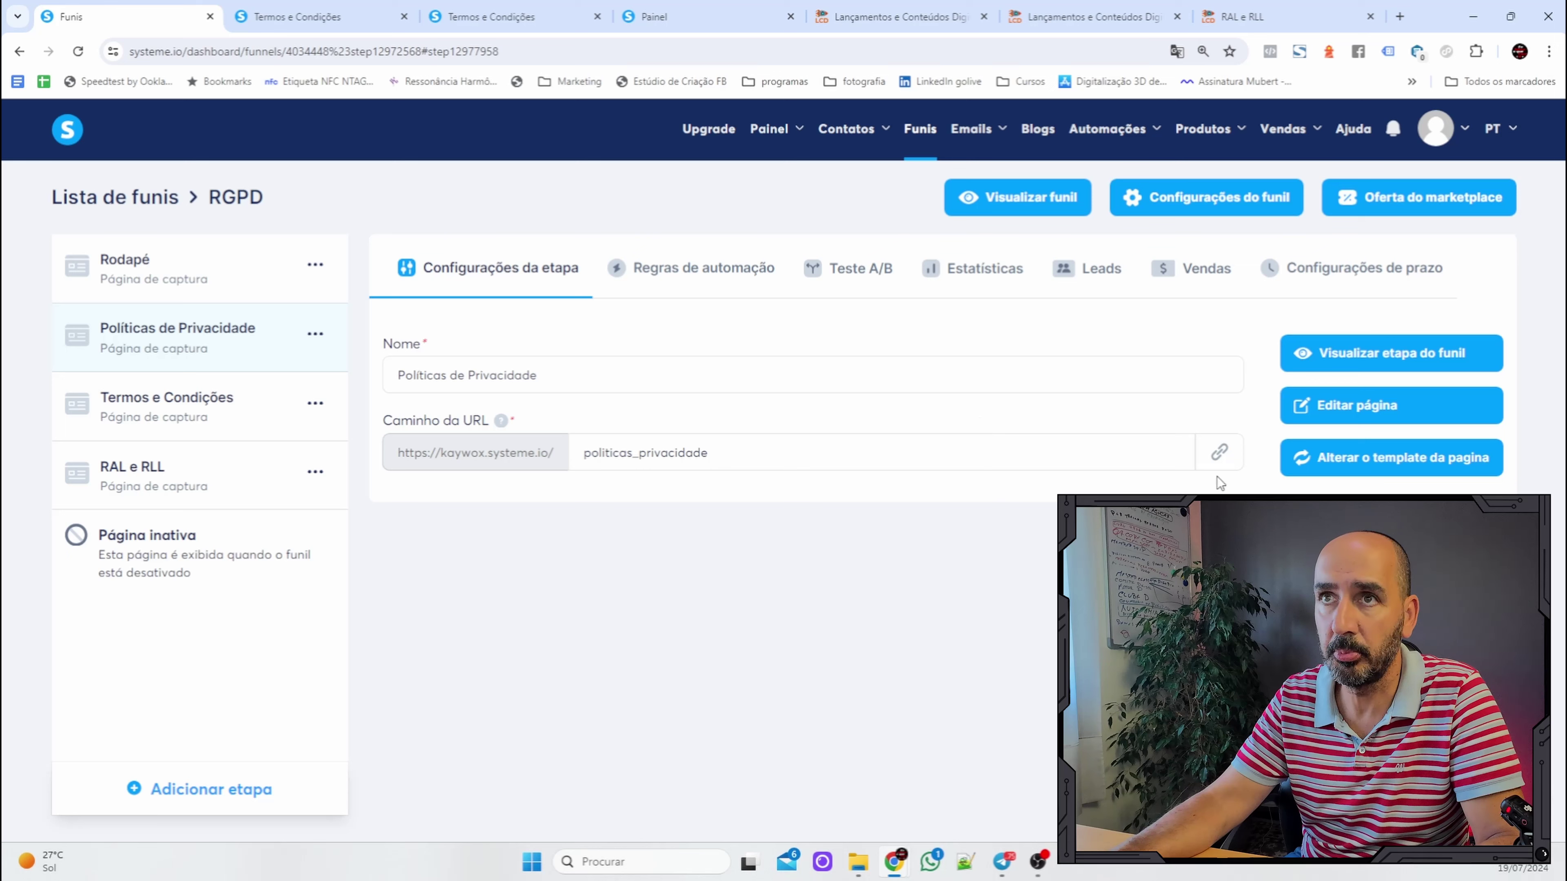
pyautogui.click(1222, 455)
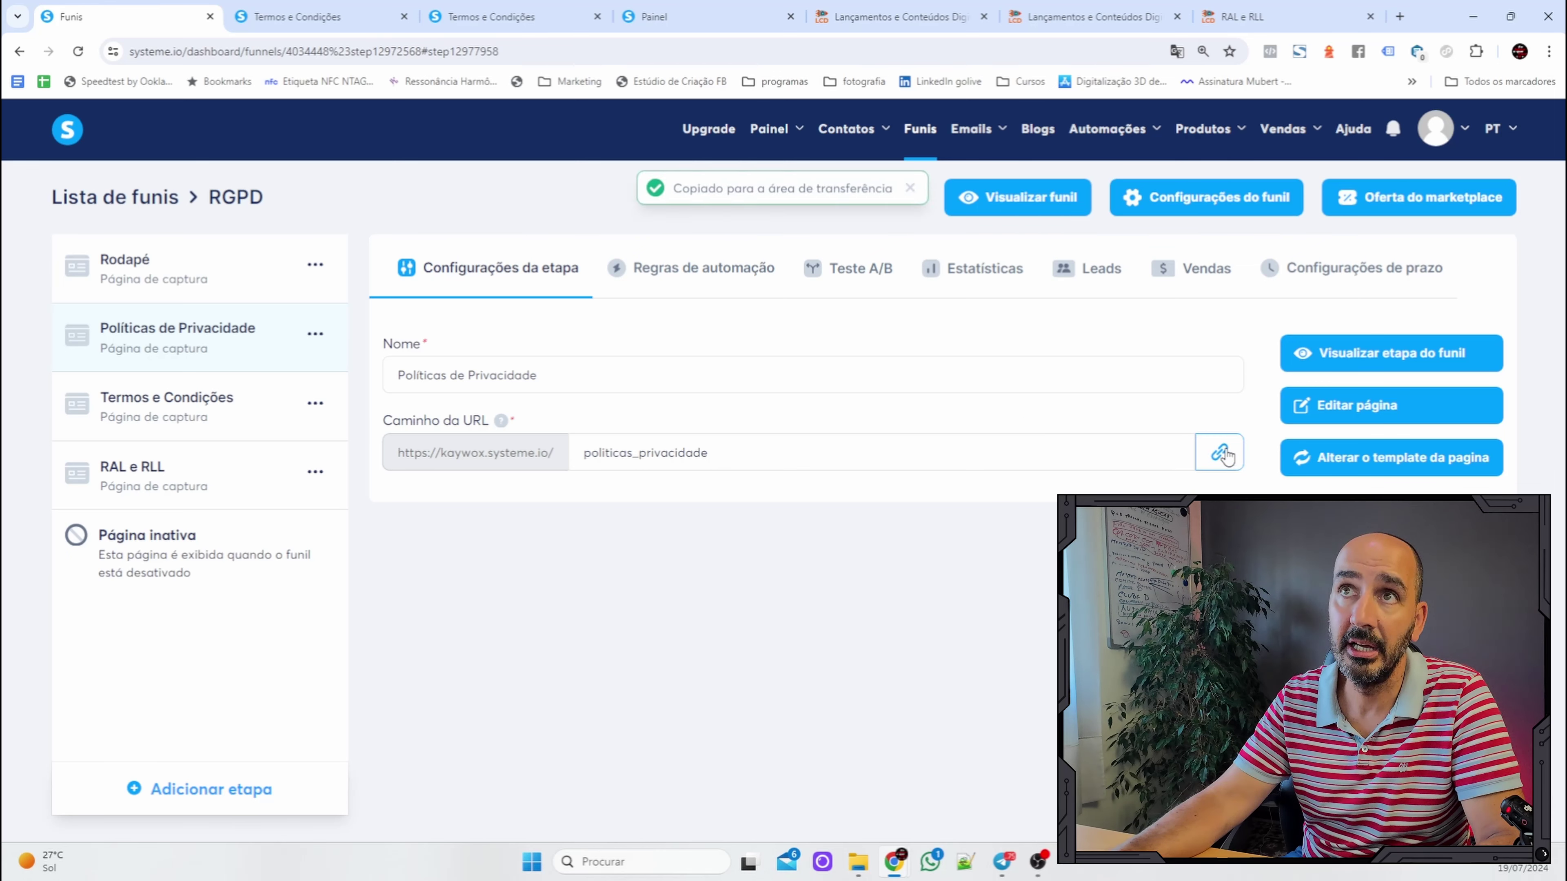
pyautogui.click(170, 280)
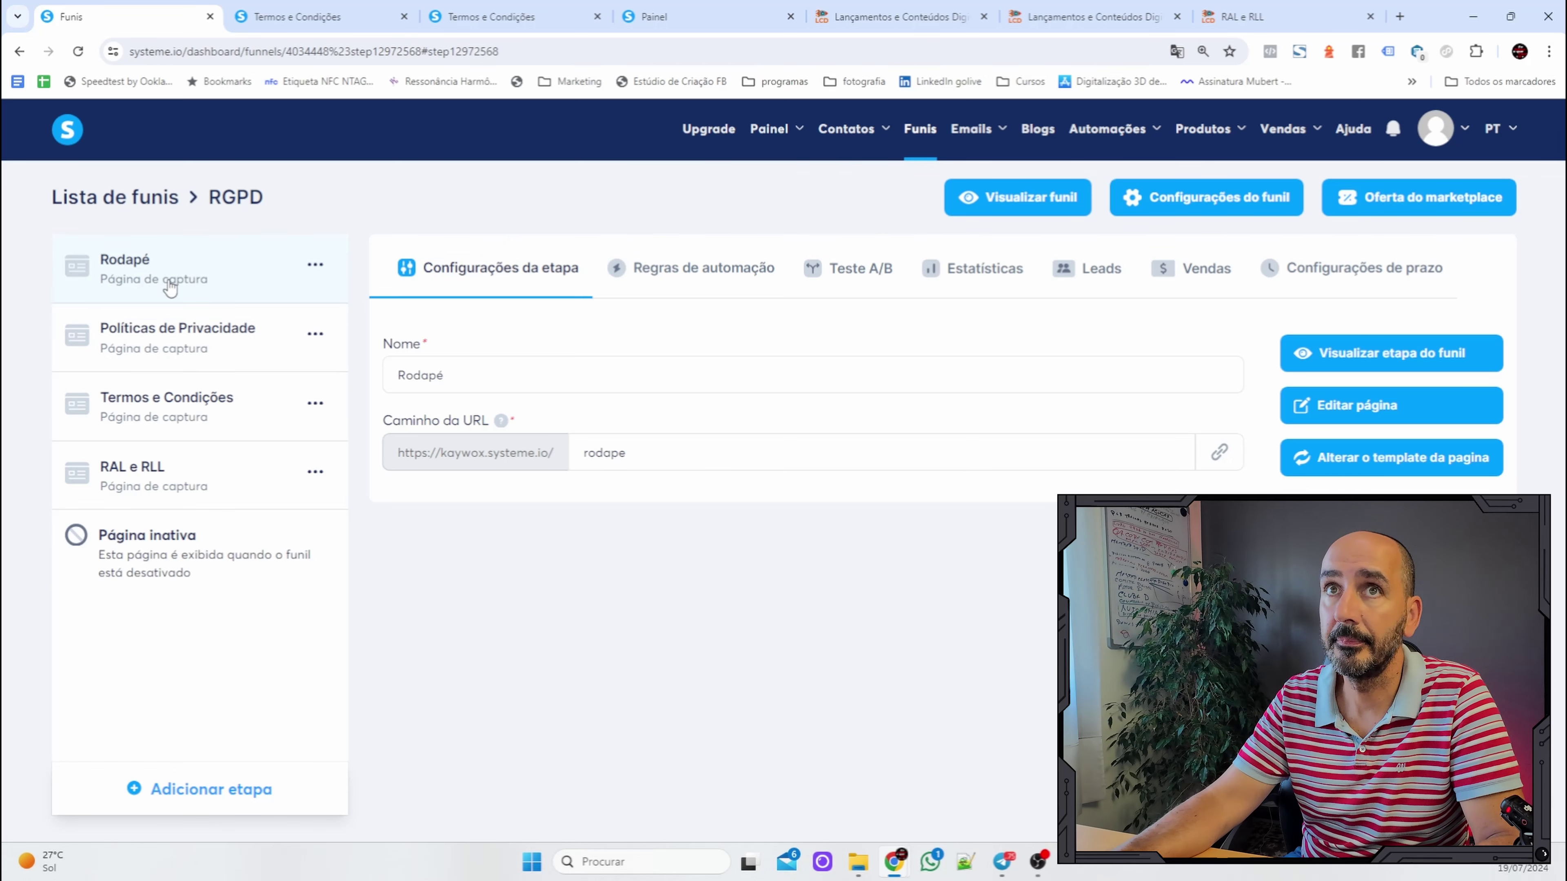
# Open the Rodapé page and select 'Politicas de Privacidade' in the footer text.
pyautogui.click(1380, 408)
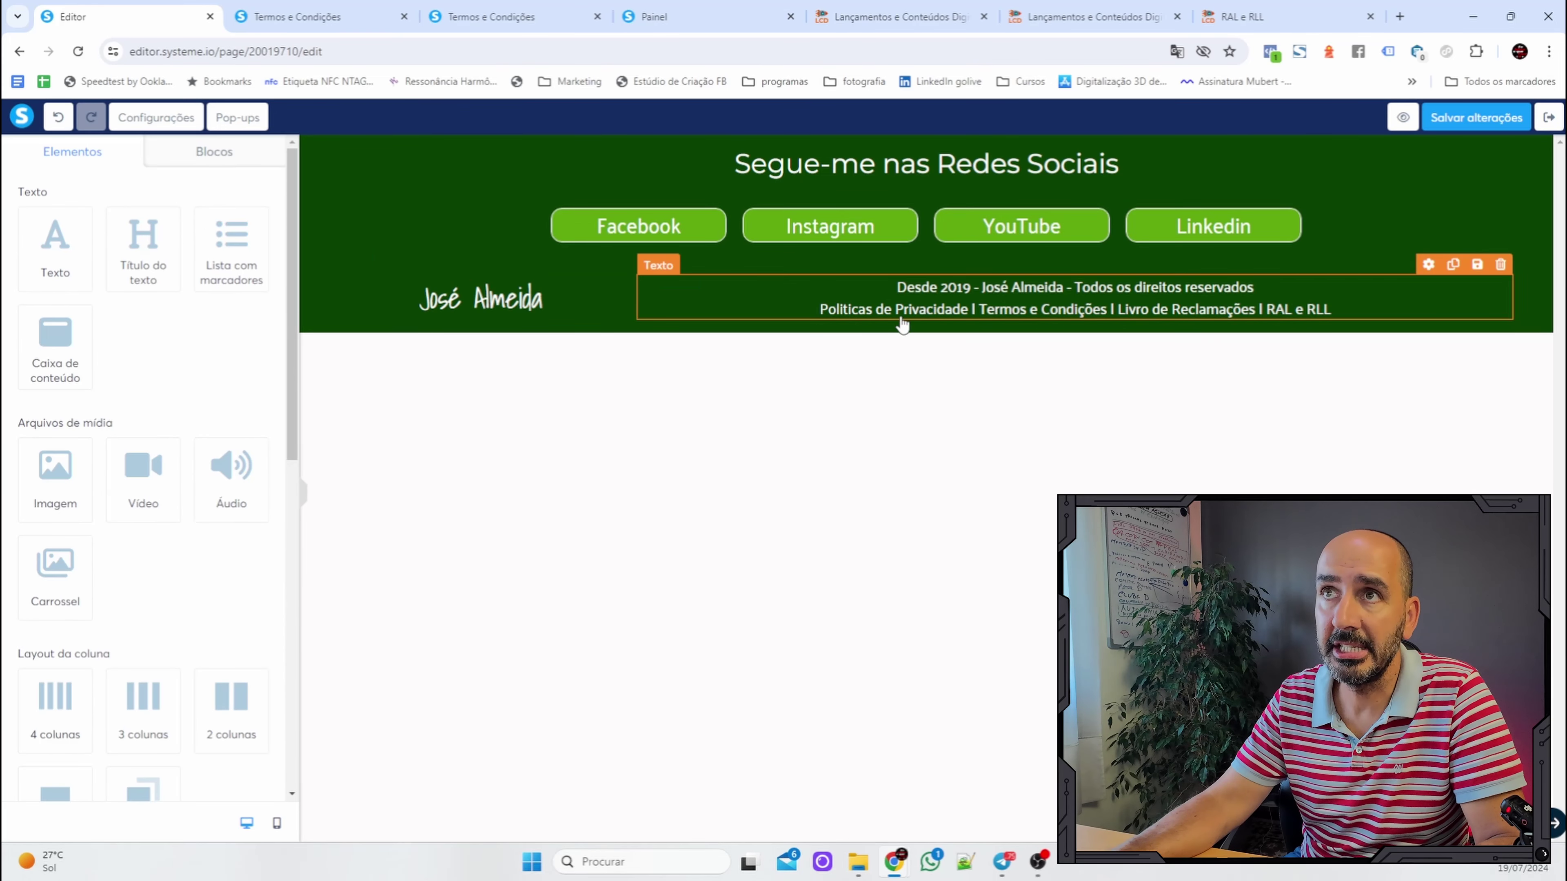
pyautogui.click(962, 310)
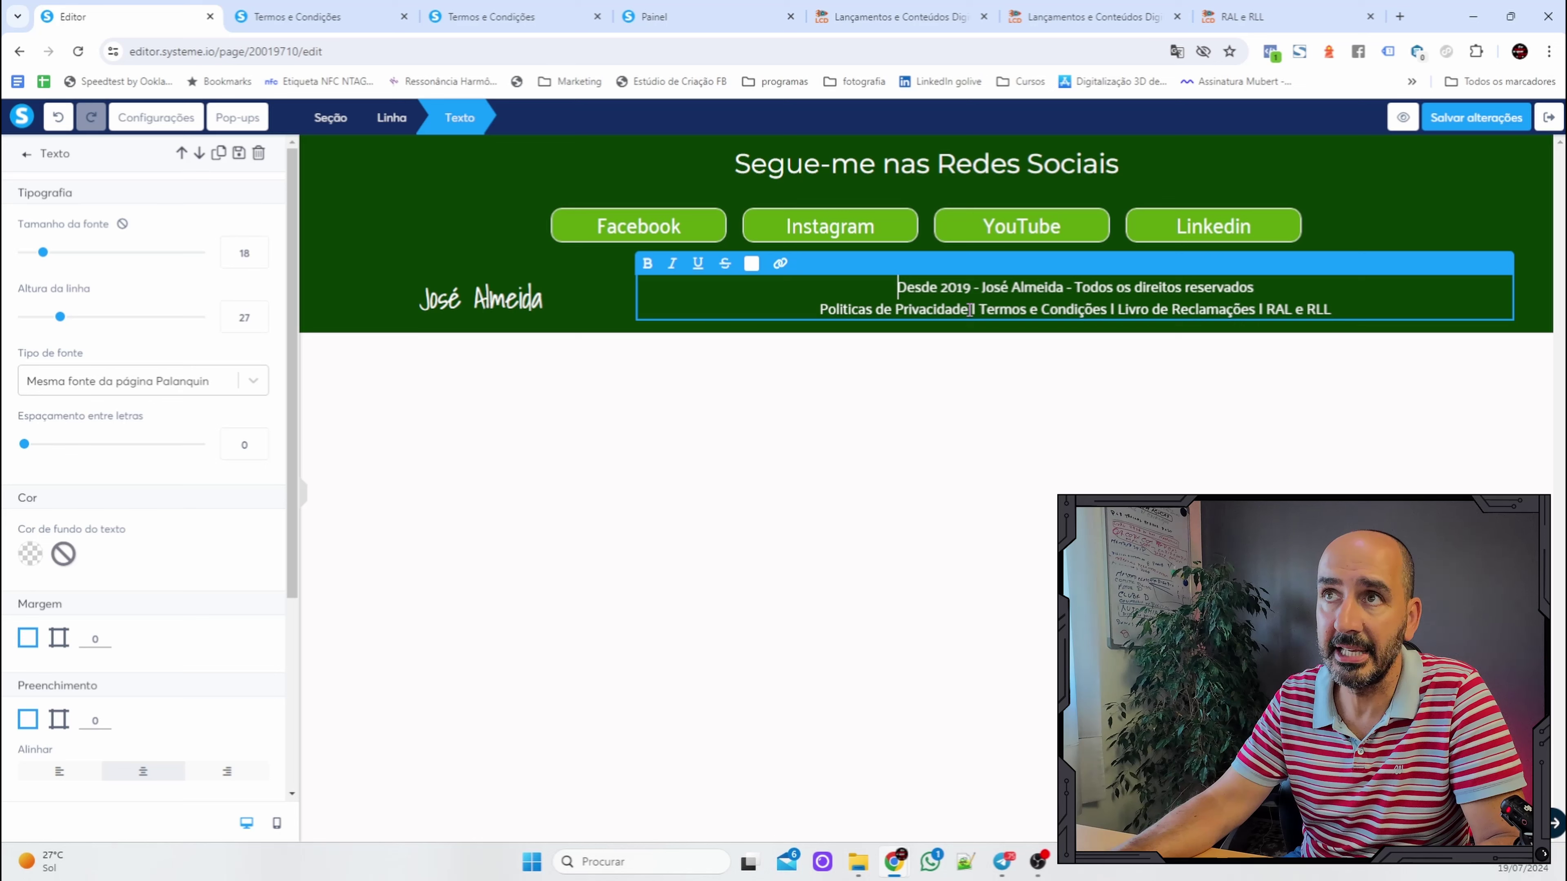
pyautogui.click(1027, 308)
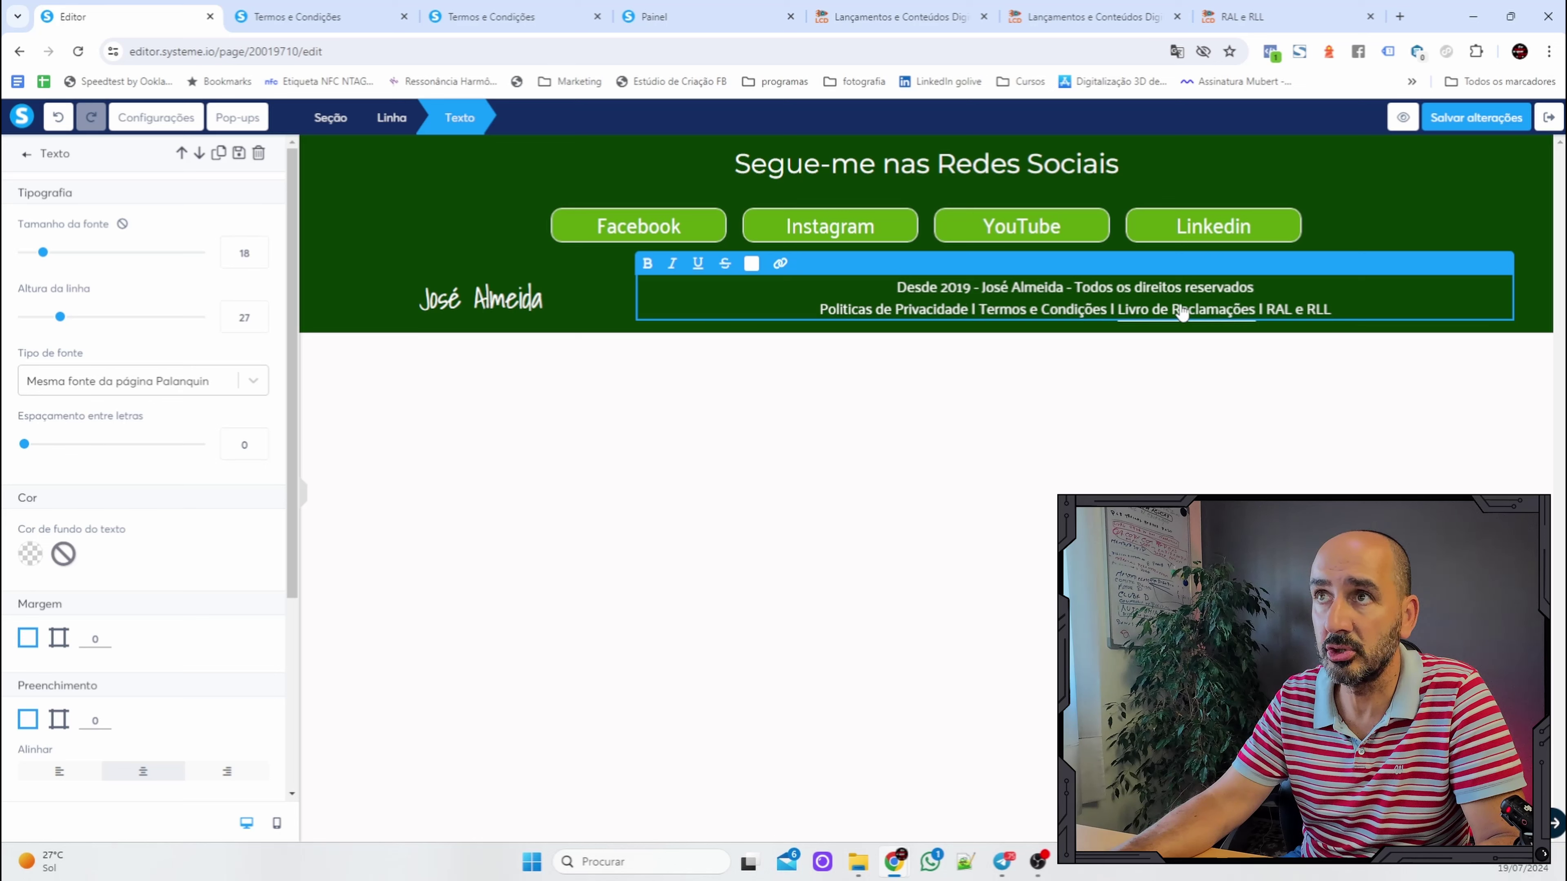
pyautogui.click(925, 311)
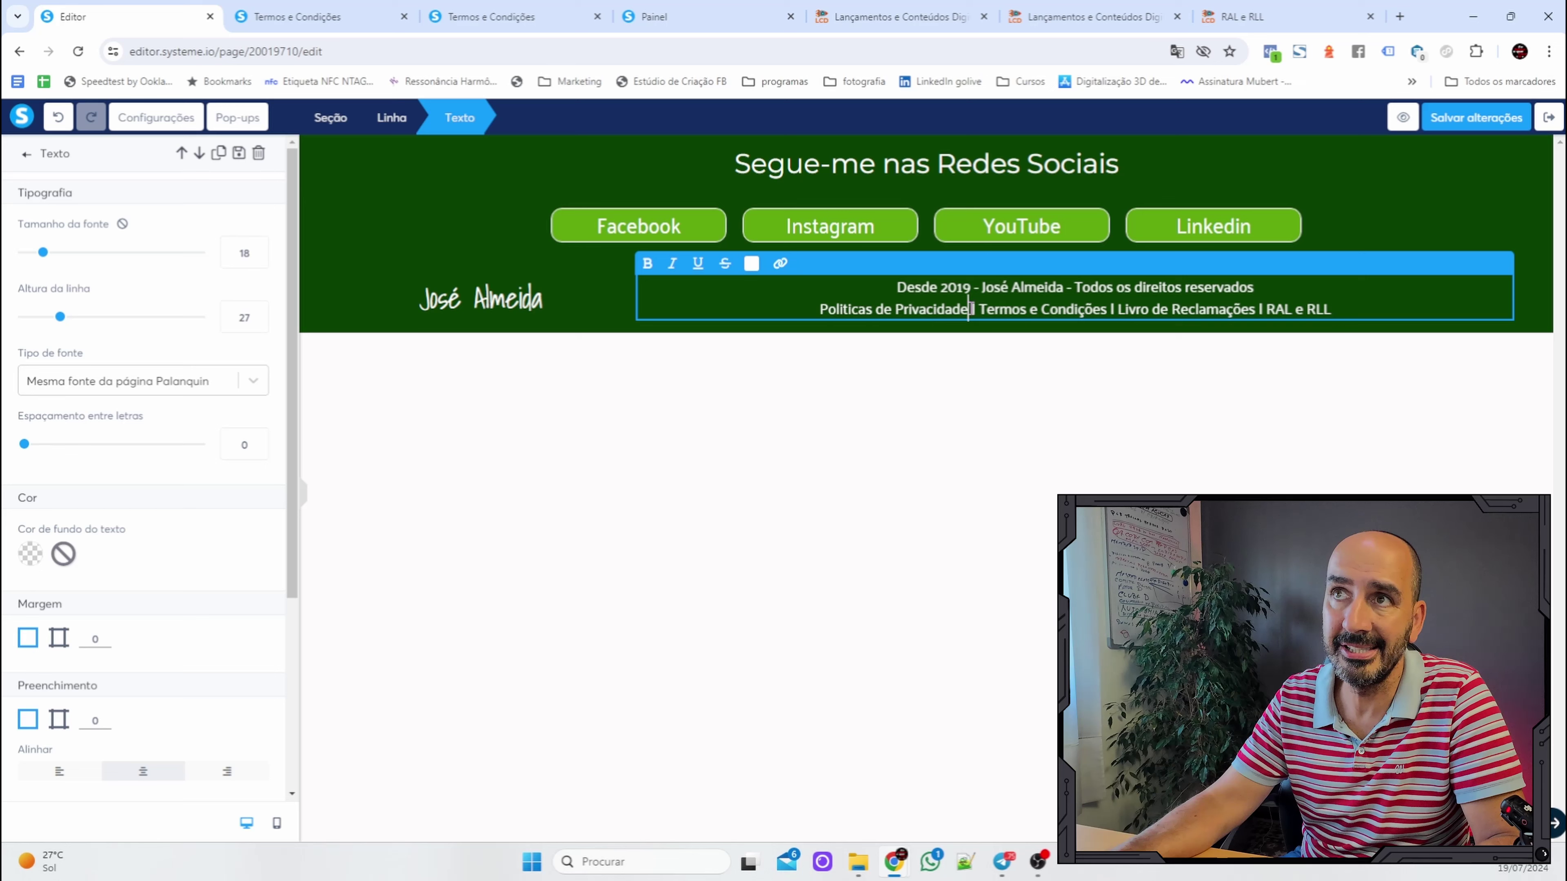
pyautogui.moveTo(969, 308); pyautogui.dragTo(824, 306)
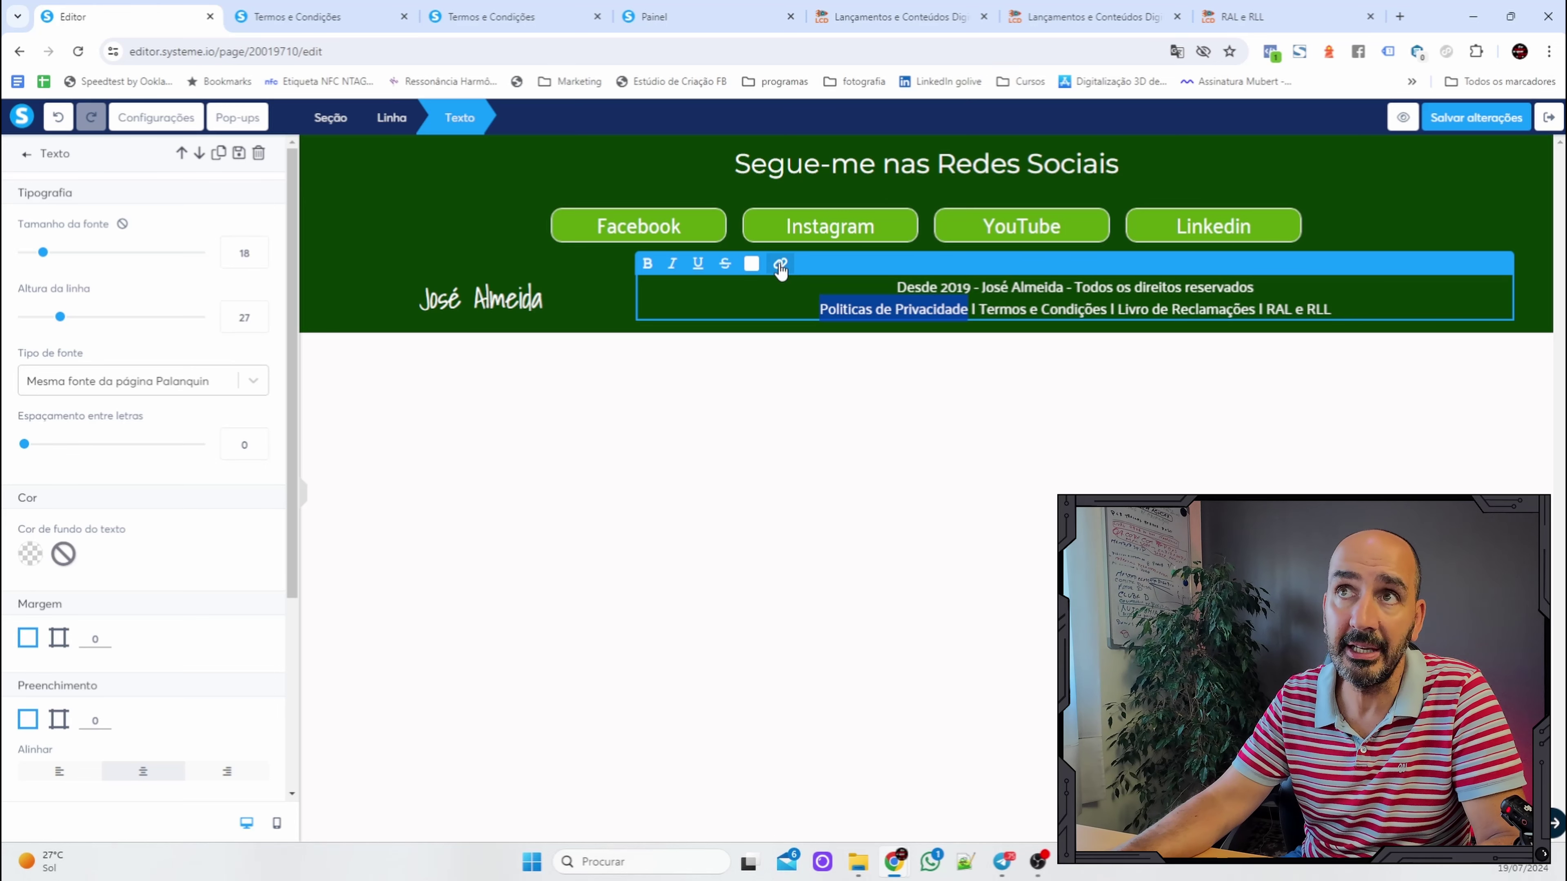
# Link the selected words to the pasted privacy policy URL and save the footer.
pyautogui.click(780, 269)
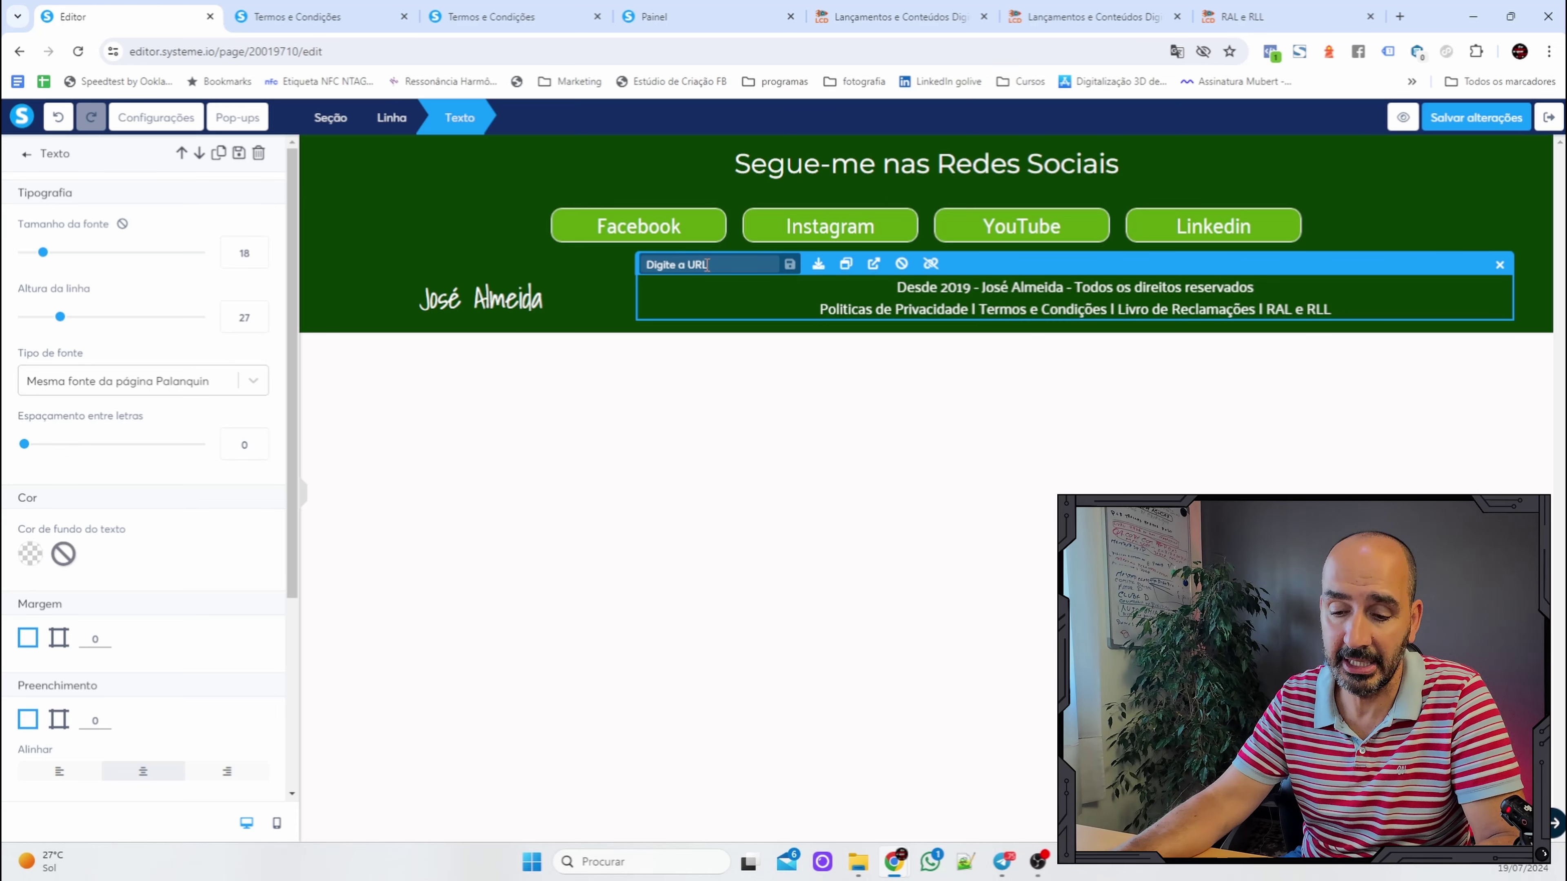
pyautogui.hotkey('ctrl', 'v')
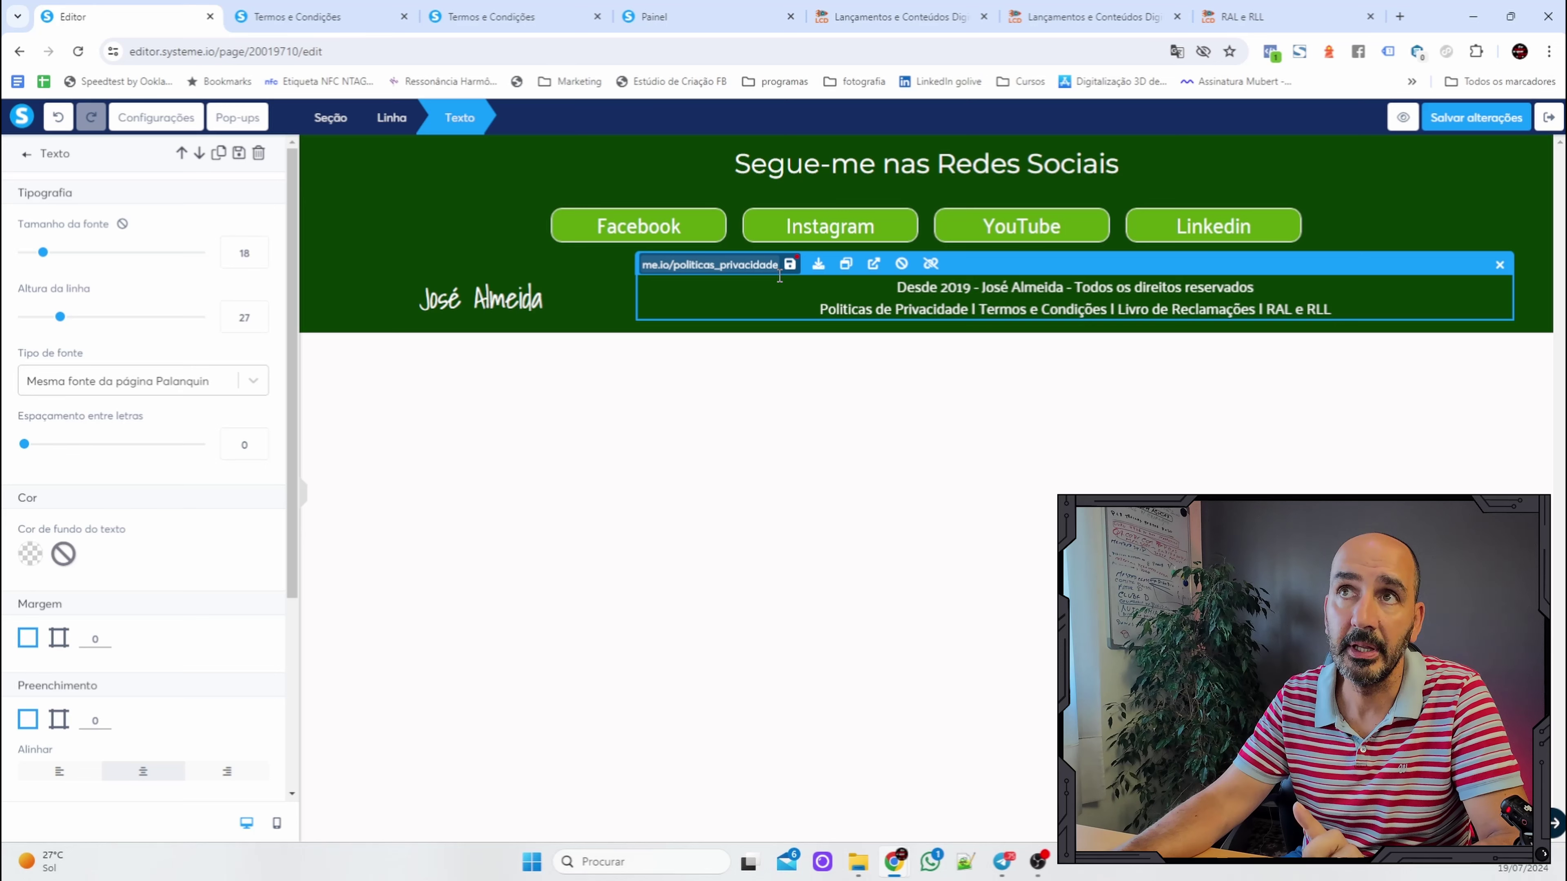
pyautogui.click(790, 265)
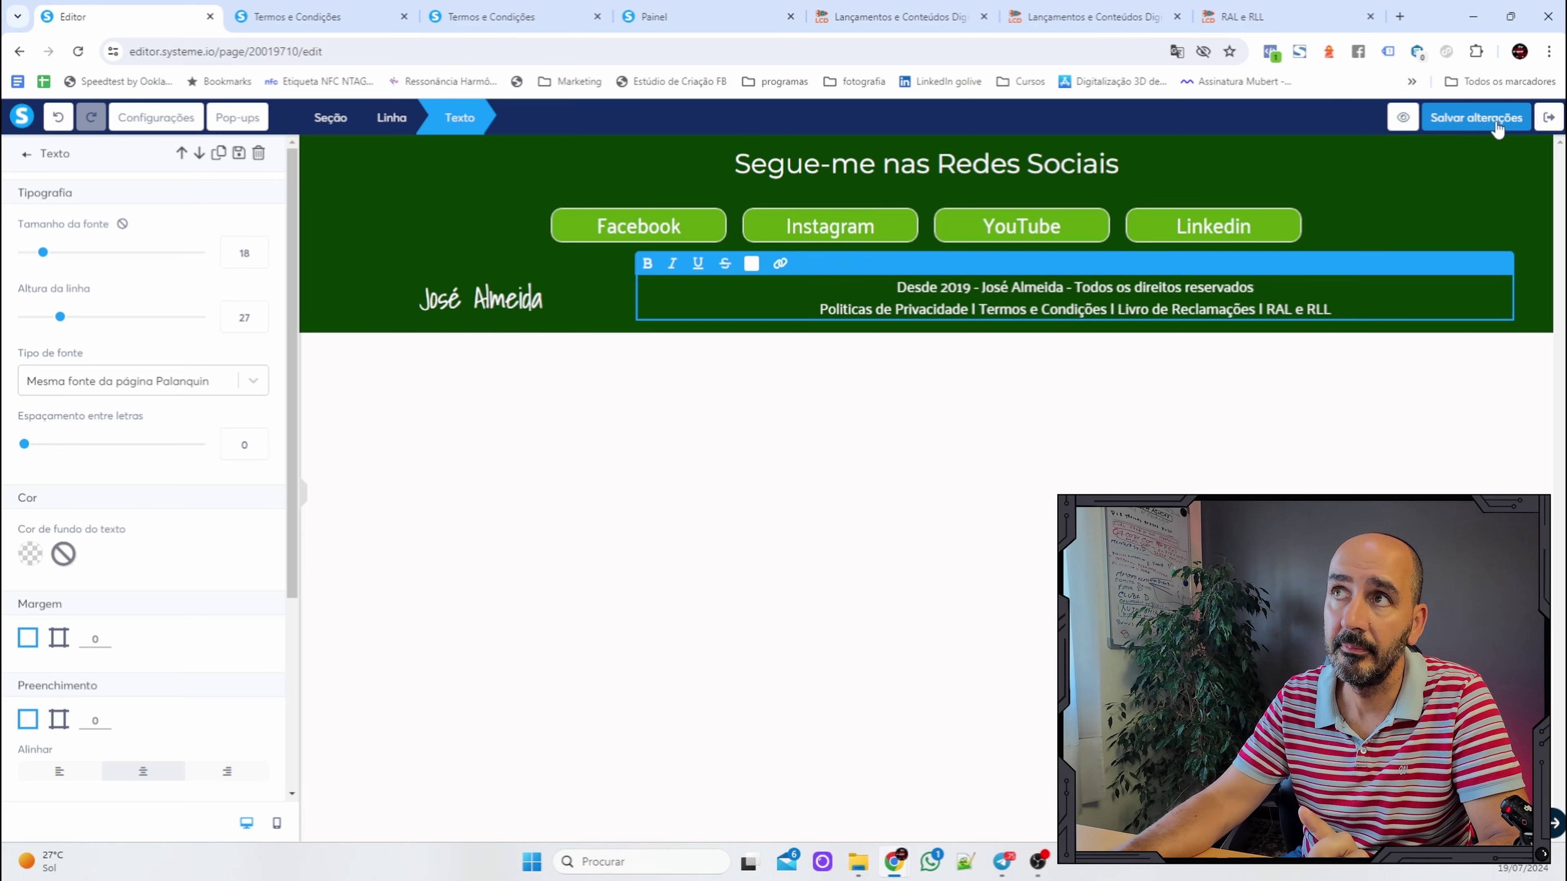
pyautogui.click(1495, 119)
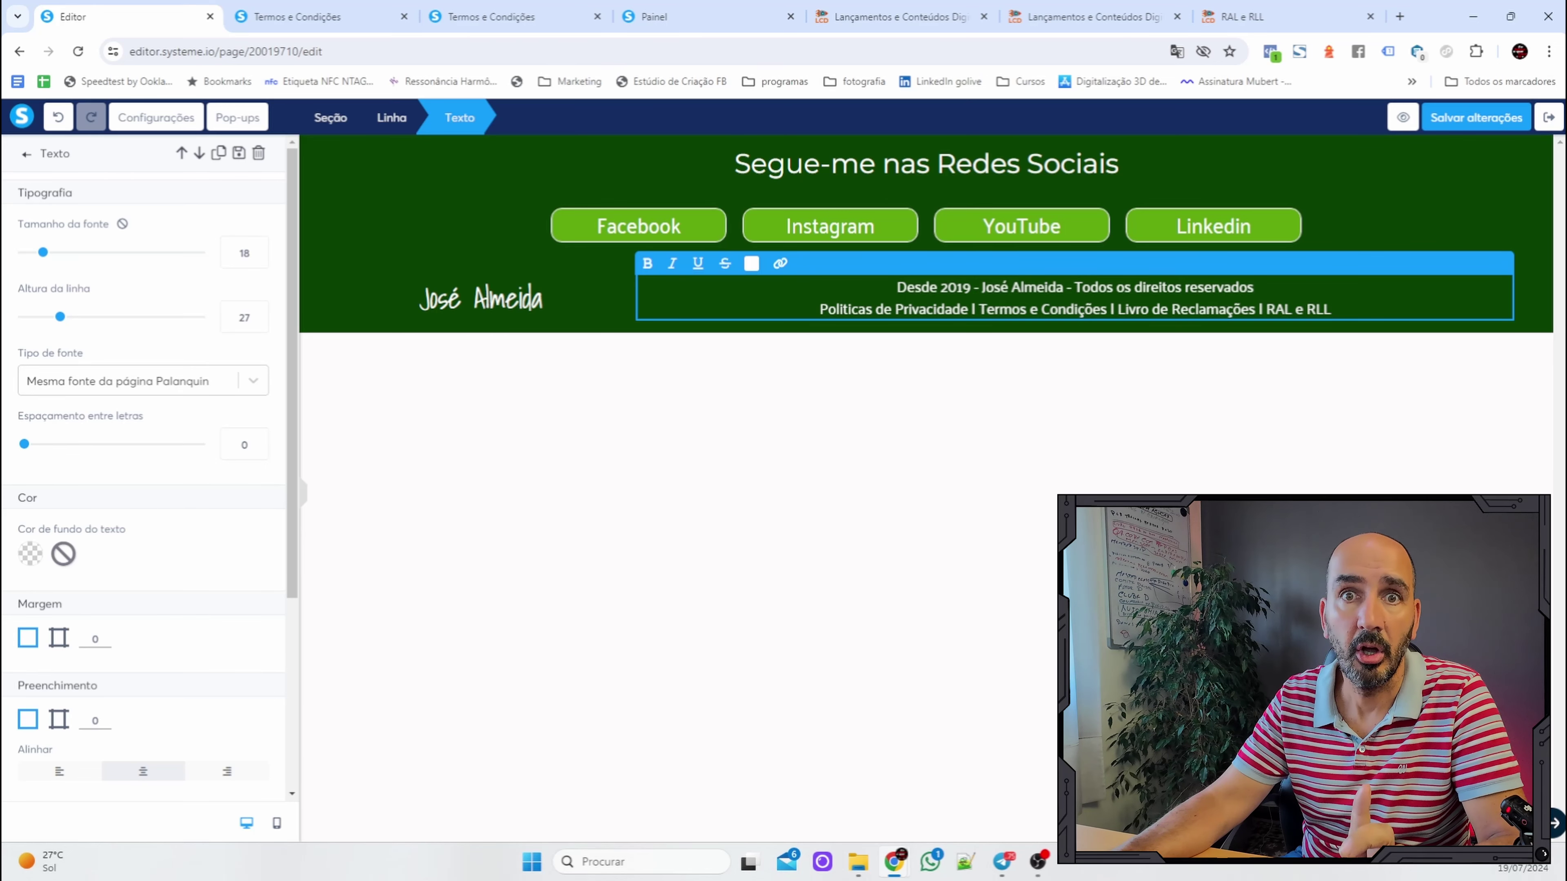
pyautogui.press('Escape')
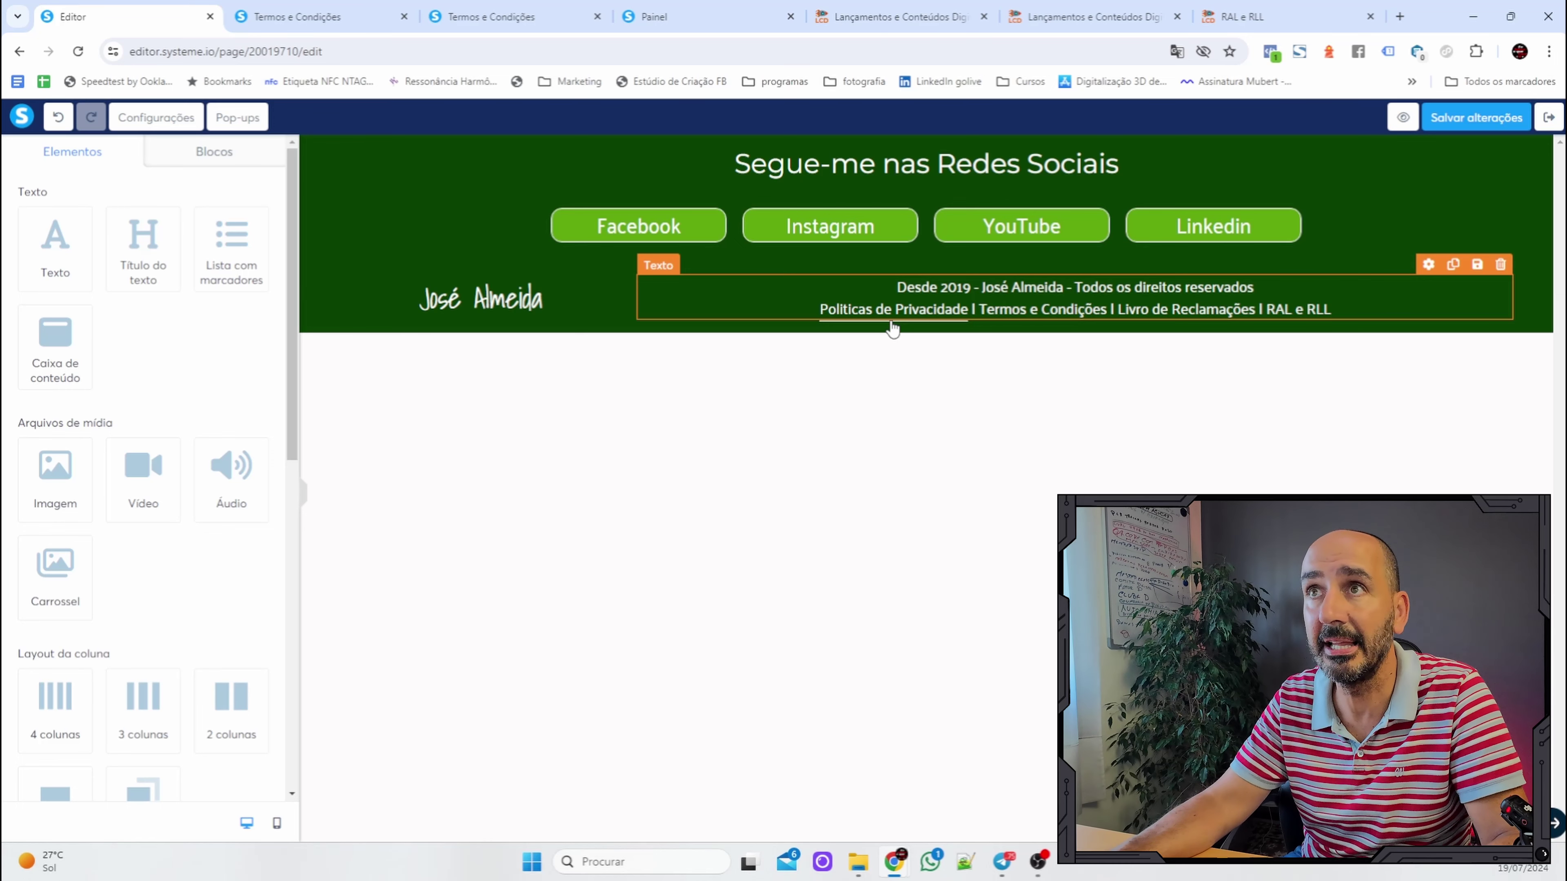
pyautogui.click(1474, 117)
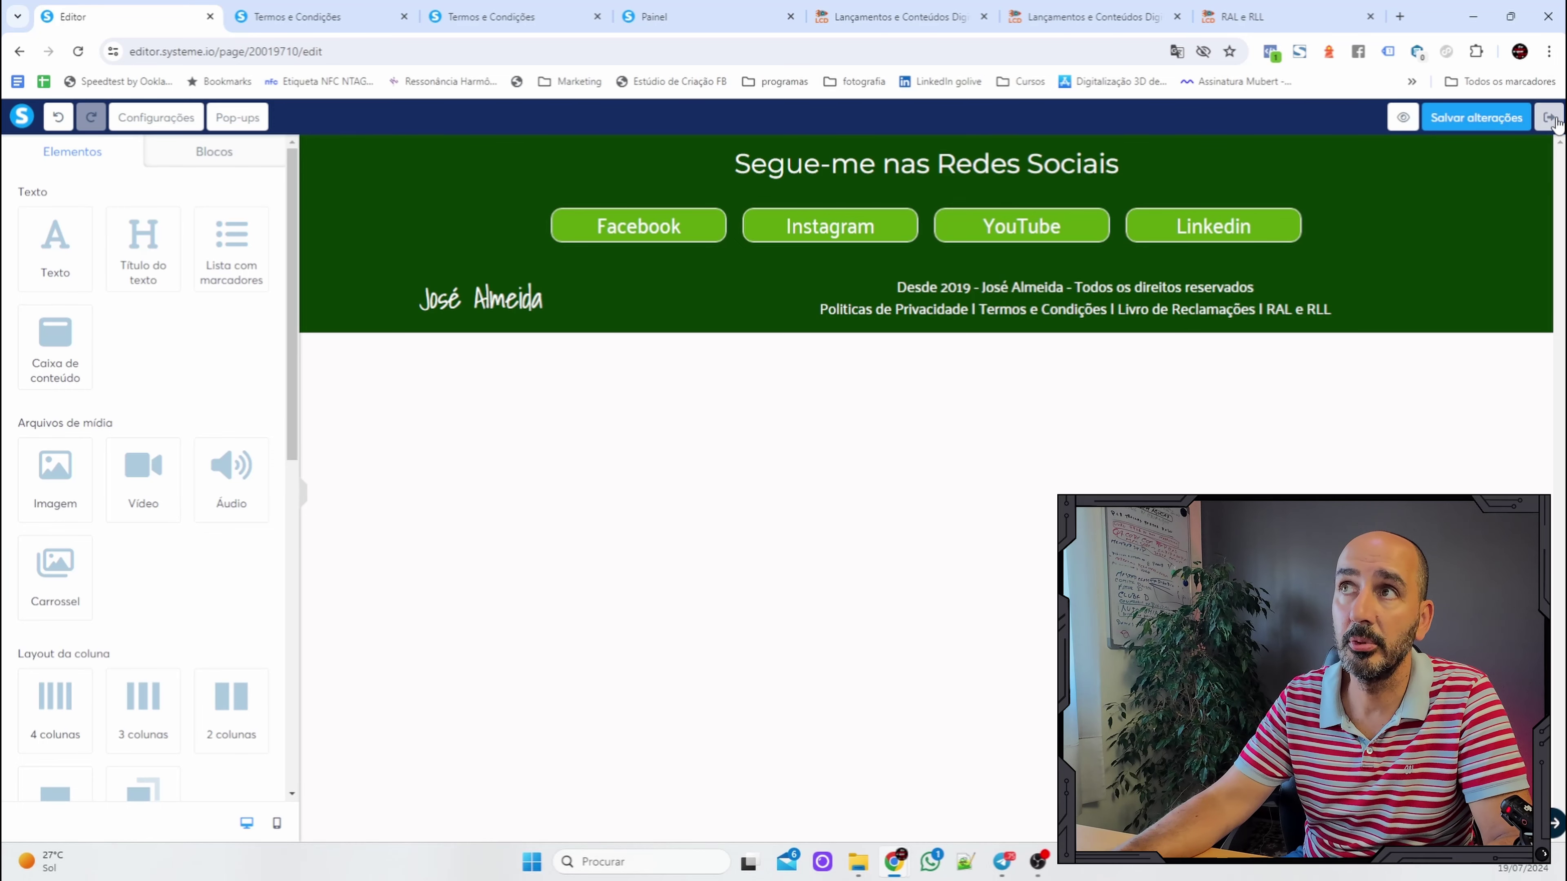
# Copy the Termos e Condições page URL, then reopen the Rodapé footer page for editing.
pyautogui.click(1548, 117)
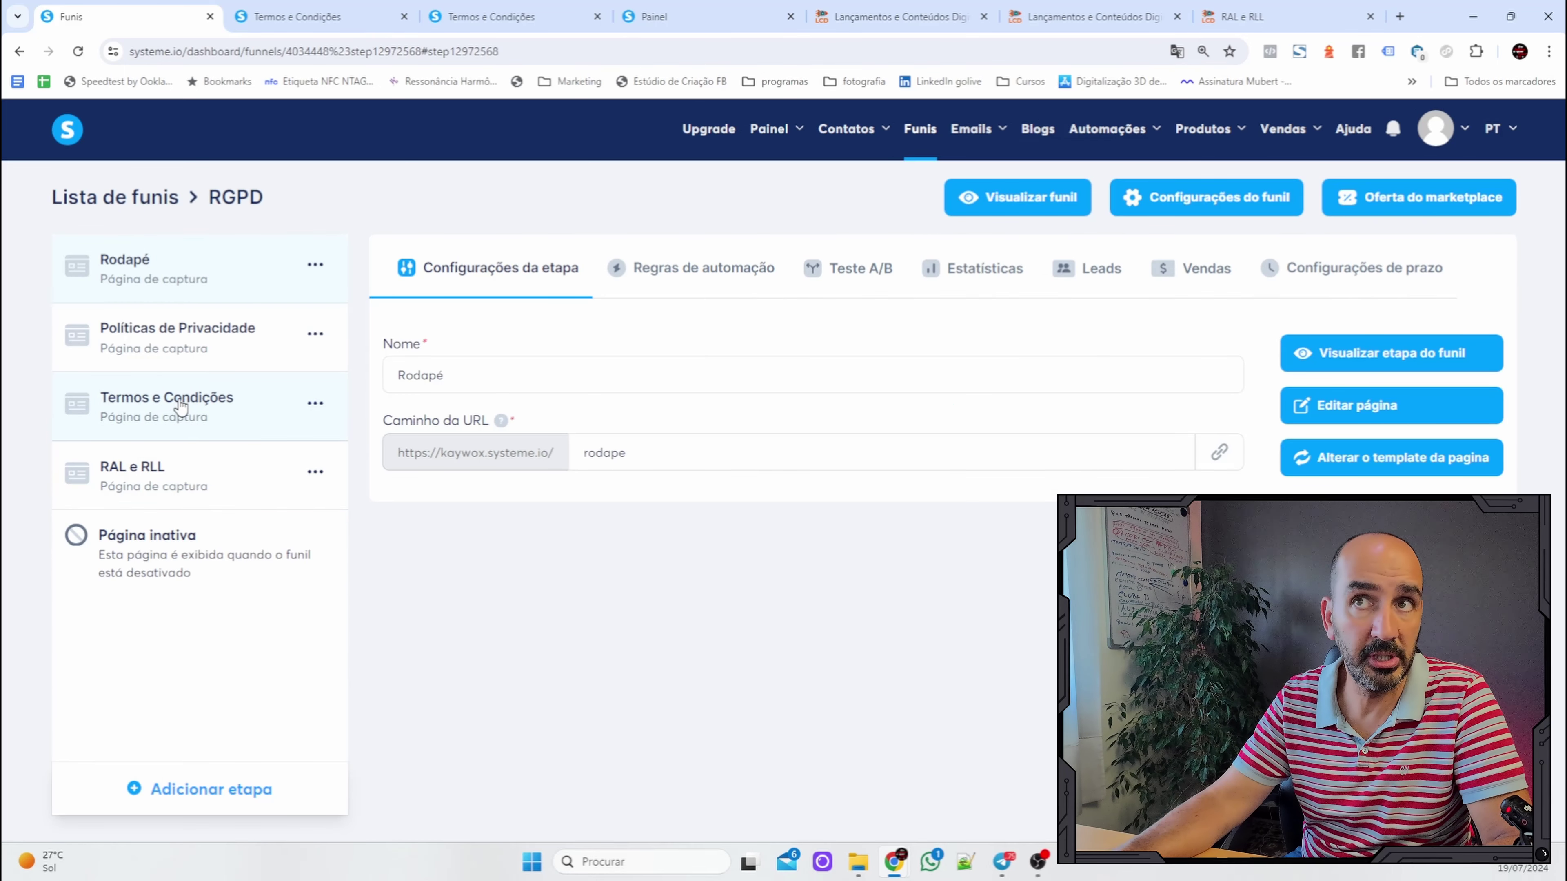
pyautogui.click(180, 407)
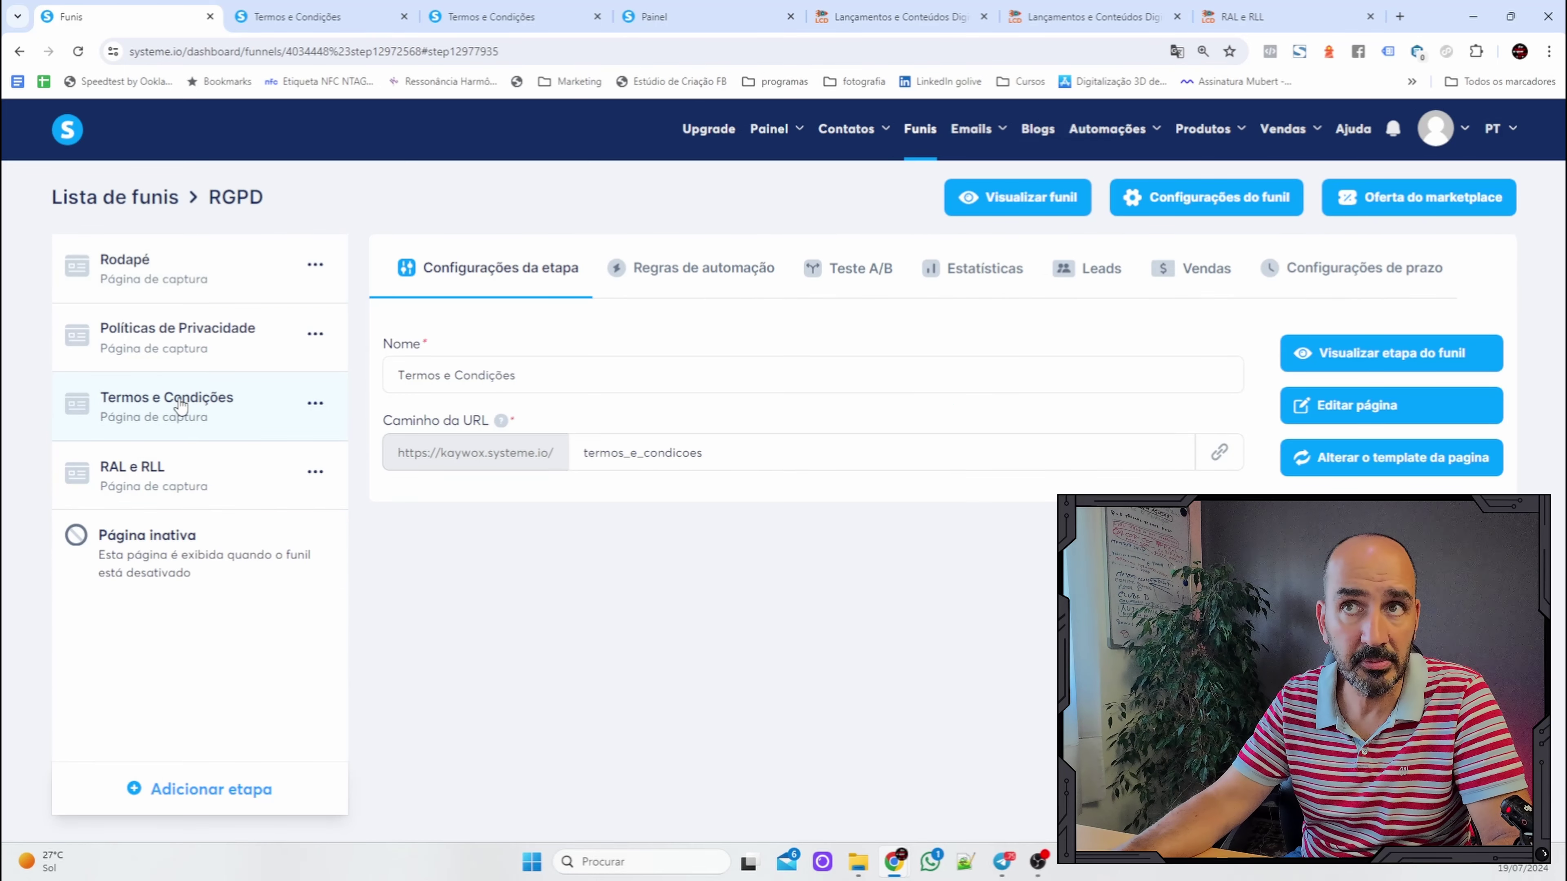
pyautogui.click(1221, 457)
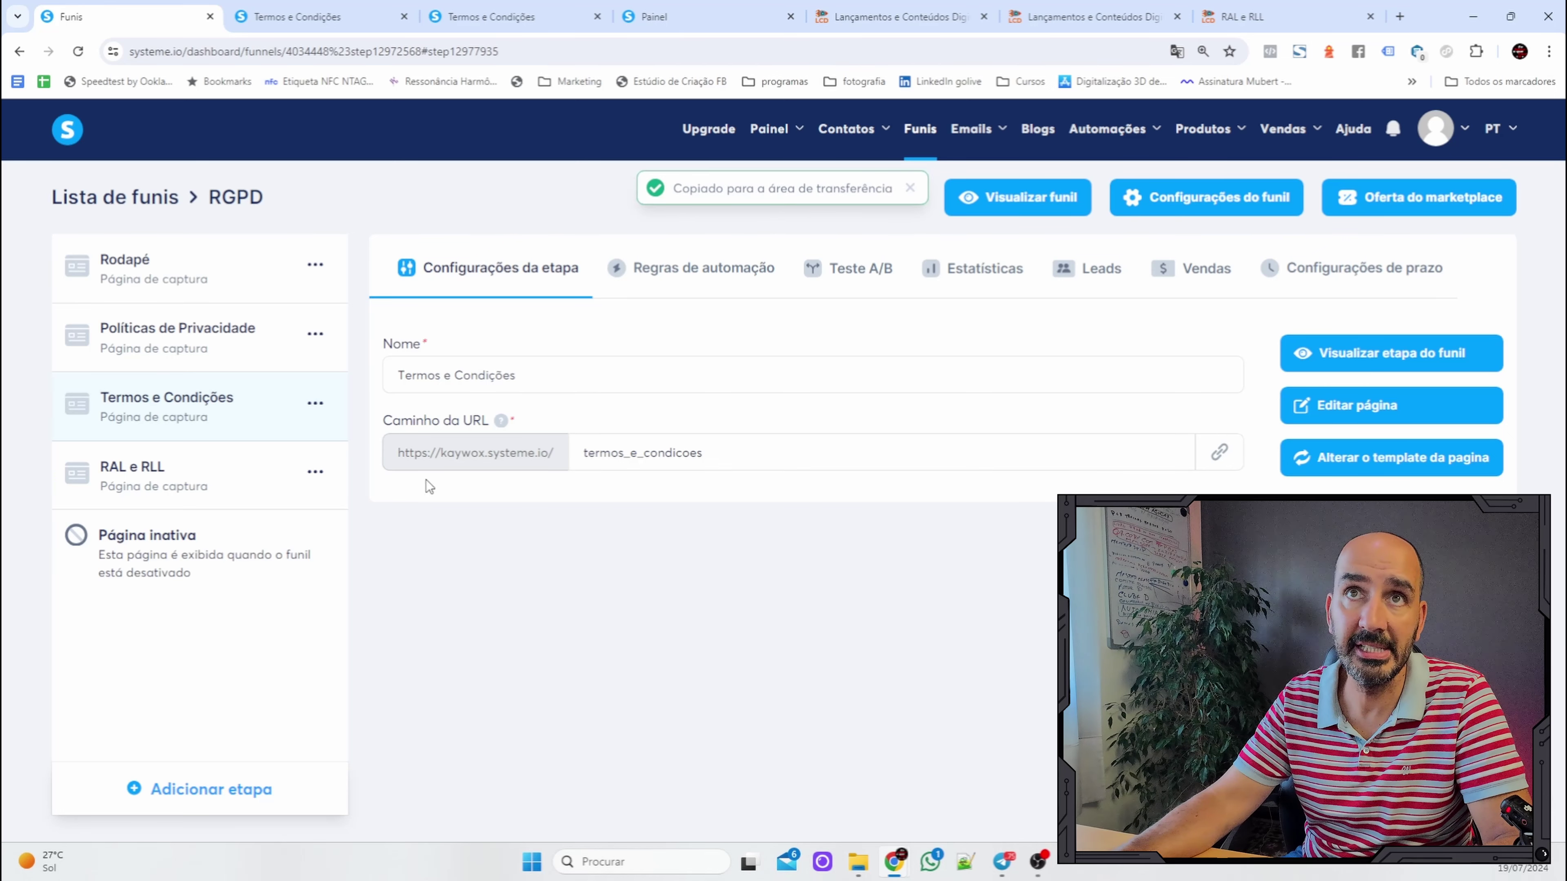
pyautogui.click(187, 271)
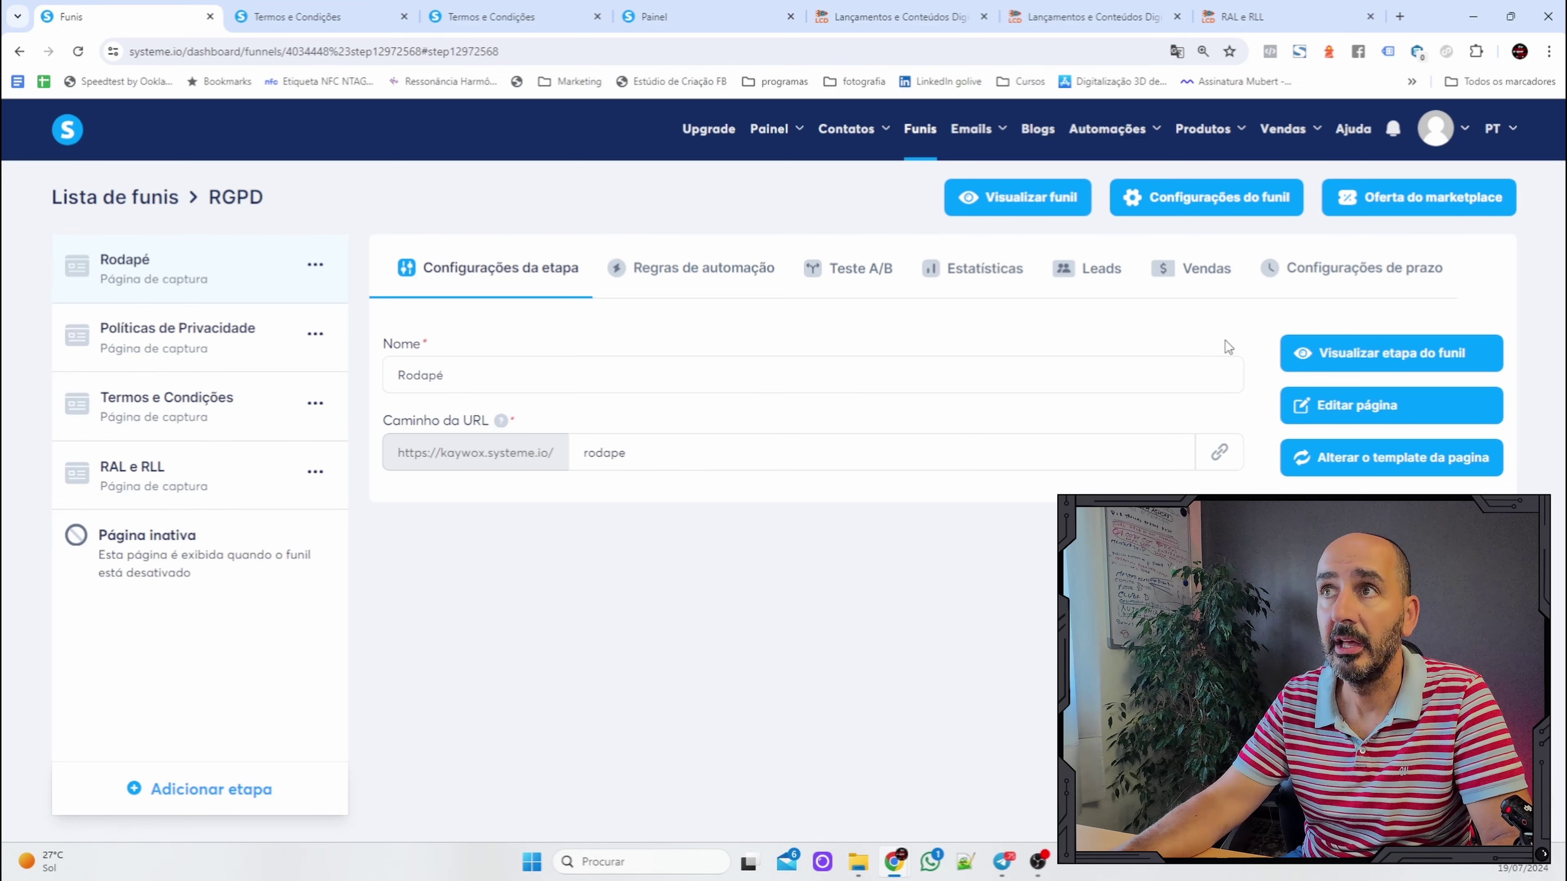
pyautogui.click(1333, 406)
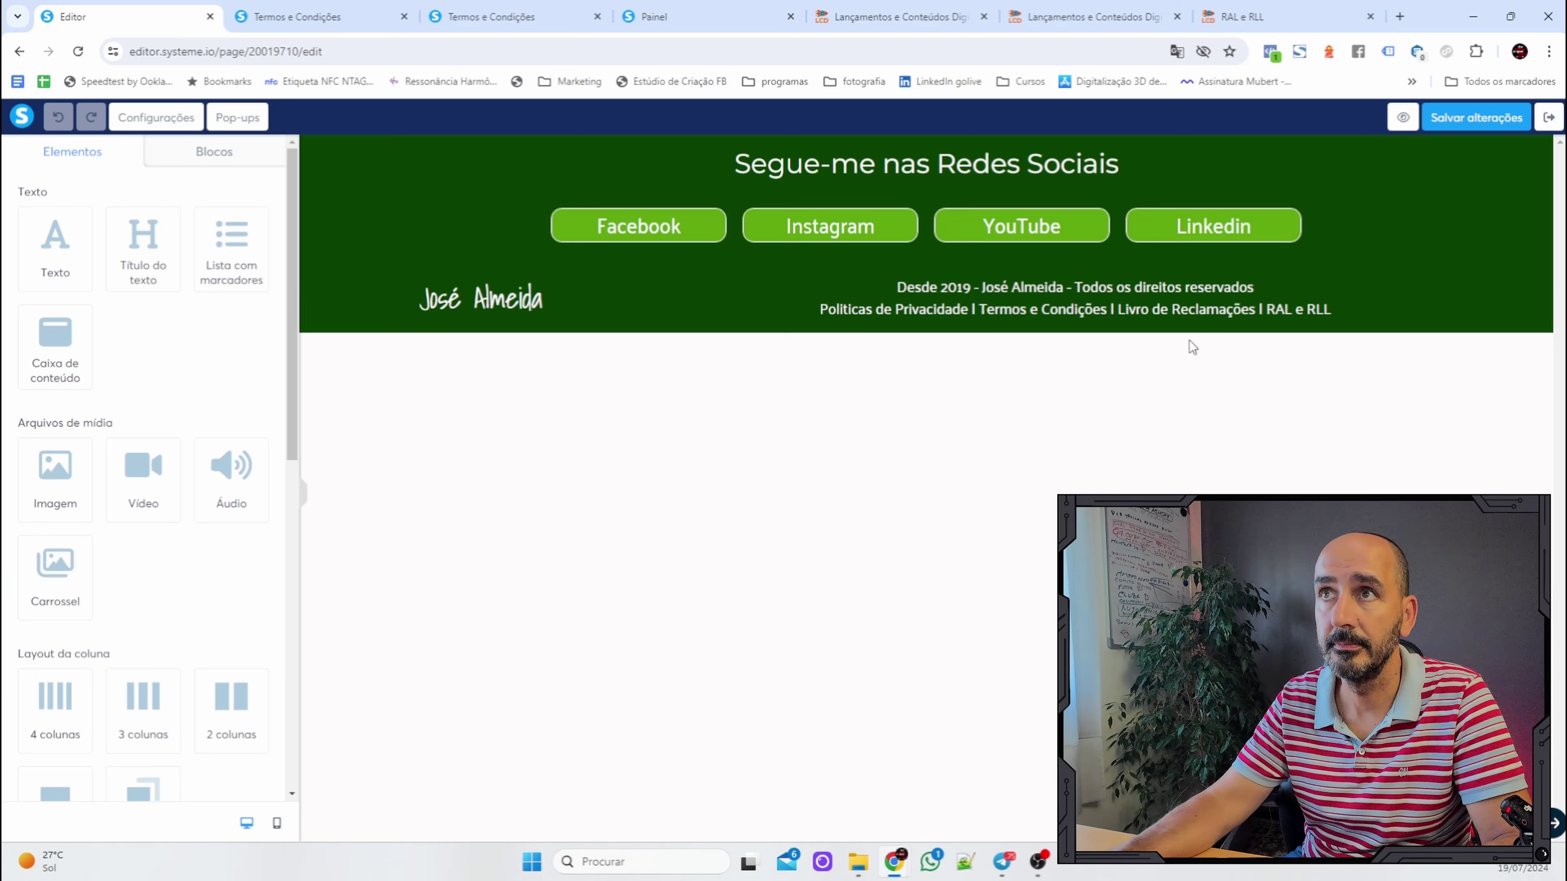
# Link the footer words 'Termos e Condições' to the pasted terms page URL, save, and exit the editor.
pyautogui.click(1016, 310)
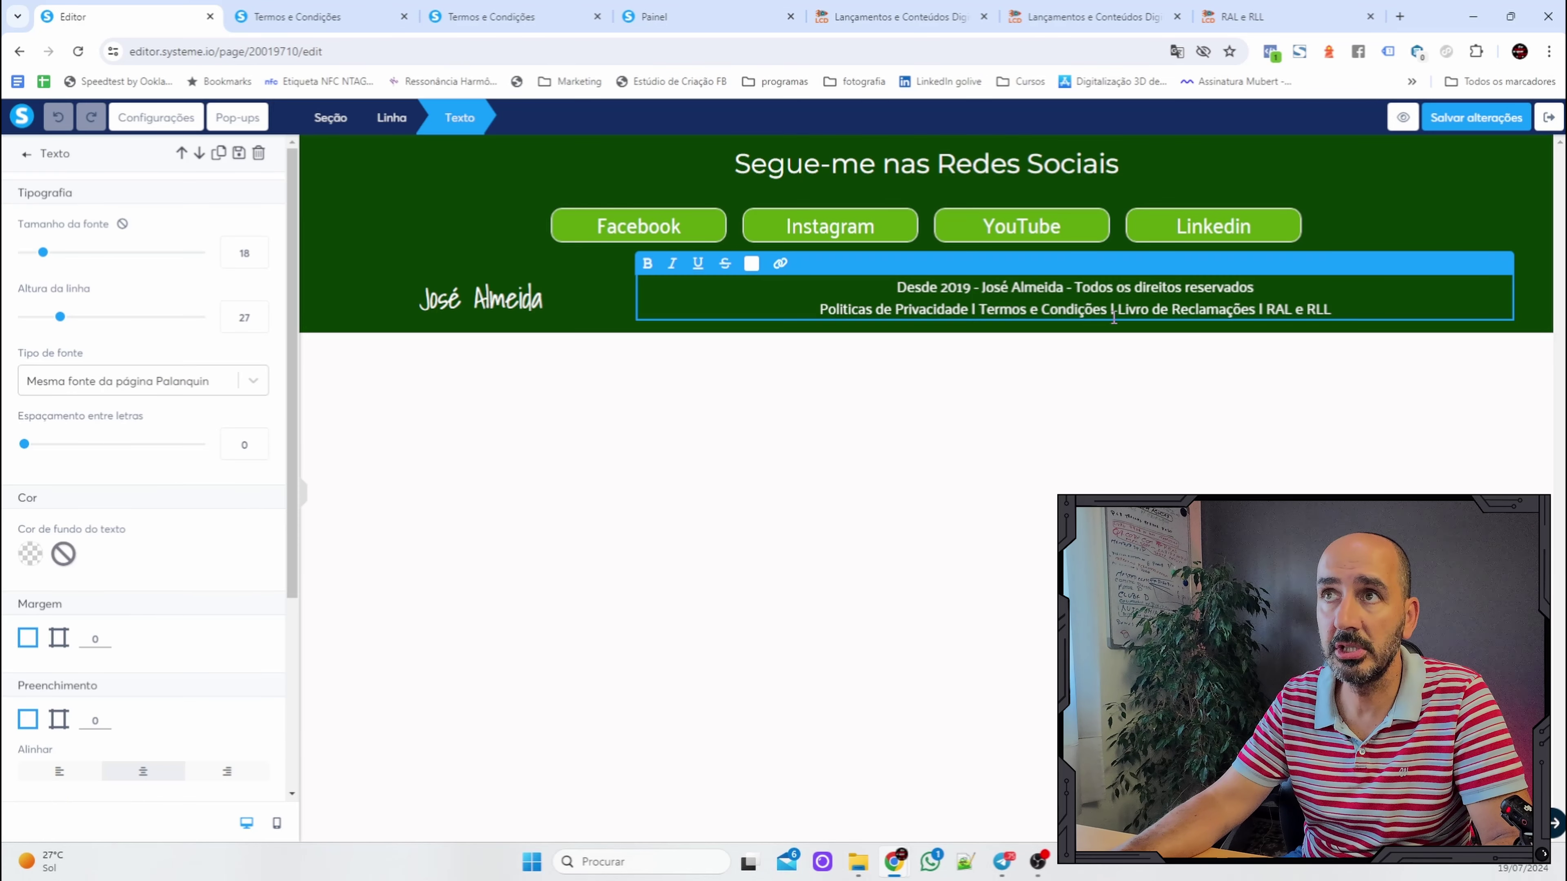
pyautogui.moveTo(1107, 310); pyautogui.dragTo(1000, 306)
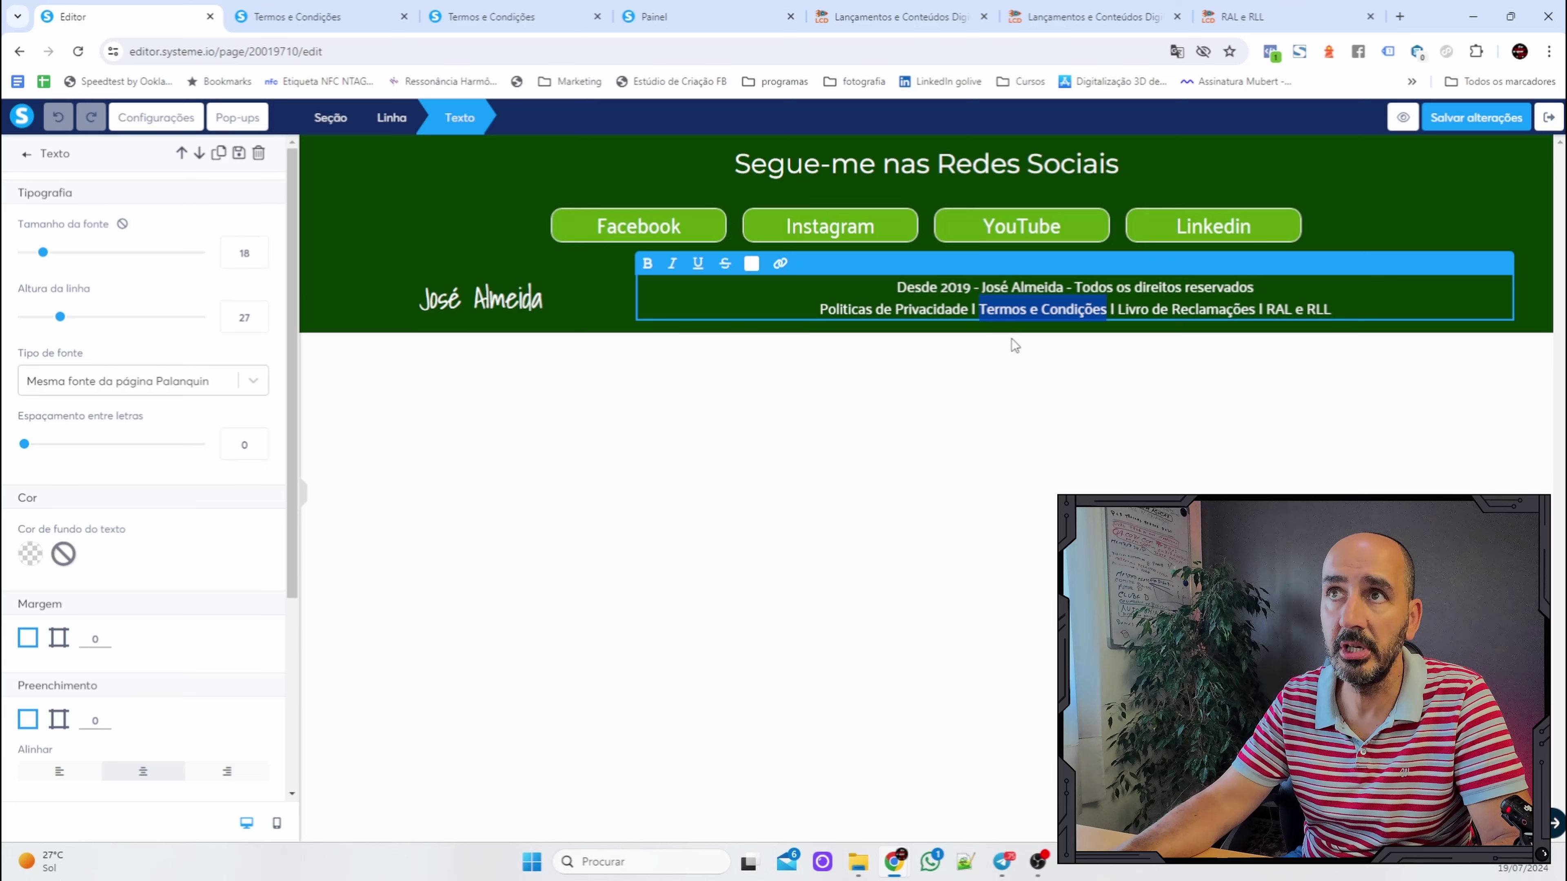
pyautogui.click(780, 264)
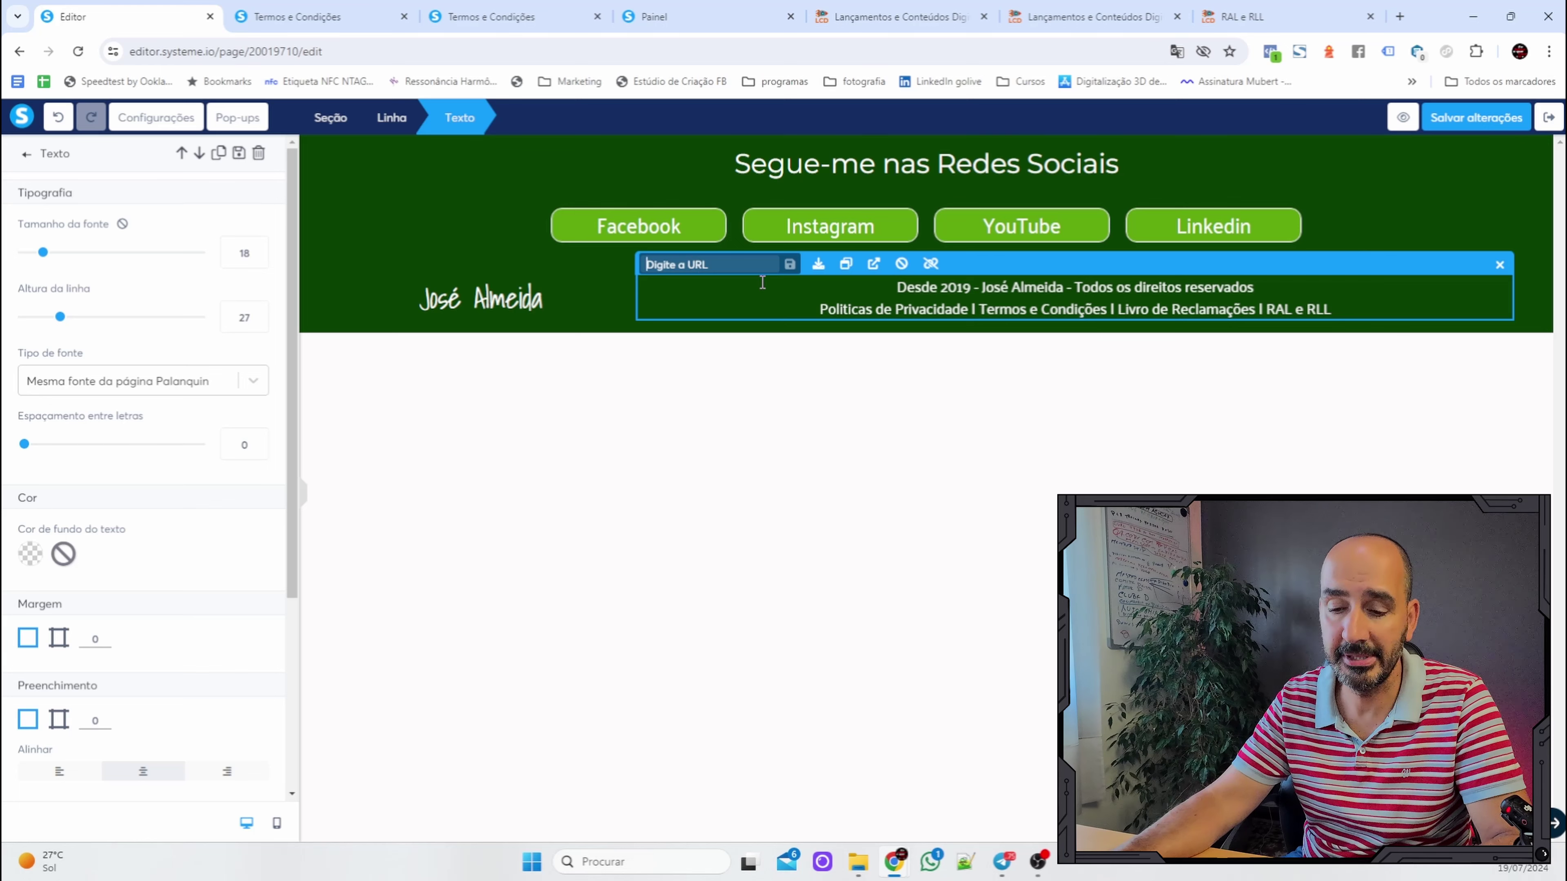
pyautogui.hotkey('ctrl', 'v')
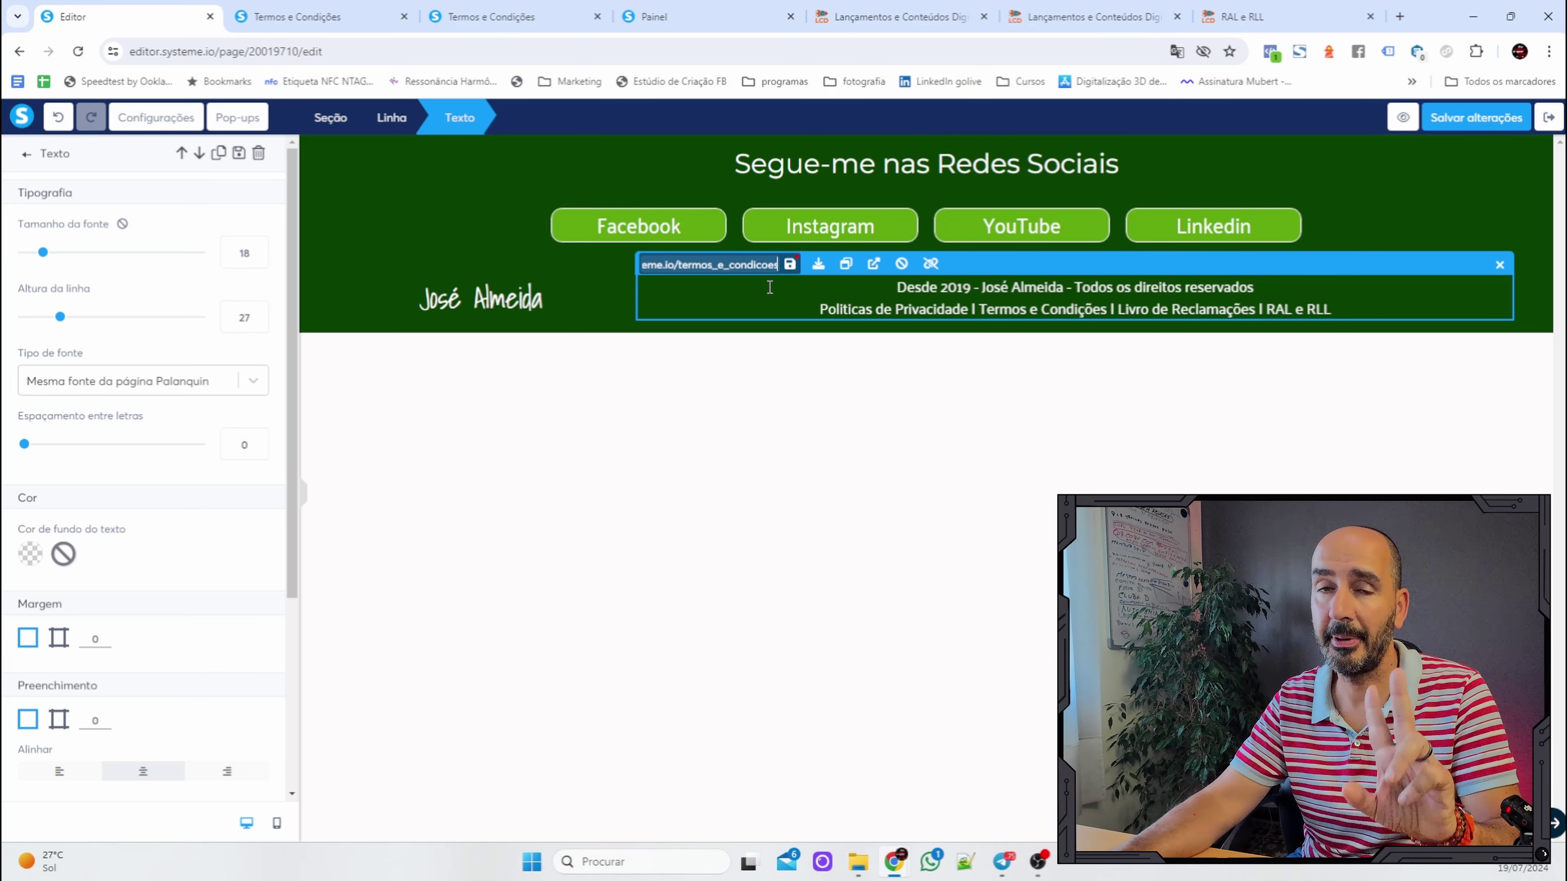
pyautogui.click(791, 266)
pyautogui.click(790, 264)
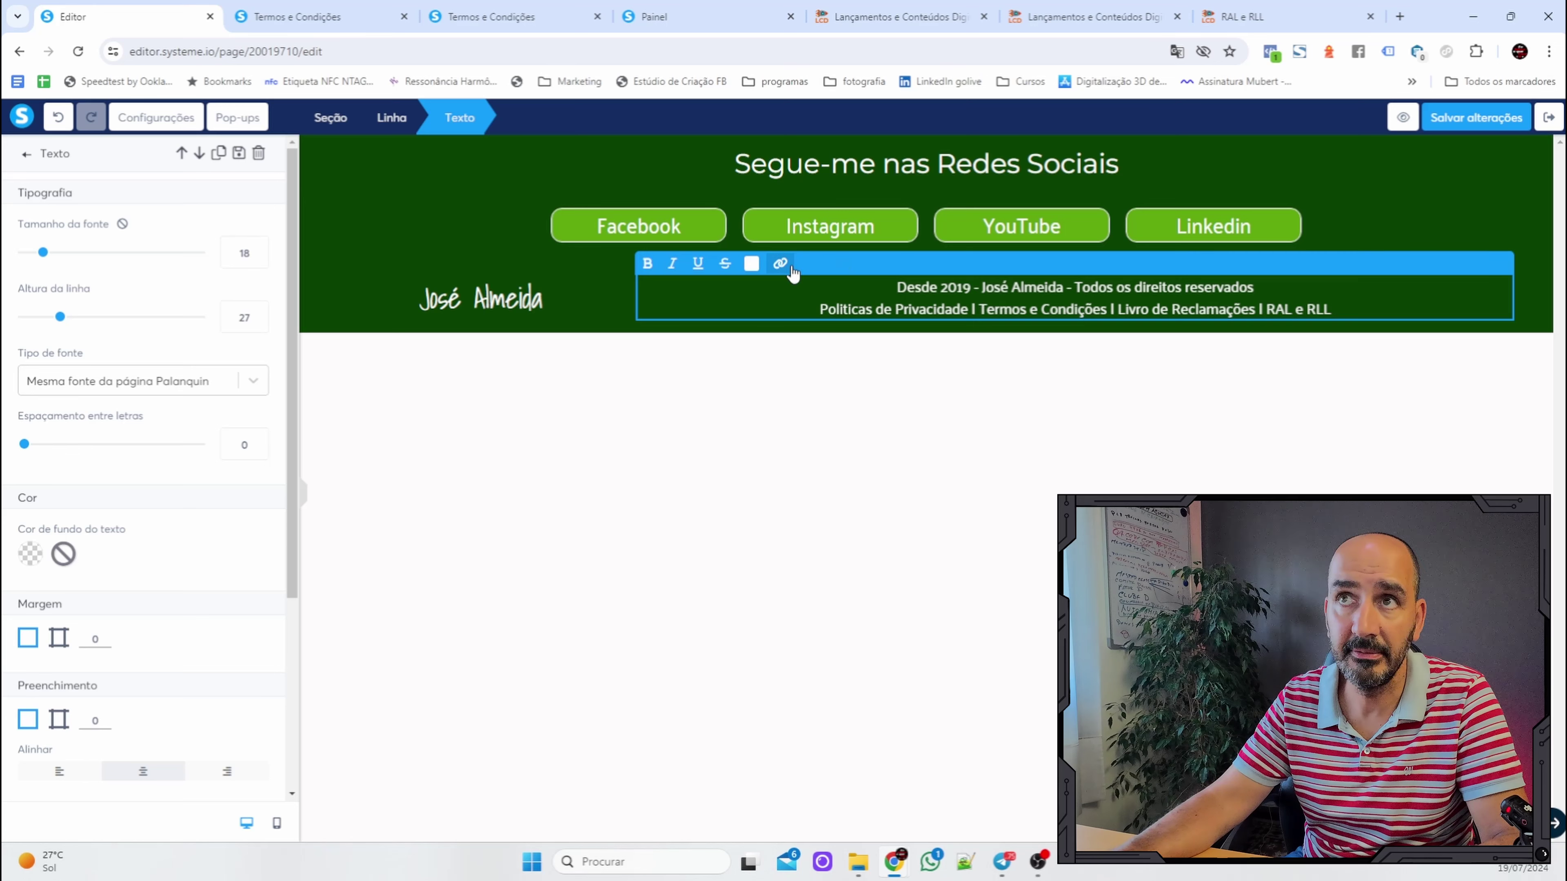
pyautogui.click(1475, 119)
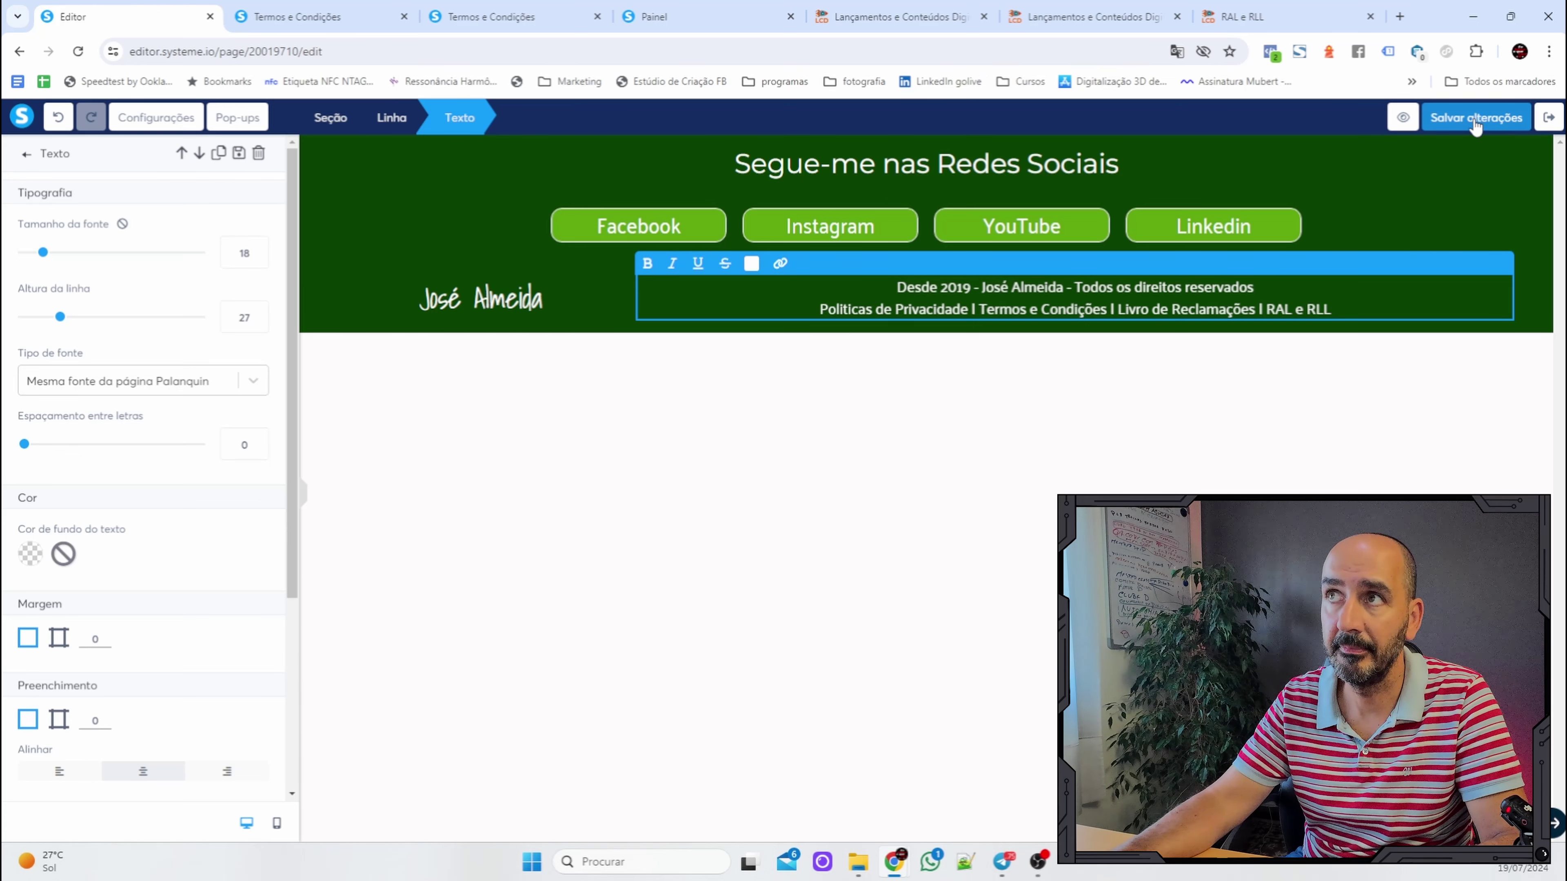
pyautogui.click(1549, 119)
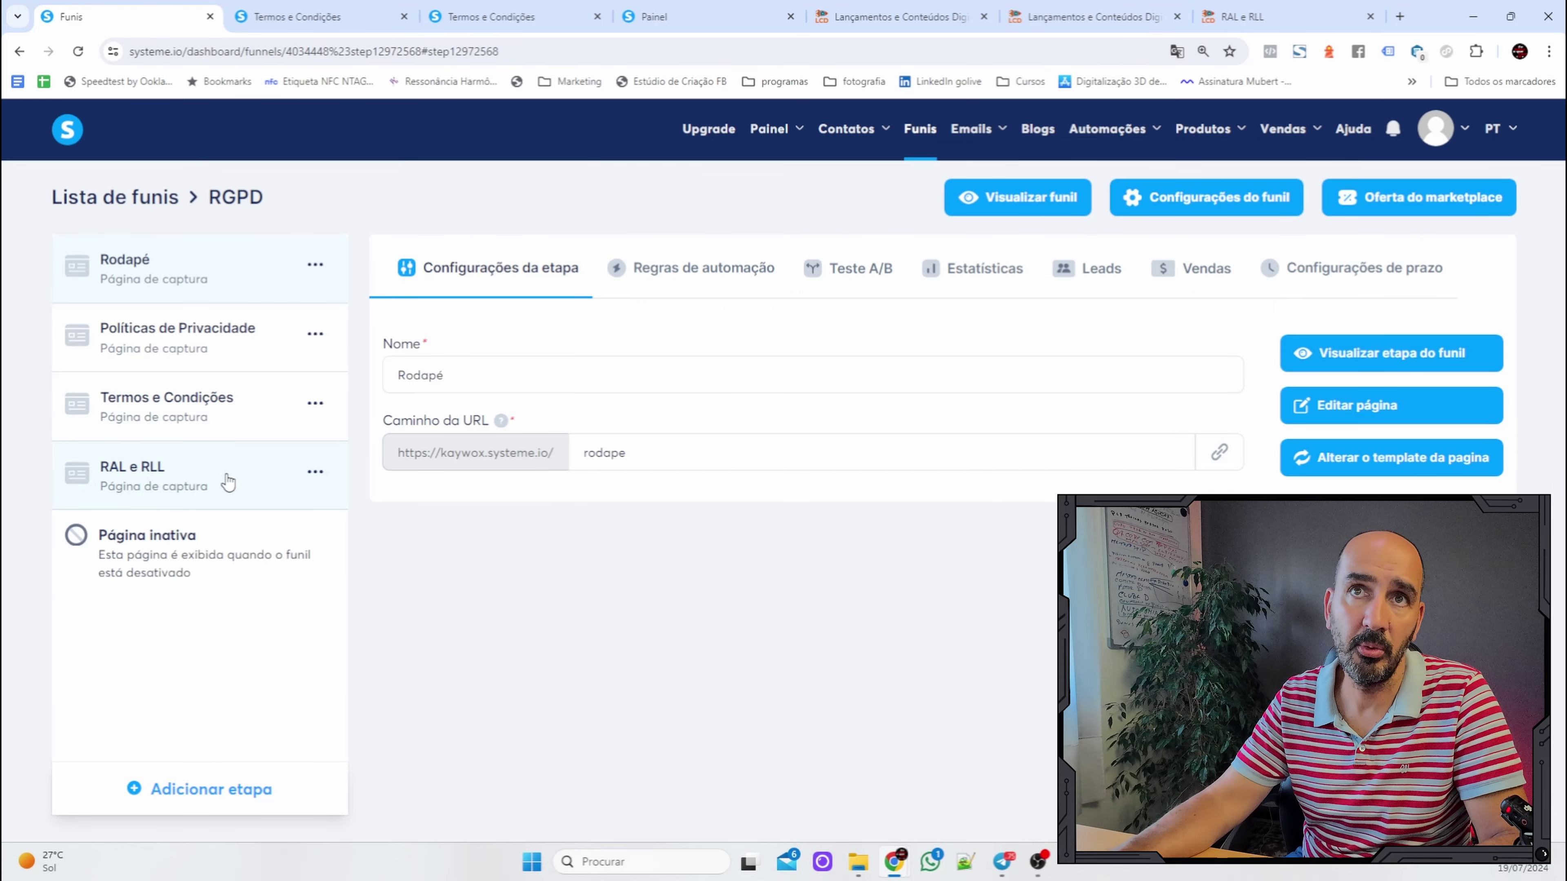
# Copy the RAL e RLL page address and reopen the Rodapé footer page for editing.
pyautogui.click(245, 483)
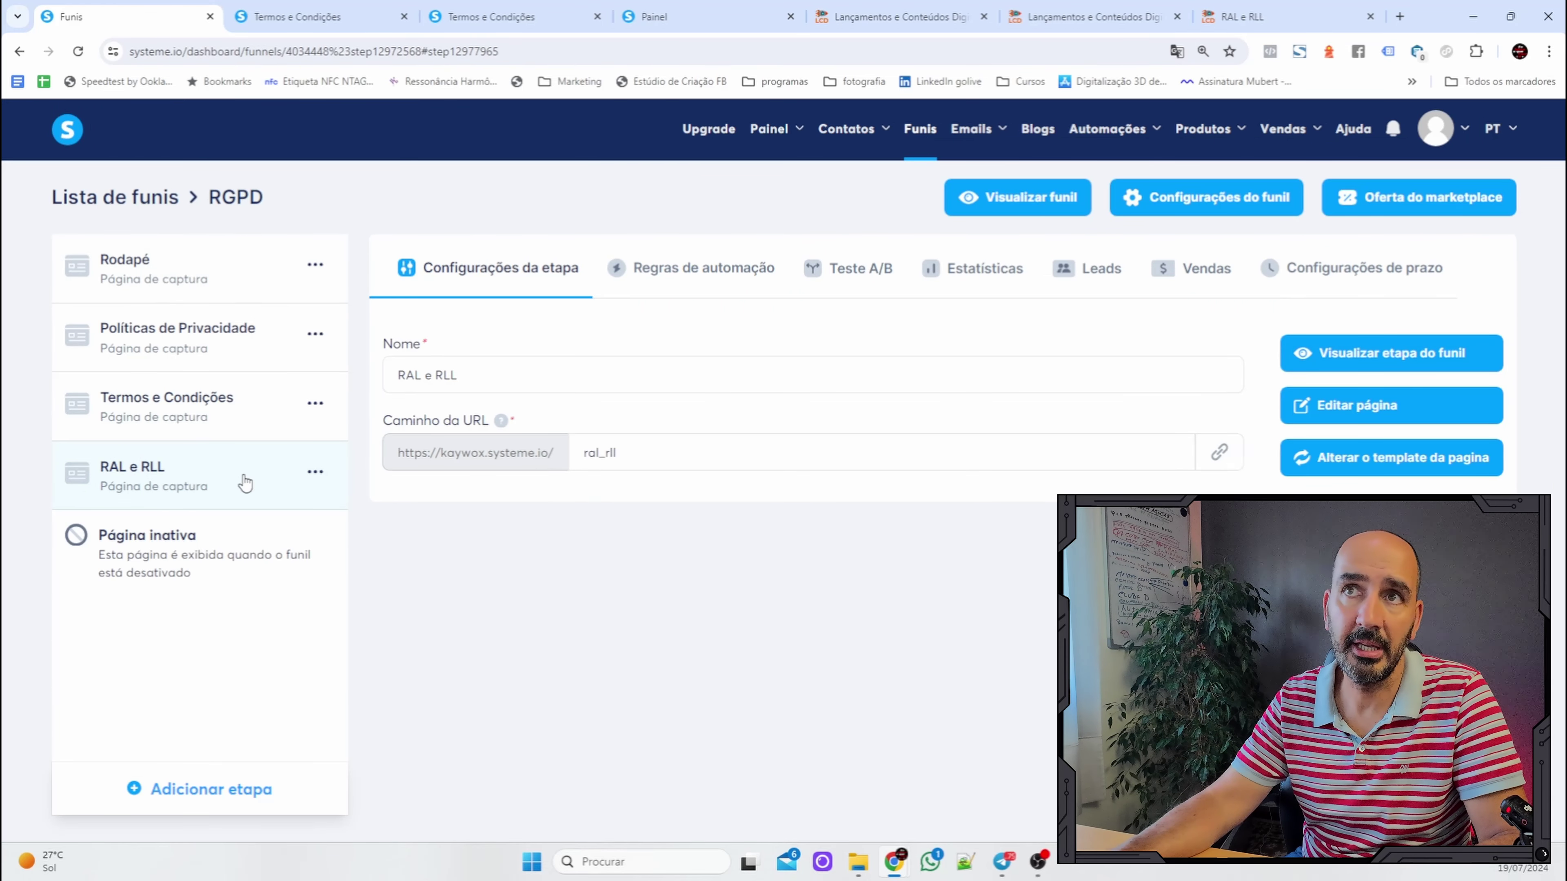
pyautogui.click(1221, 455)
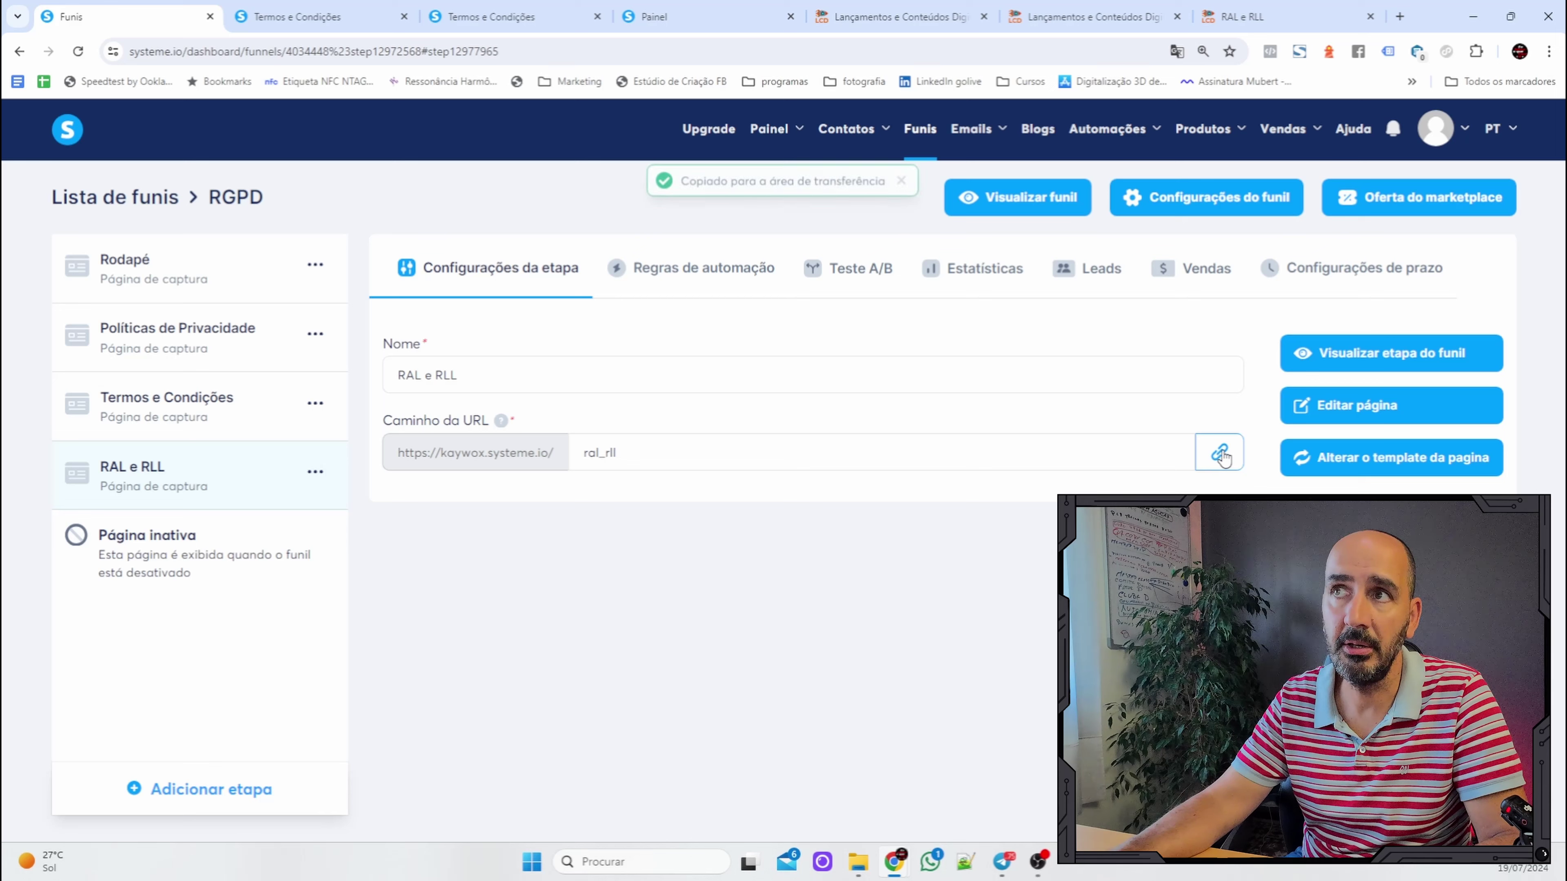
pyautogui.click(137, 281)
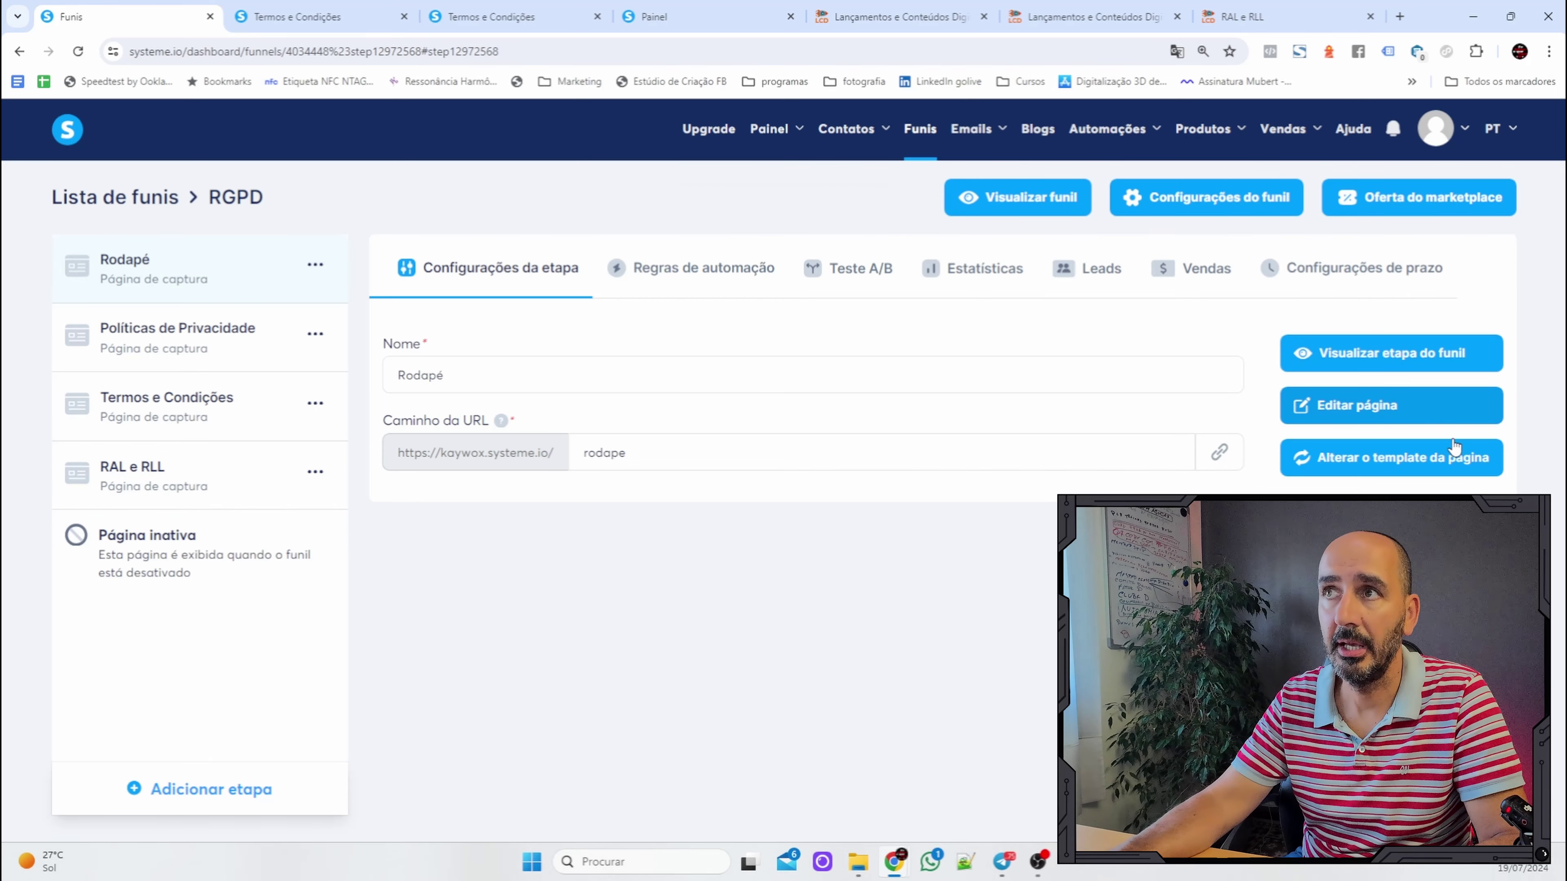
pyautogui.click(1425, 418)
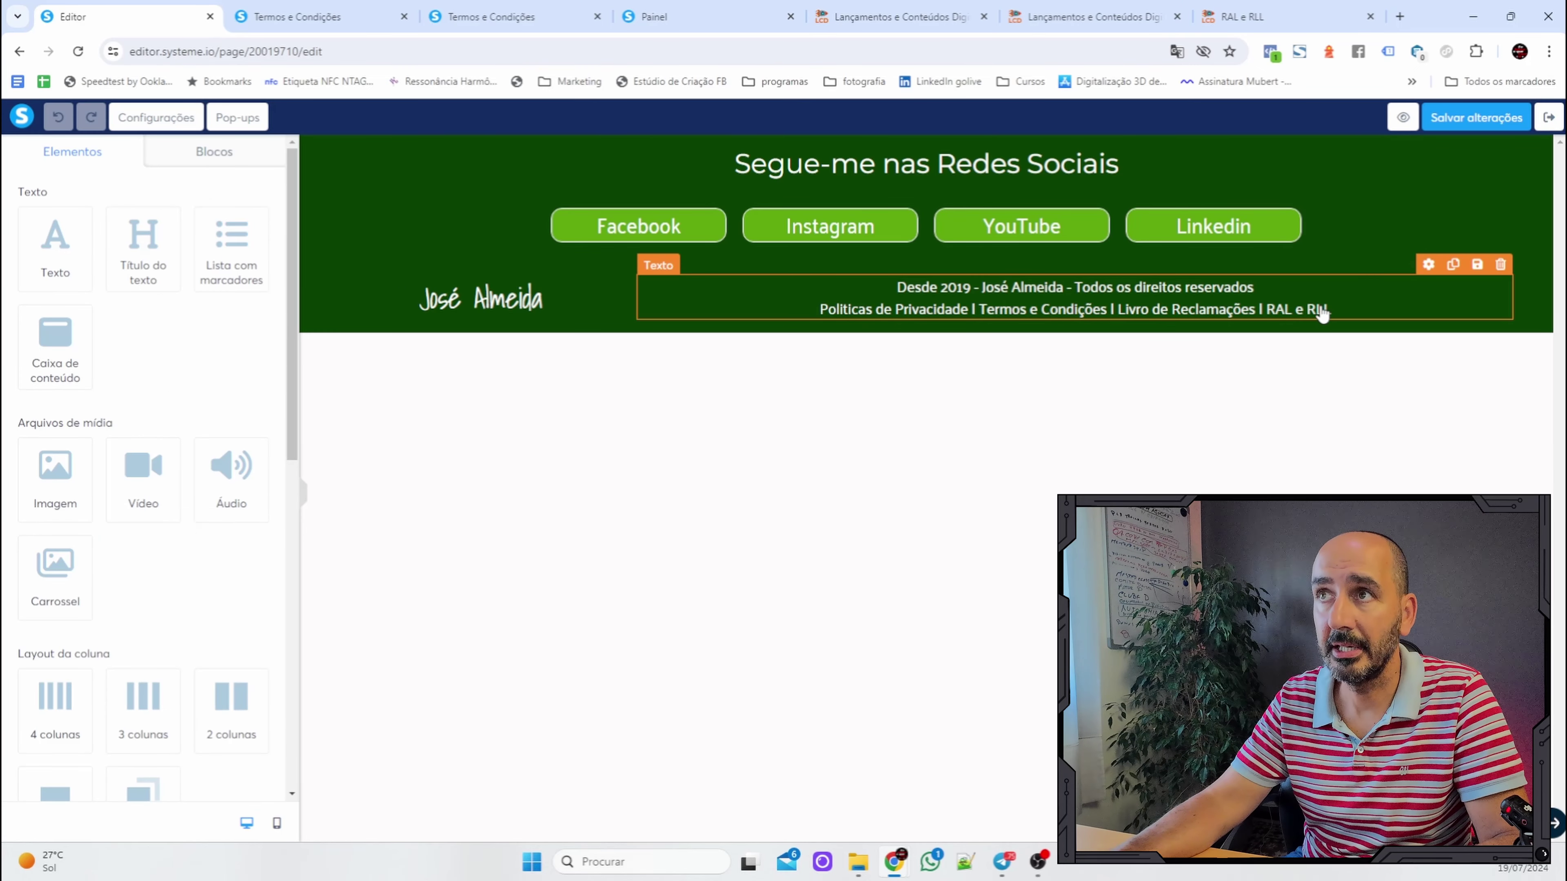
# Link the footer words 'RAL e RLL' to the pasted ral_rll page address and save the footer.
pyautogui.click(1333, 309)
pyautogui.moveTo(1336, 309); pyautogui.dragTo(1276, 309)
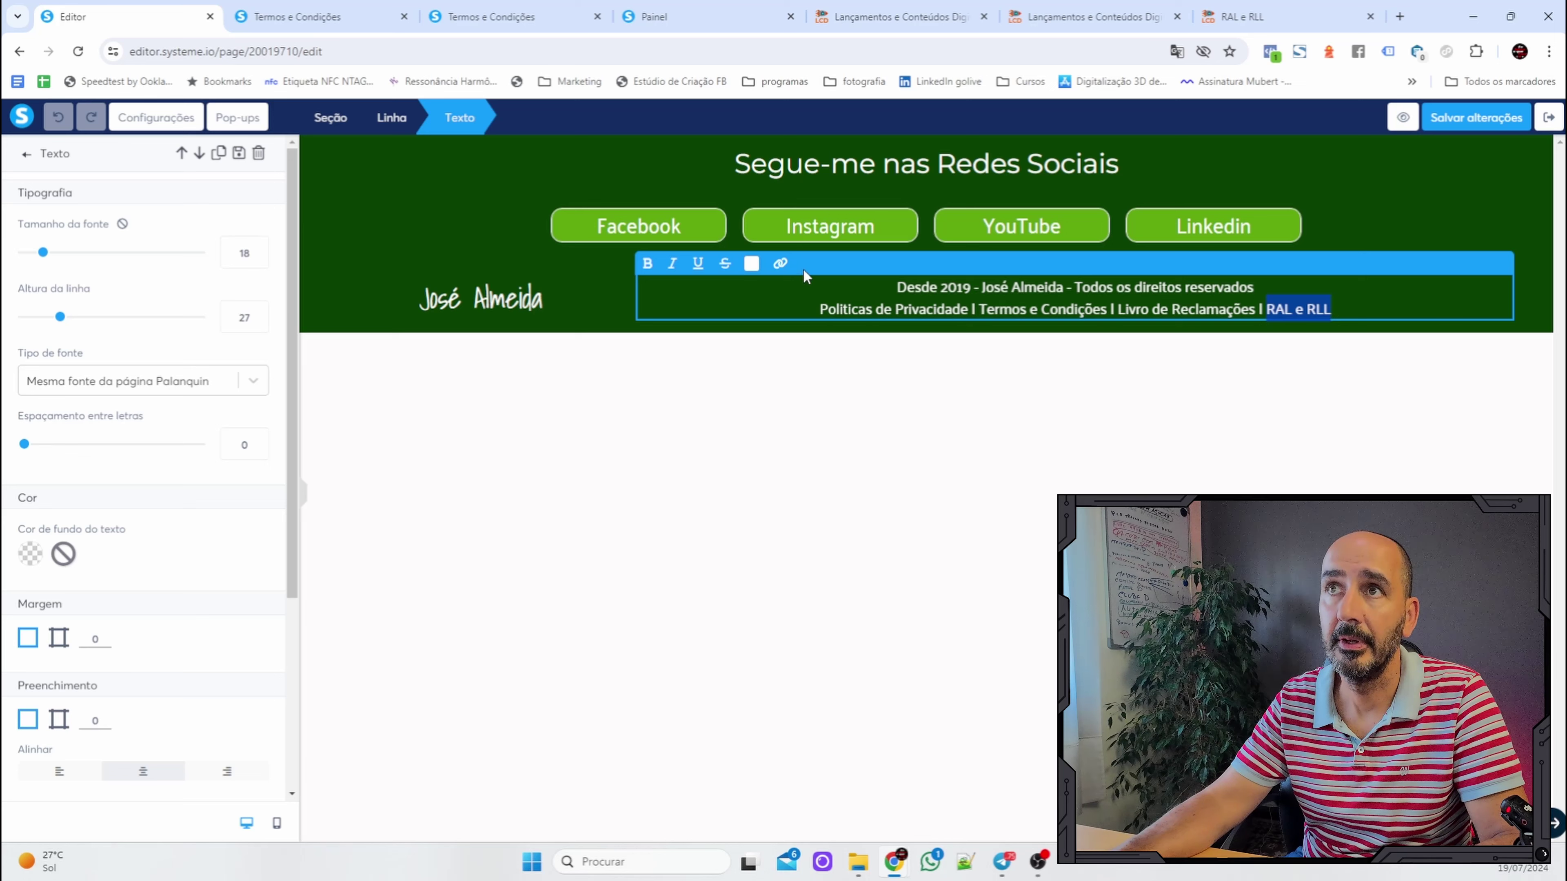
pyautogui.click(780, 264)
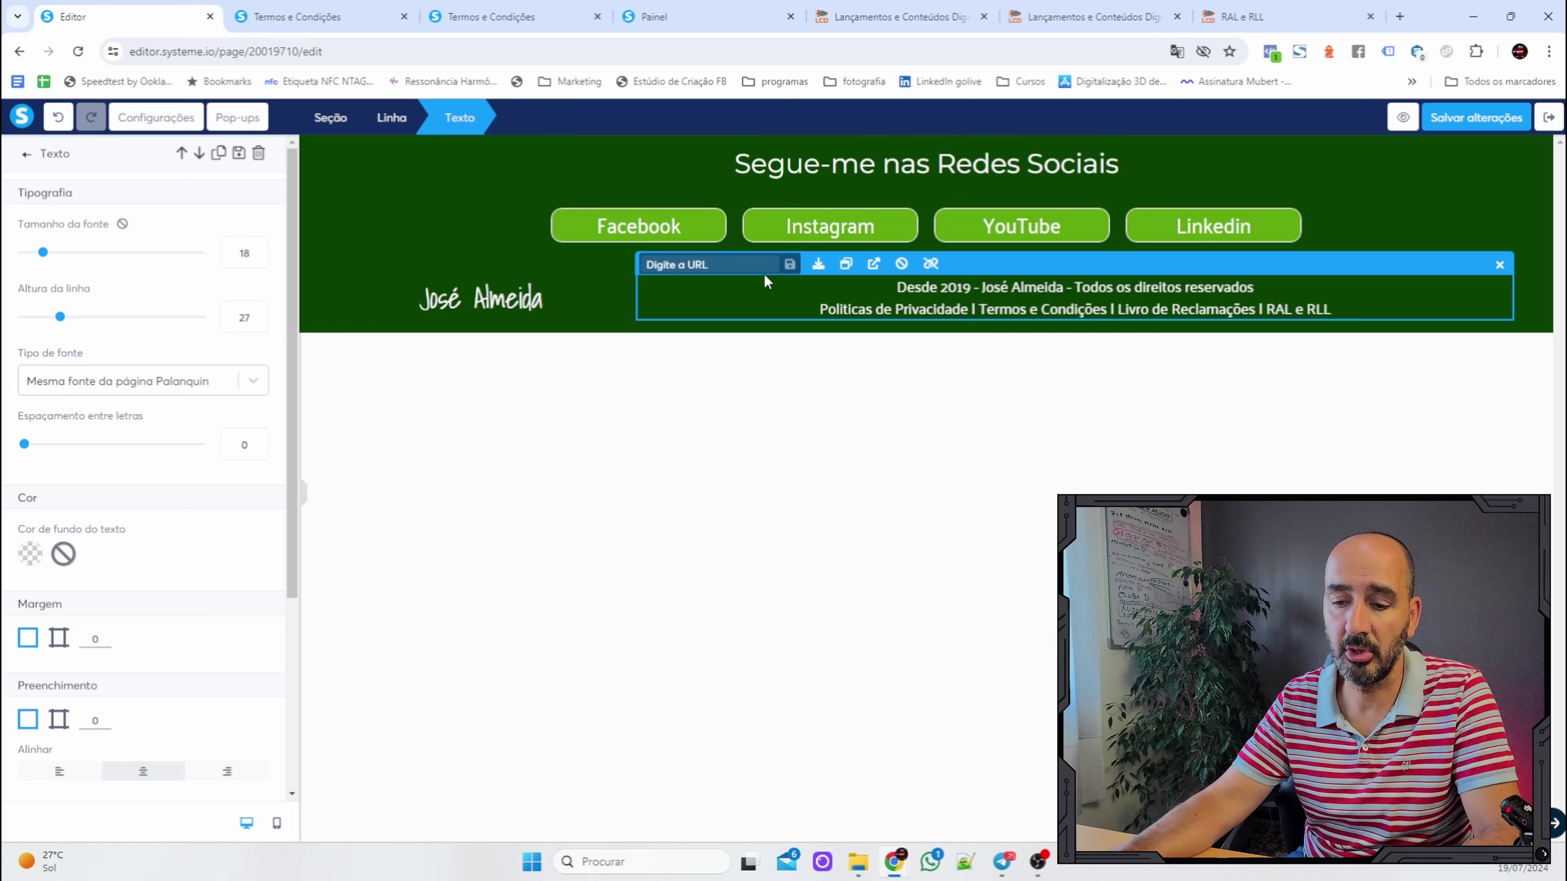
pyautogui.write('https://kaywox.systeme.io/ral_rll')
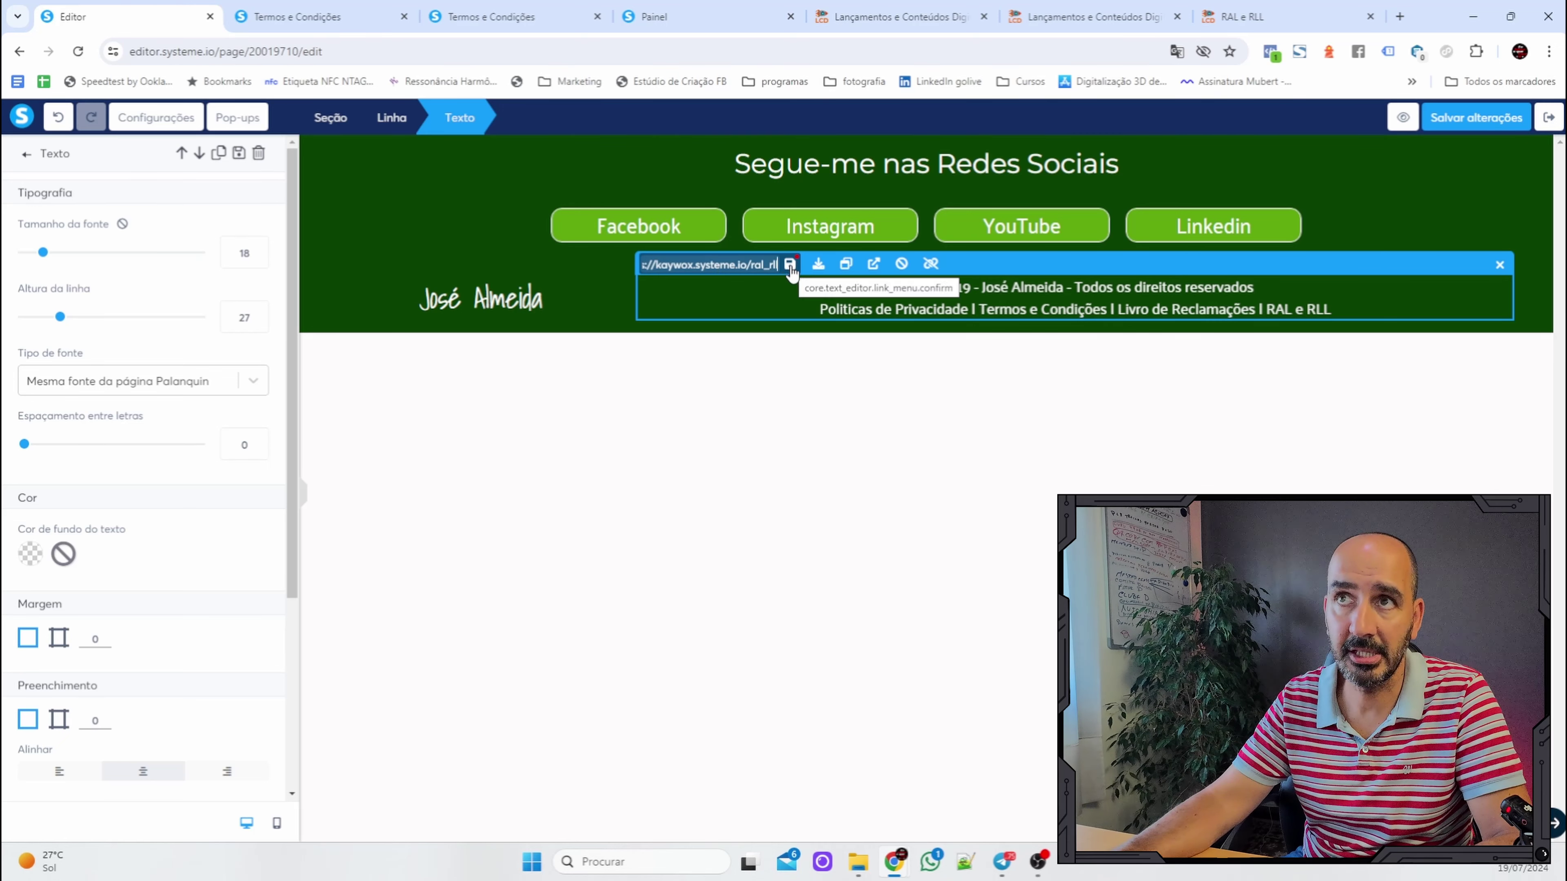
pyautogui.click(789, 265)
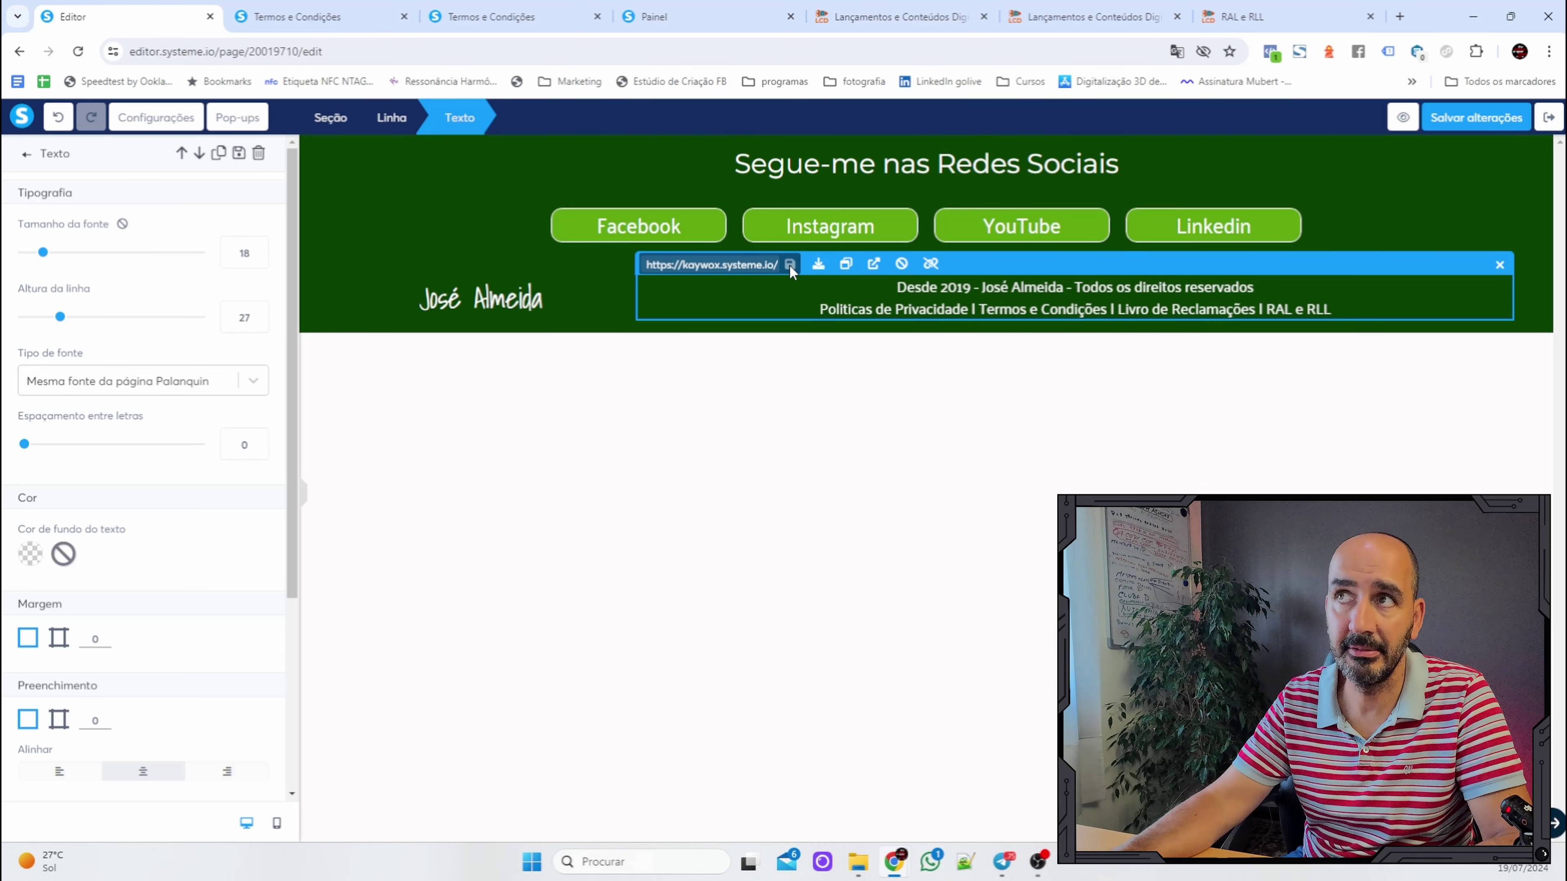
pyautogui.click(1444, 117)
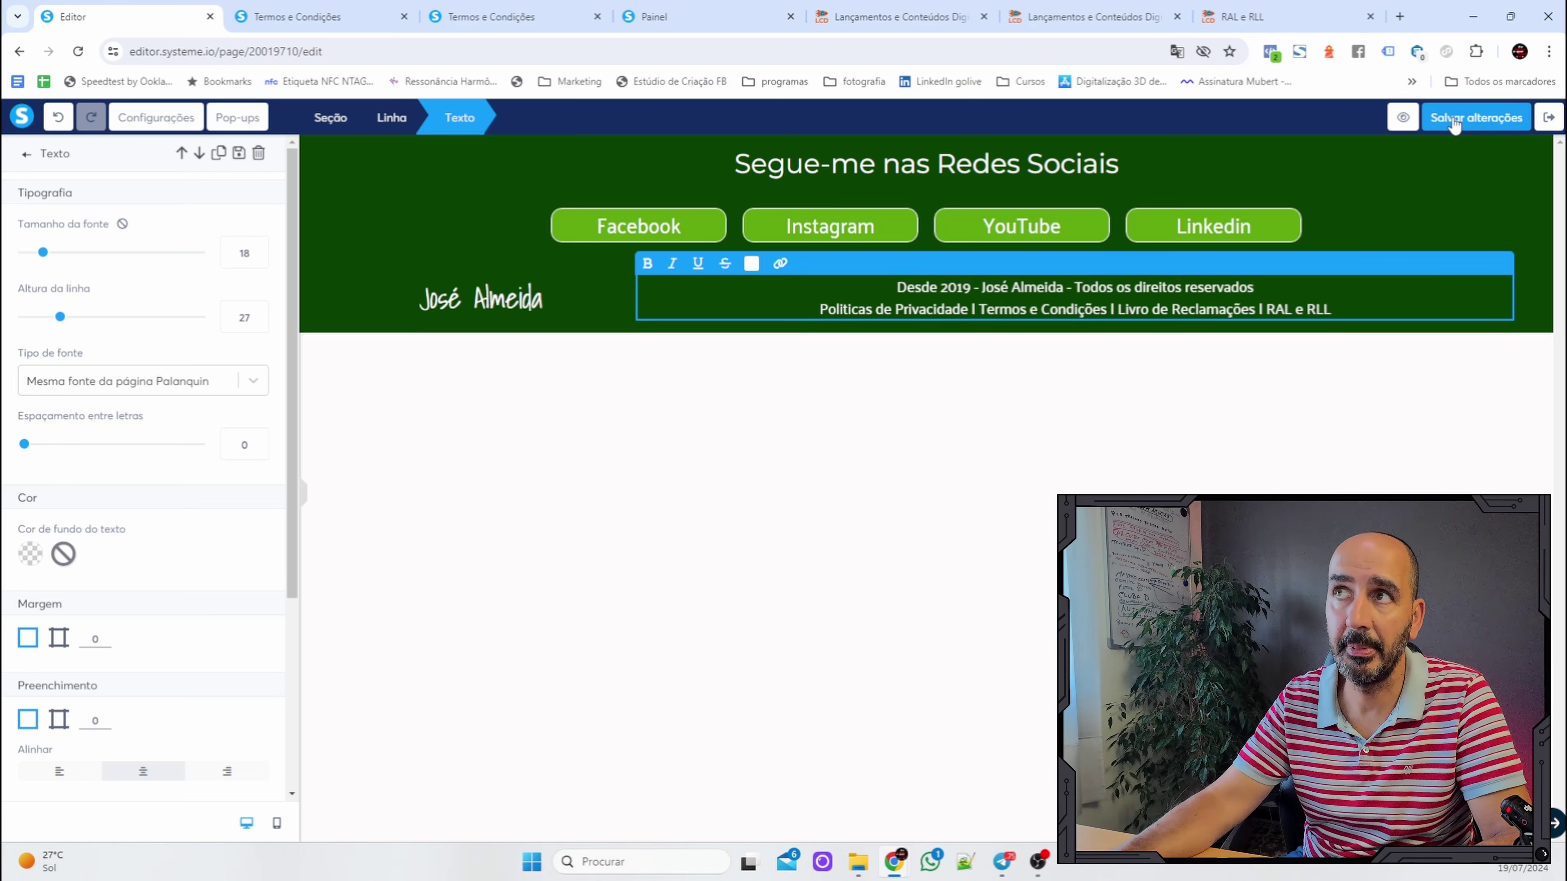
pyautogui.click(1228, 429)
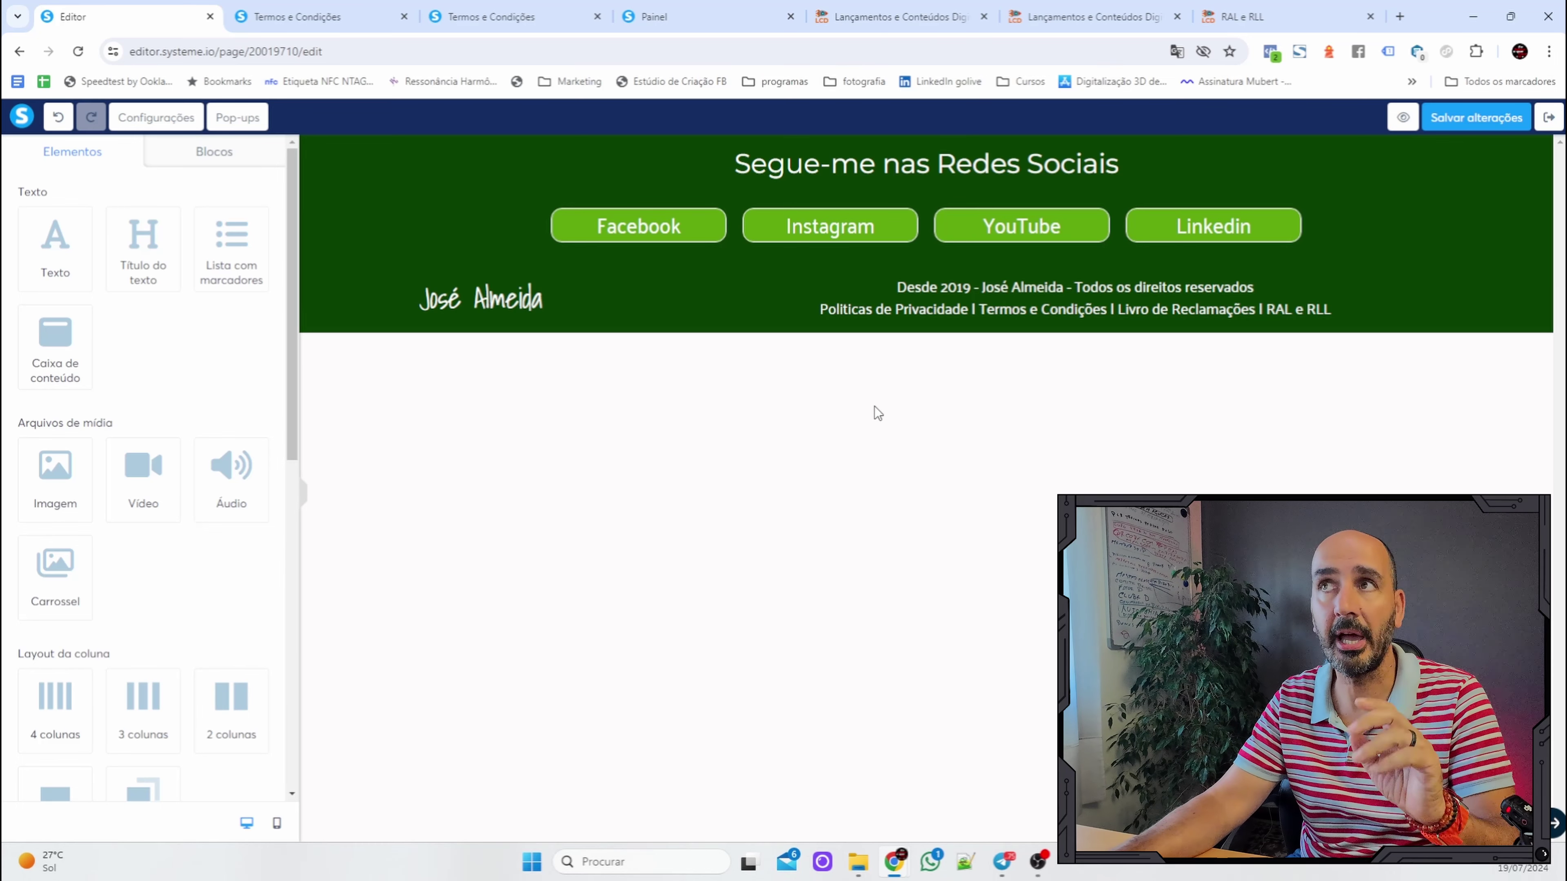
pyautogui.click(1404, 119)
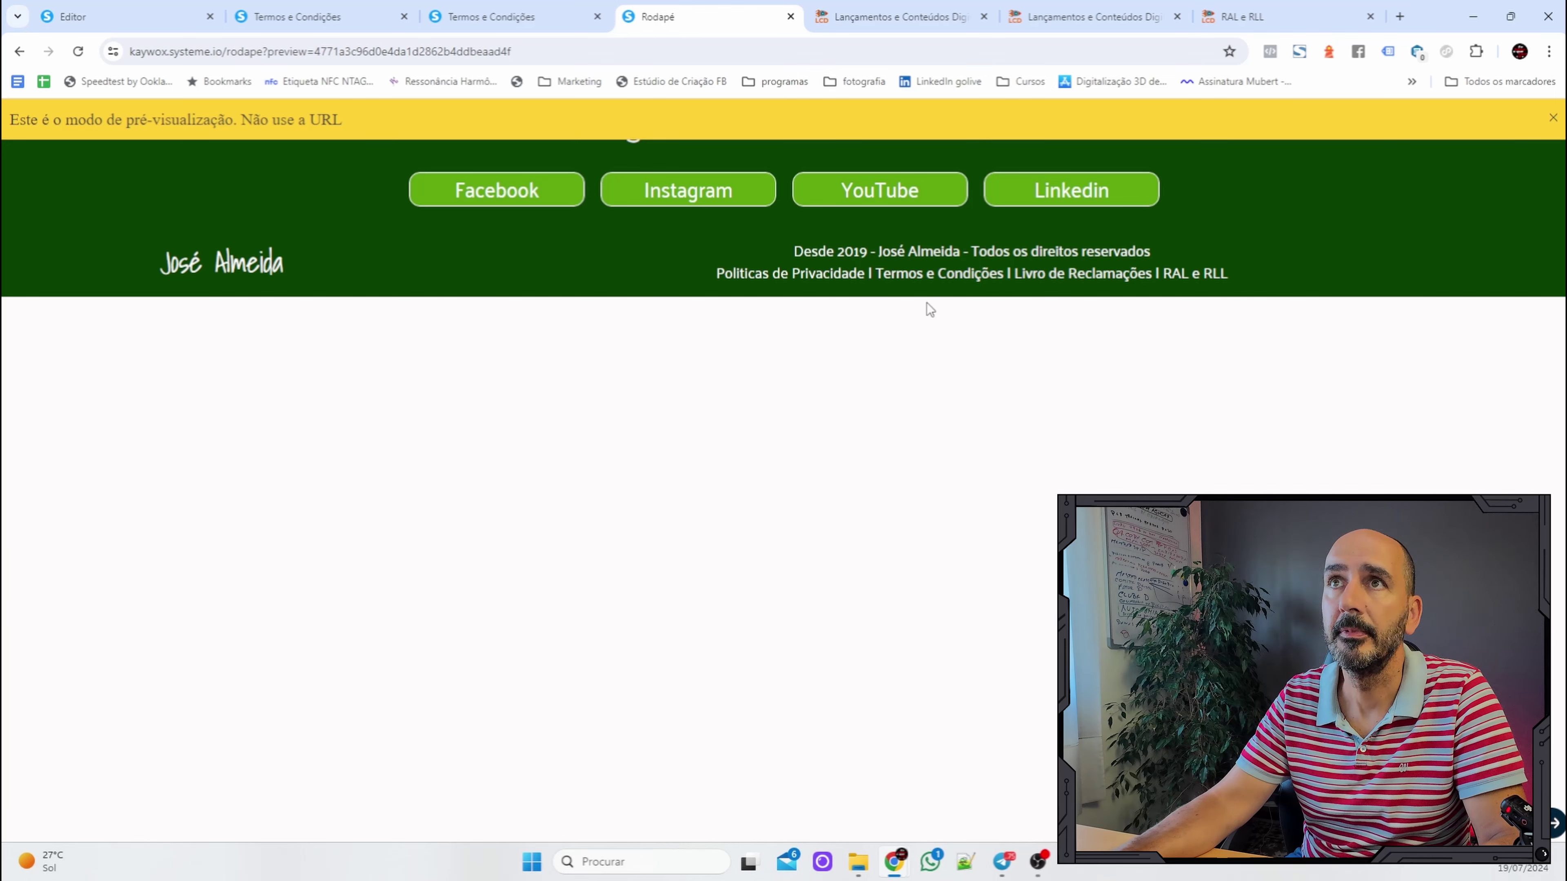
# Test the Politicas de Privacidade, Termos e Condições, Livro de Reclamações and RAL e RLL footer links in the preview.
pyautogui.click(1552, 118)
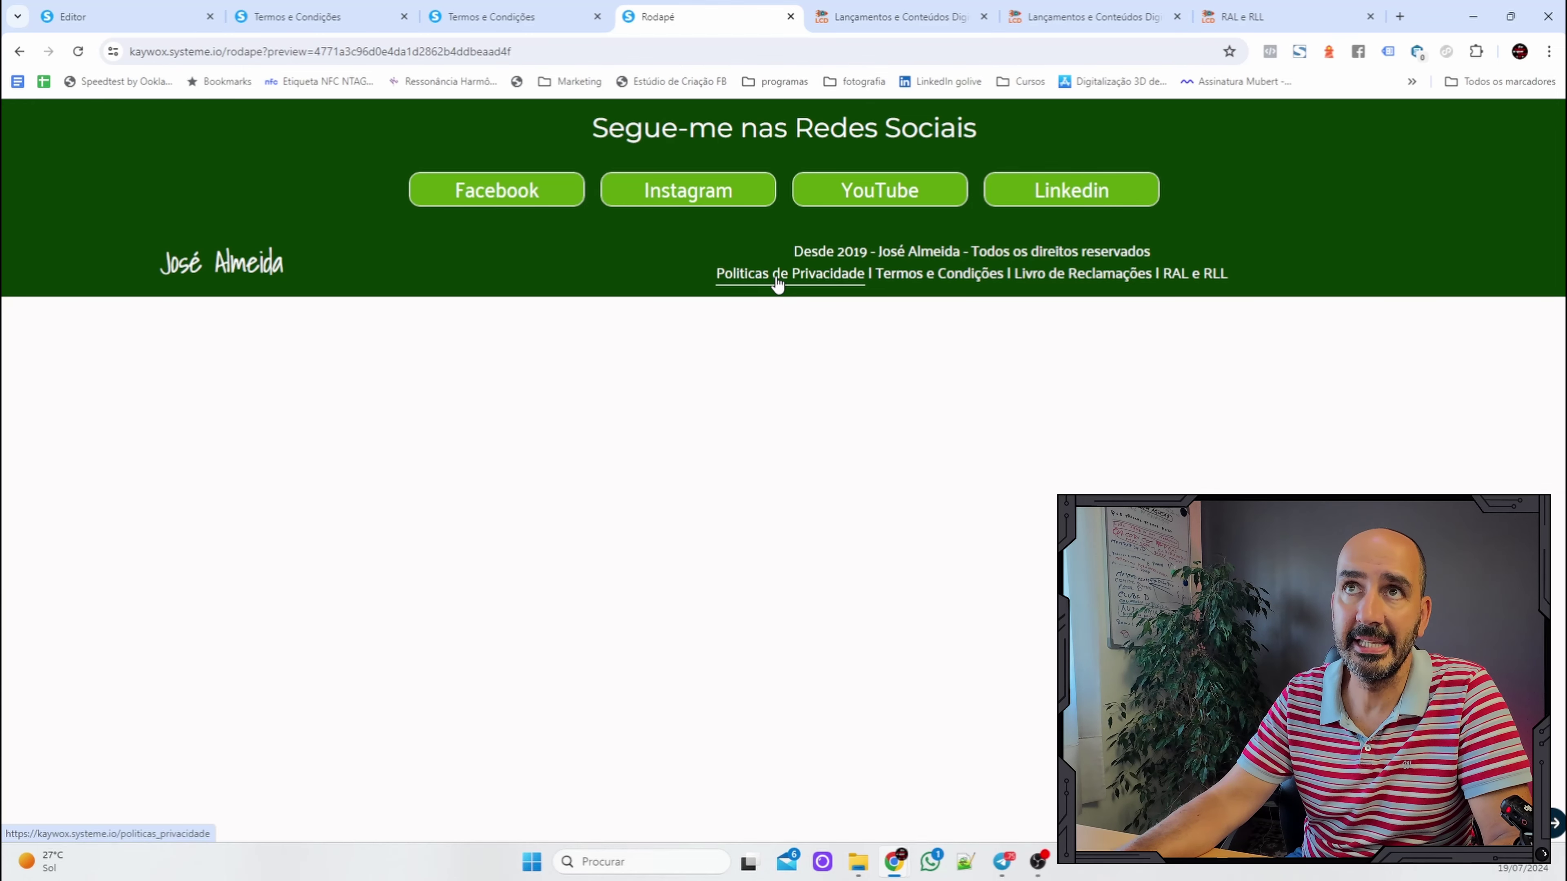
pyautogui.click(776, 274)
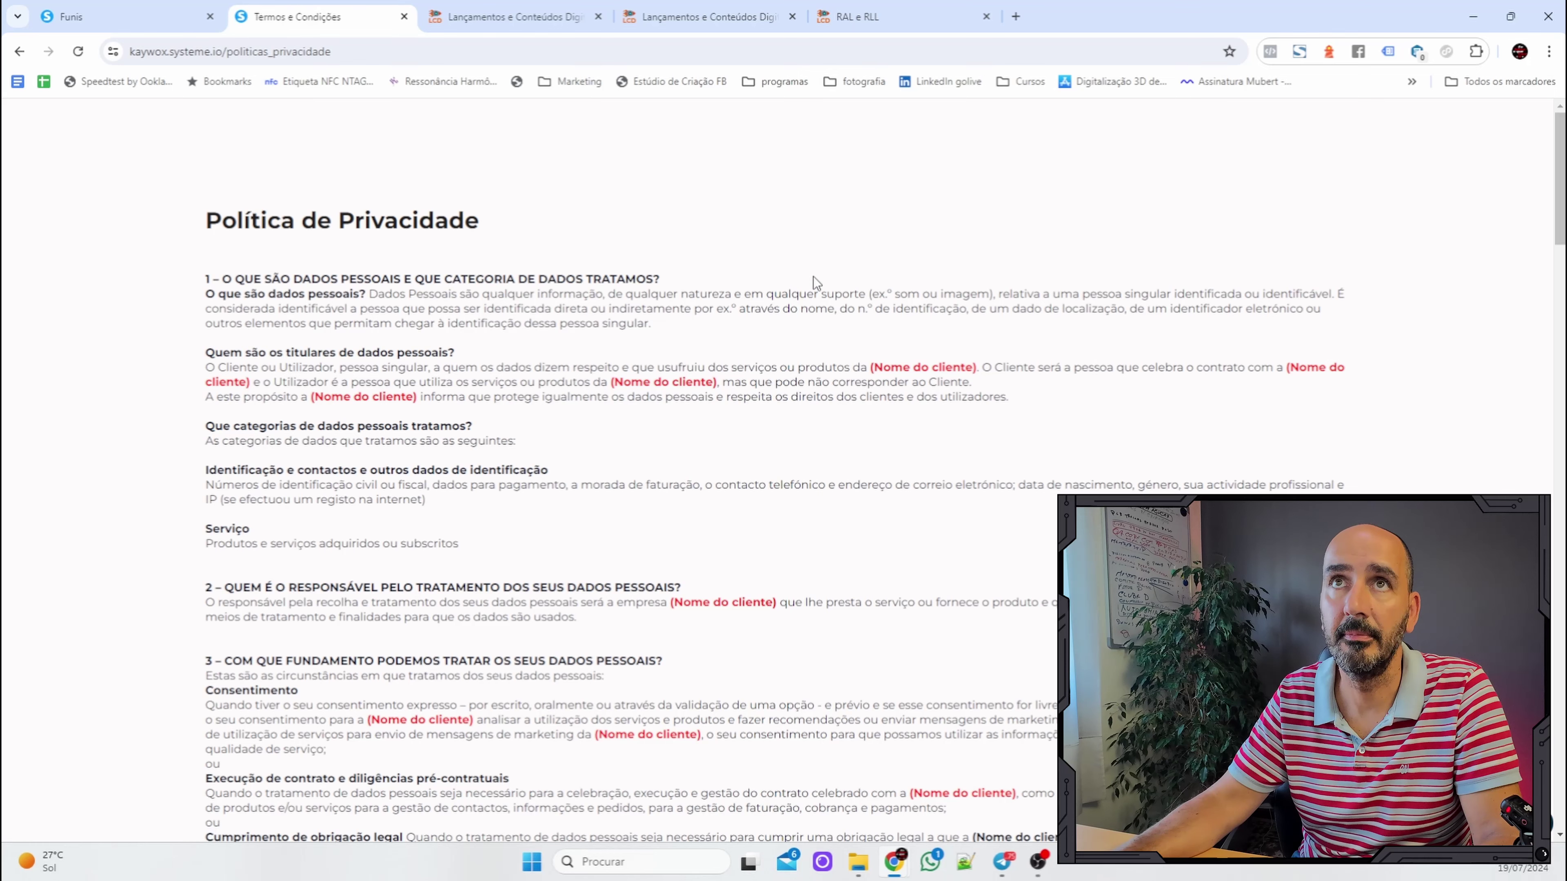
pyautogui.click(19, 51)
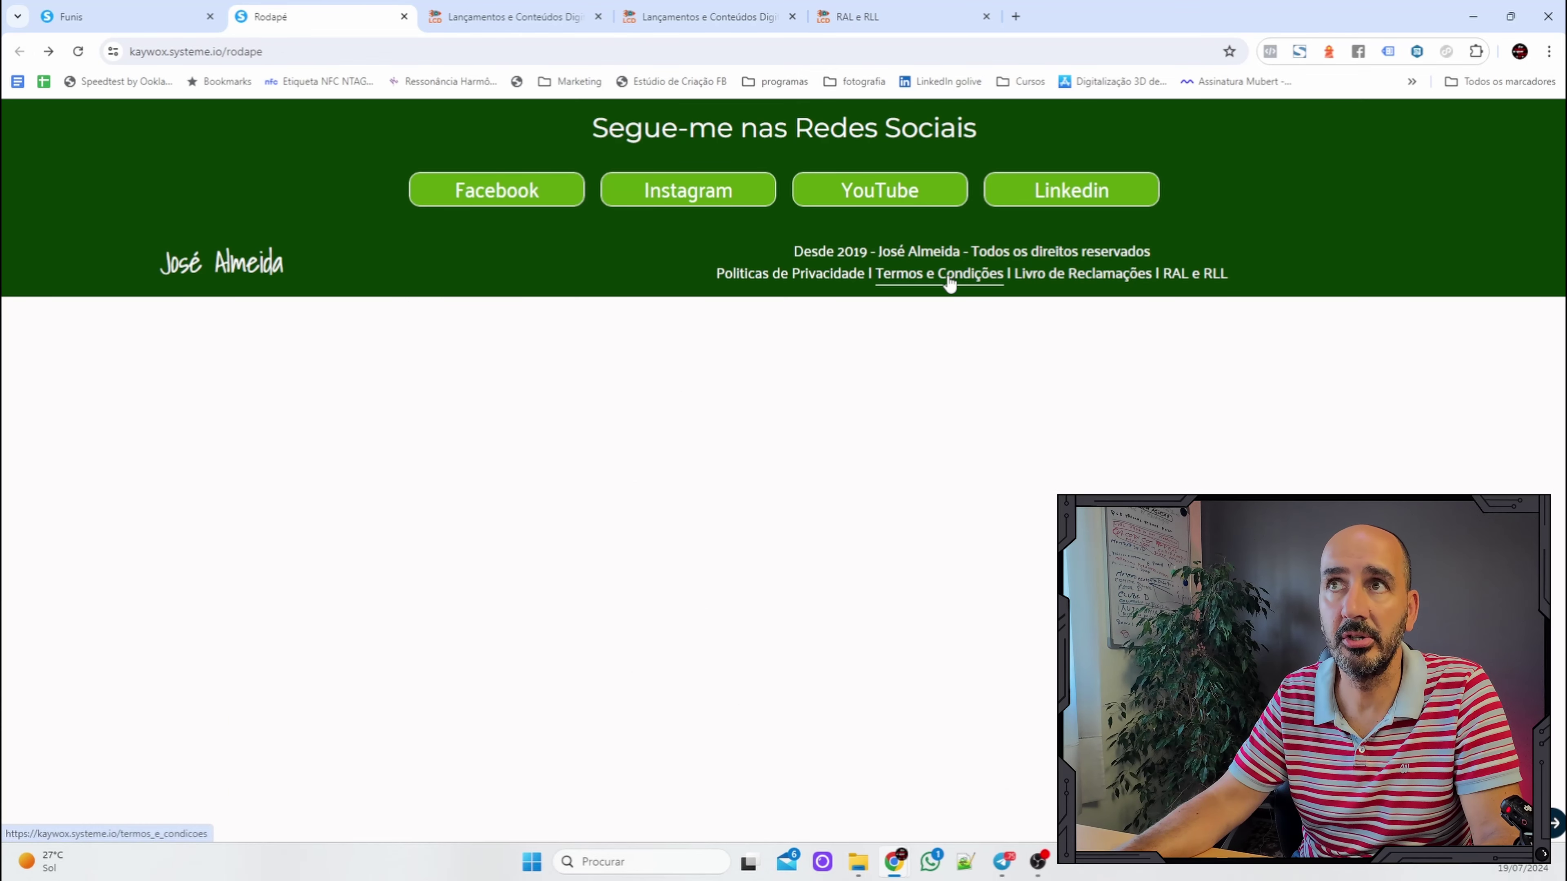
pyautogui.click(949, 281)
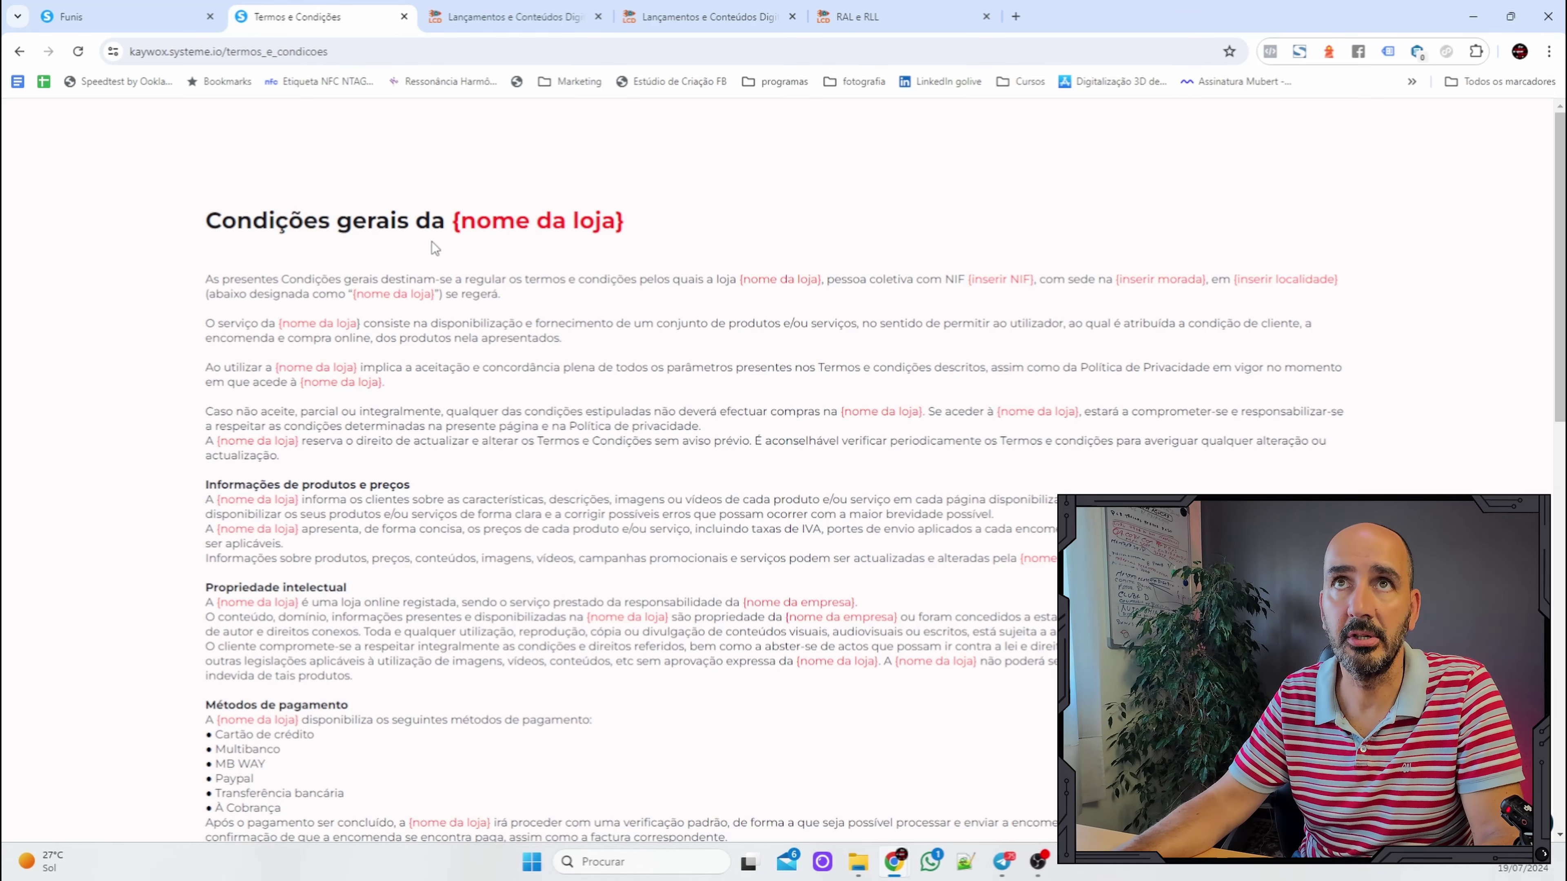
pyautogui.click(20, 51)
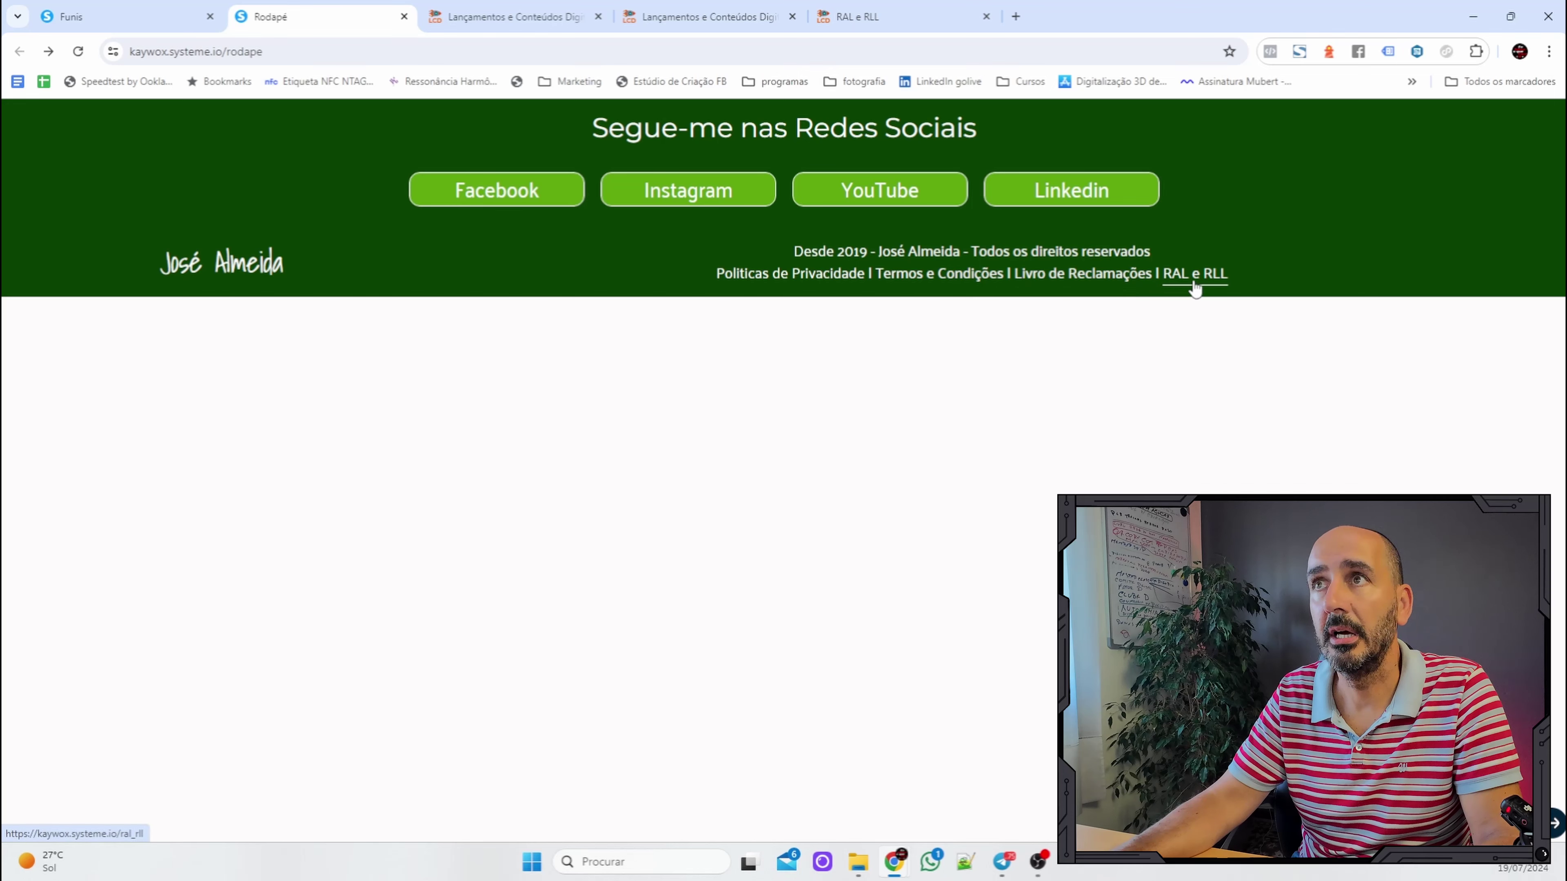
pyautogui.click(1080, 278)
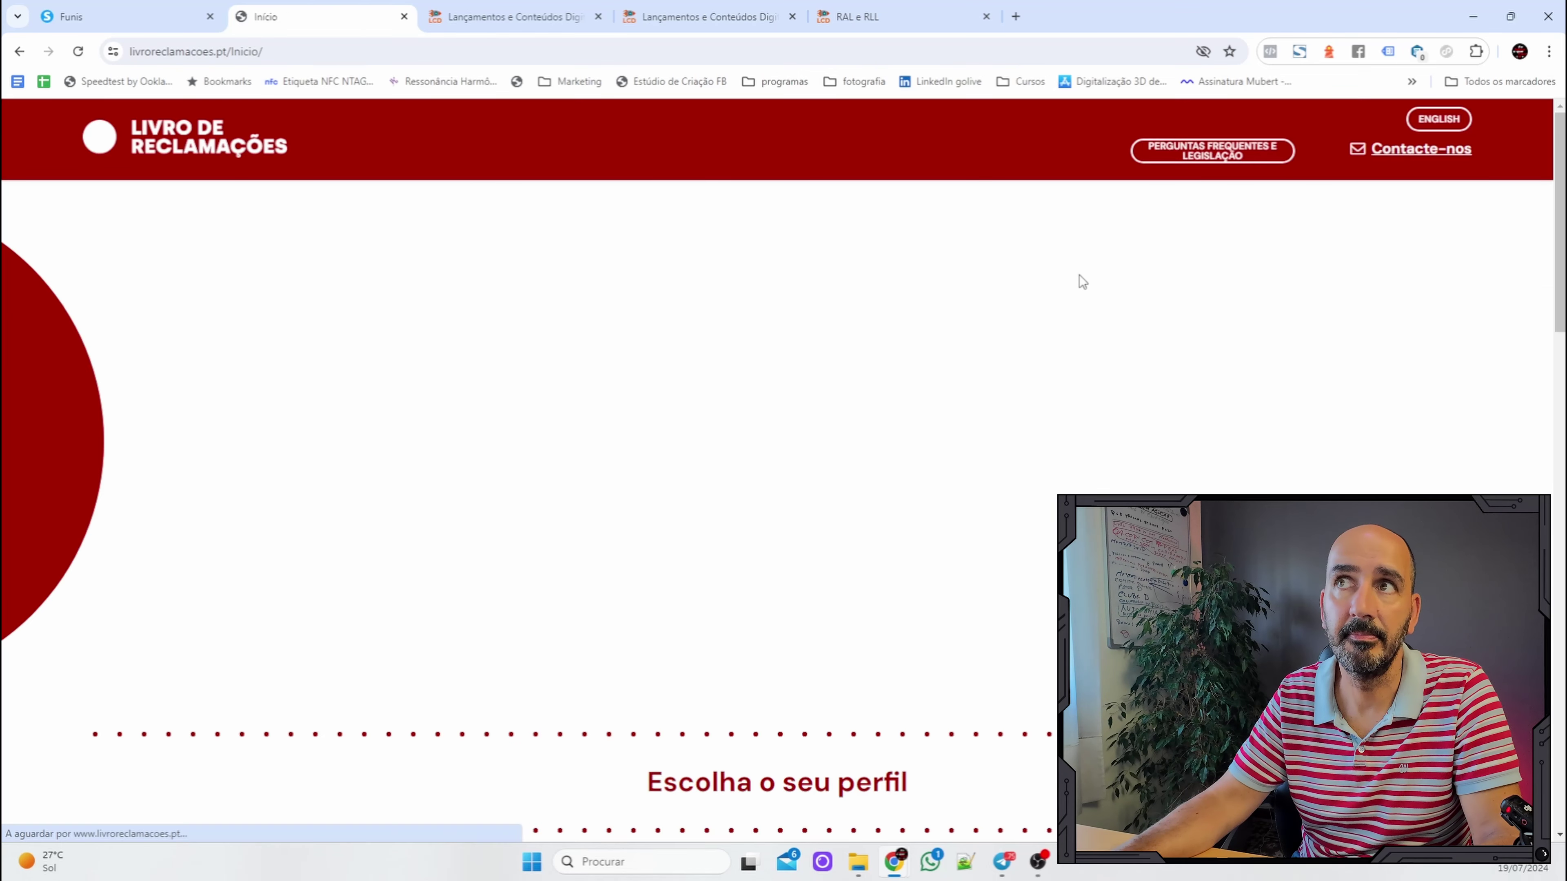
pyautogui.click(17, 52)
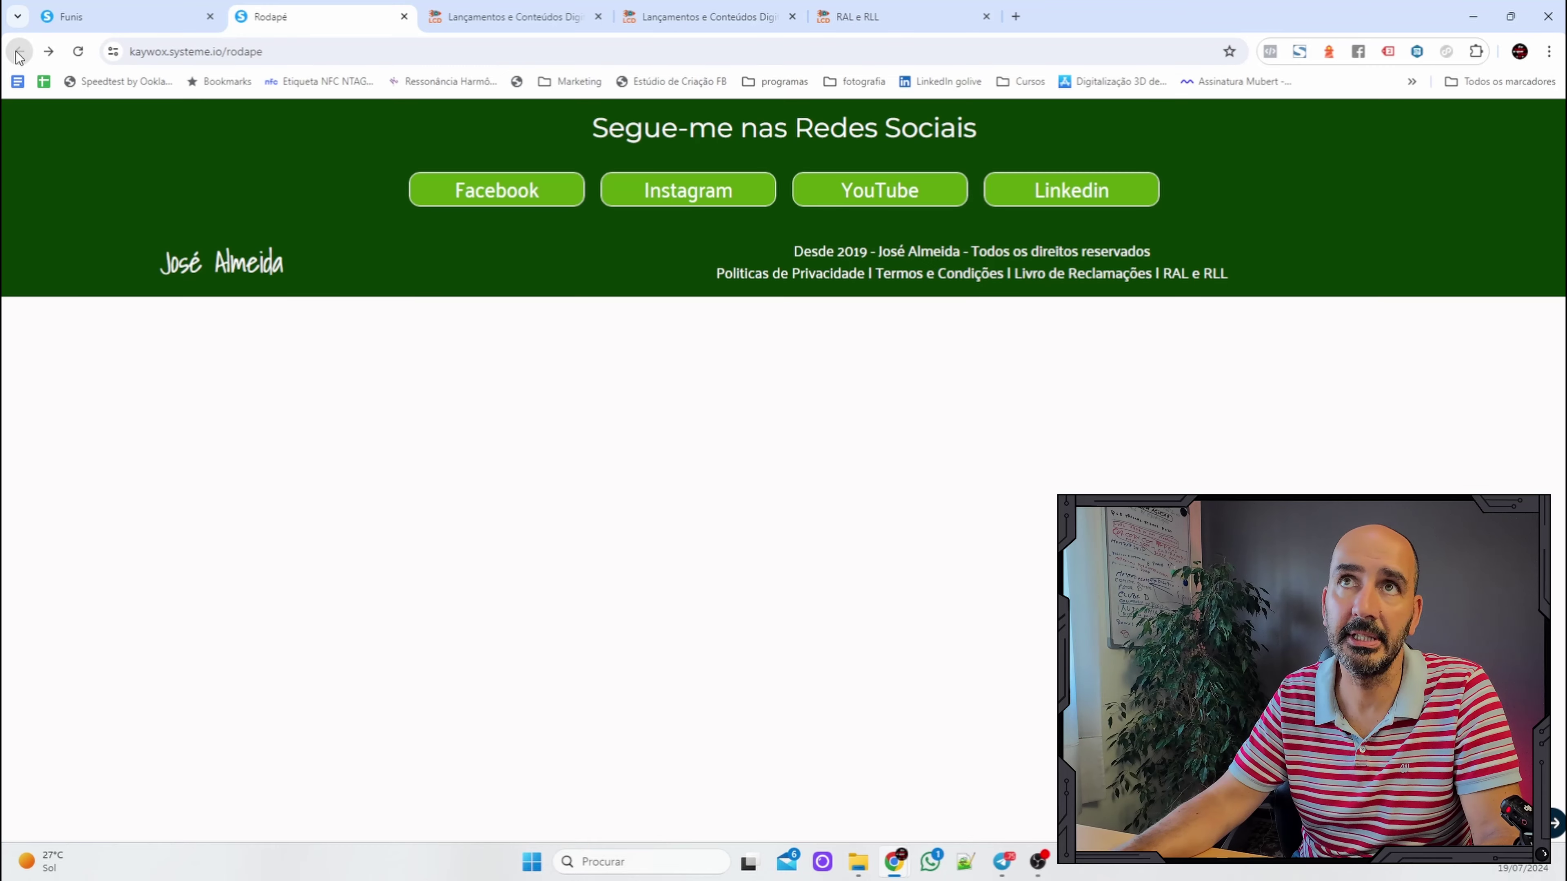
pyautogui.click(1217, 283)
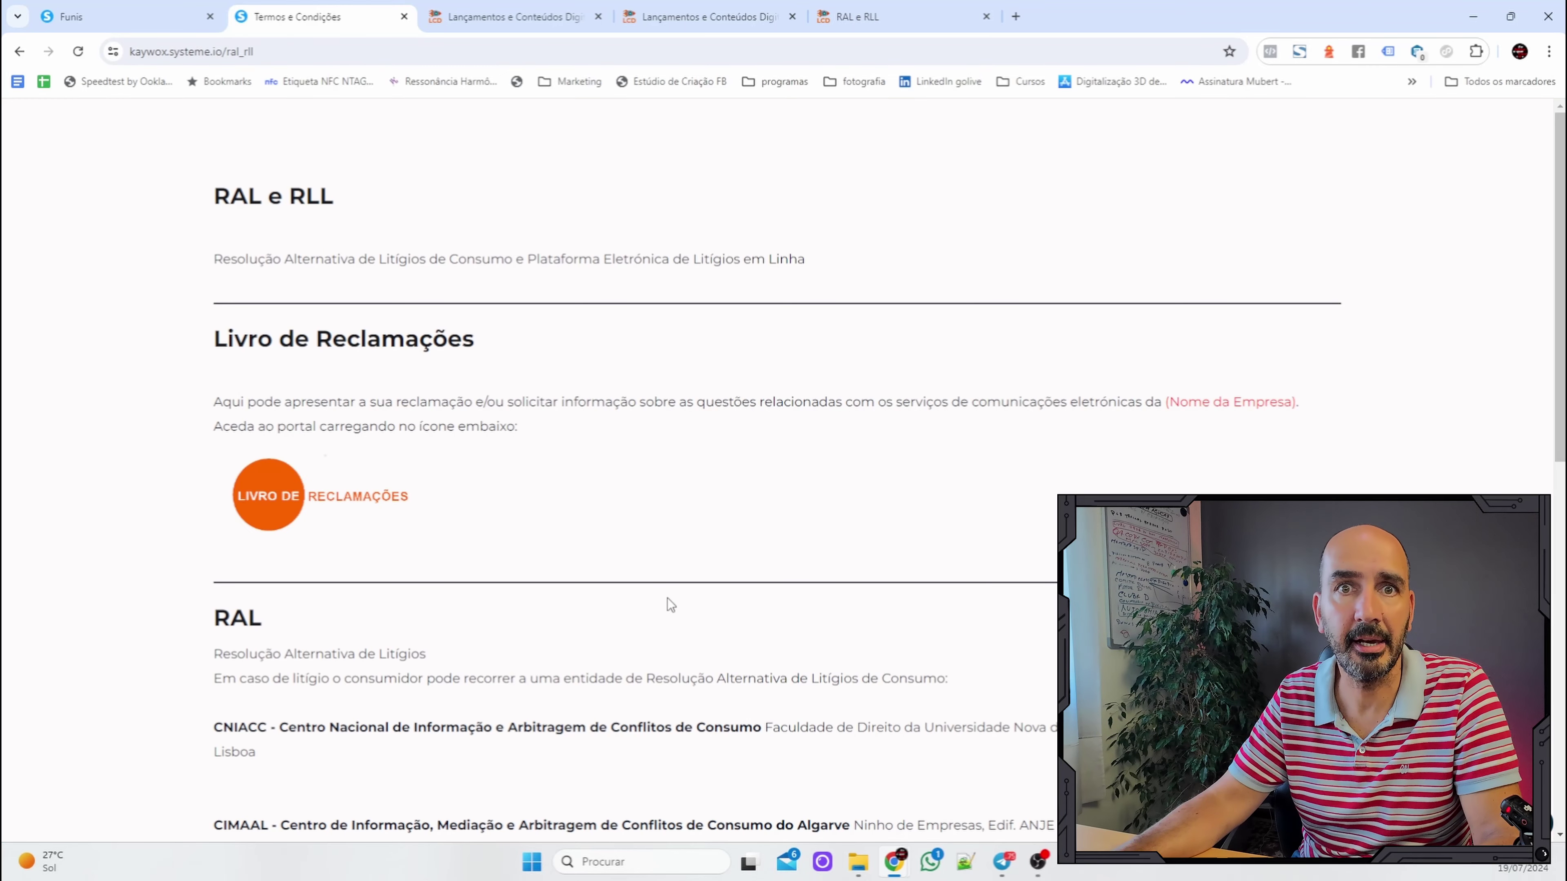
pyautogui.click(19, 51)
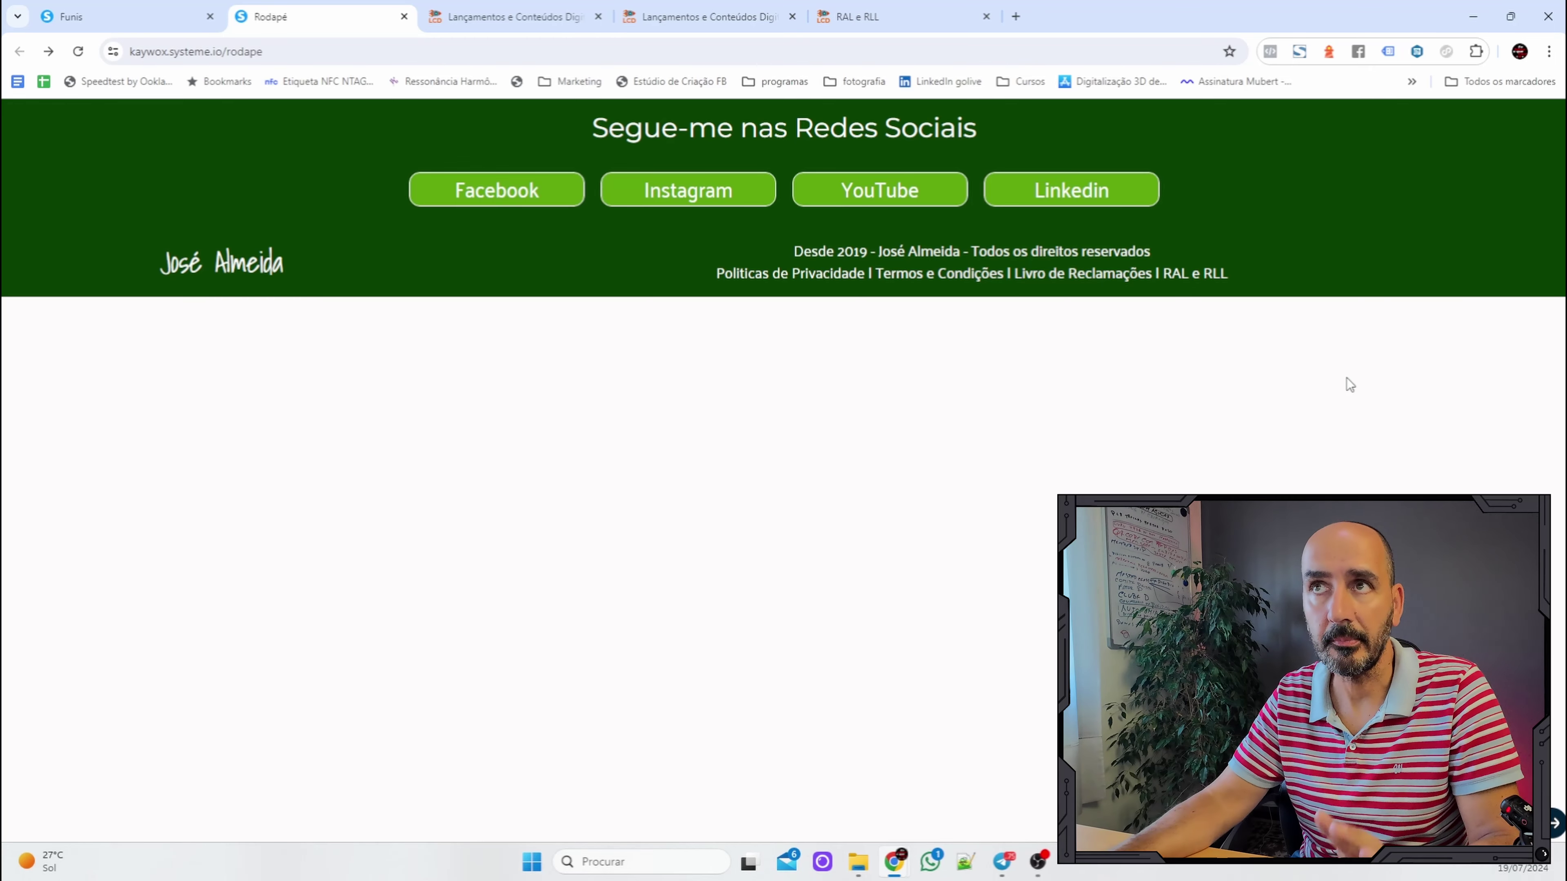
# Return to the funnel dashboard and reopen the Rodapé footer page in the editor.
pyautogui.click(142, 22)
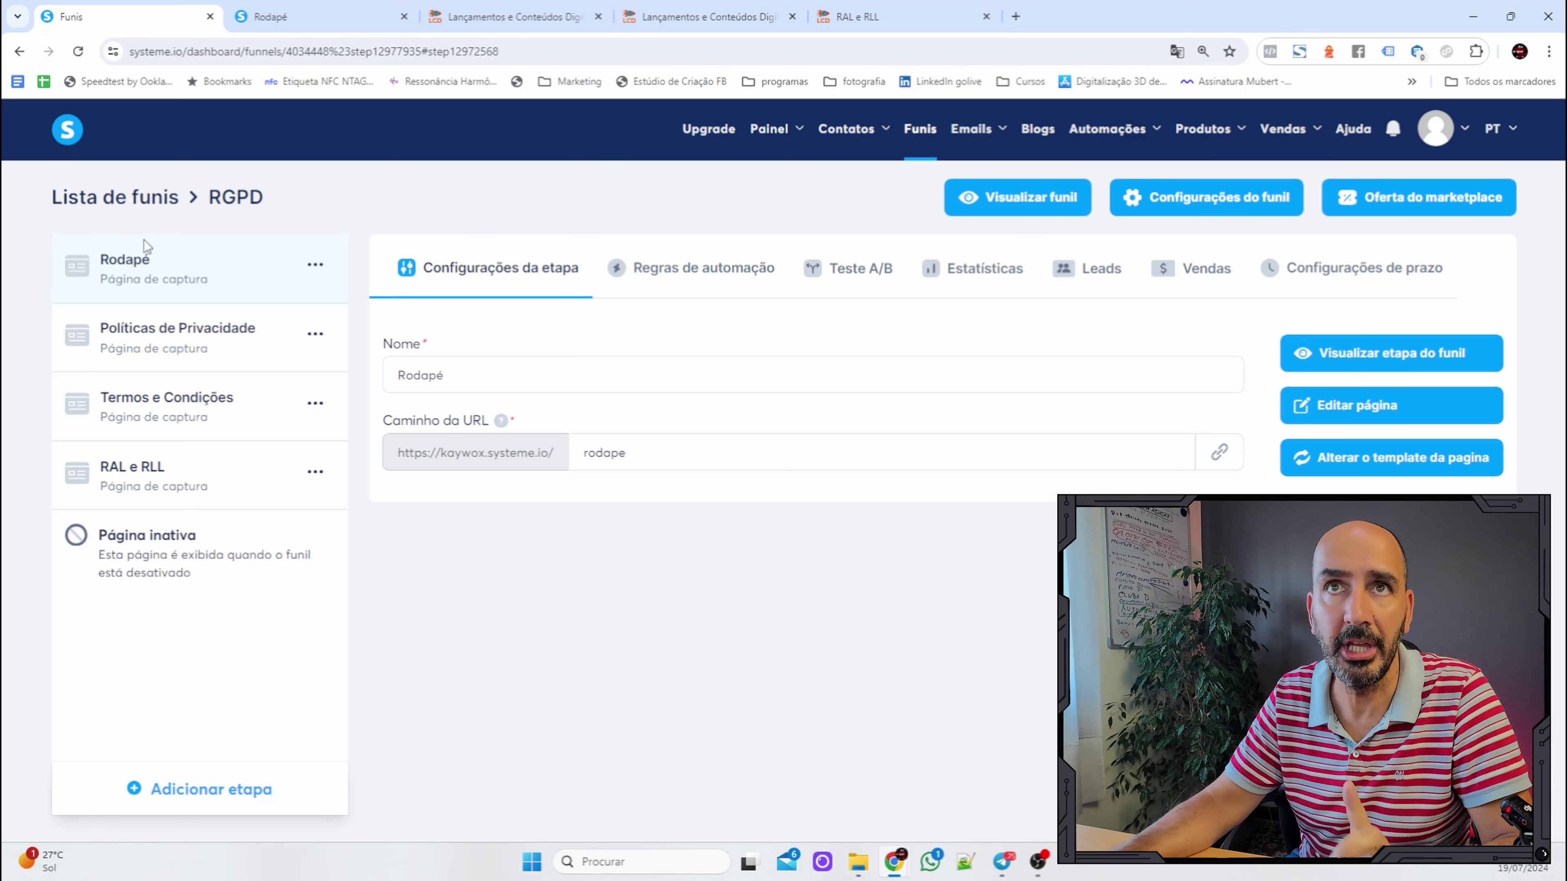
pyautogui.click(1369, 414)
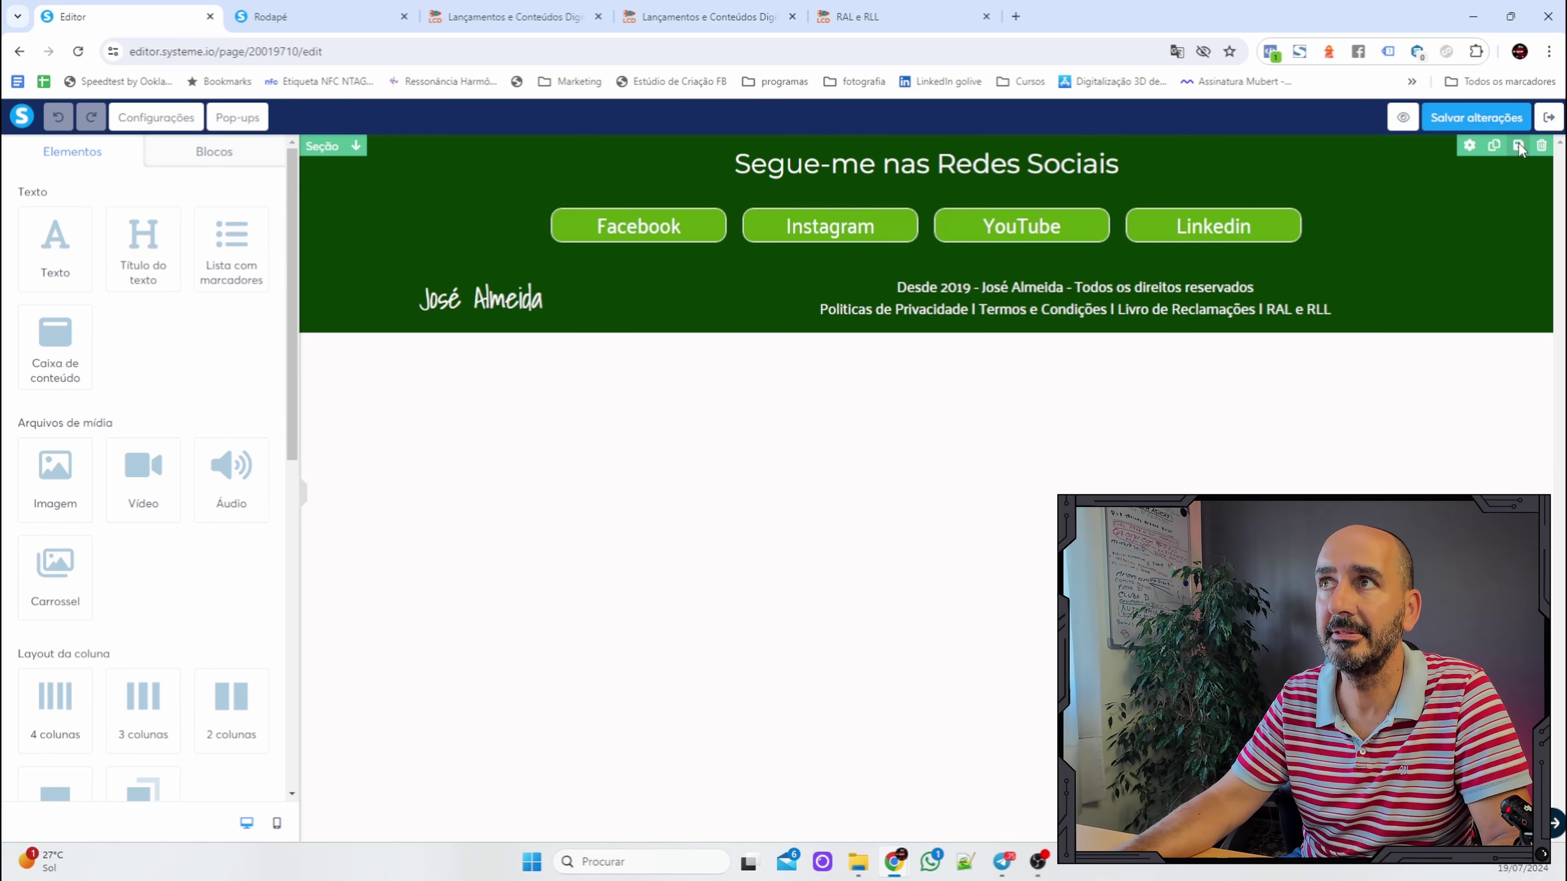
# Save the social-media buttons row as a reusable block named 'redes'.
pyautogui.click(1518, 146)
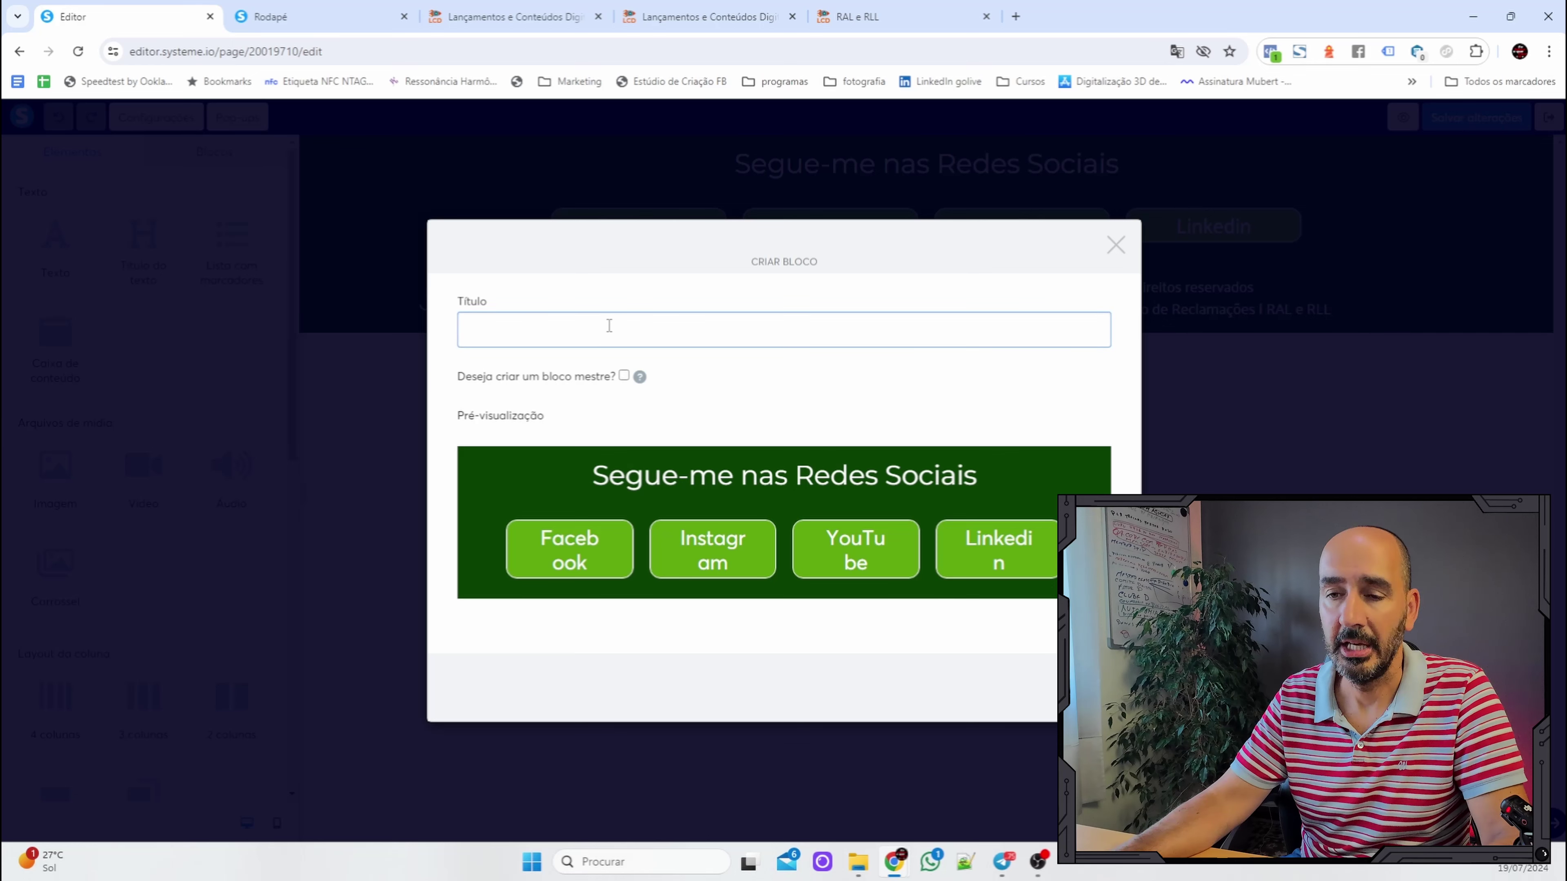
pyautogui.write('redes')
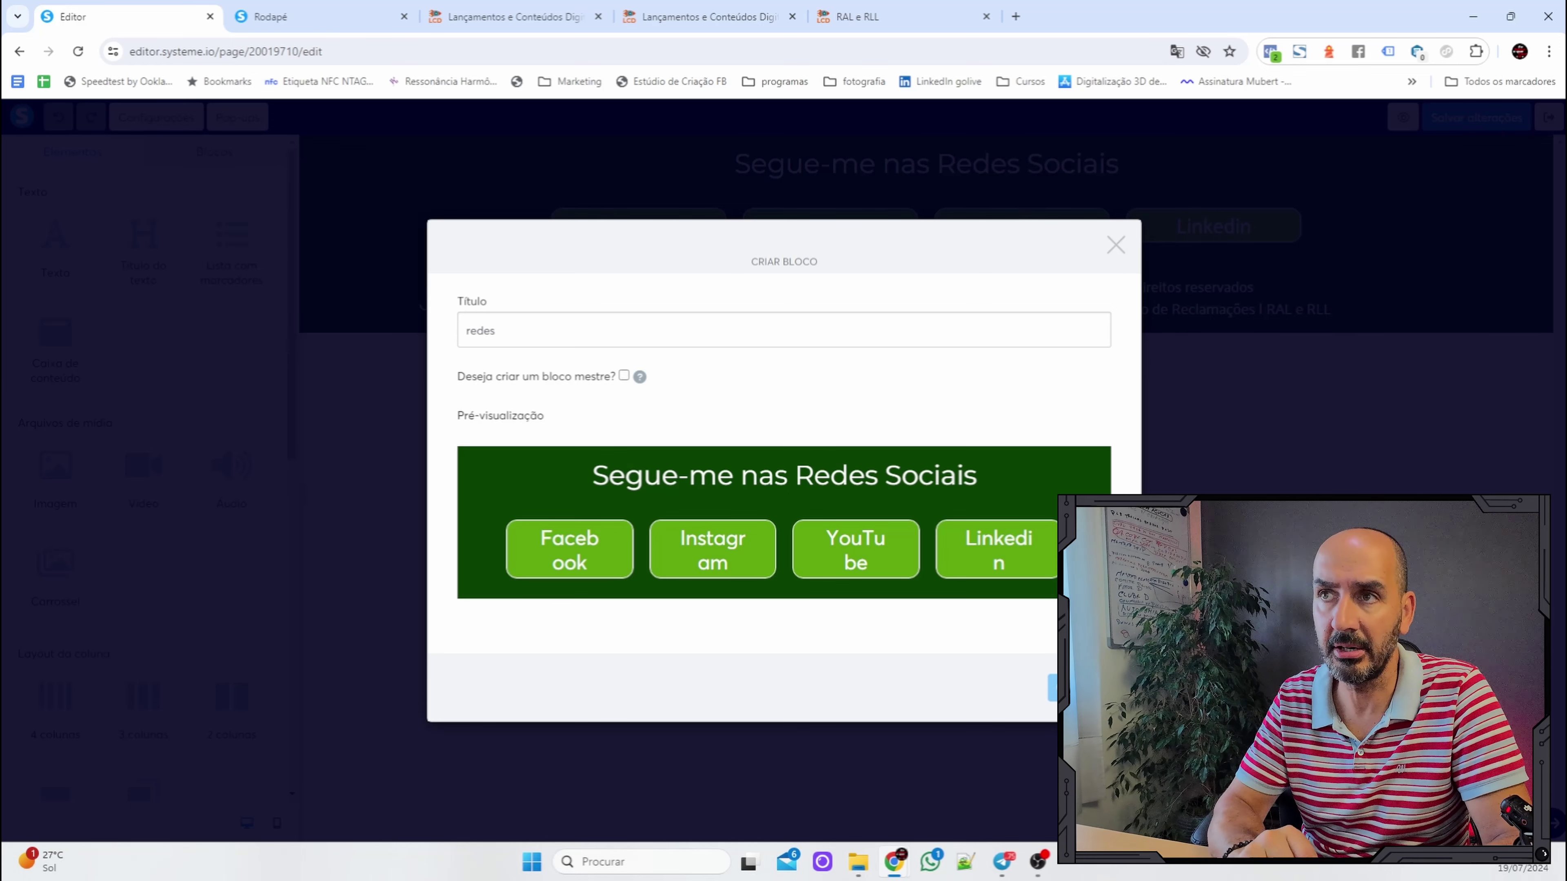
pyautogui.click(1116, 246)
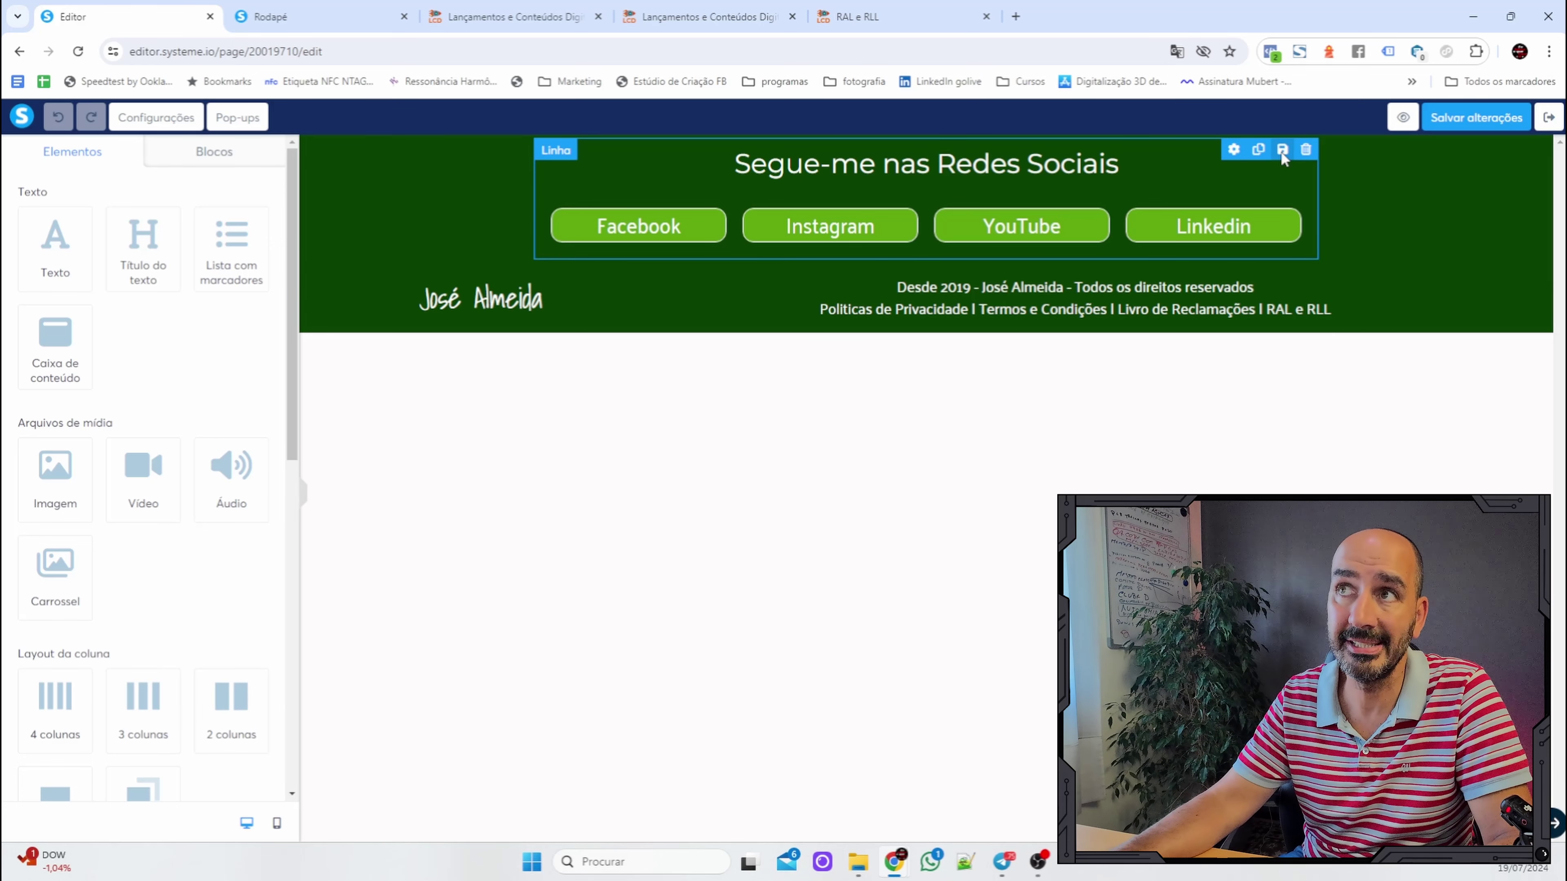
pyautogui.click(1282, 151)
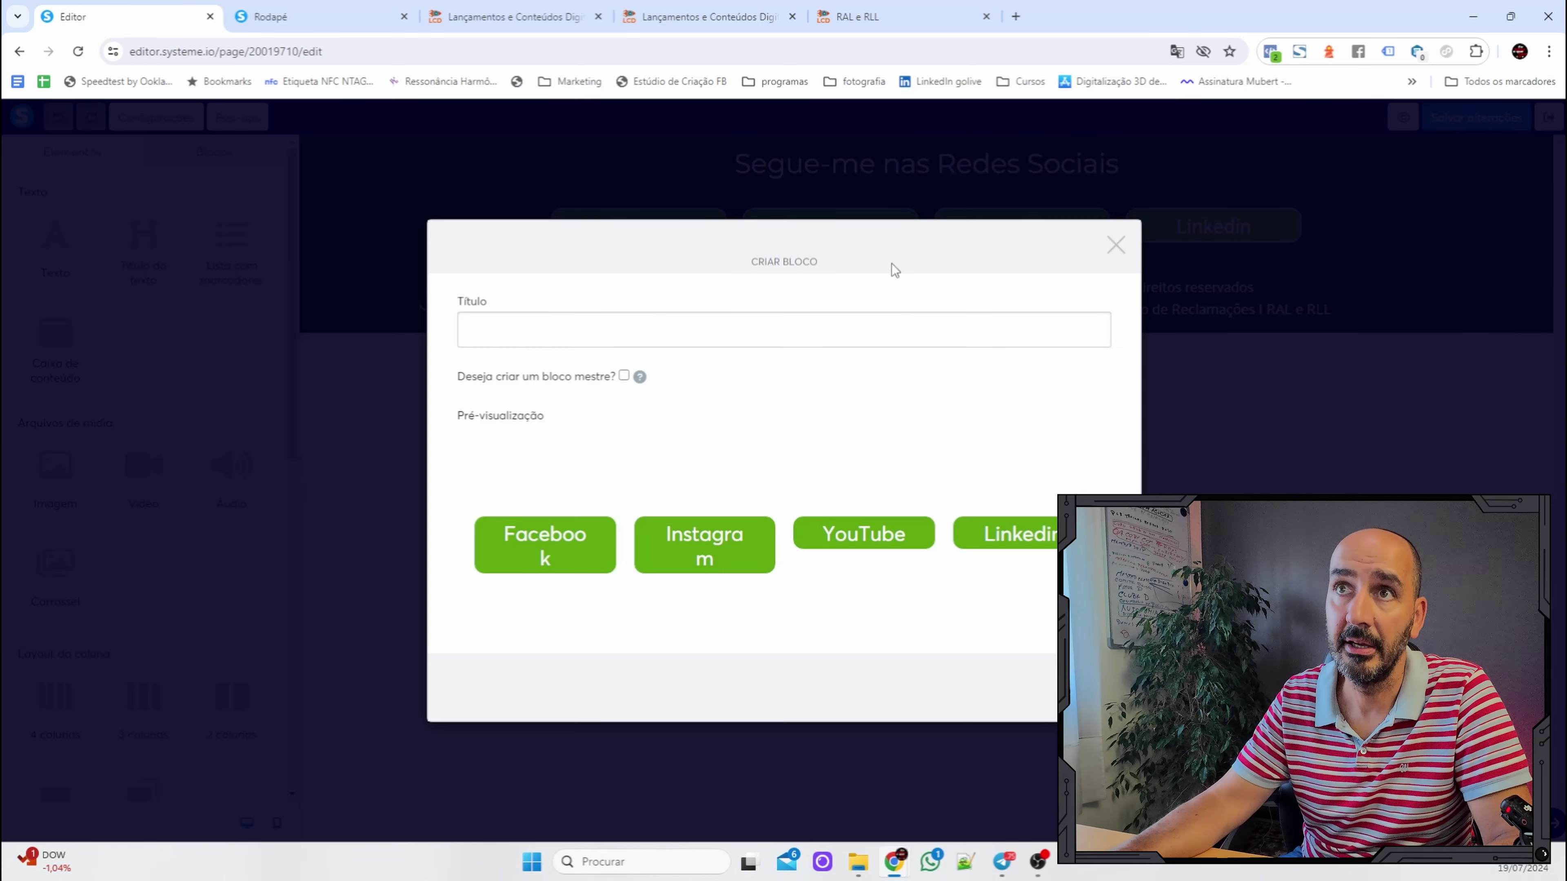
pyautogui.click(621, 328)
pyautogui.write('resdes soc')
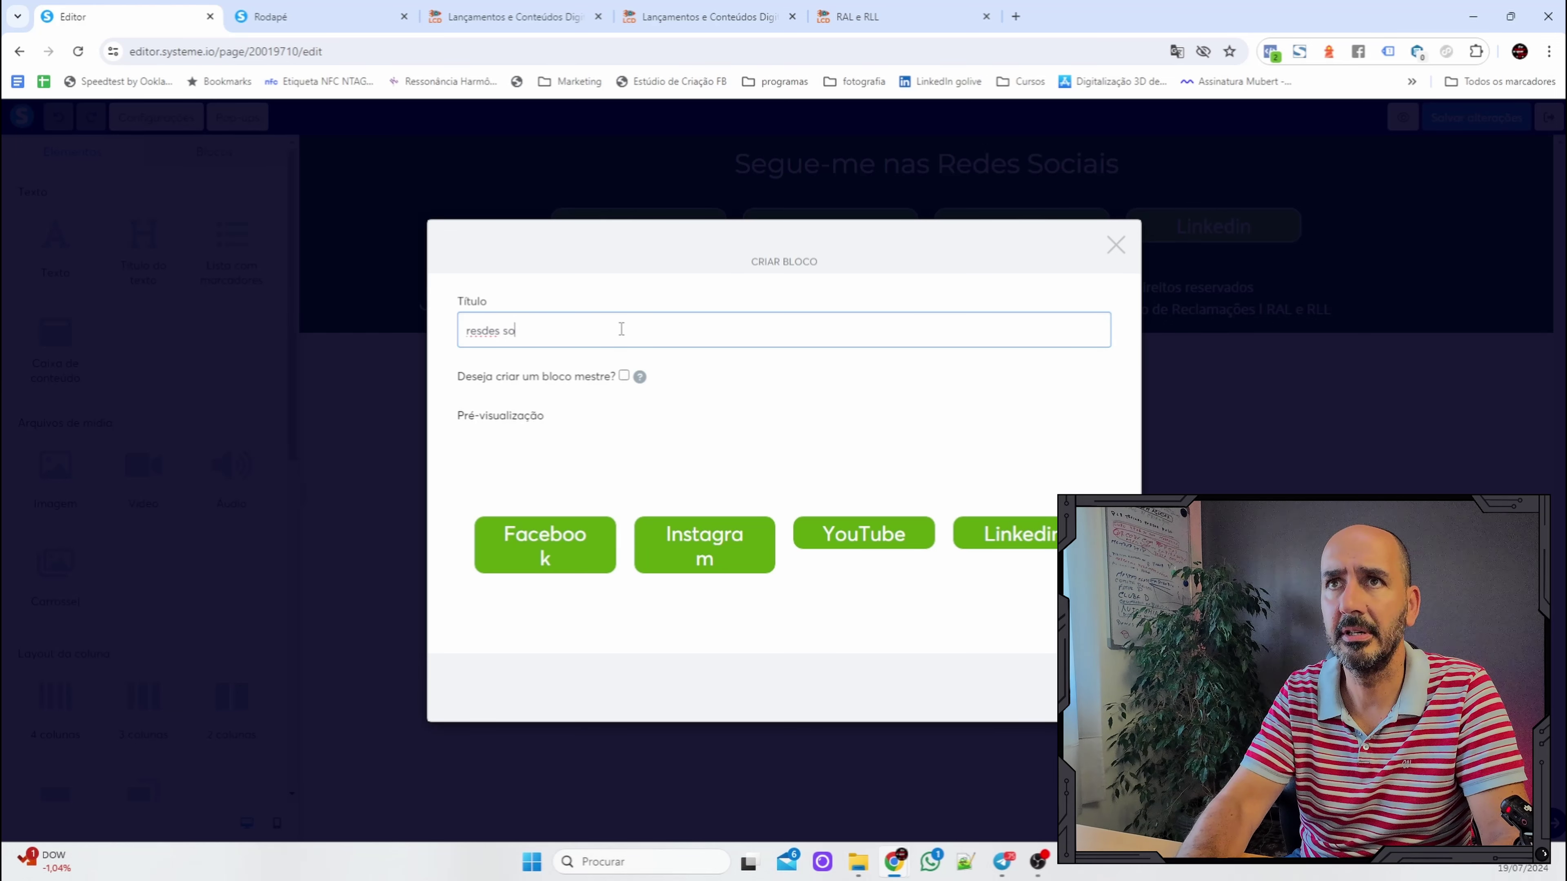
pyautogui.press('BackSpace')
pyautogui.press('BackSpace')
pyautogui.press('BackSpace')
pyautogui.press('BackSpace')
pyautogui.press('BackSpace')
pyautogui.press('BackSpace')
pyautogui.press('BackSpace')
pyautogui.press('BackSpace')
pyautogui.write('ed')
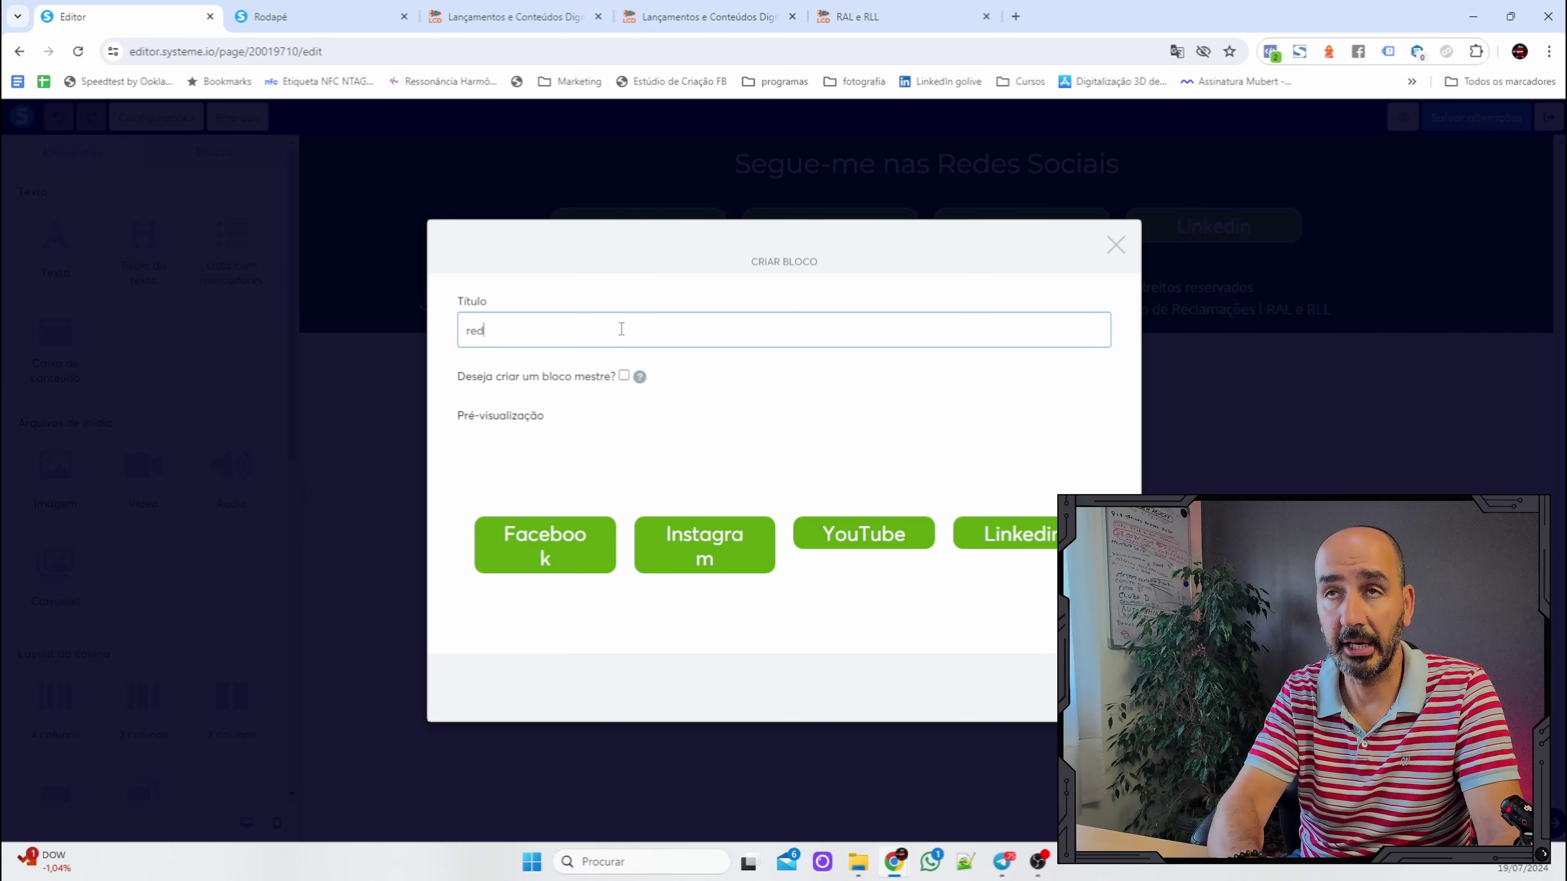
pyautogui.write('es')
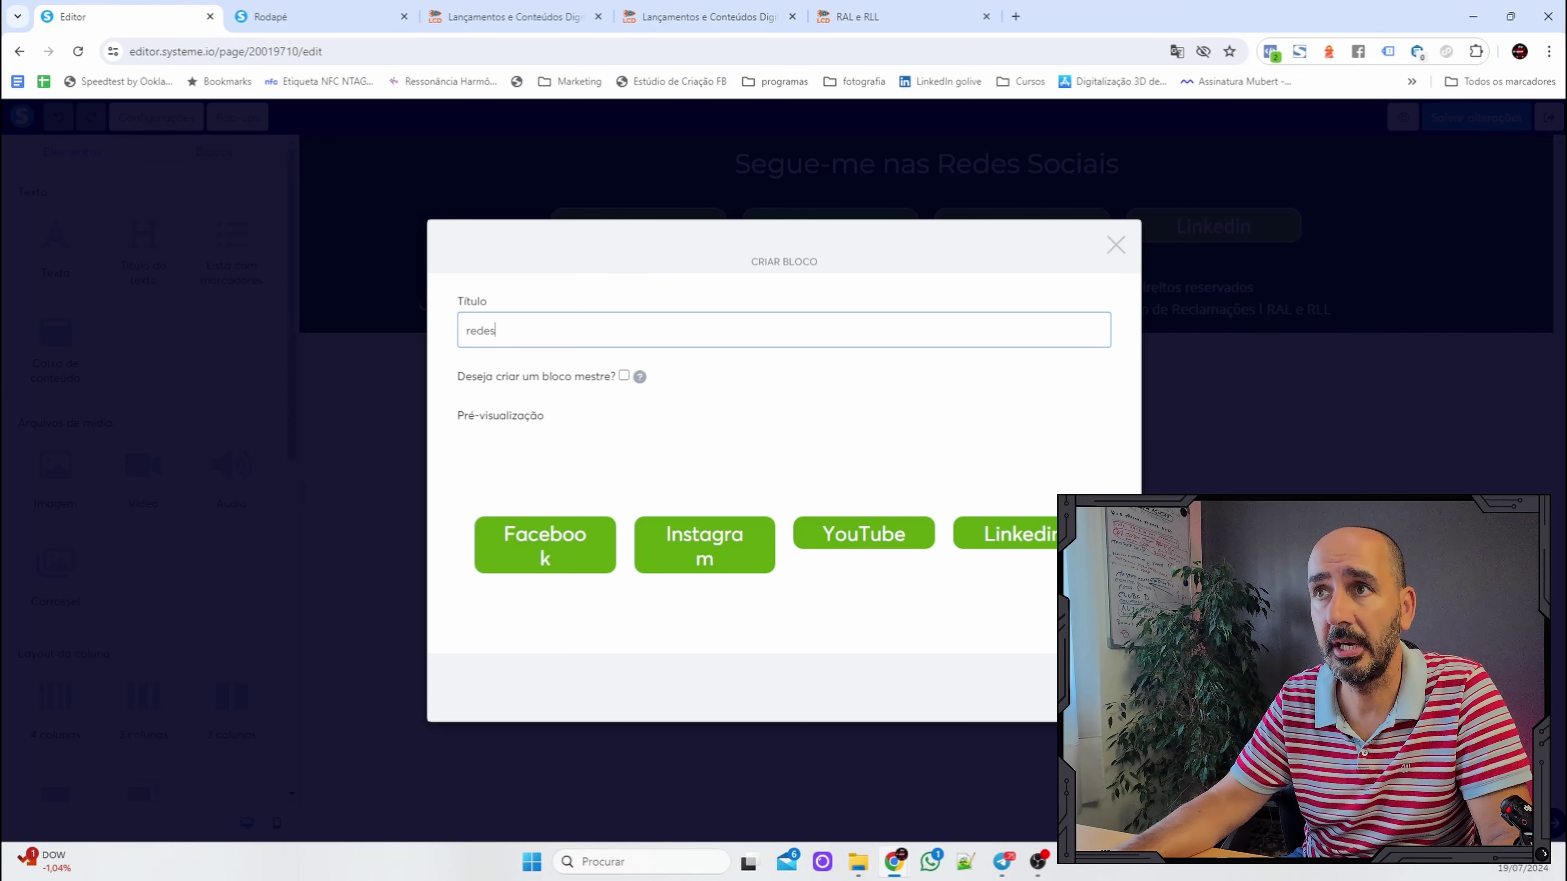
pyautogui.press('Return')
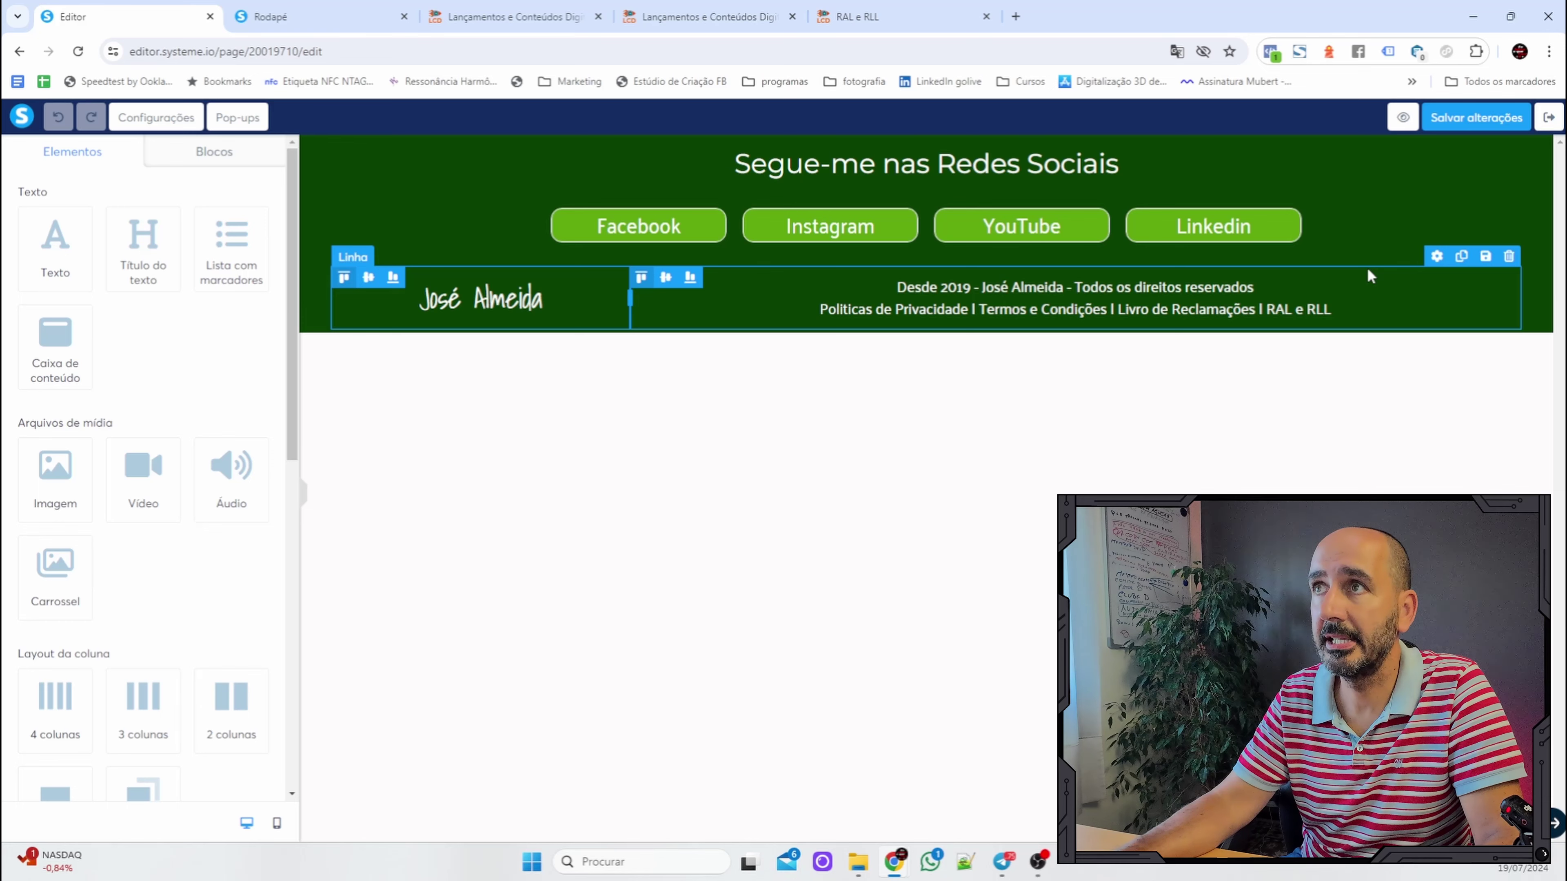
# Save the copyright row as a reusable block titled 'rgpd'.
pyautogui.click(1484, 257)
pyautogui.click(611, 338)
pyautogui.write('r')
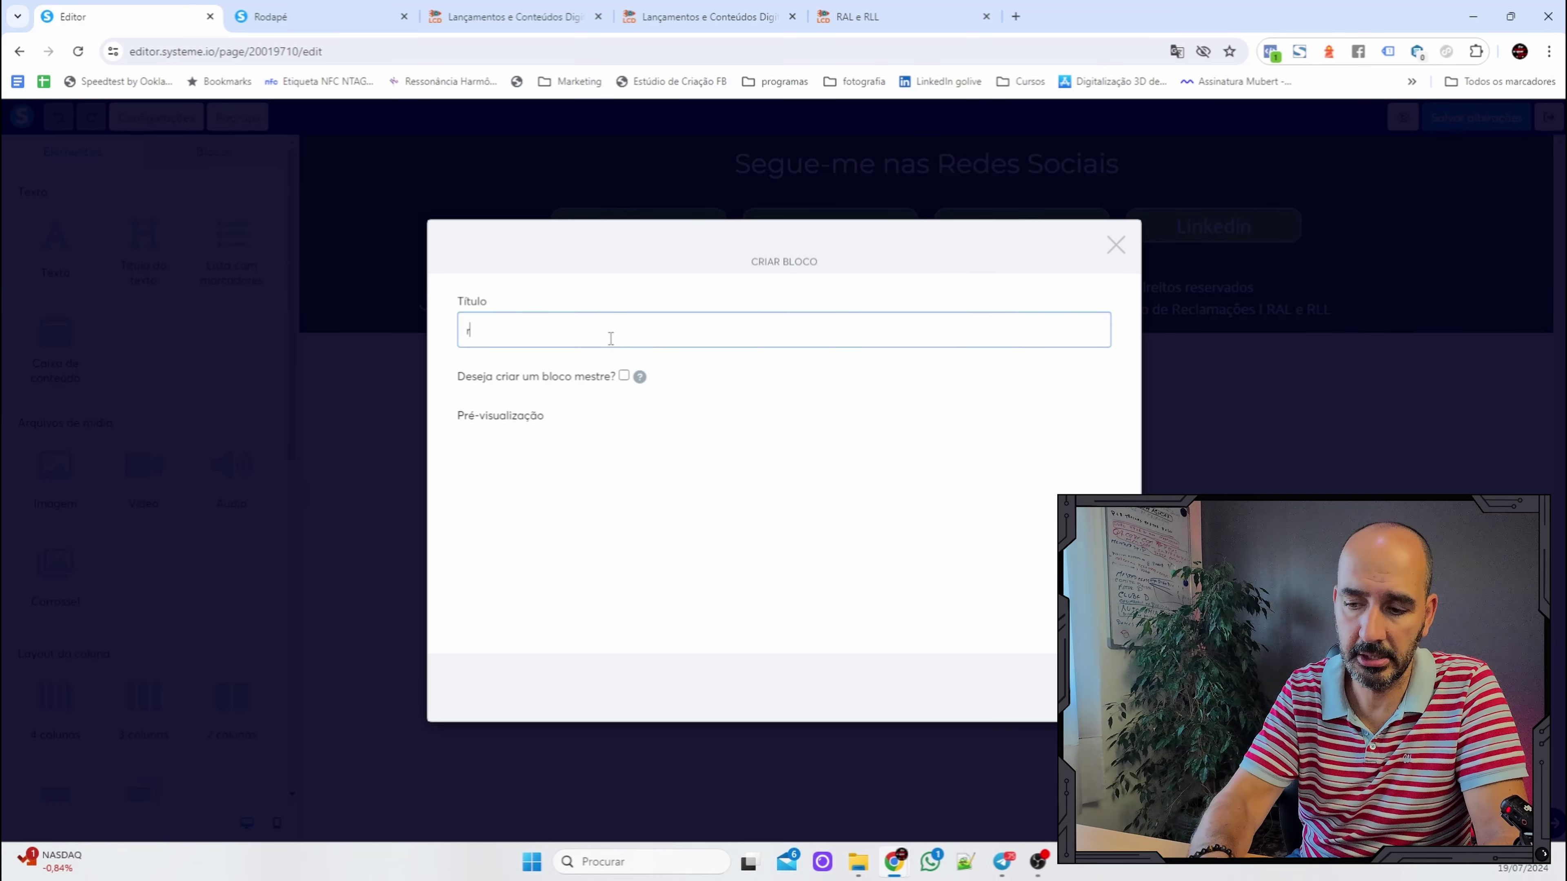
pyautogui.write('gpd')
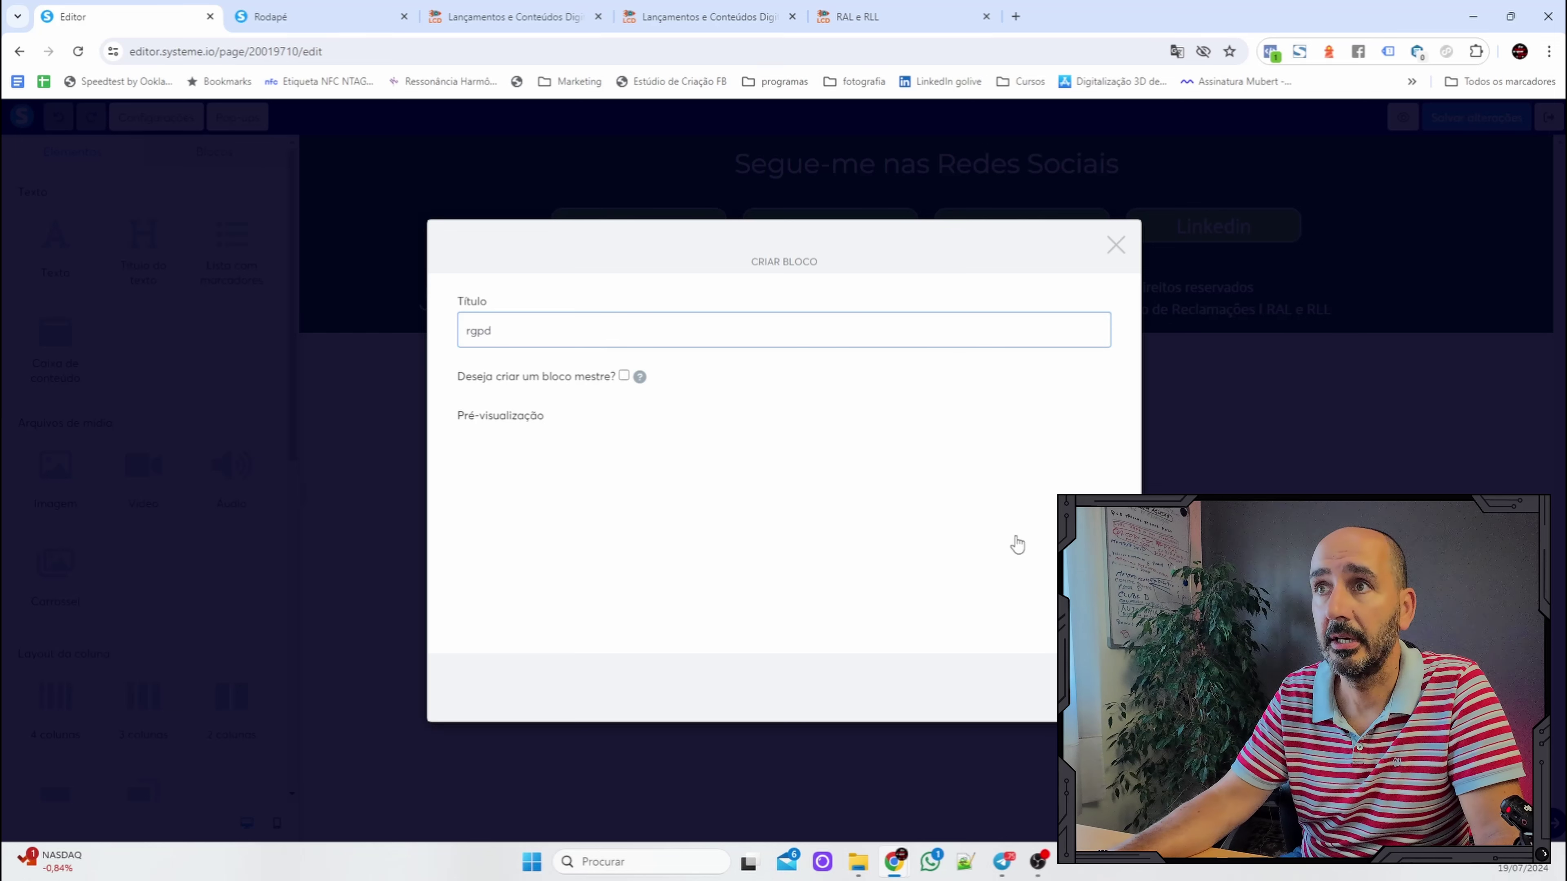
pyautogui.click(1055, 688)
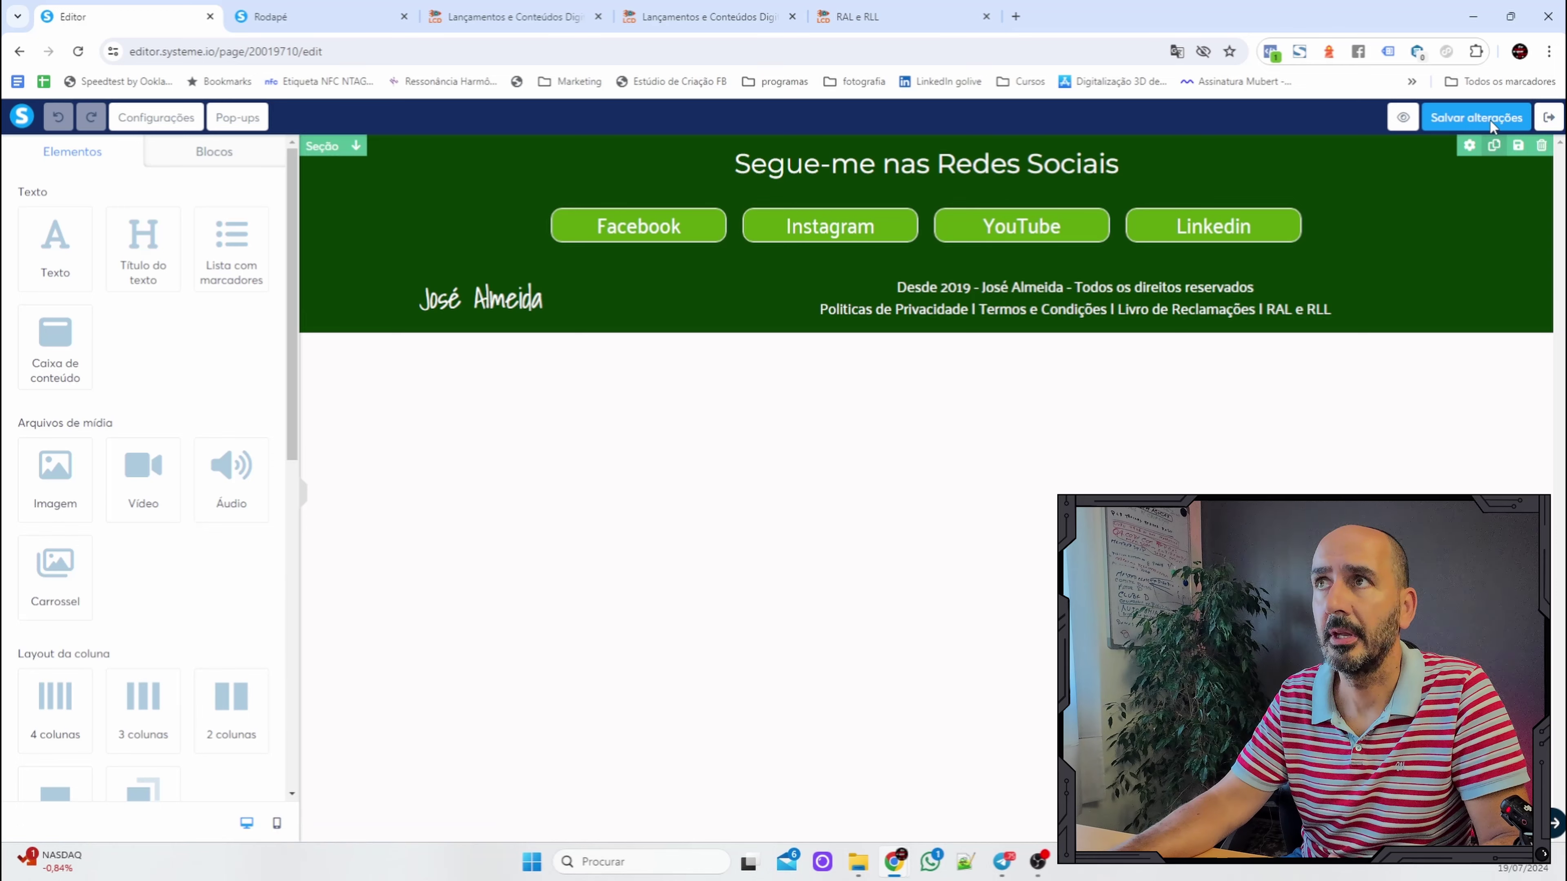
# Open the RAL e RLL page in the editor and add a new section at its bottom.
pyautogui.click(1550, 117)
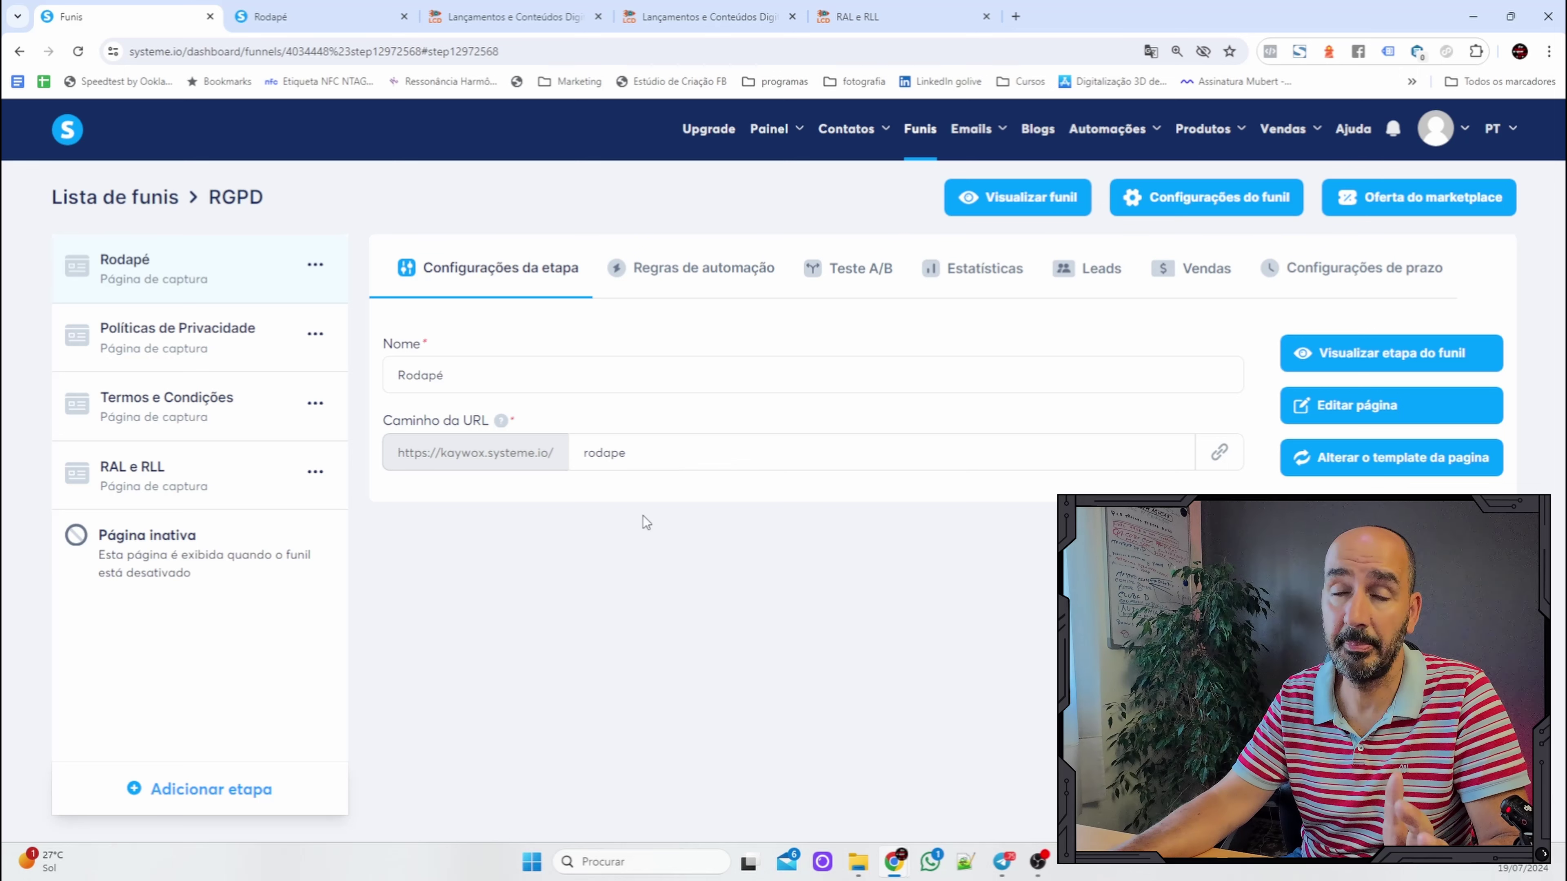
pyautogui.click(163, 479)
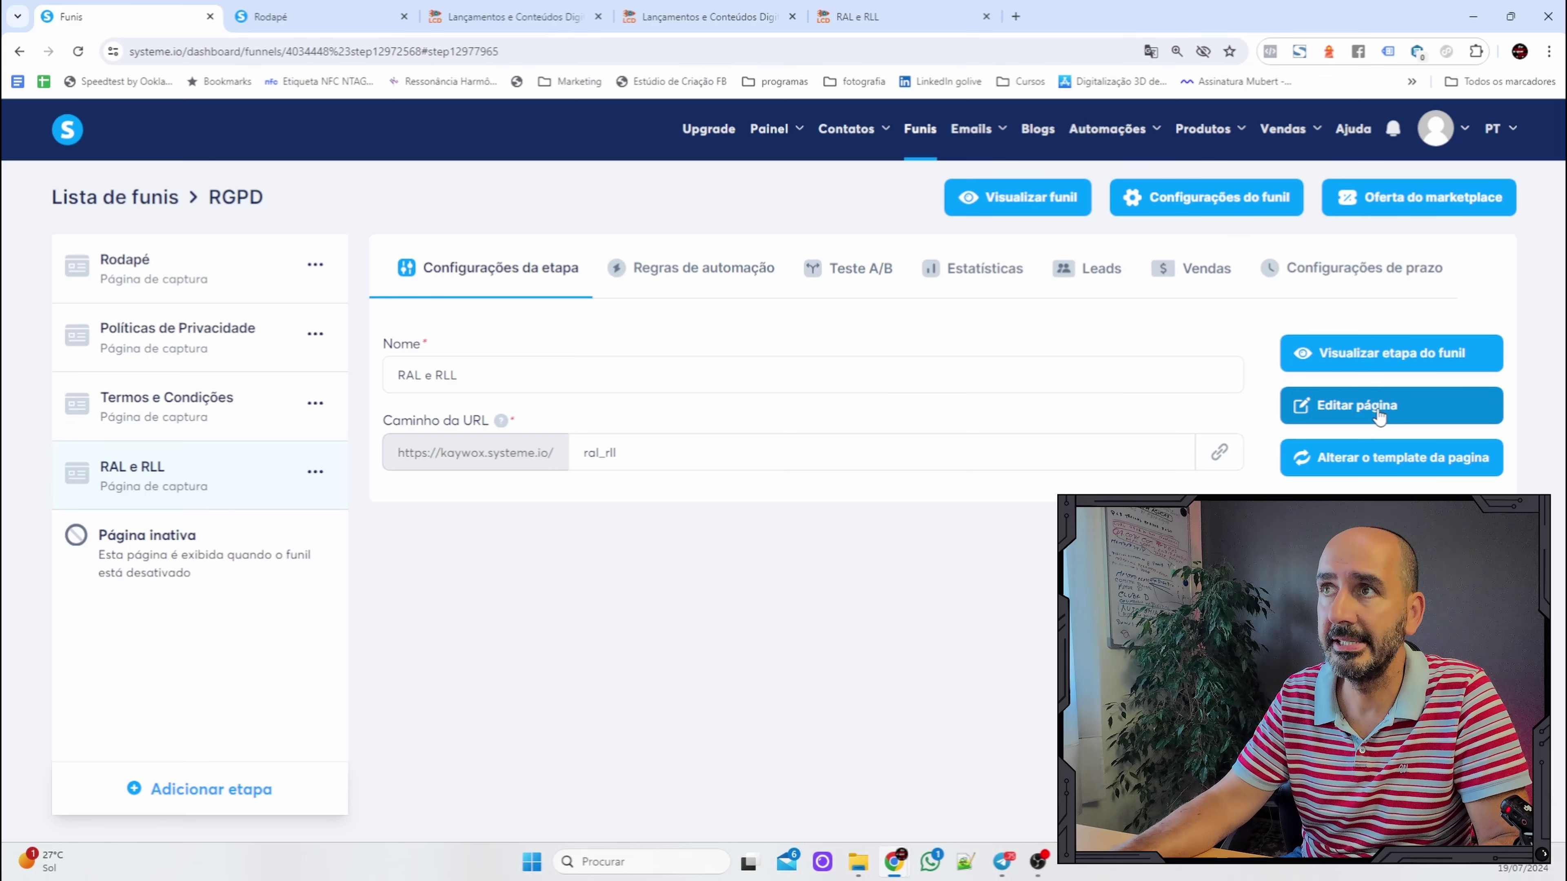
pyautogui.click(1378, 417)
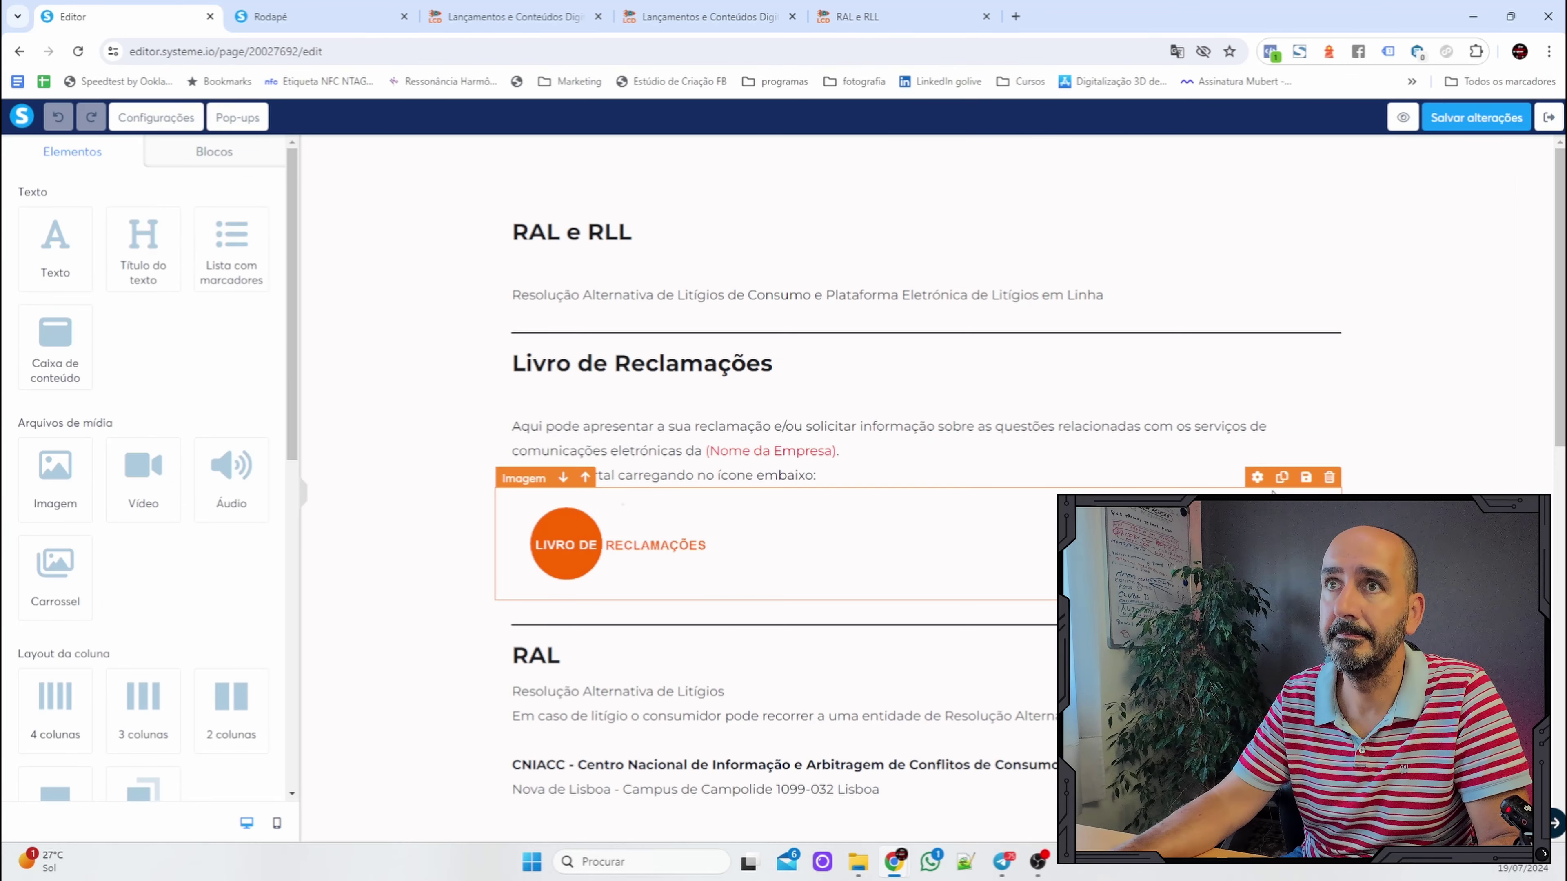
pyautogui.scroll(-6, 920, 494)
pyautogui.scroll(-7, 783, 494)
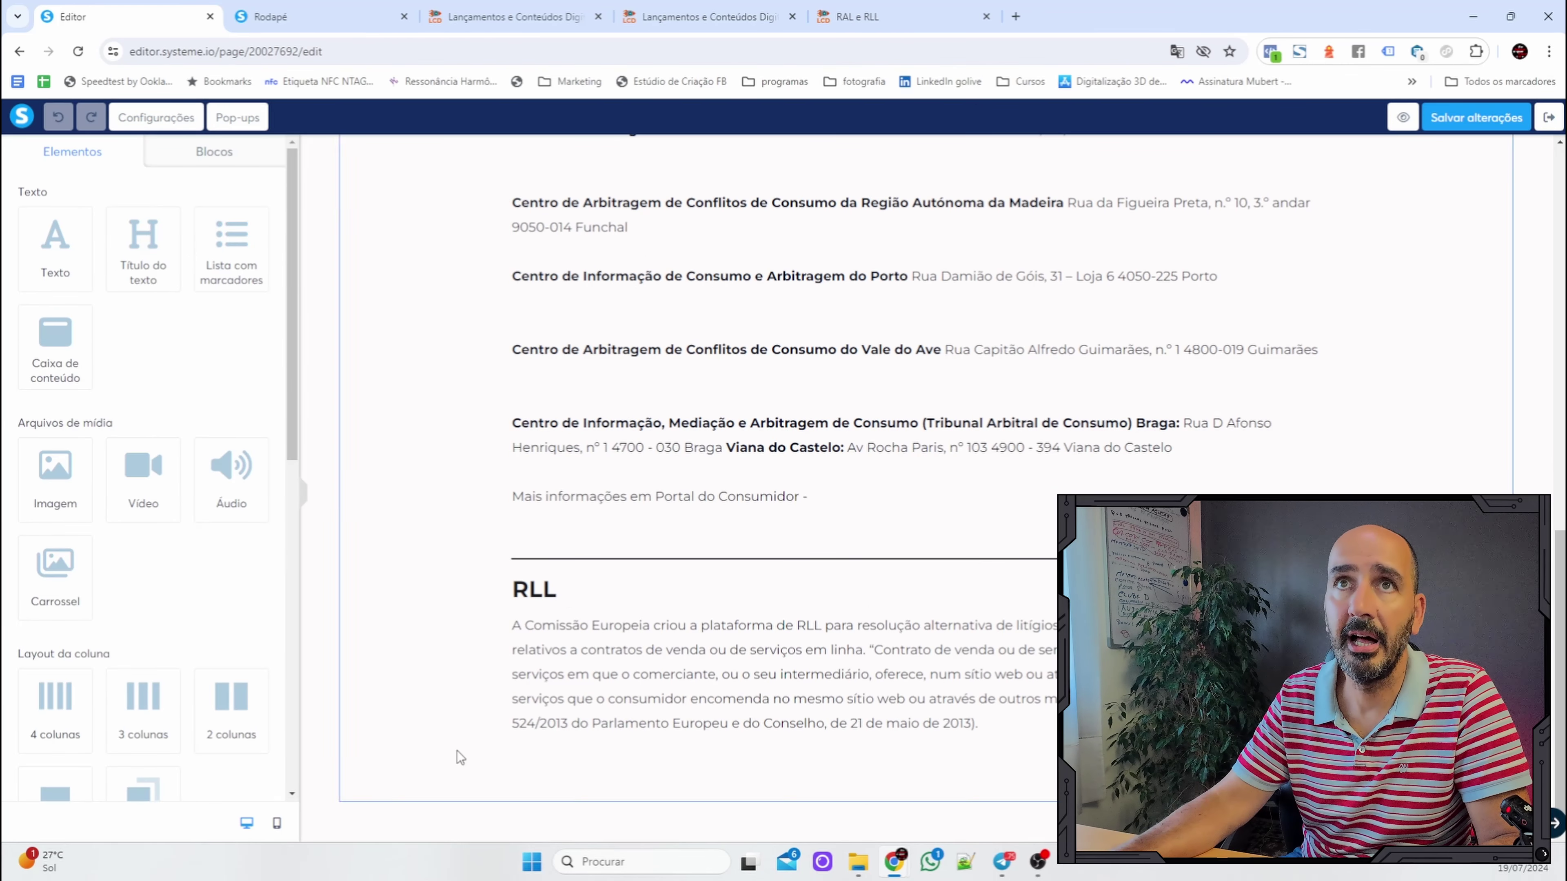
pyautogui.click(225, 157)
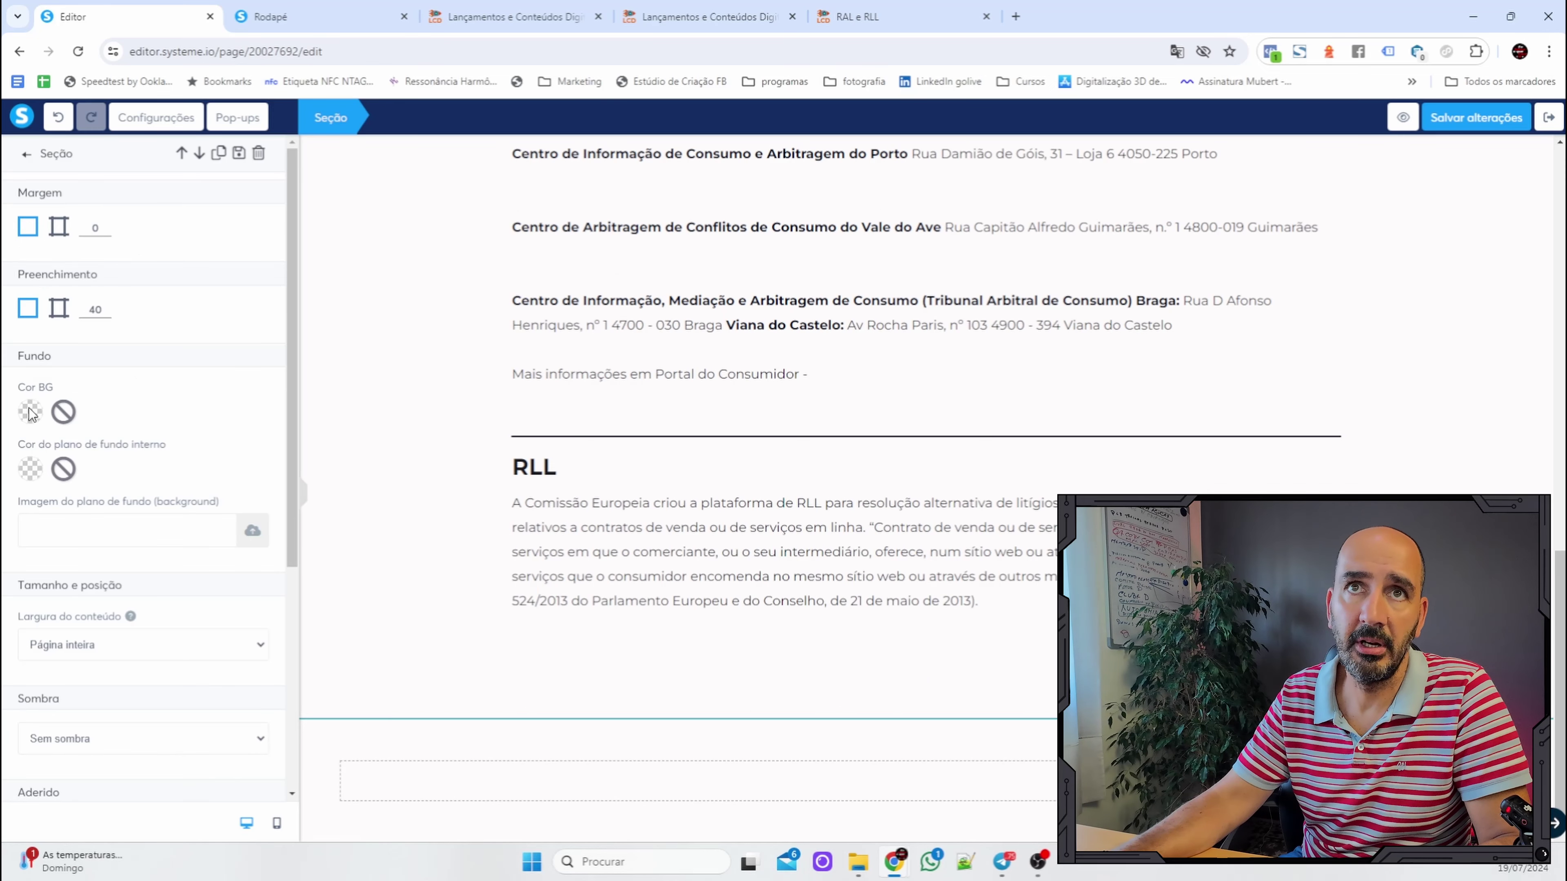
# Give the new bottom section a dark green 1C3301 background.
pyautogui.click(29, 411)
pyautogui.click(200, 486)
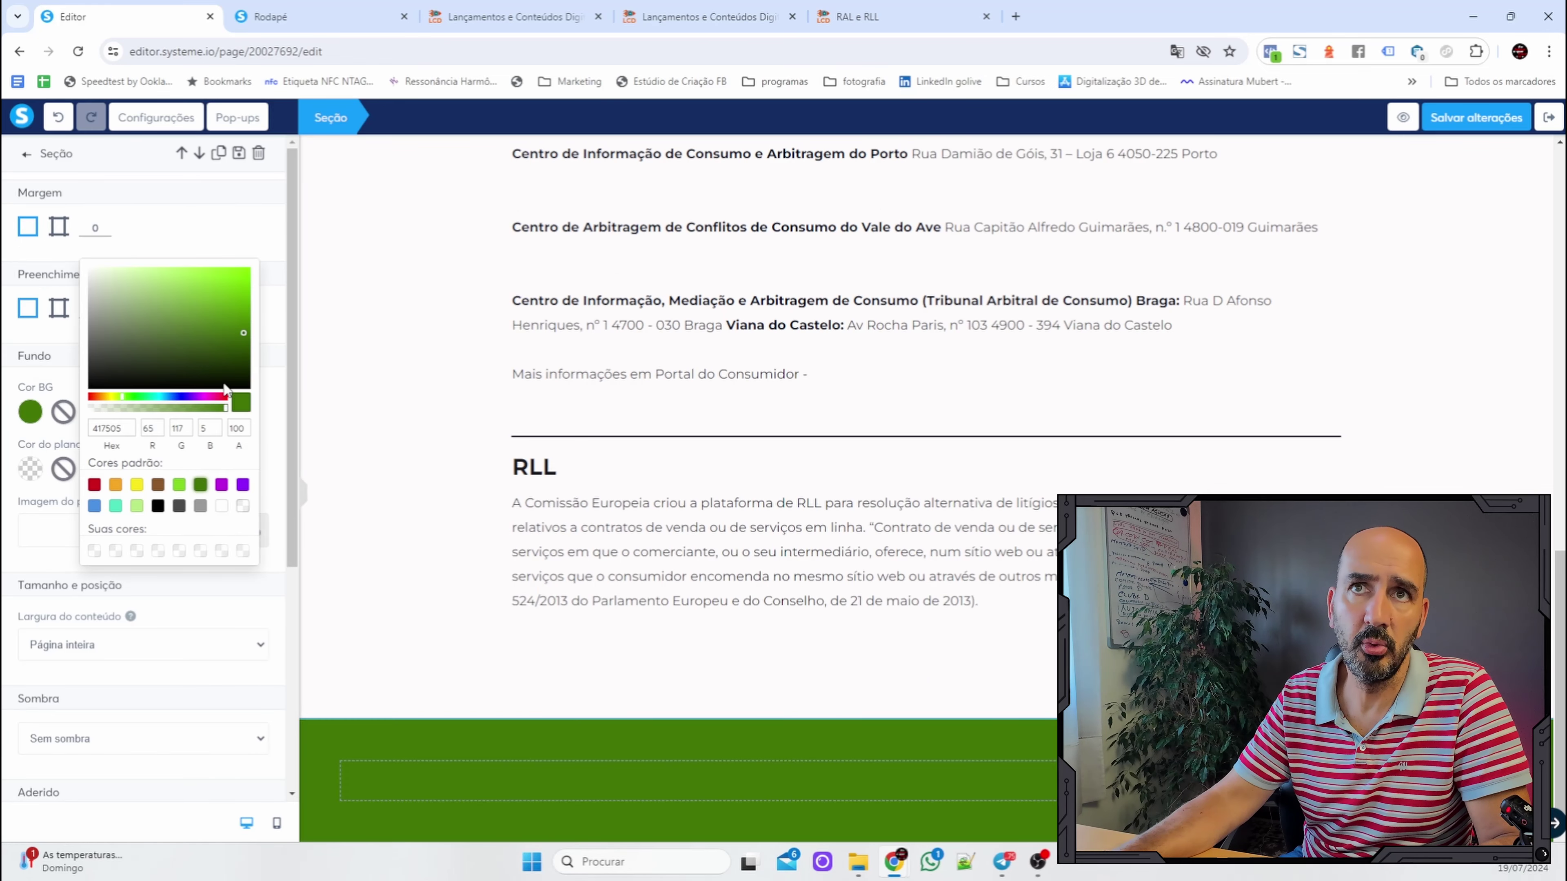
pyautogui.moveTo(239, 372); pyautogui.dragTo(249, 363)
pyautogui.click(353, 408)
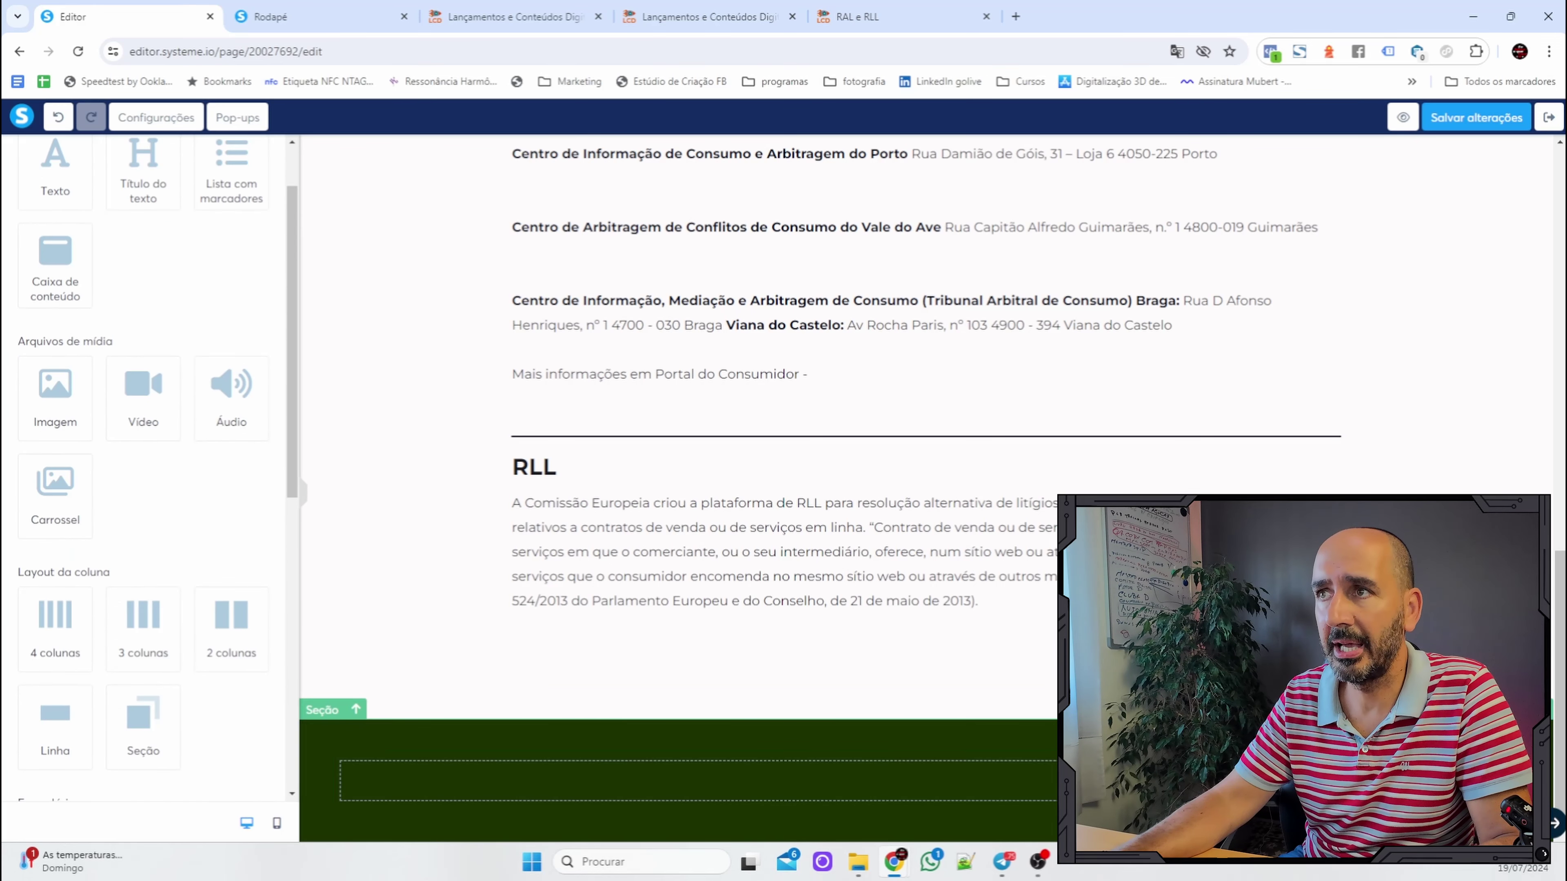
pyautogui.scroll(-2, 903, 664)
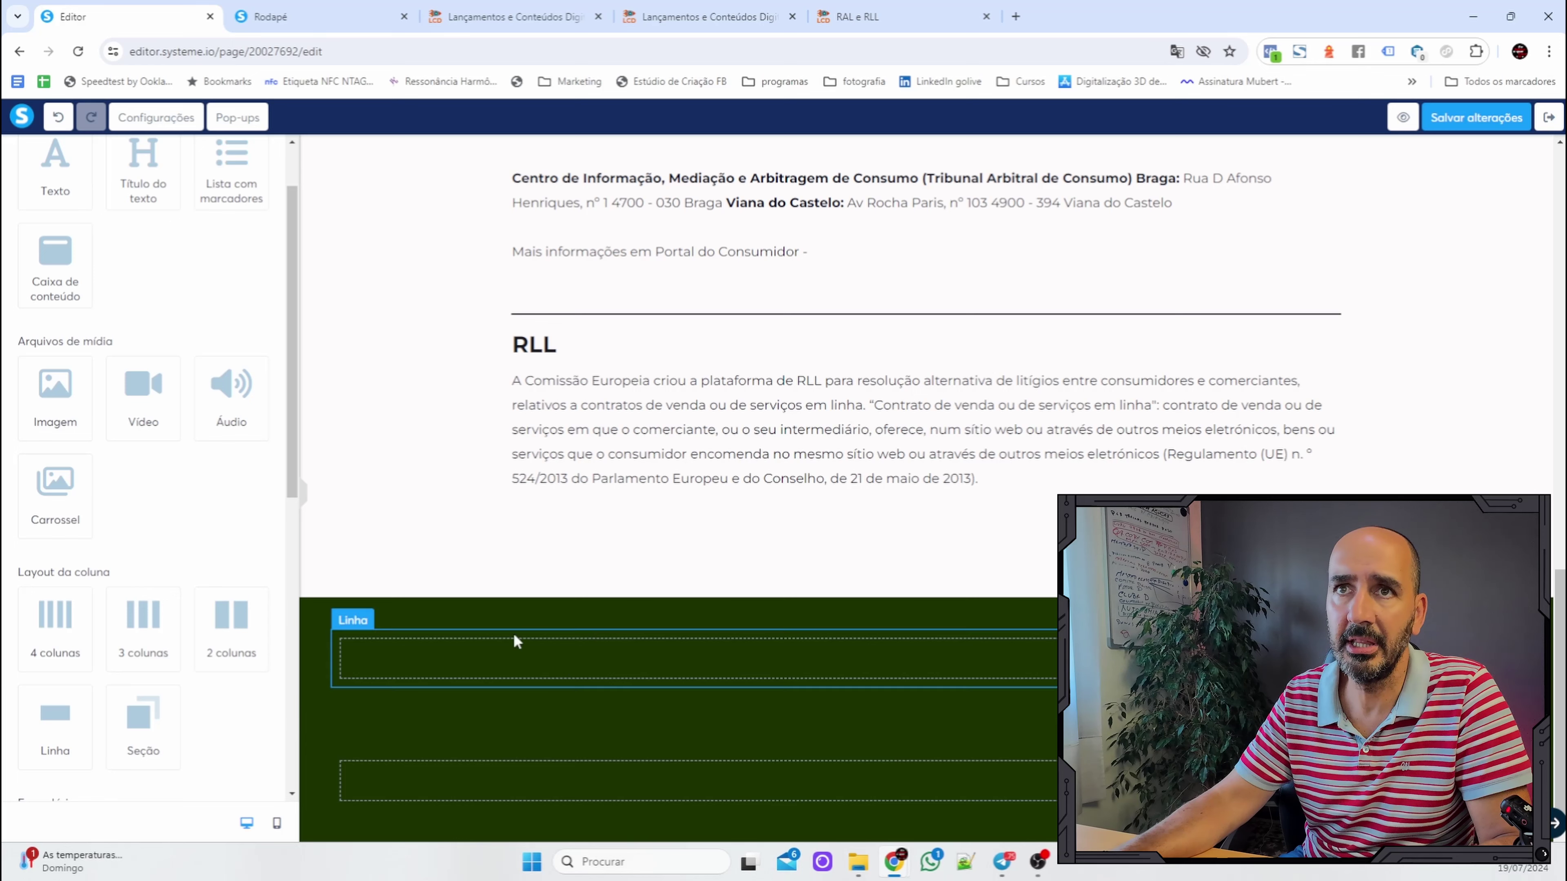
pyautogui.scroll(3, 222, 160)
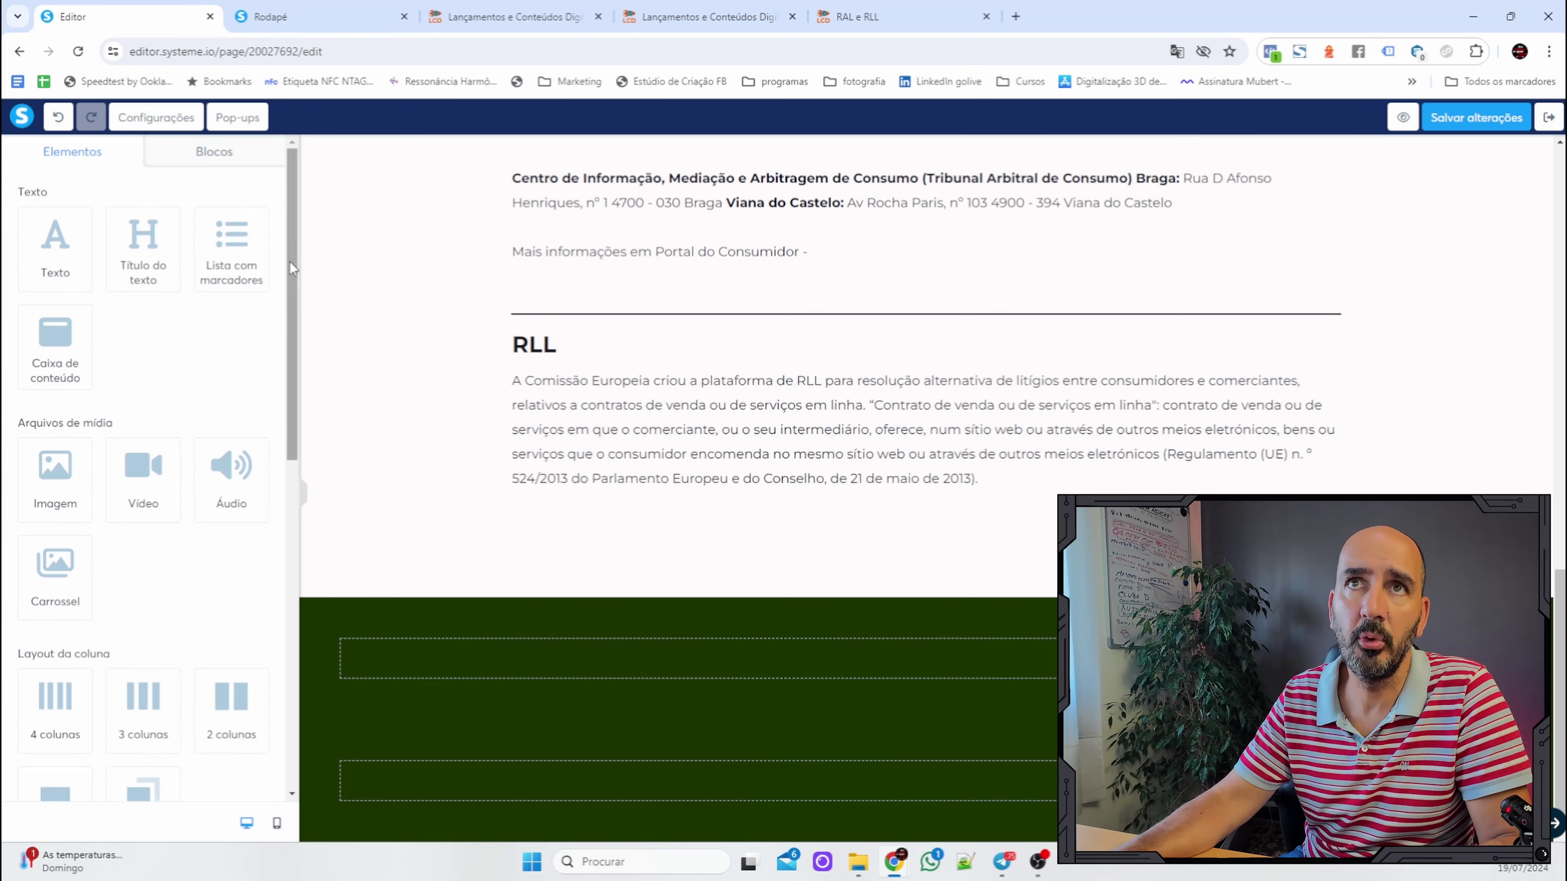
# From Meus blocos, place the 'redes' block in the green section with 'rgpd' below it.
pyautogui.click(217, 152)
pyautogui.click(69, 186)
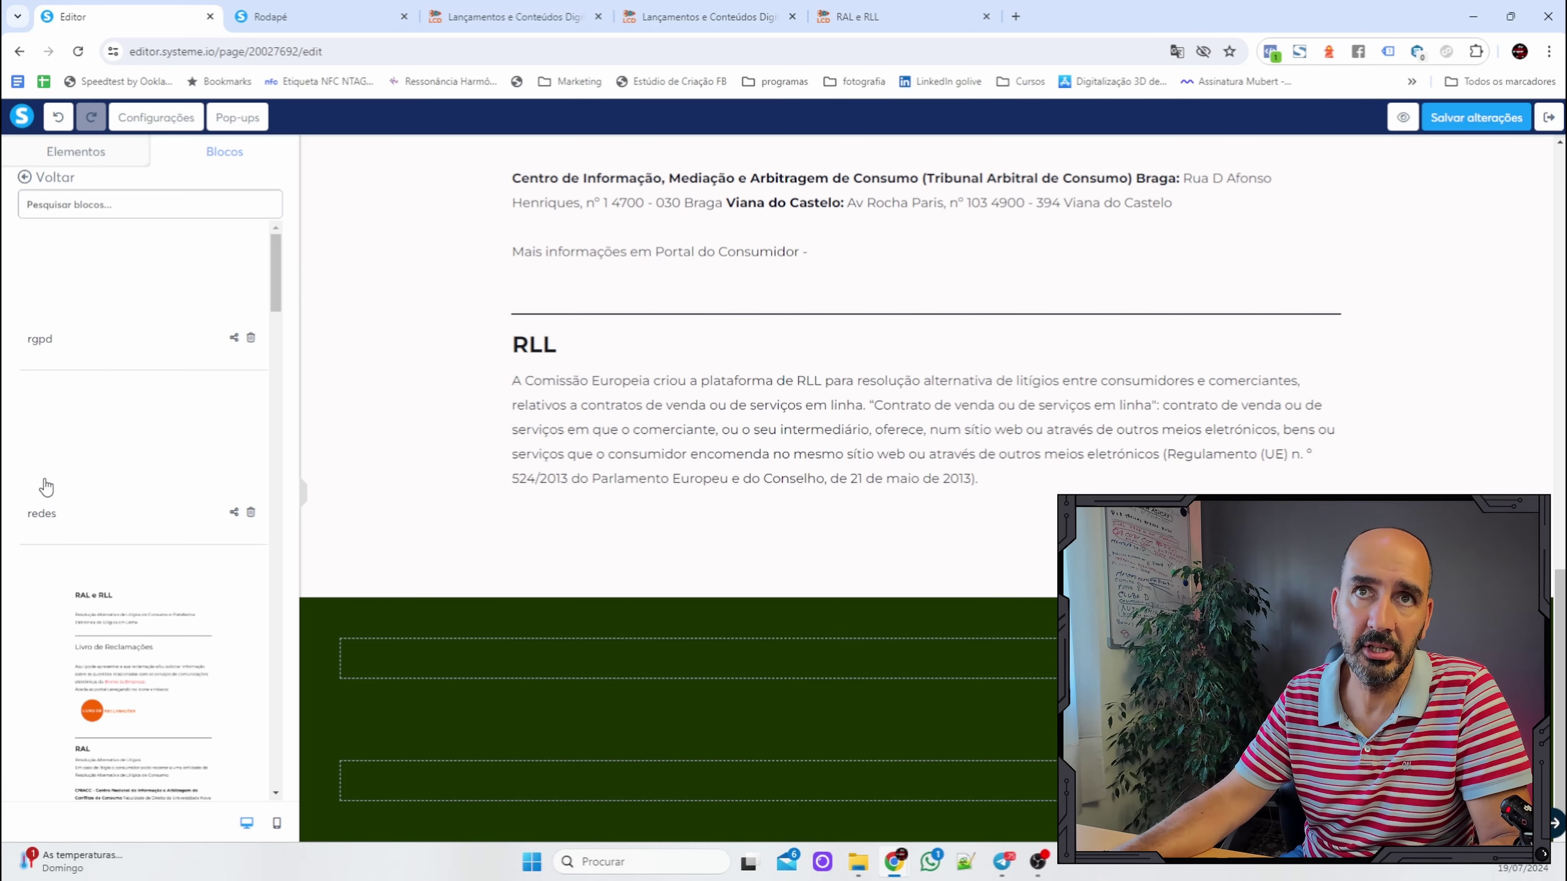
pyautogui.moveTo(46, 487); pyautogui.dragTo(841, 651)
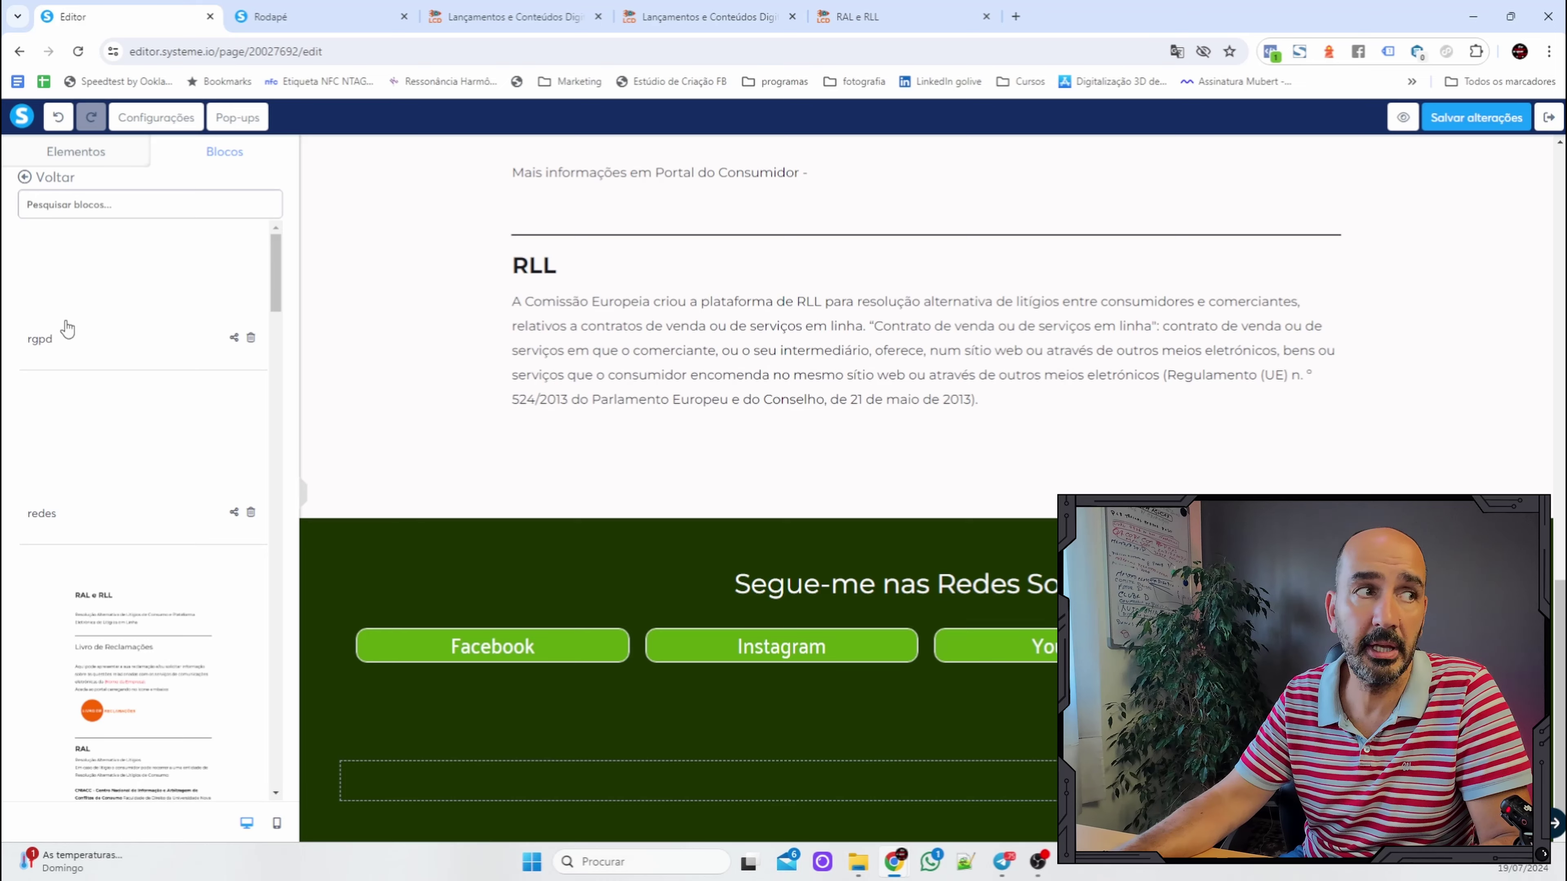
pyautogui.moveTo(68, 329); pyautogui.dragTo(998, 785)
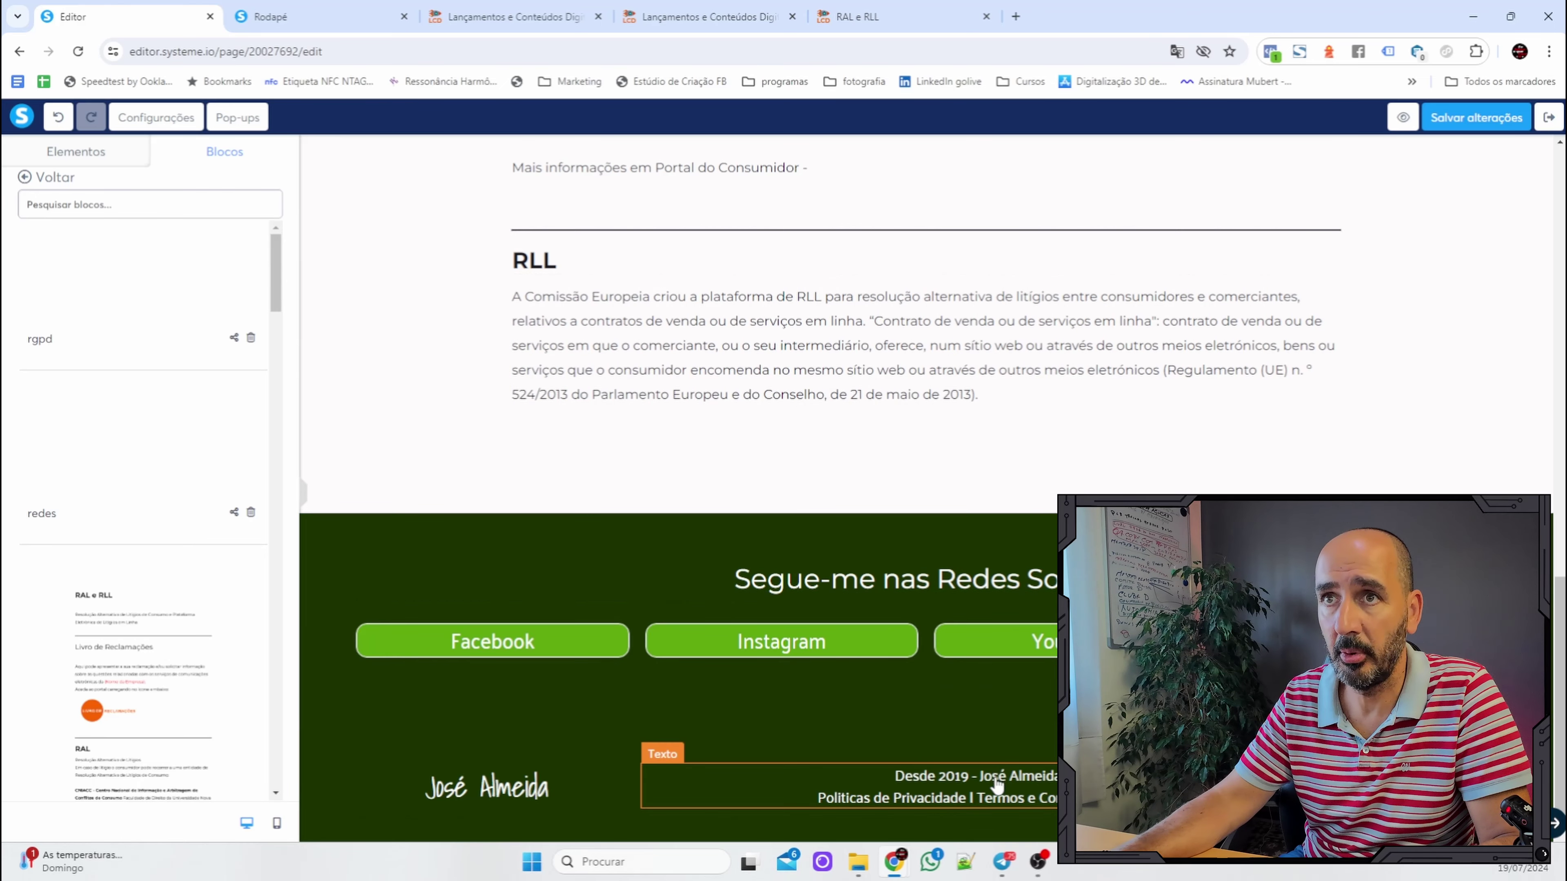
# Change the first green footer section's Preenchimento from 40 to 0.
pyautogui.click(801, 522)
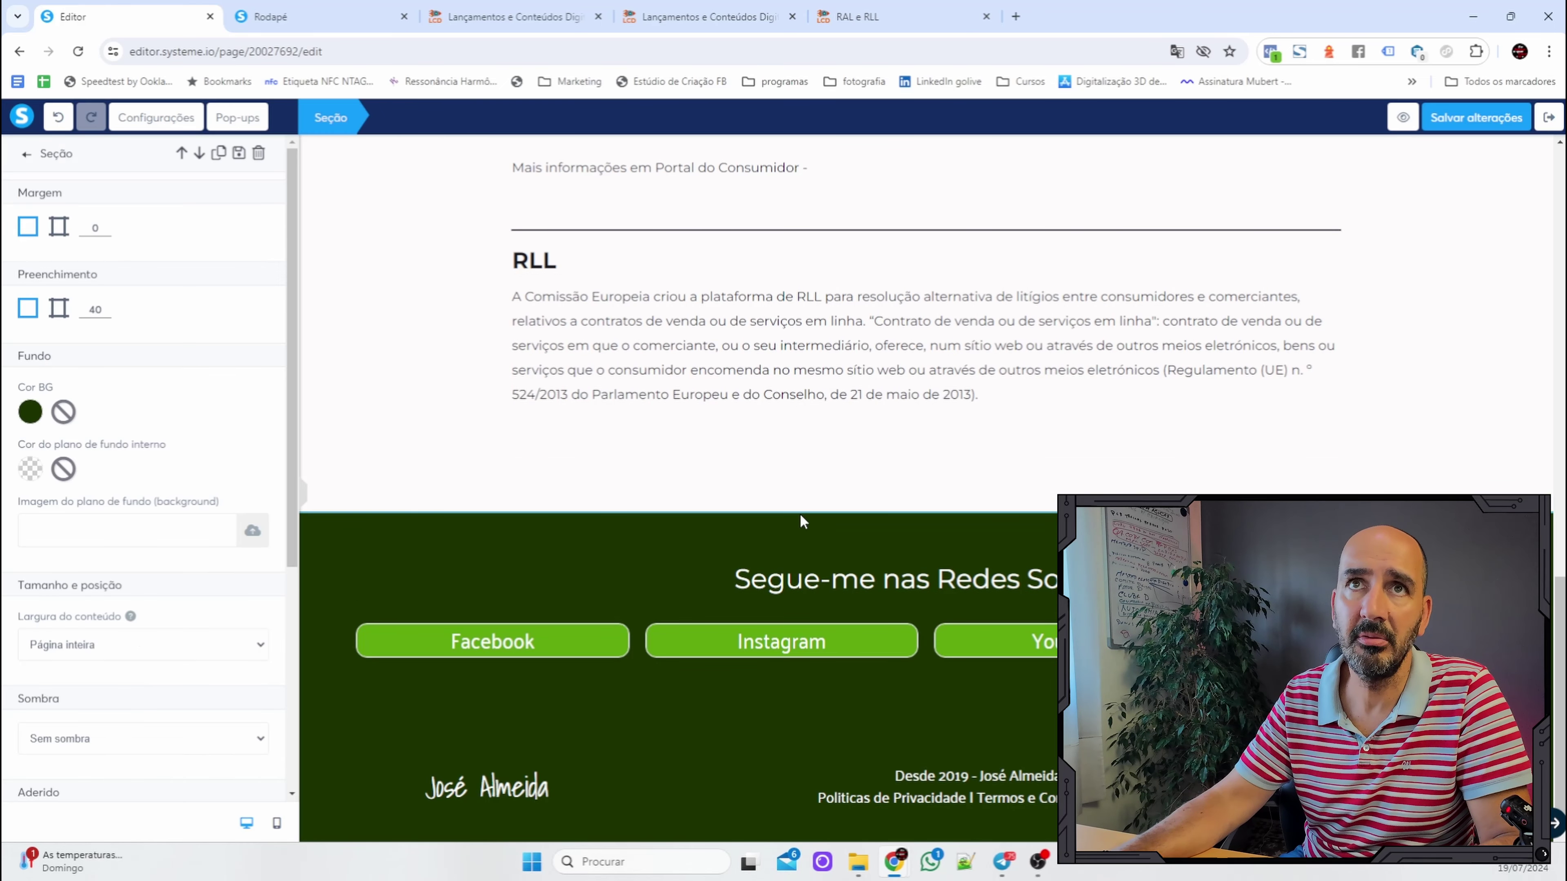
pyautogui.doubleClick(83, 312)
pyautogui.write('0')
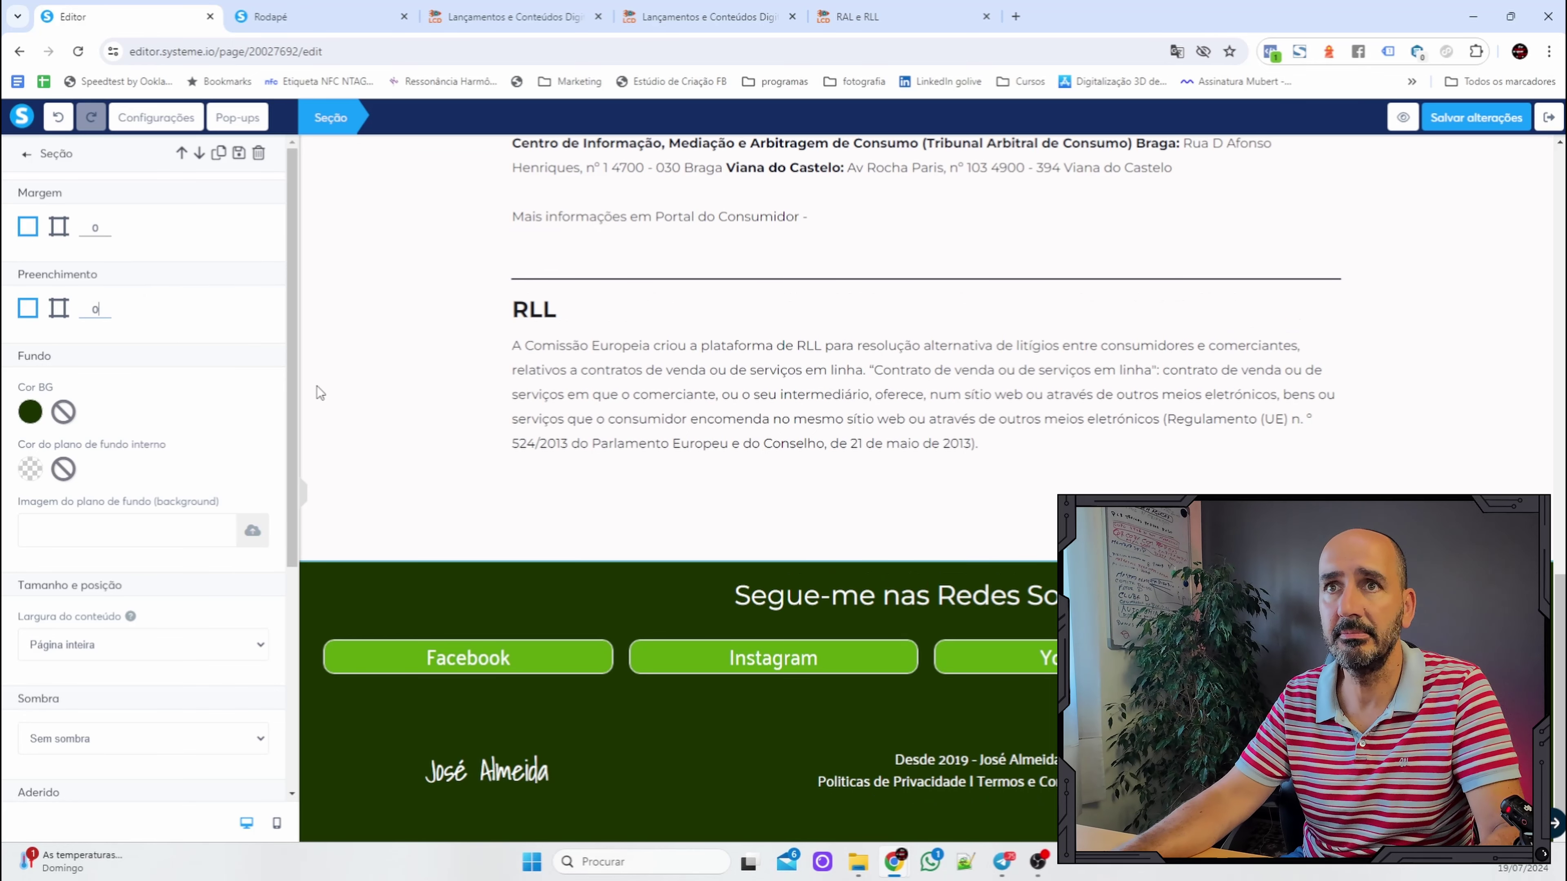
pyautogui.click(740, 771)
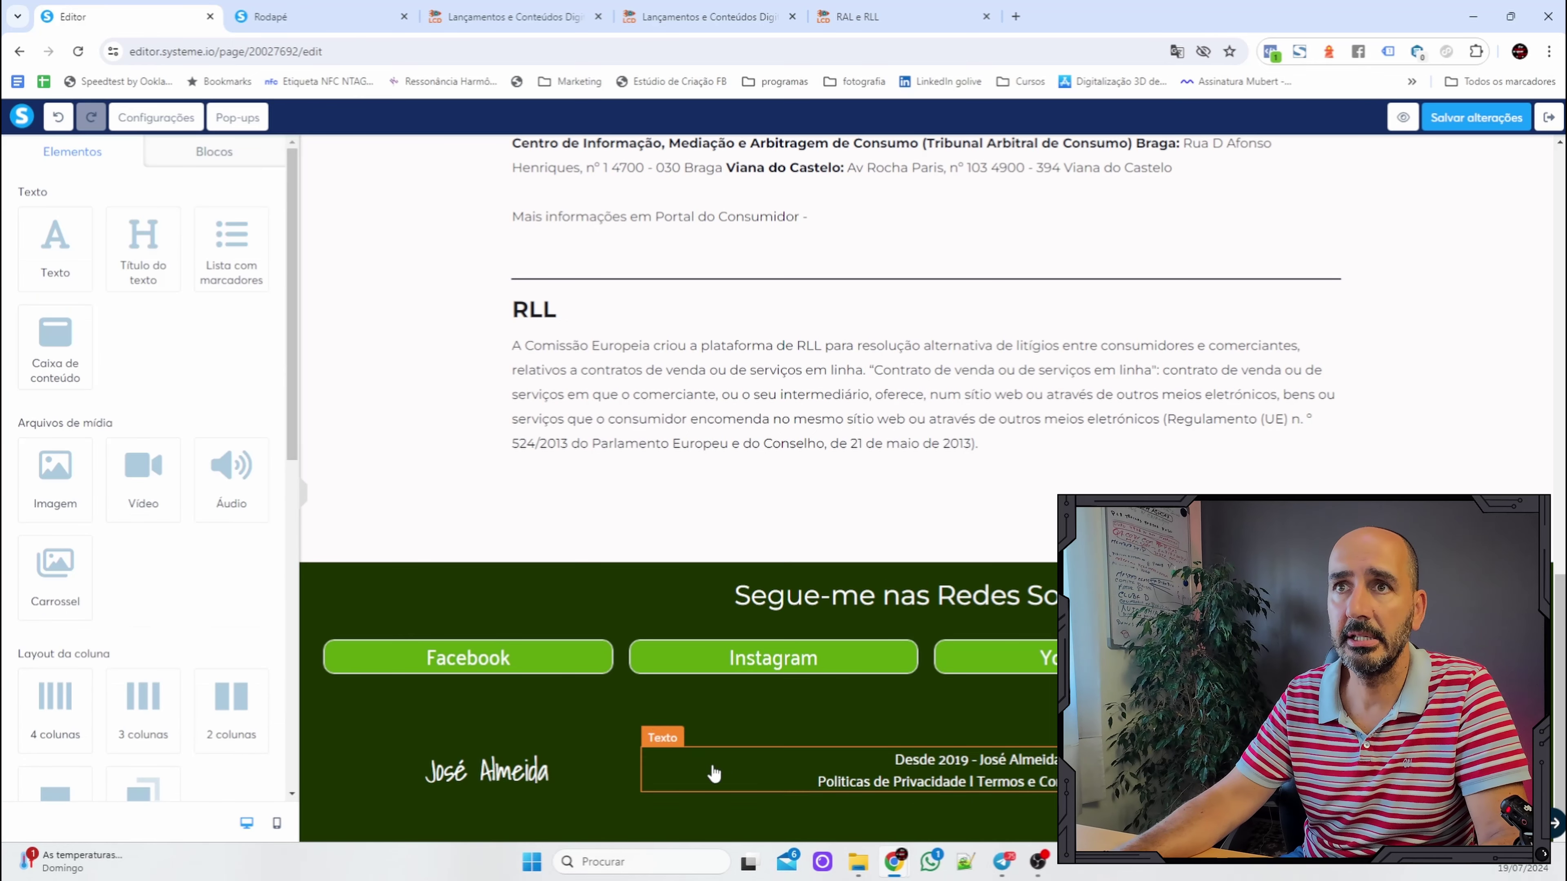
# Set the second footer section's Preenchimento from 40 to 0 as well.
pyautogui.click(330, 774)
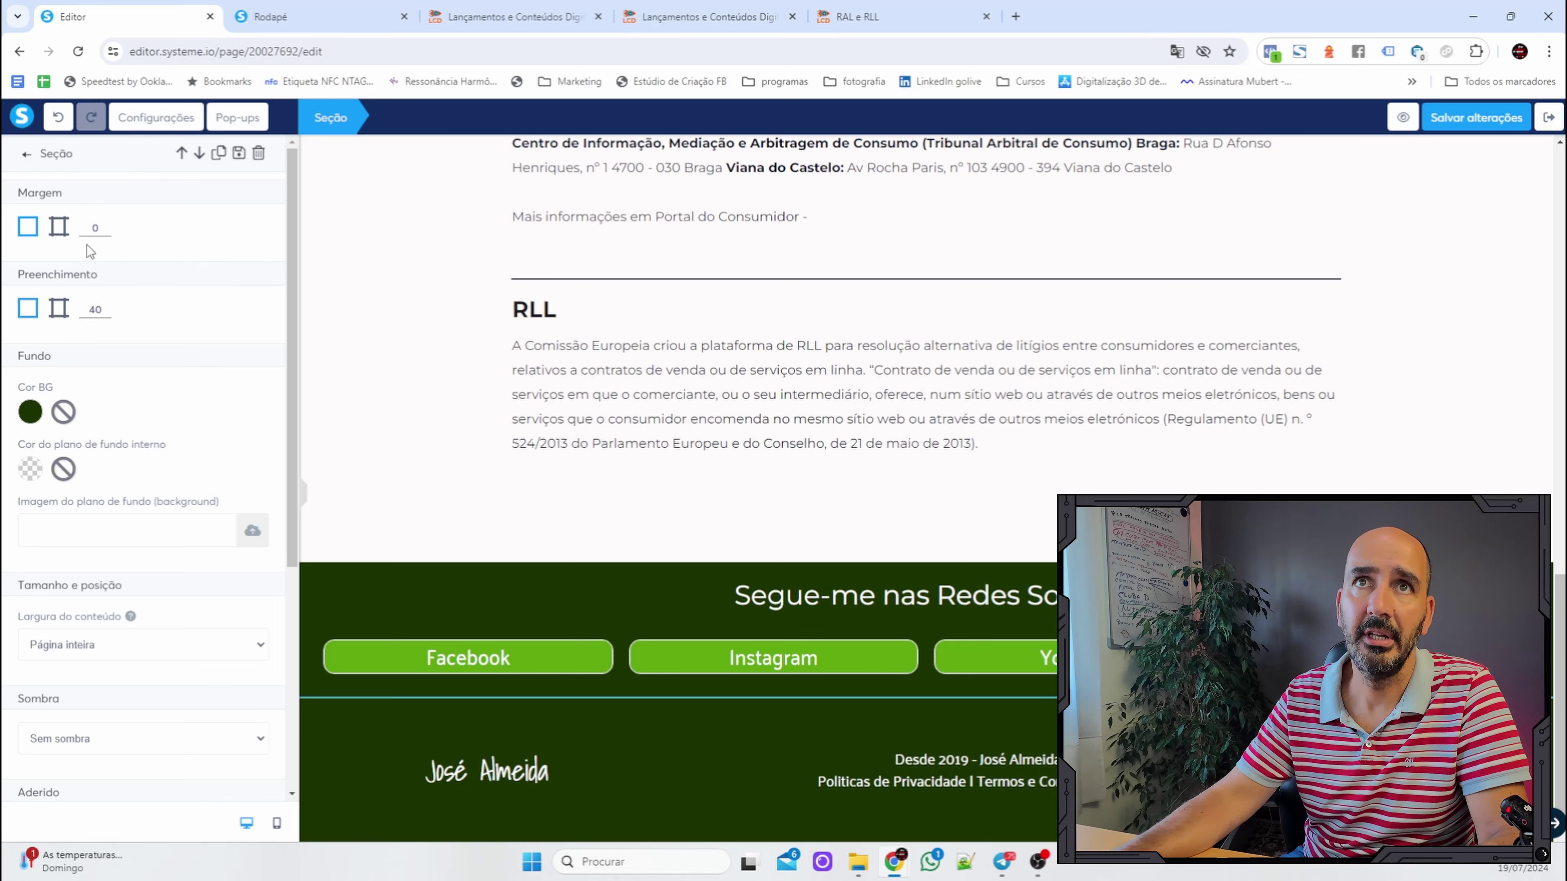
pyautogui.doubleClick(95, 309)
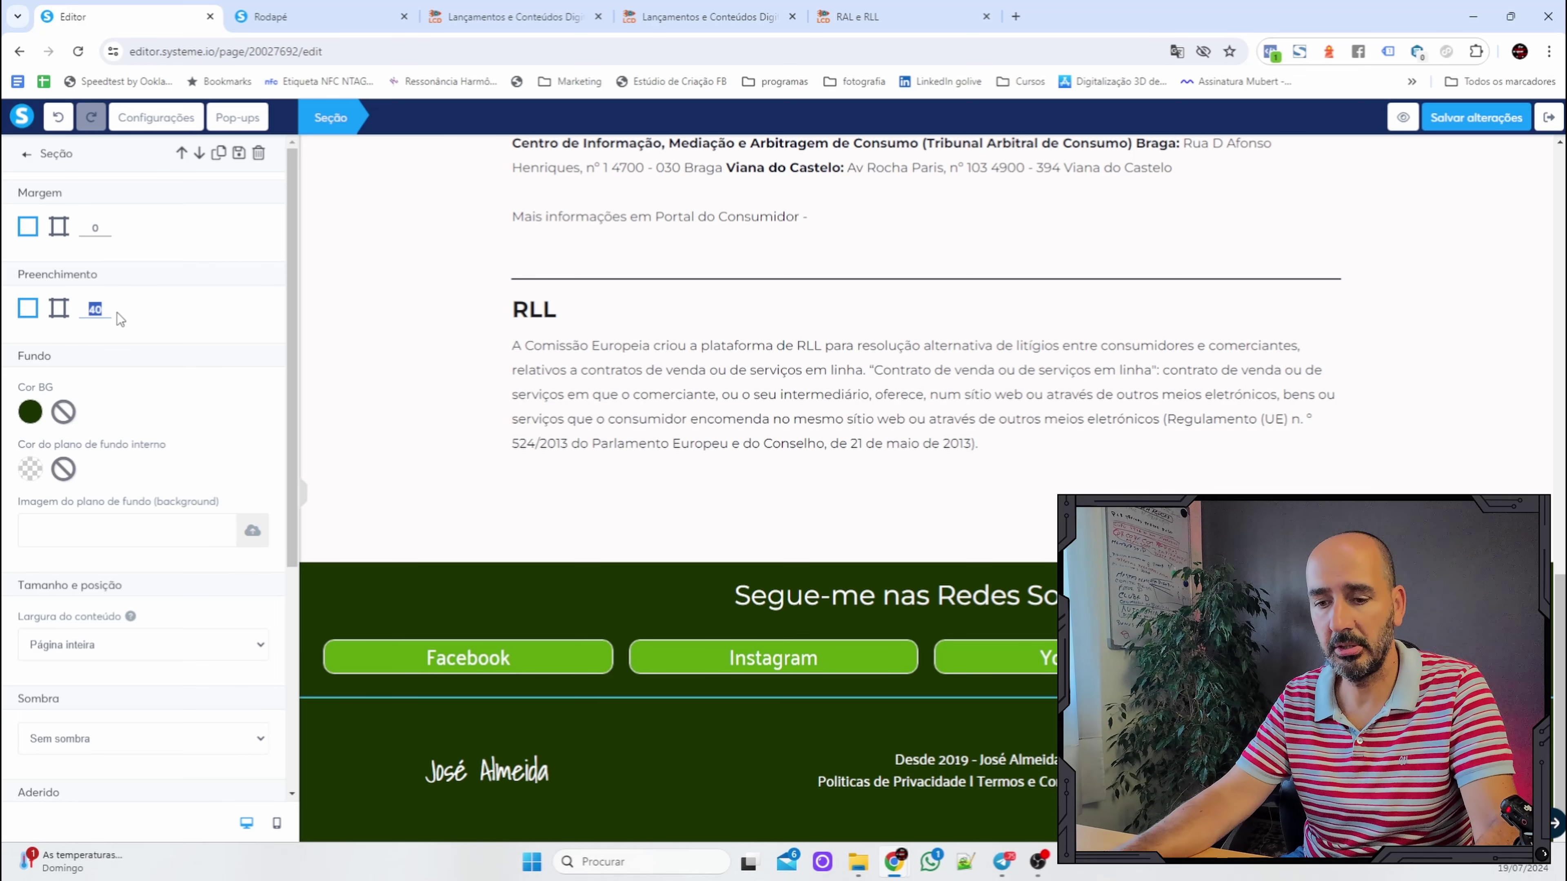
pyautogui.write('0')
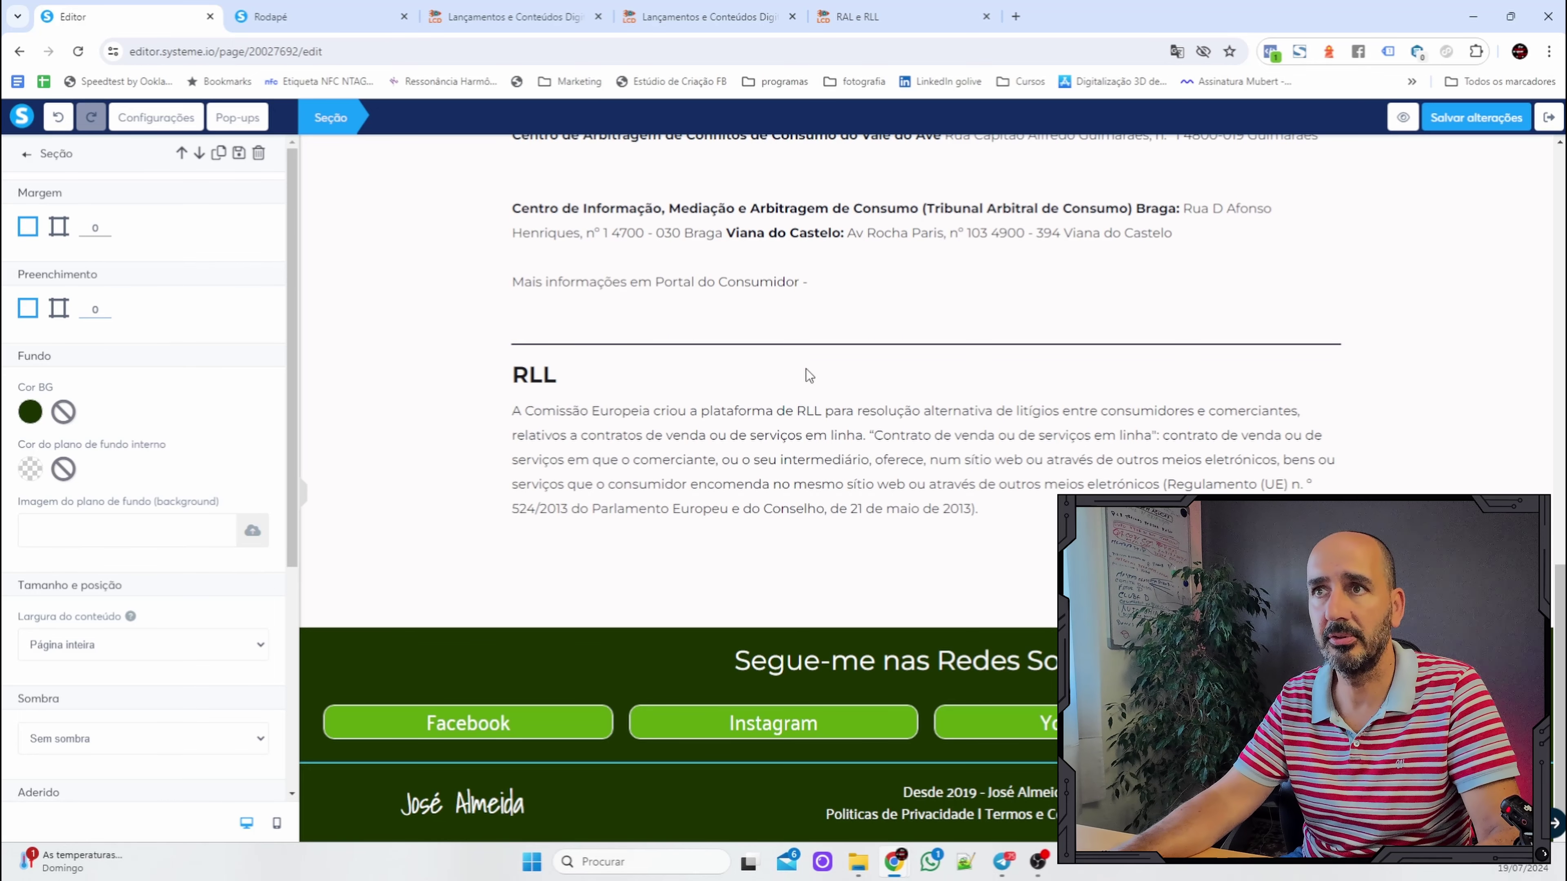
pyautogui.press('Escape')
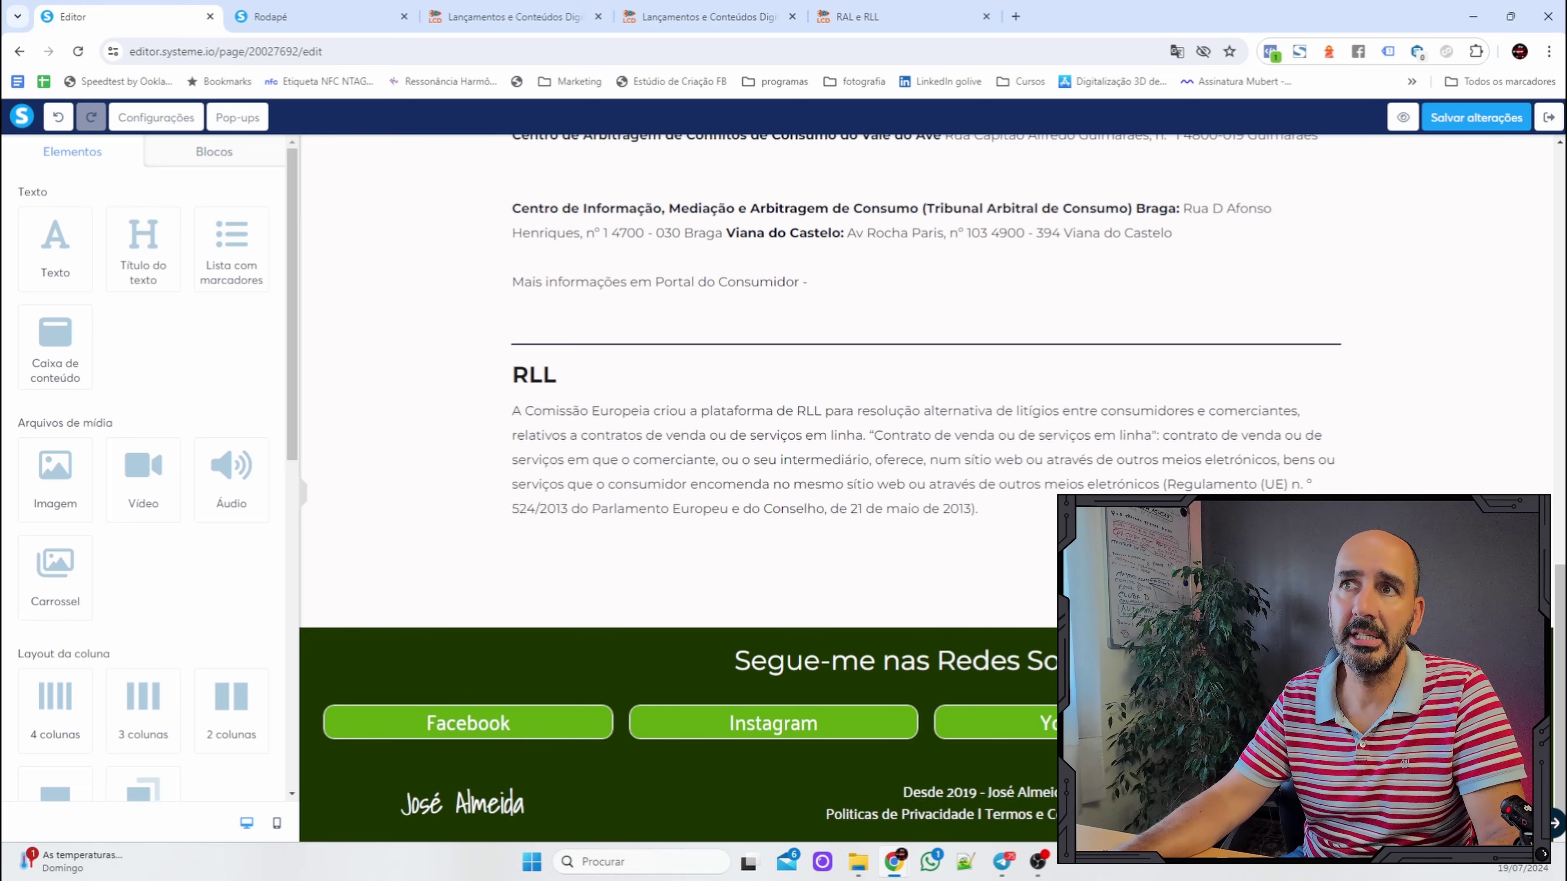